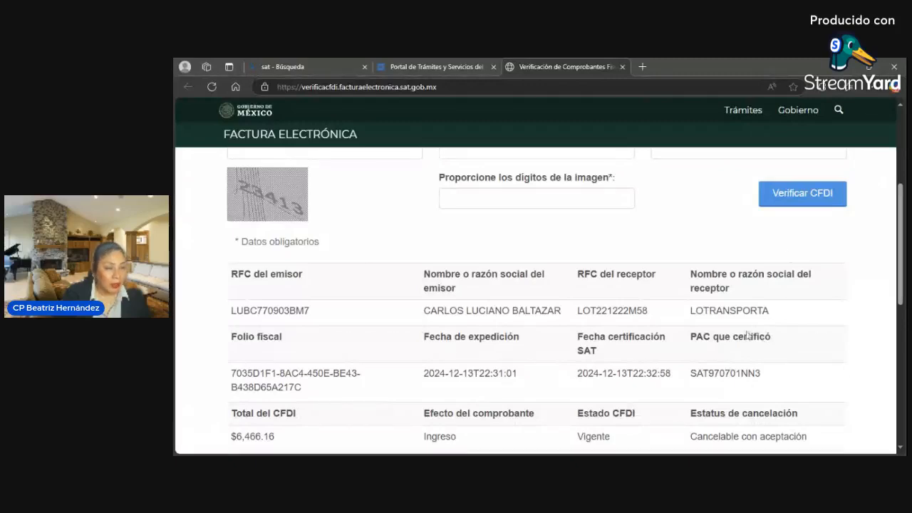
# - Close the invoice verification page and return to the SAT procedures portal
pyautogui.scroll(3, 746, 335)
pyautogui.scroll(1, 743, 345)
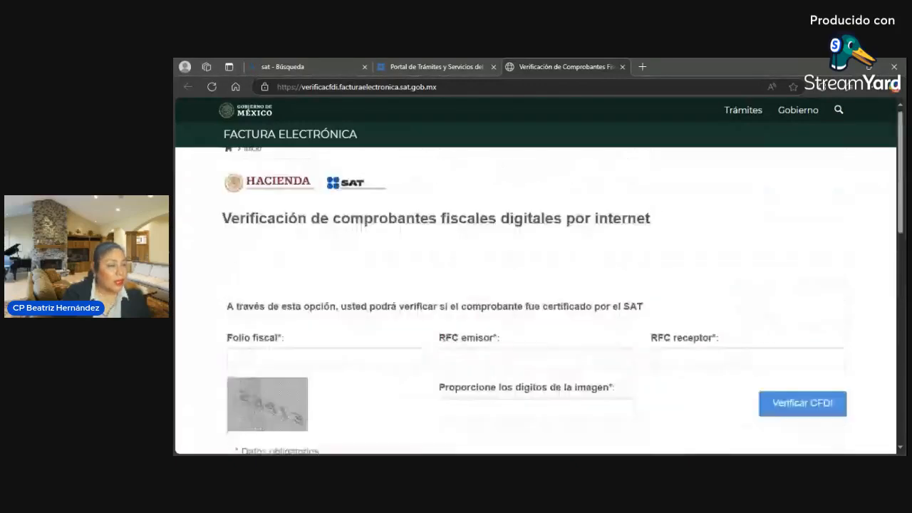
pyautogui.scroll(-1, 506, 175)
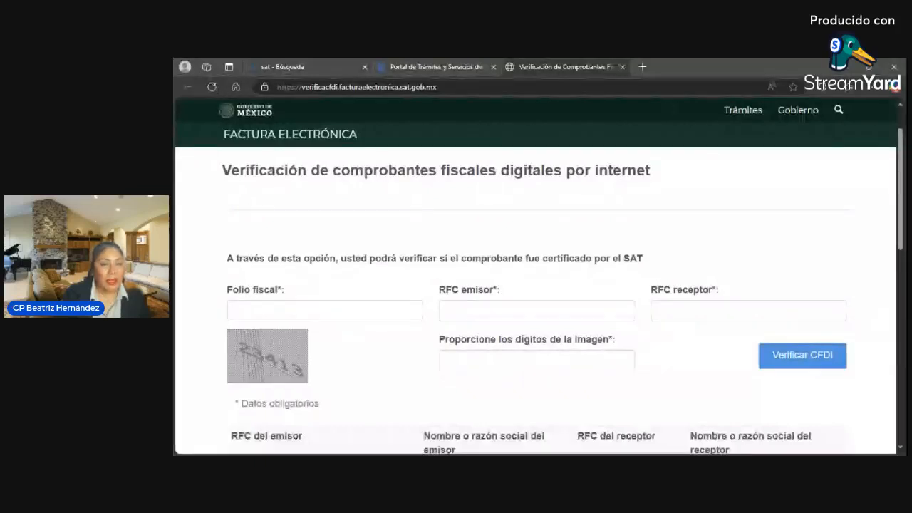
pyautogui.click(623, 68)
pyautogui.click(623, 67)
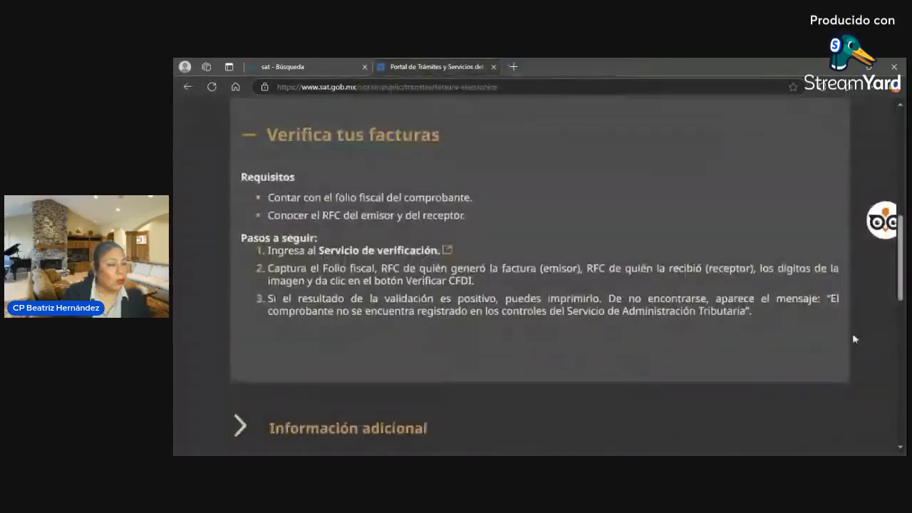
# - Expand 'Consulta, cancela y recupera tus facturas' and launch the 'Servicio consulta y recupera' login
pyautogui.scroll(-2, 521, 190)
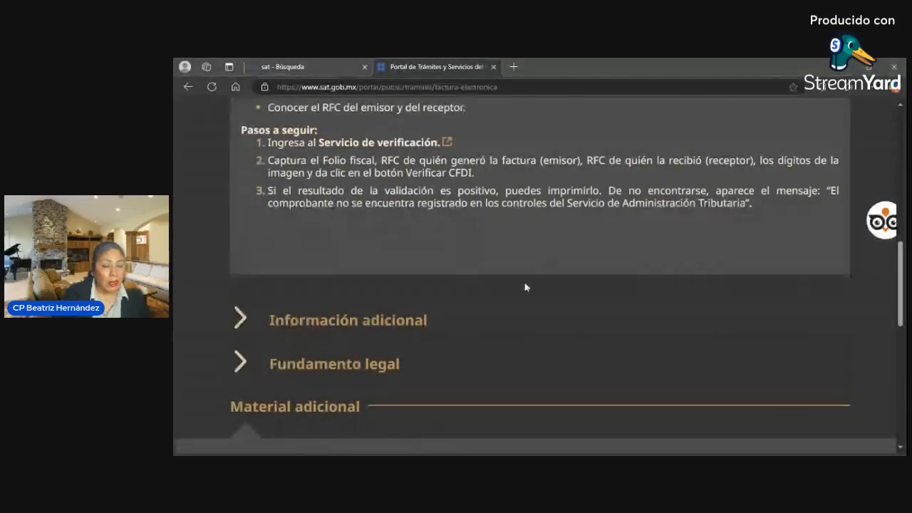
pyautogui.scroll(3, 525, 287)
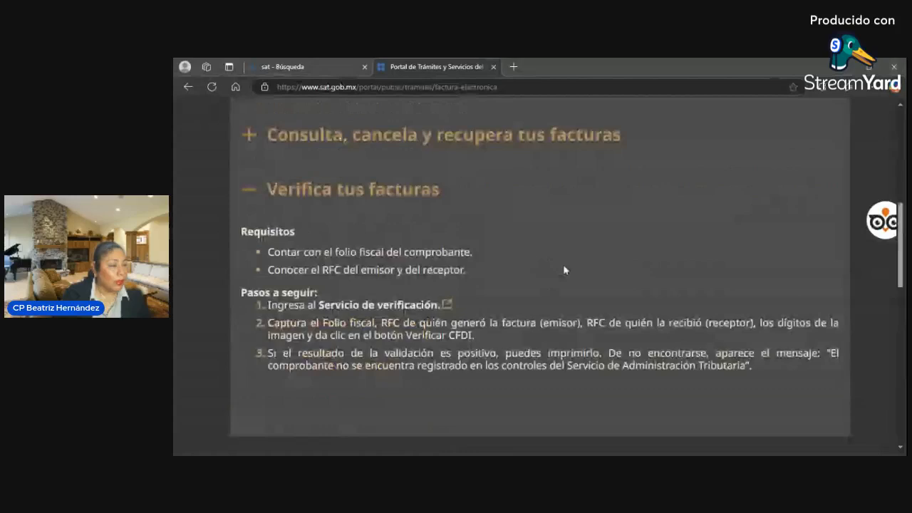
pyautogui.scroll(1, 374, 226)
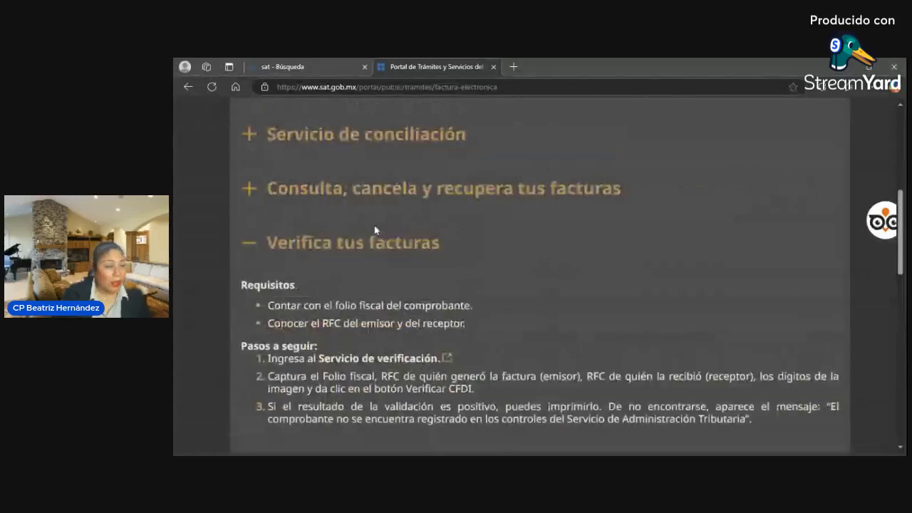
pyautogui.click(375, 192)
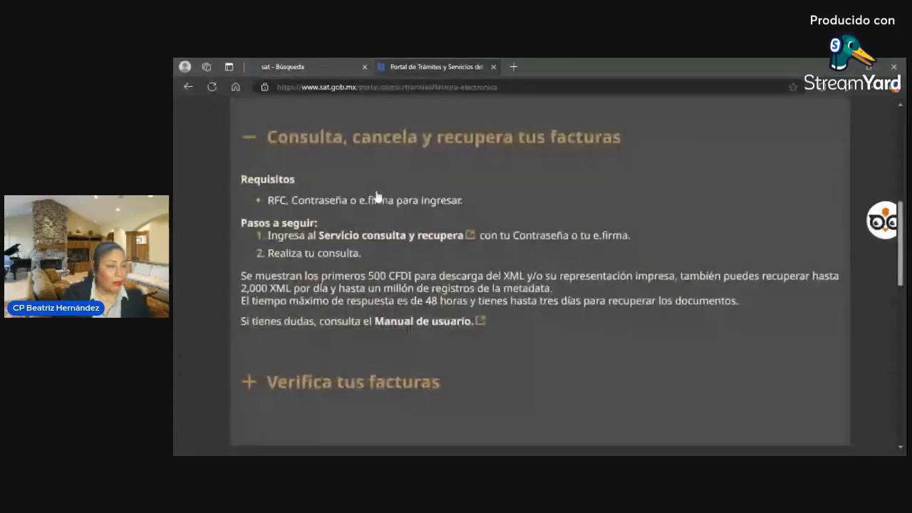
pyautogui.click(420, 237)
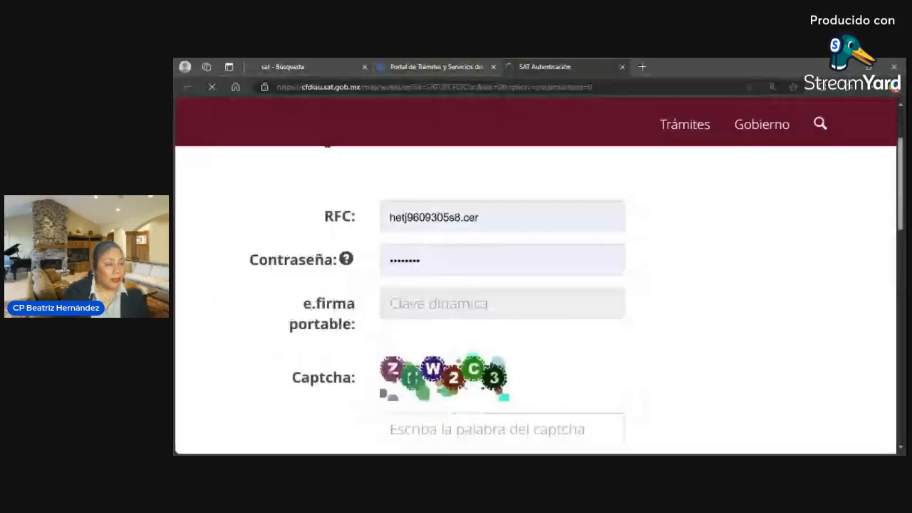
# - Switch the SAT Autenticación login to the e.firma method
pyautogui.scroll(1, 556, 226)
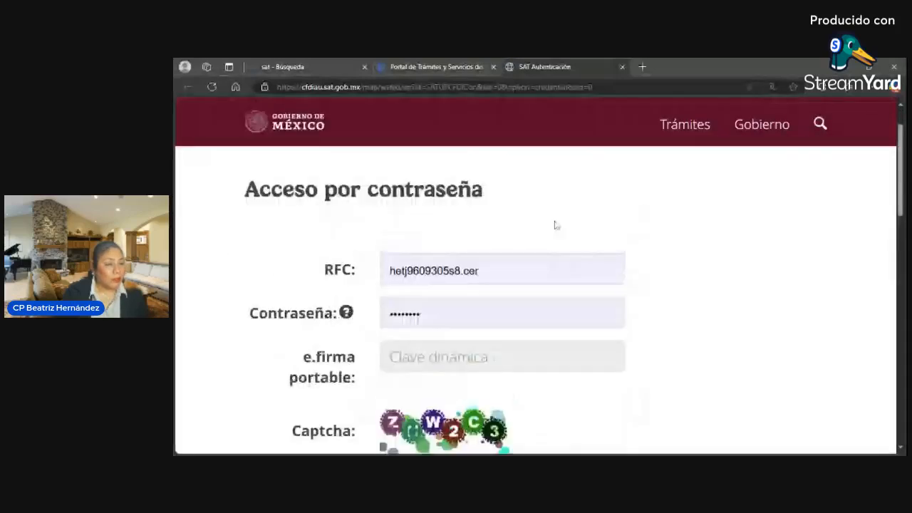
pyautogui.scroll(-3, 556, 226)
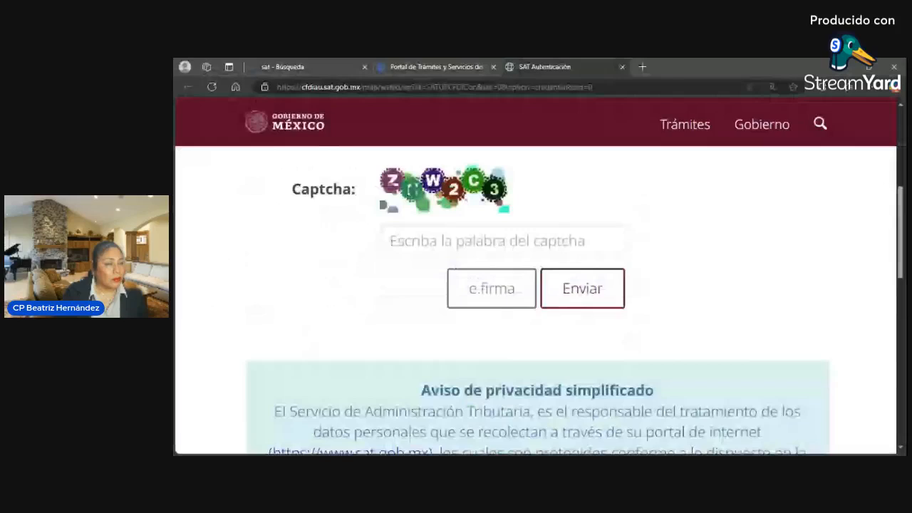
pyautogui.scroll(3, 552, 228)
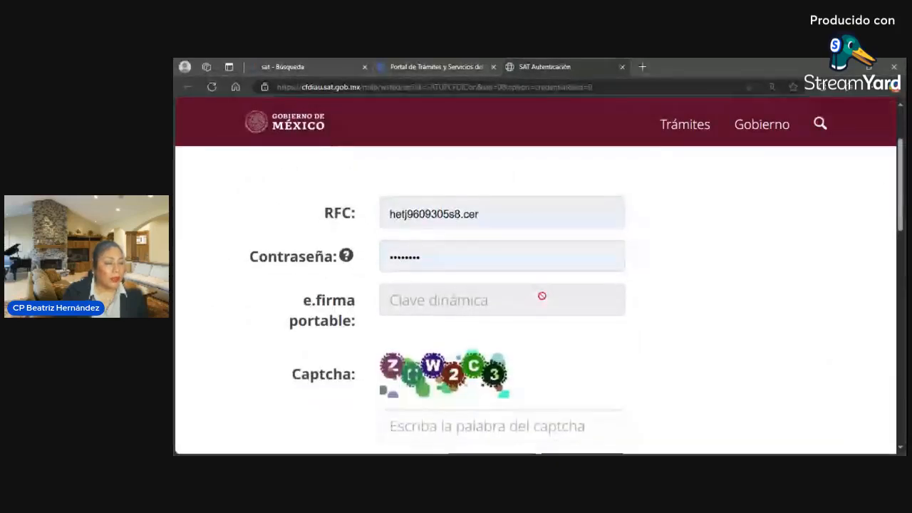
pyautogui.scroll(-1, 539, 338)
pyautogui.click(505, 424)
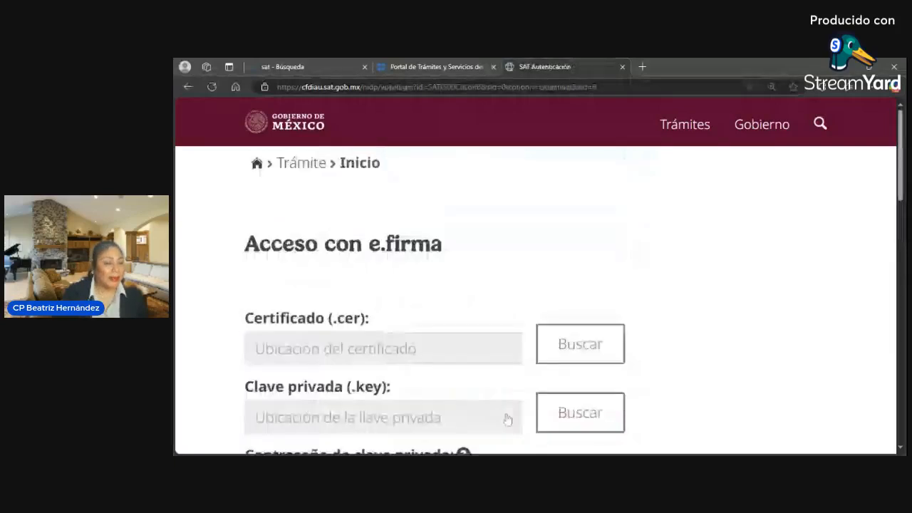
# - Load the e.firma .cer certificate and .key private key files
pyautogui.click(564, 348)
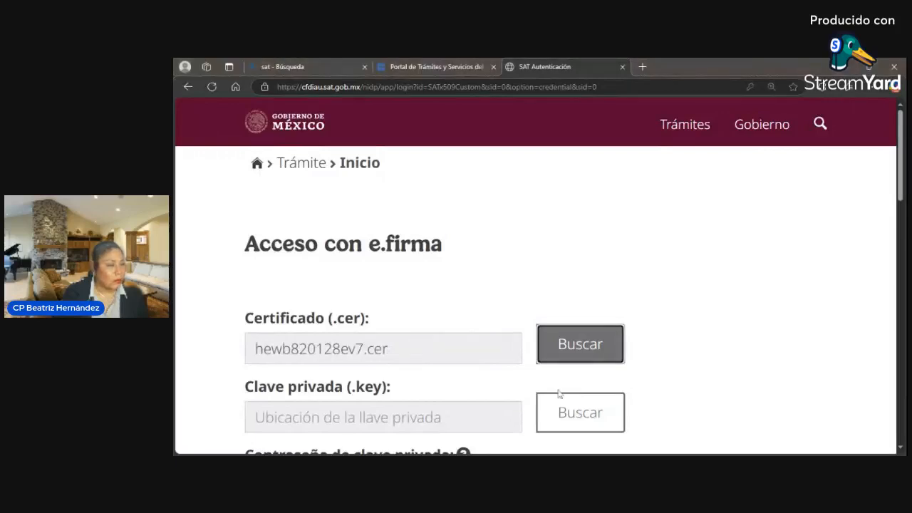
pyautogui.click(572, 415)
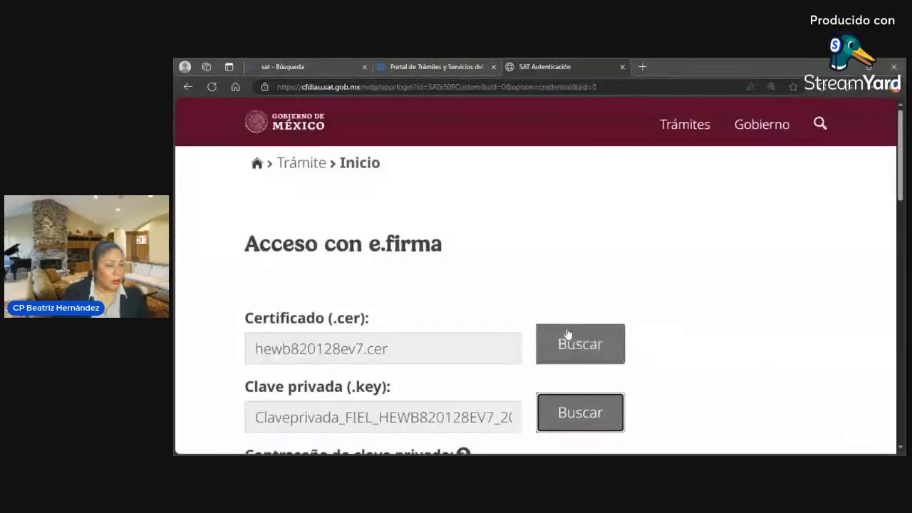
pyautogui.scroll(-1, 568, 334)
pyautogui.scroll(-1, 568, 334)
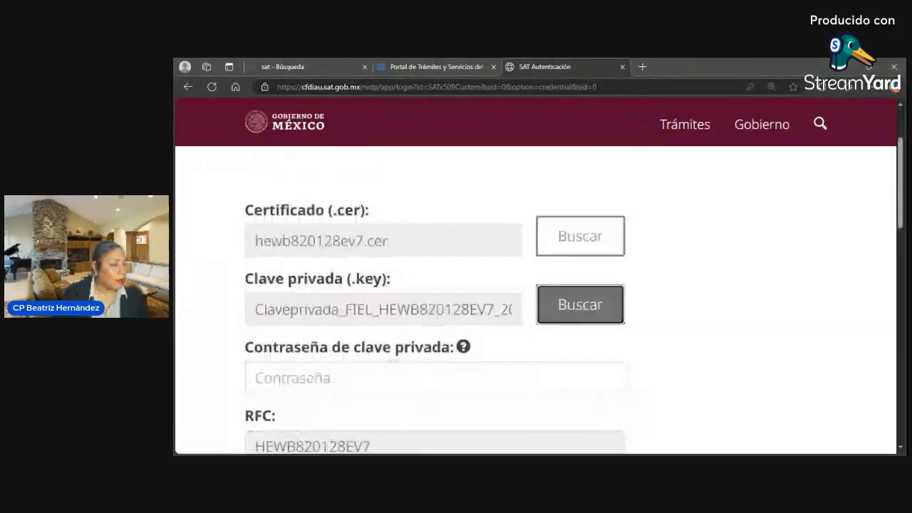
# - Paste the private key password into Contraseña de clave privada and submit with Enviar
pyautogui.click(433, 377)
pyautogui.write('•')
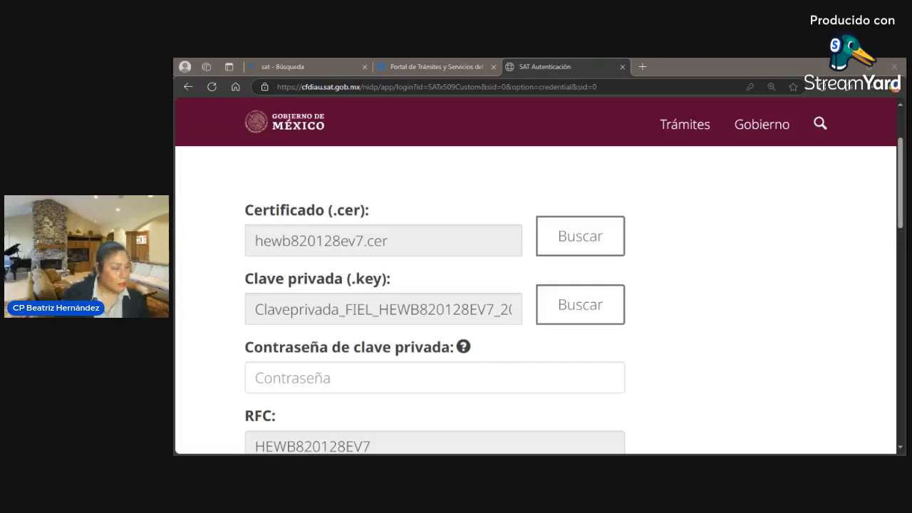
pyautogui.click(504, 380)
pyautogui.hotkey('ctrl', 'v')
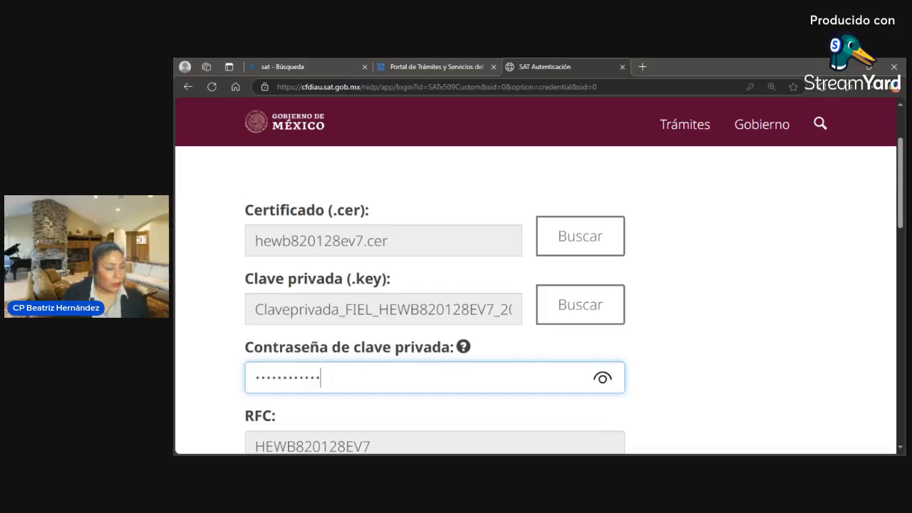
pyautogui.scroll(1, 630, 330)
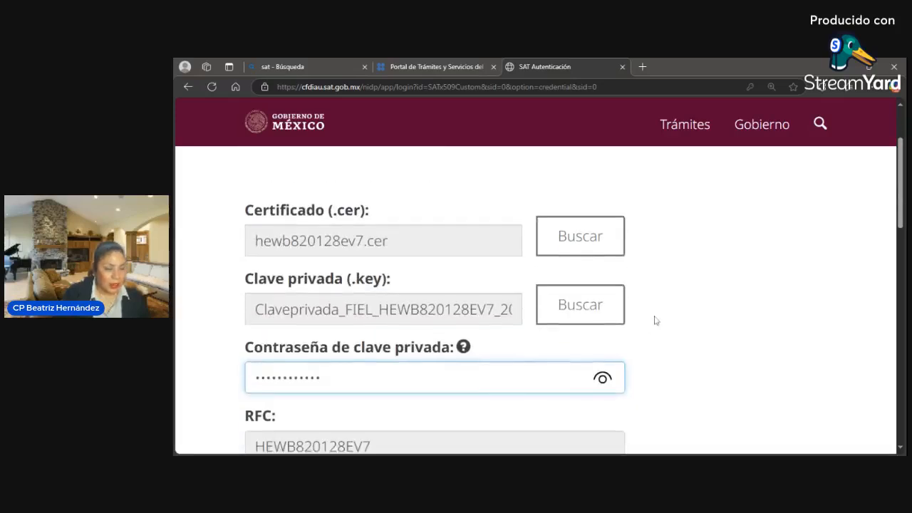
pyautogui.scroll(-3, 653, 317)
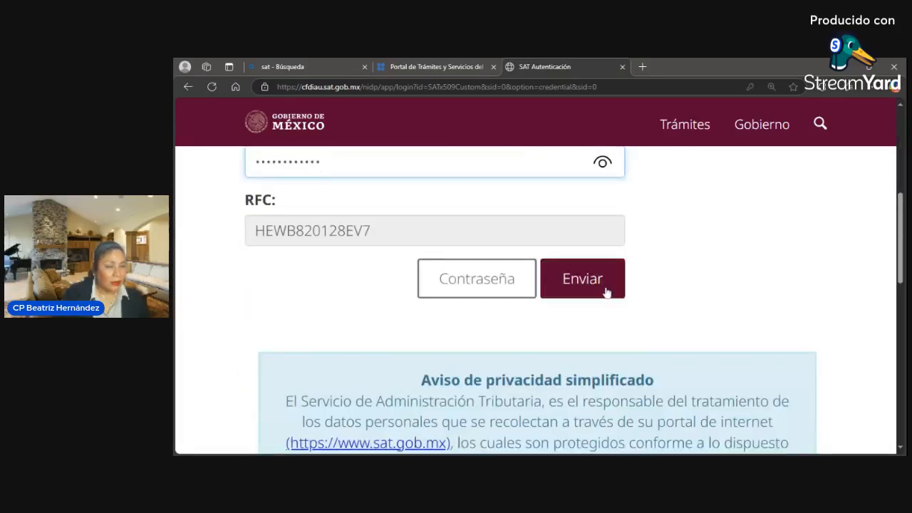
pyautogui.click(606, 292)
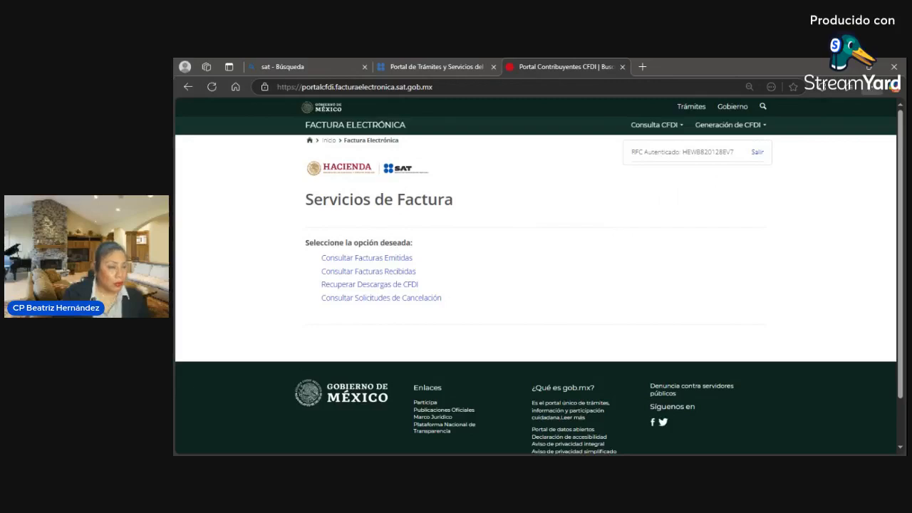
# - Reset the page zoom to 100% and enlarge it two steps
pyautogui.hotkey('ctrl', '0')
pyautogui.hotkey('ctrl', '+')
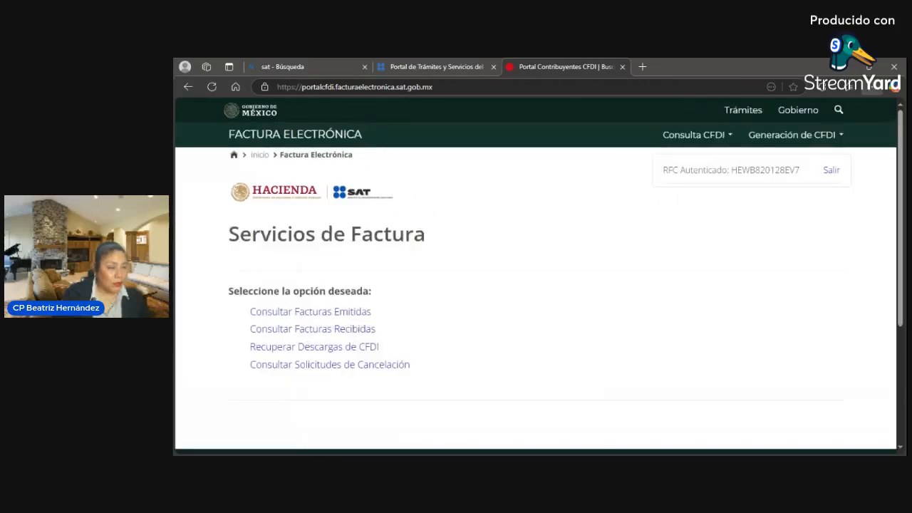
pyautogui.hotkey('ctrl', '+')
pyautogui.hotkey('ctrl', '+')
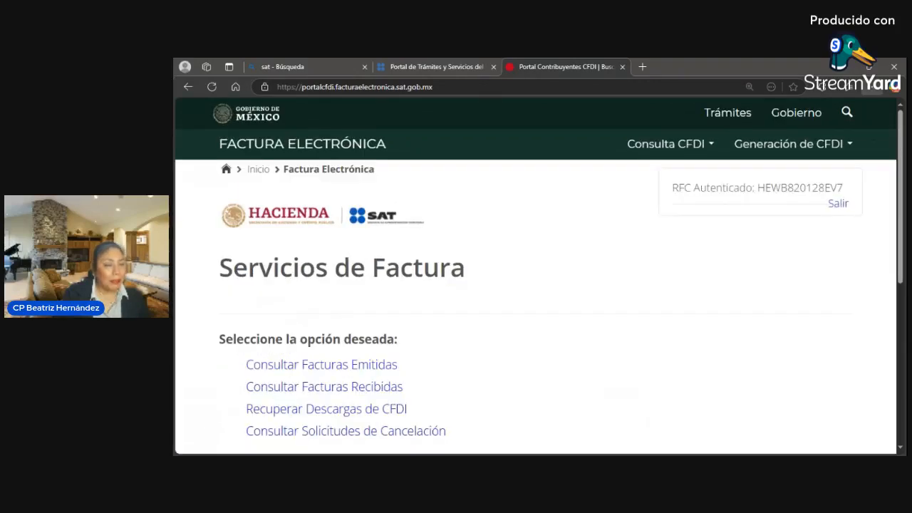
pyautogui.scroll(-2, 556, 256)
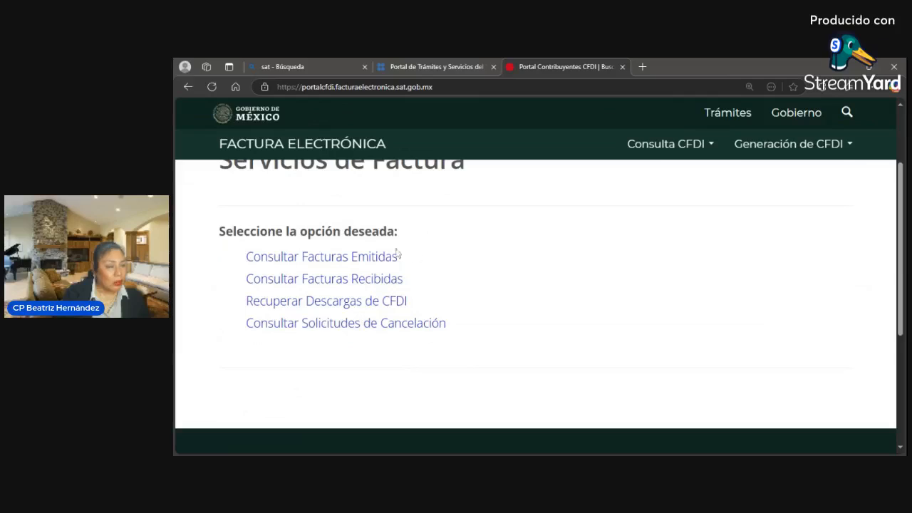
# - Open Consultar Facturas Emitidas and switch from Folio Fiscal to searching by issue date
pyautogui.click(375, 262)
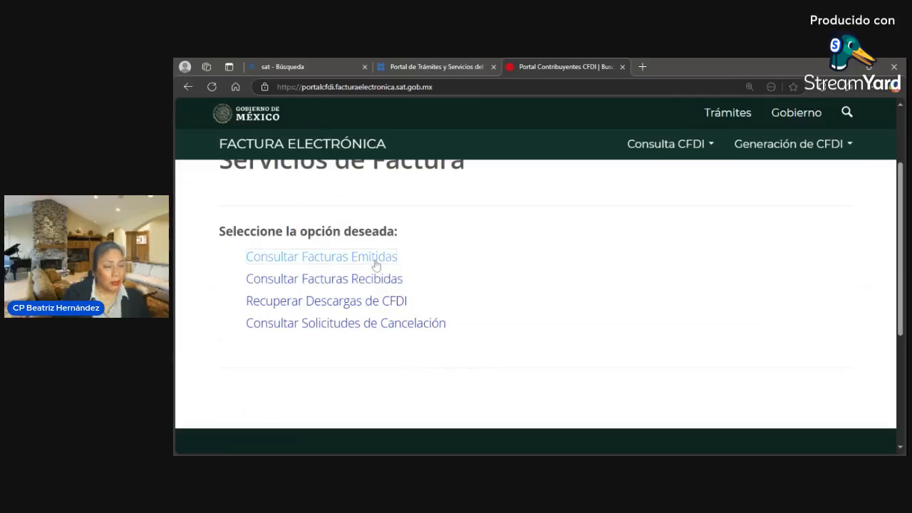
pyautogui.scroll(-2, 399, 279)
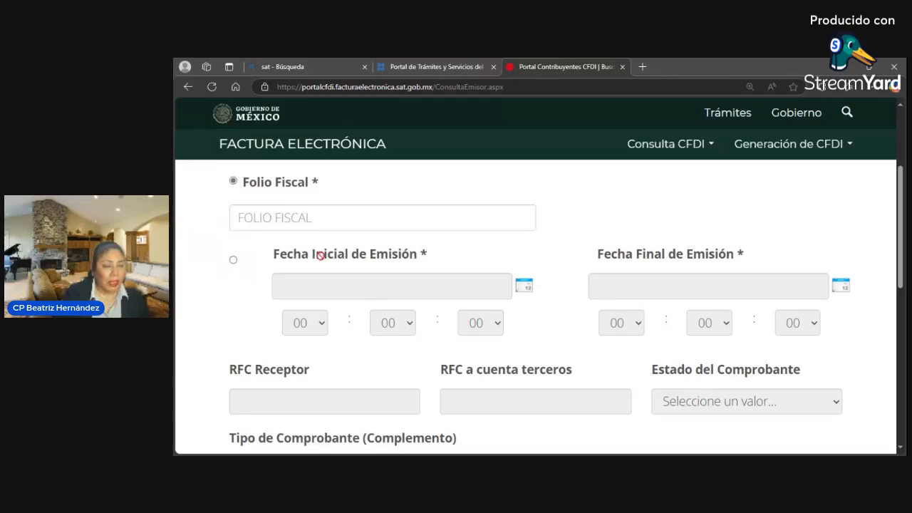
pyautogui.click(332, 218)
pyautogui.hotkey('ctrl', 'v')
pyautogui.hotkey('ctrl', 'a')
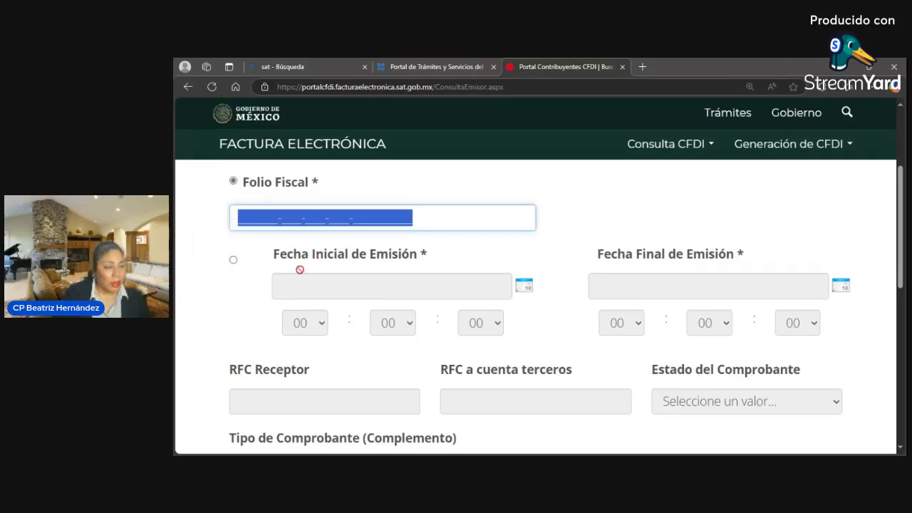
pyautogui.click(233, 260)
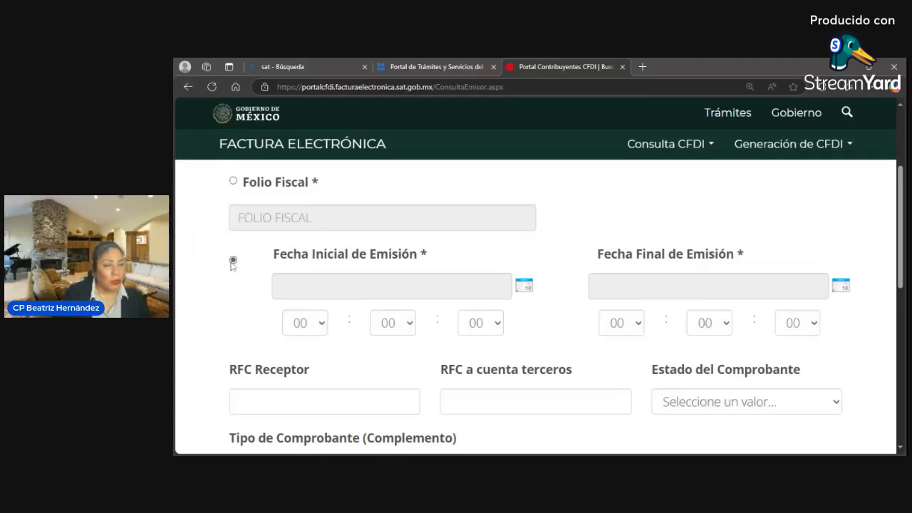
# - Return to the Servicios de Factura page through the 'Inicio' breadcrumb
pyautogui.scroll(1, 597, 294)
pyautogui.scroll(2, 597, 294)
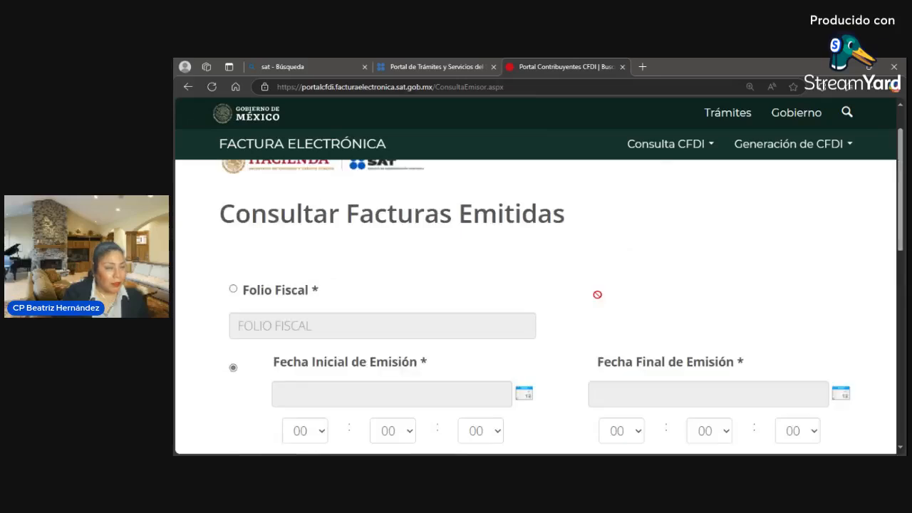
pyautogui.scroll(-3, 596, 297)
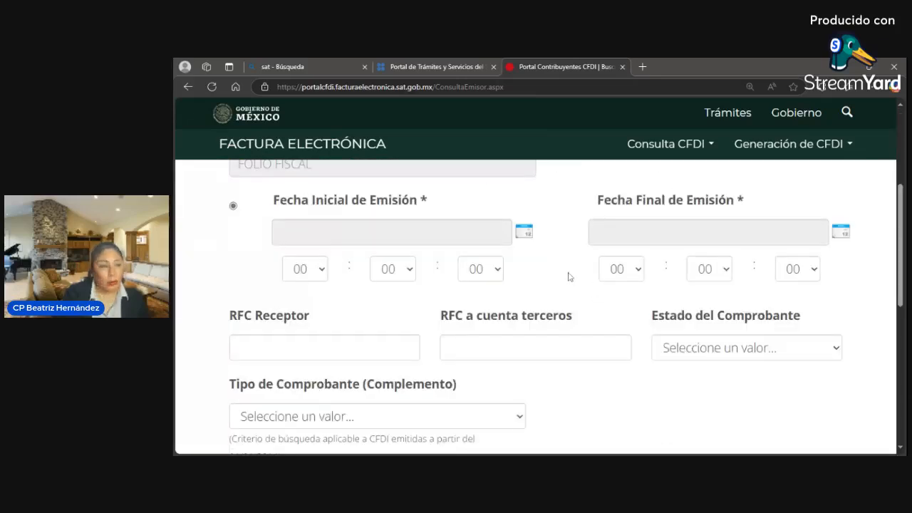
pyautogui.scroll(3, 567, 276)
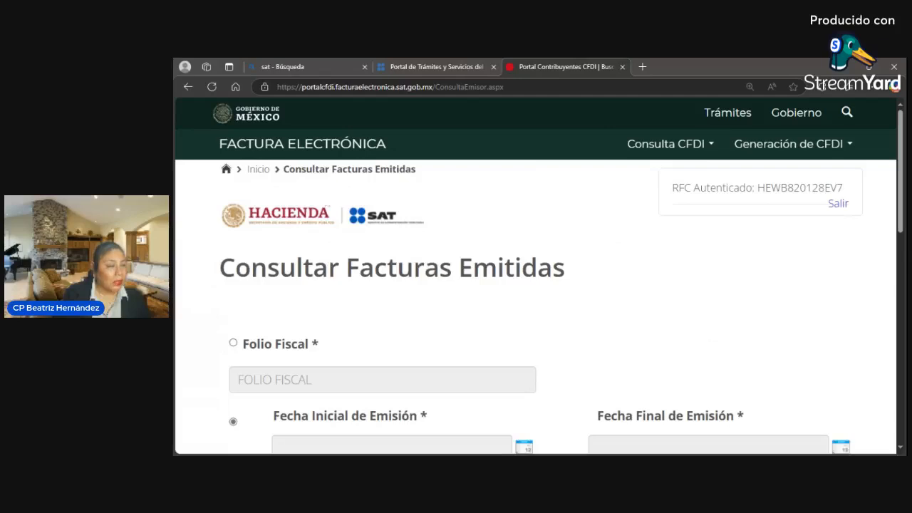
pyautogui.click(264, 173)
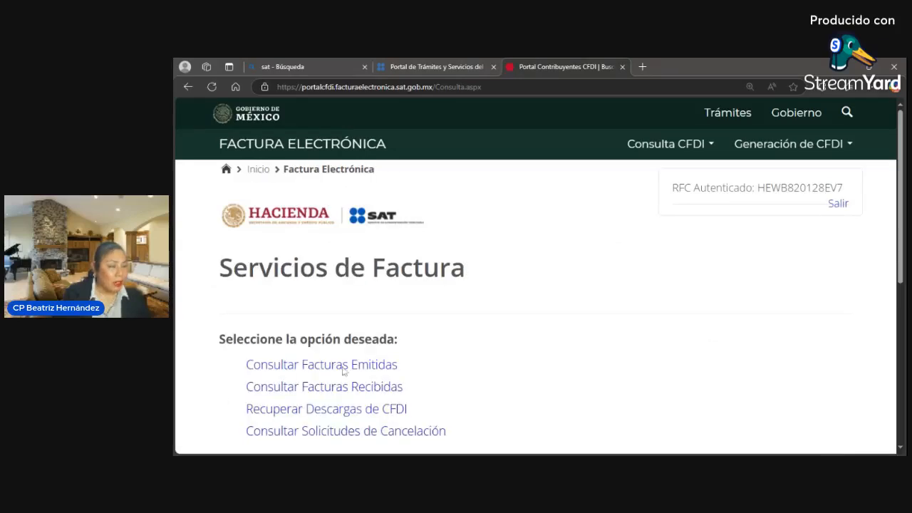
# - Search received invoices by Fecha de Emisión for Año 2025, Mes 03
pyautogui.click(360, 388)
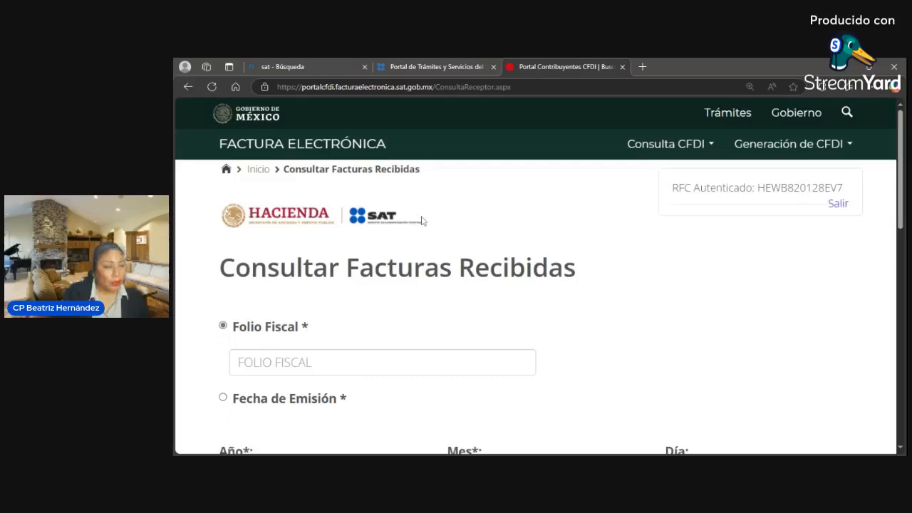
pyautogui.scroll(-3, 434, 314)
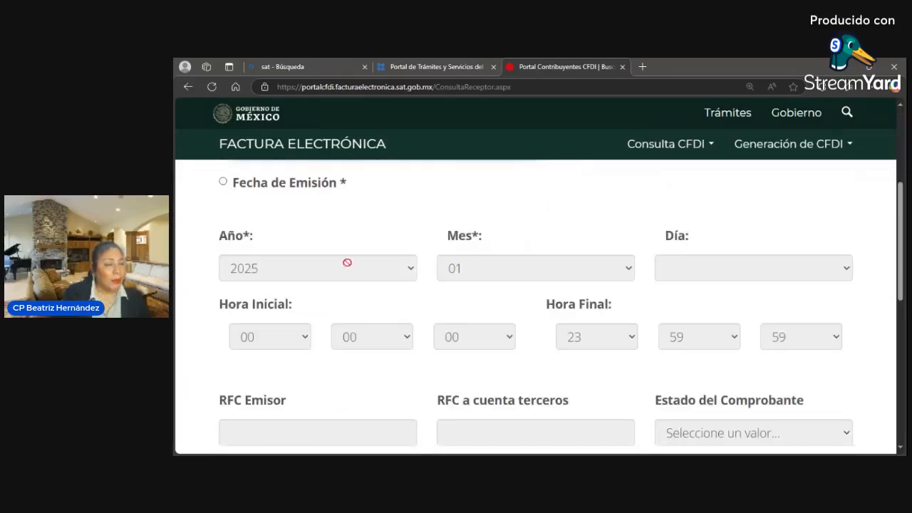
pyautogui.click(224, 182)
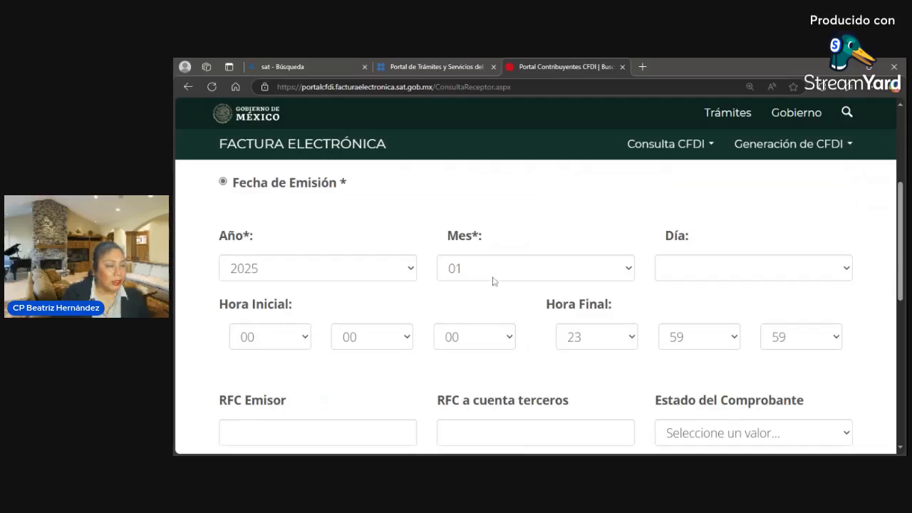
pyautogui.click(493, 281)
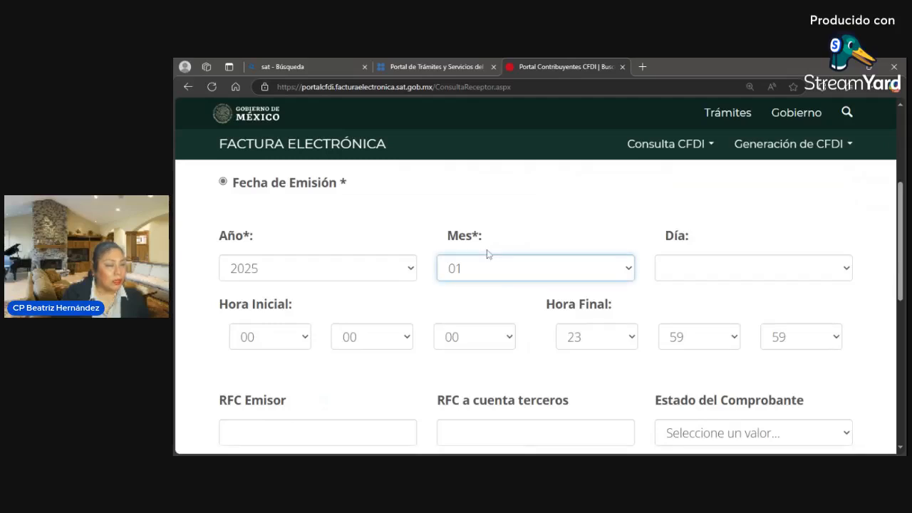
pyautogui.press('Down')
pyautogui.press('Down')
pyautogui.scroll(2, 563, 288)
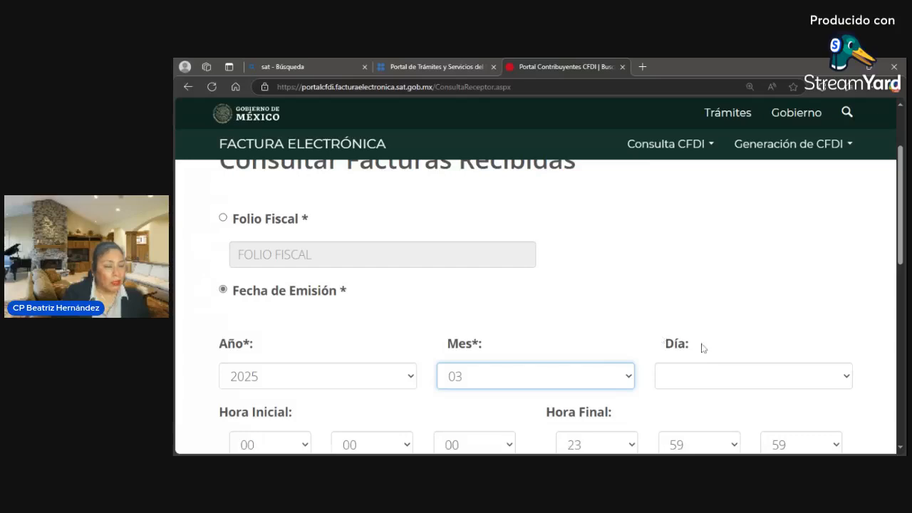
pyautogui.scroll(-3, 702, 347)
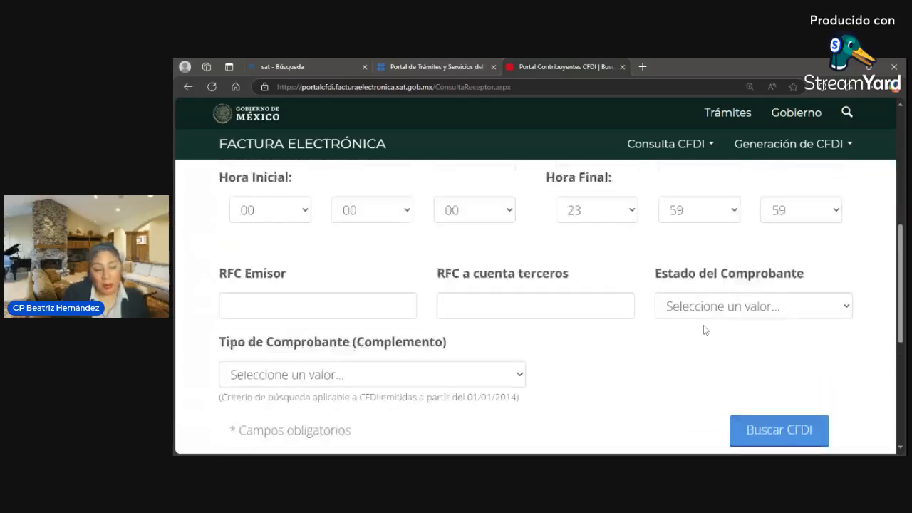
pyautogui.scroll(1, 713, 342)
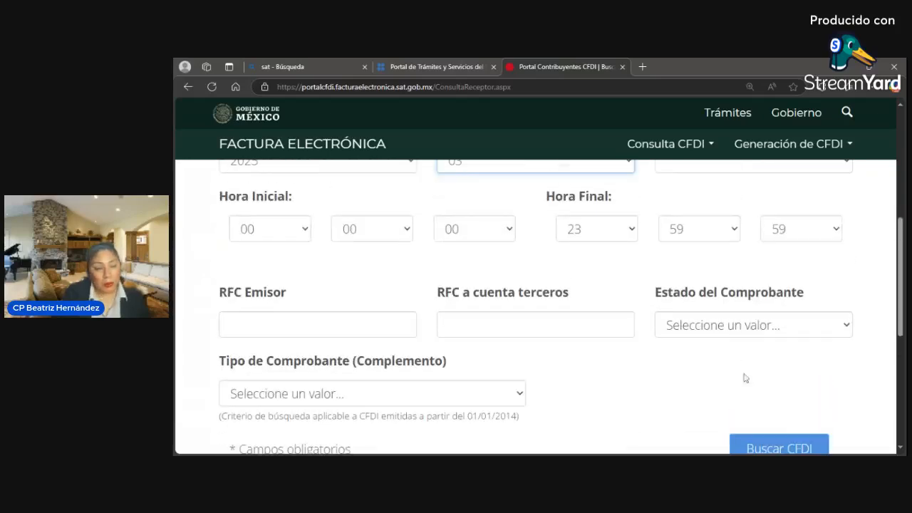
pyautogui.click(776, 447)
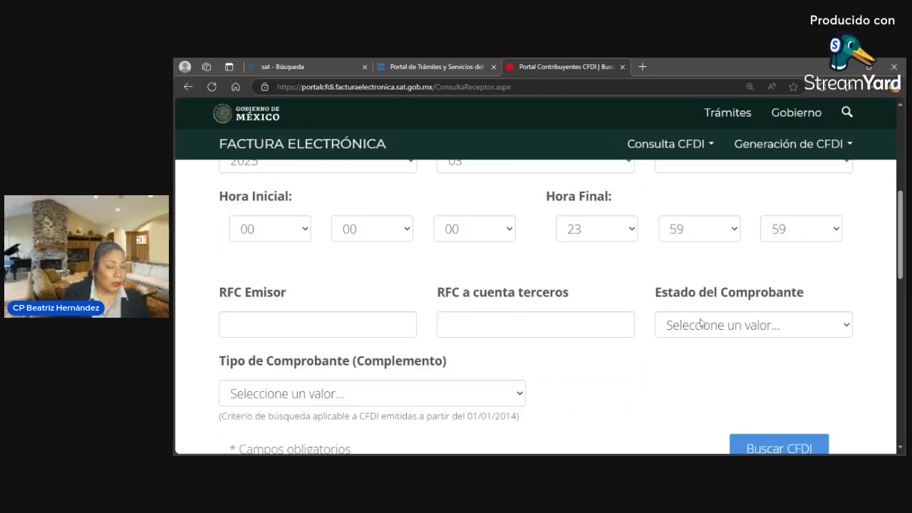
# - Review the results table showing one CFDI from RADIOMOVIL DIPSA
pyautogui.scroll(-1, 745, 338)
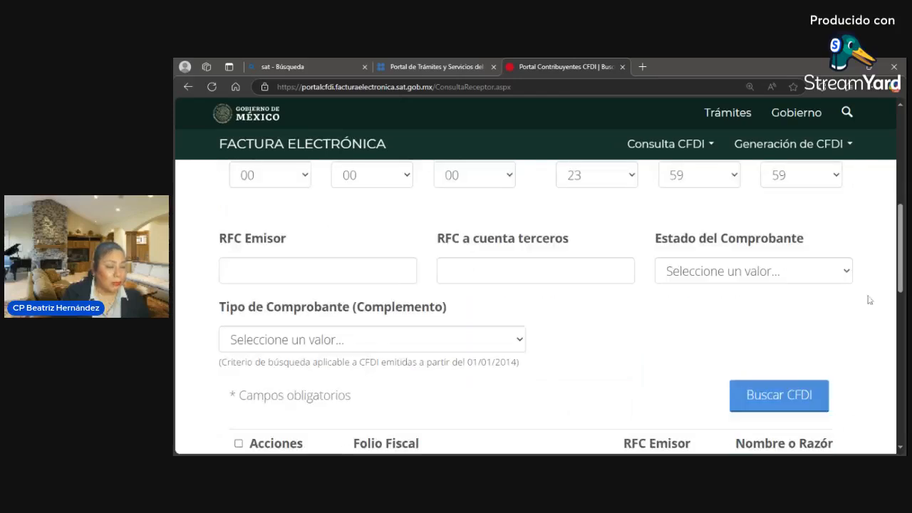
pyautogui.scroll(-3, 786, 321)
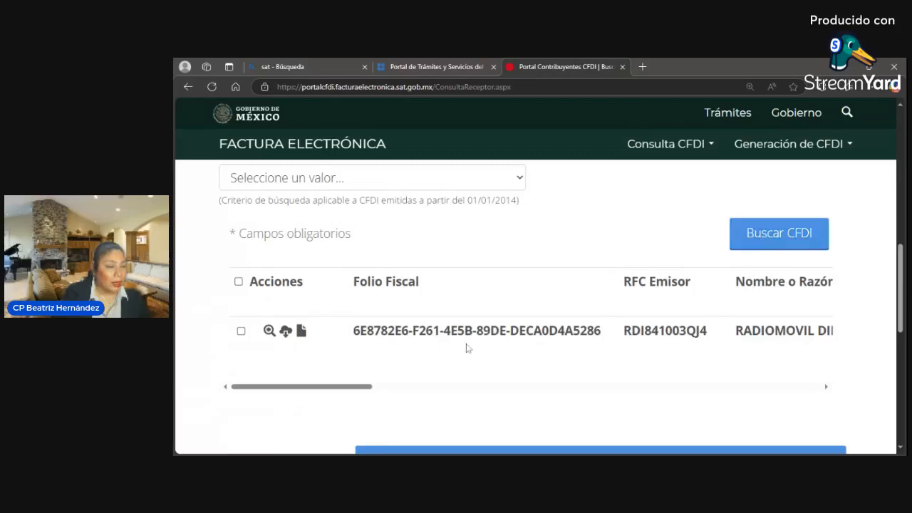
pyautogui.moveTo(370, 393); pyautogui.dragTo(431, 416)
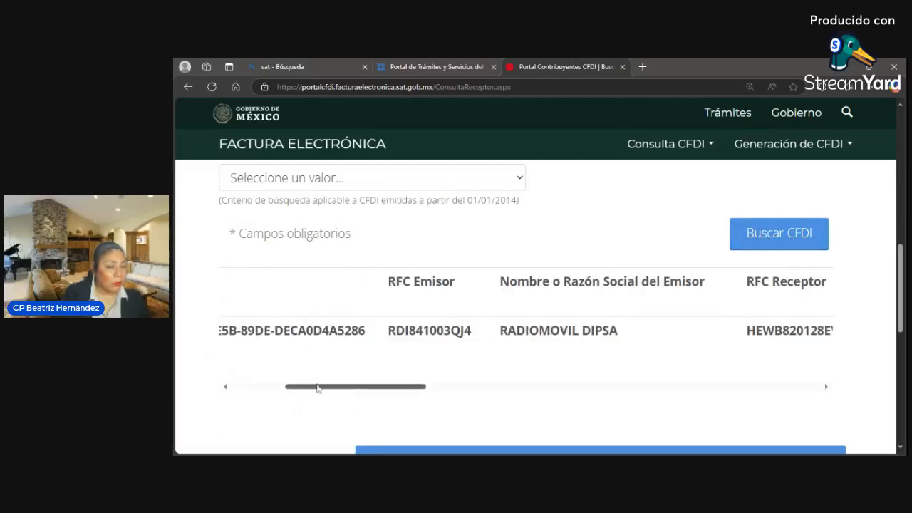
pyautogui.moveTo(318, 386); pyautogui.dragTo(263, 387)
pyautogui.scroll(-1, 585, 316)
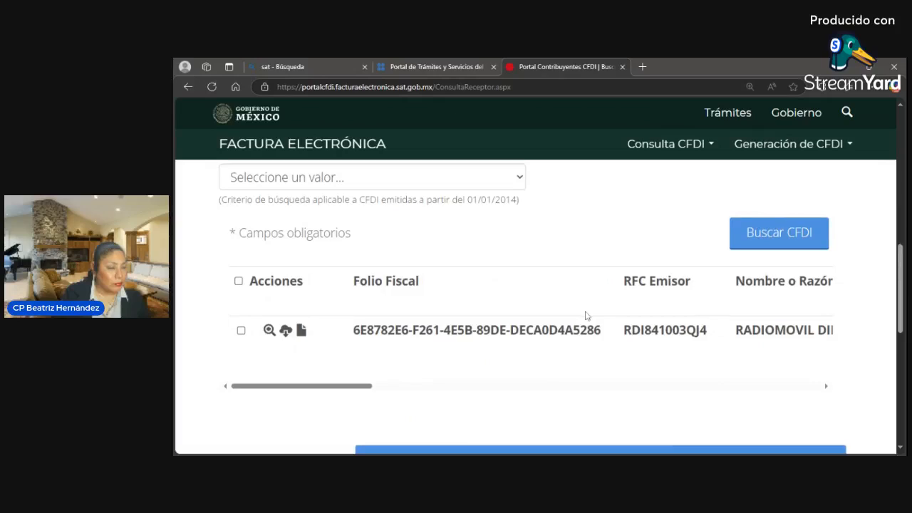
pyautogui.scroll(2, 757, 298)
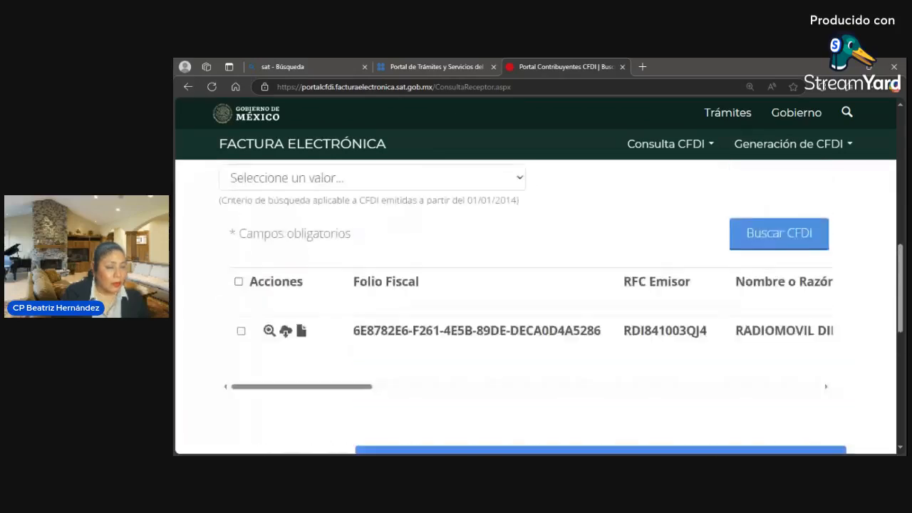
# - Open the Generación de CFDI options menu, then close it again
pyautogui.scroll(3, 741, 280)
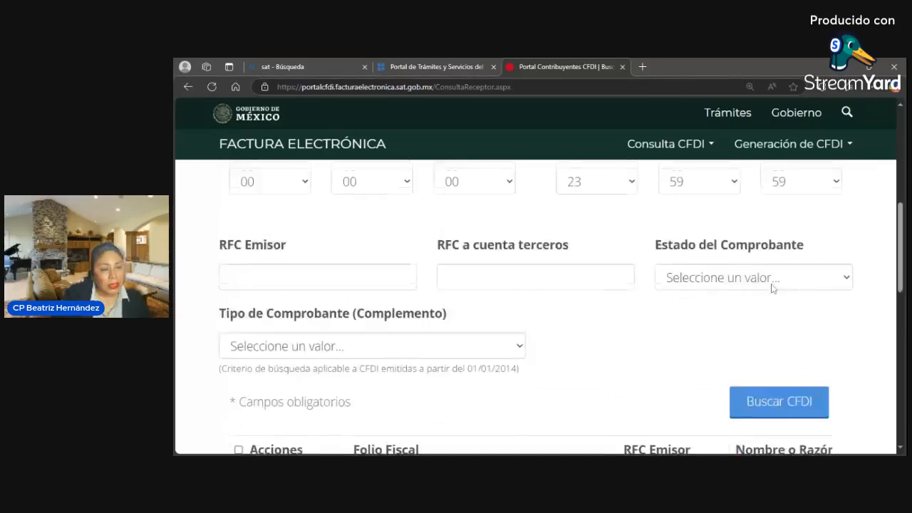
pyautogui.scroll(1, 784, 201)
pyautogui.click(774, 144)
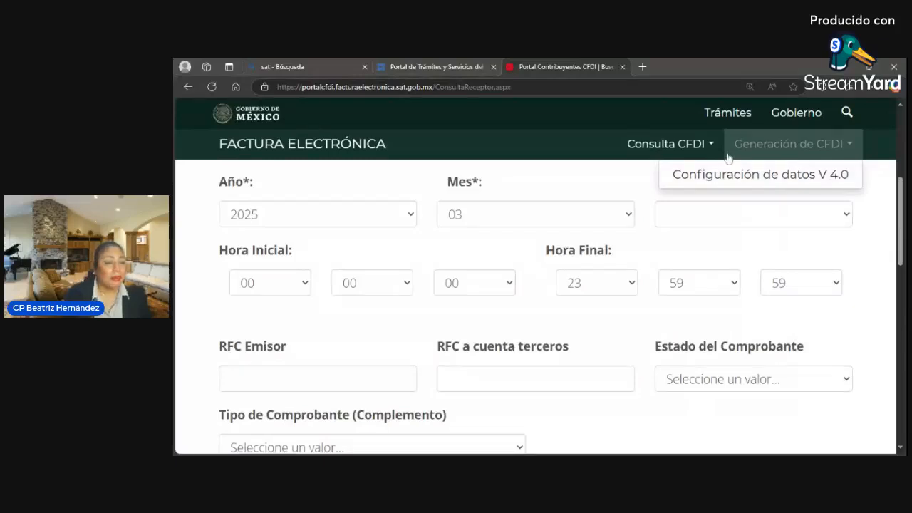
pyautogui.click(603, 193)
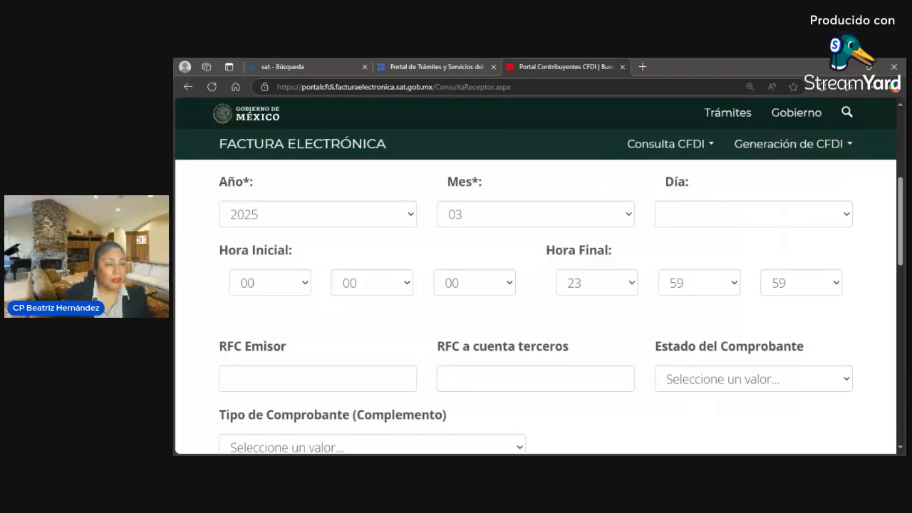
# - Return to Servicios de Factura via 'Inicio' and reopen the Generación de CFDI menu
pyautogui.scroll(2, 456, 201)
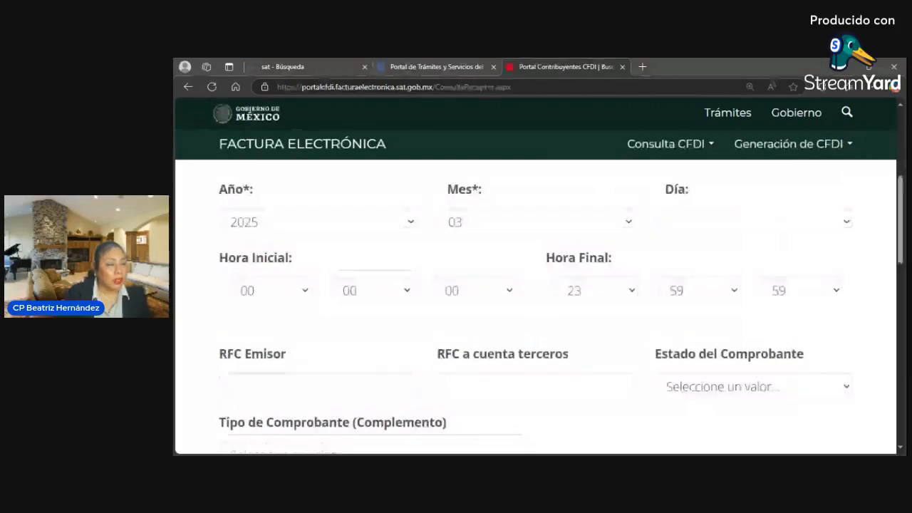
pyautogui.scroll(-1, 452, 192)
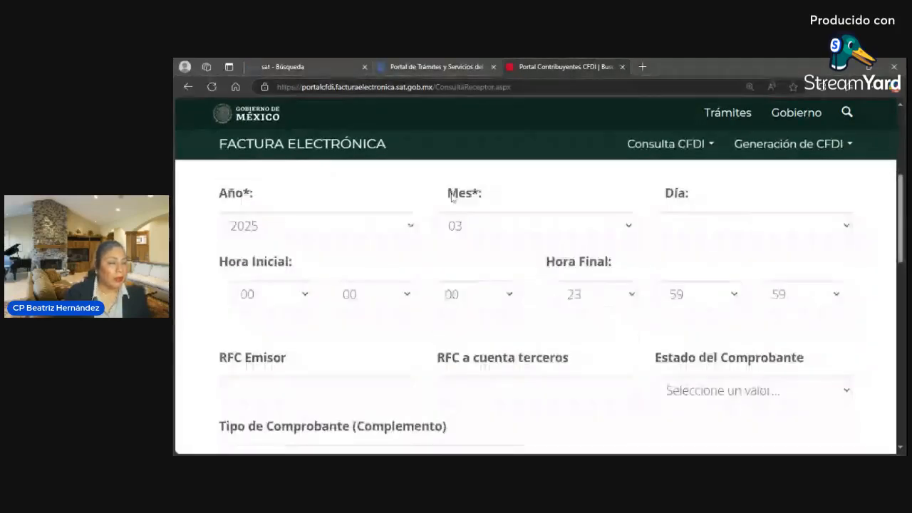
pyautogui.scroll(3, 454, 187)
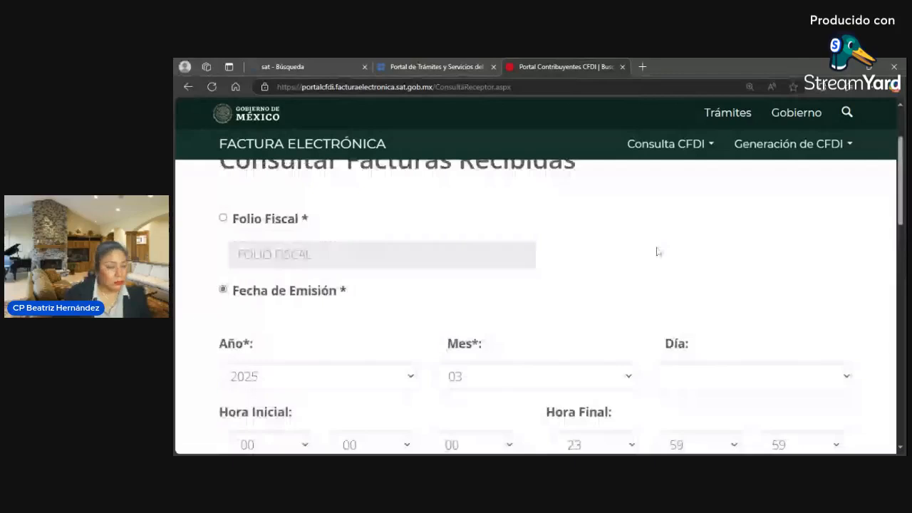
pyautogui.scroll(3, 634, 247)
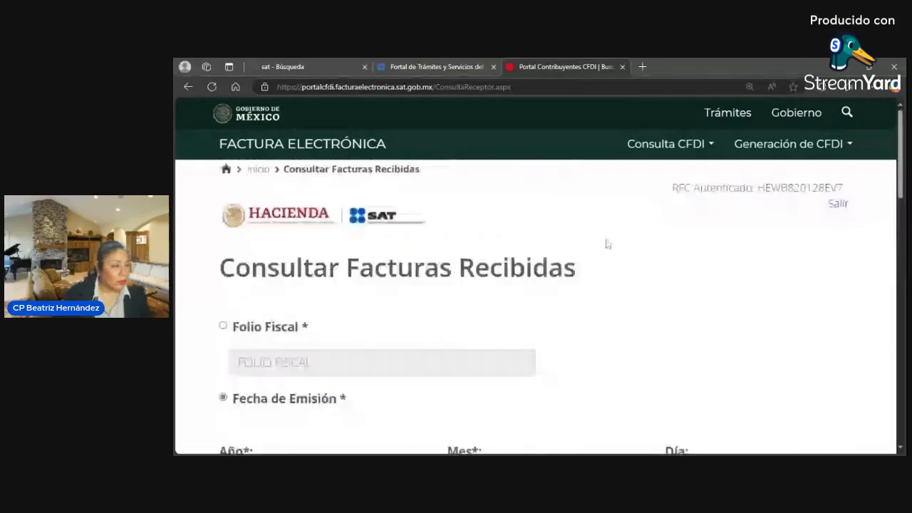
pyautogui.click(265, 171)
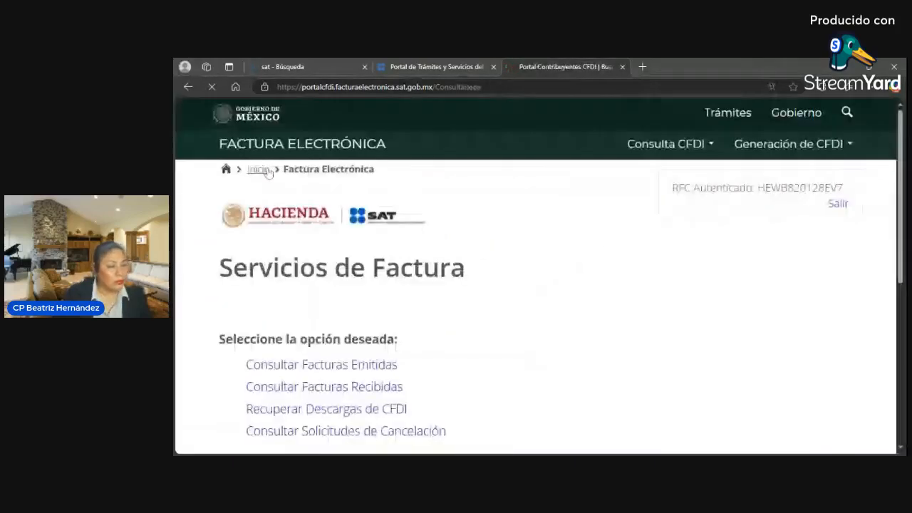
pyautogui.click(850, 149)
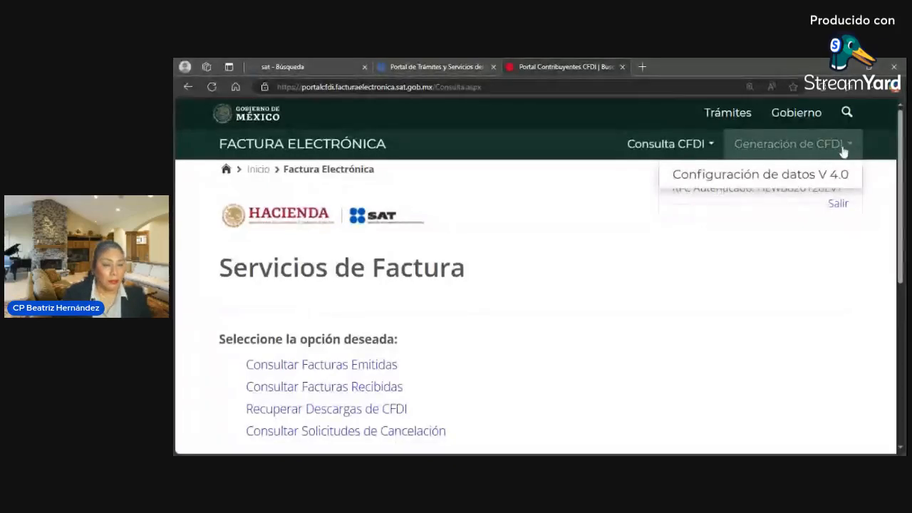
# - Open 'Configuración de datos V 4.0' and bring up the Generar menu on the Factura page
pyautogui.click(807, 179)
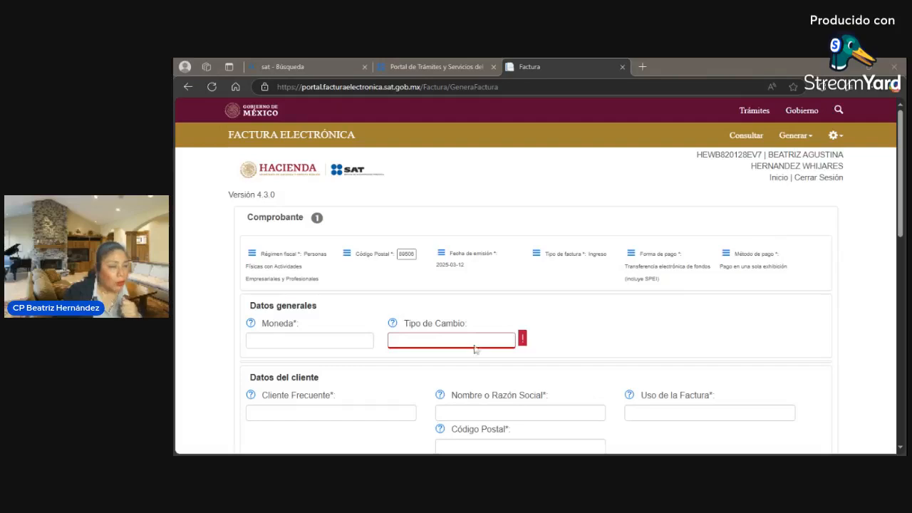
pyautogui.click(812, 143)
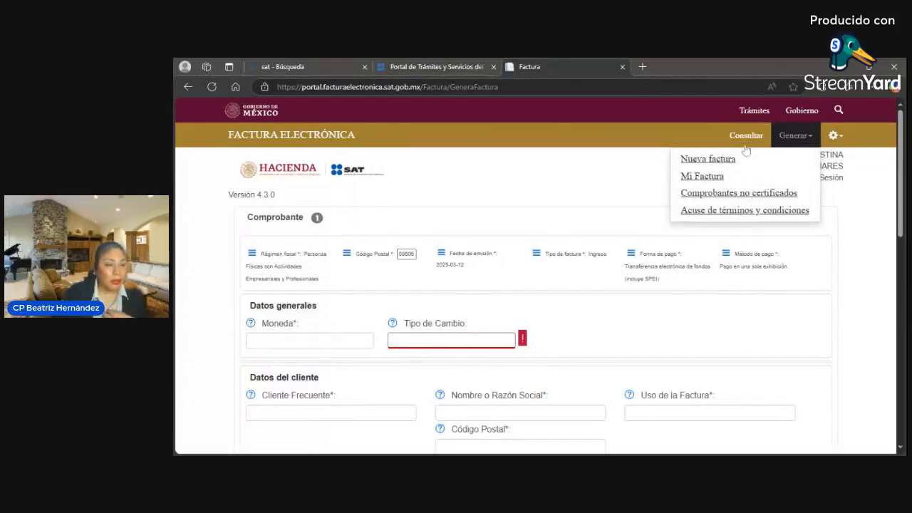
# - Load the Configuración básica page from the gear menu's 'Básica' option
pyautogui.click(841, 142)
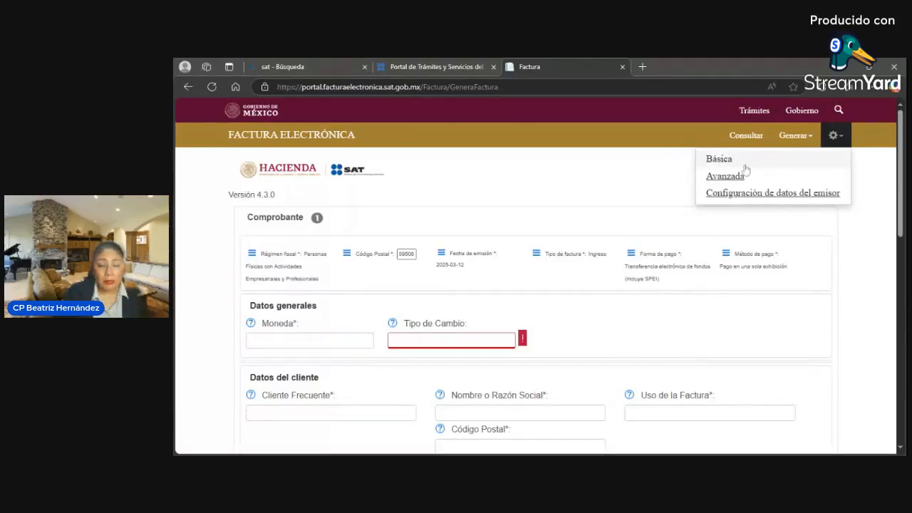
pyautogui.click(835, 142)
pyautogui.click(839, 139)
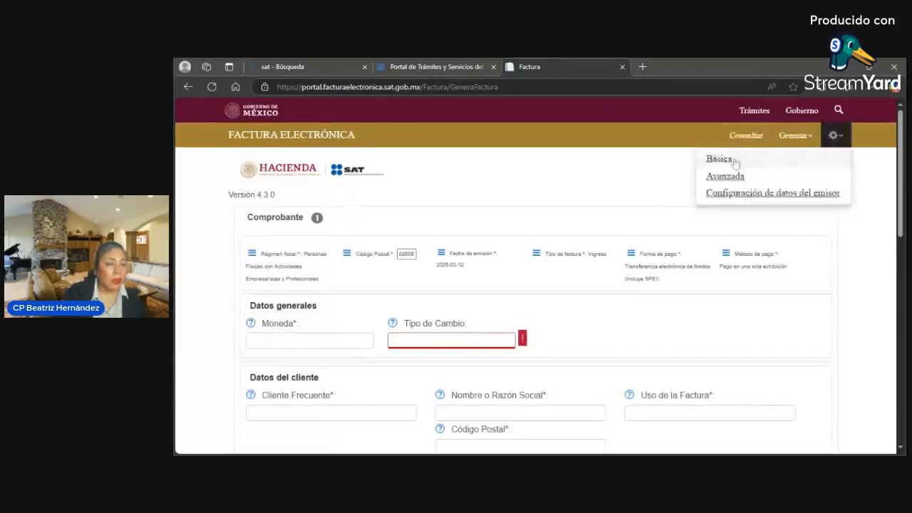
pyautogui.click(723, 159)
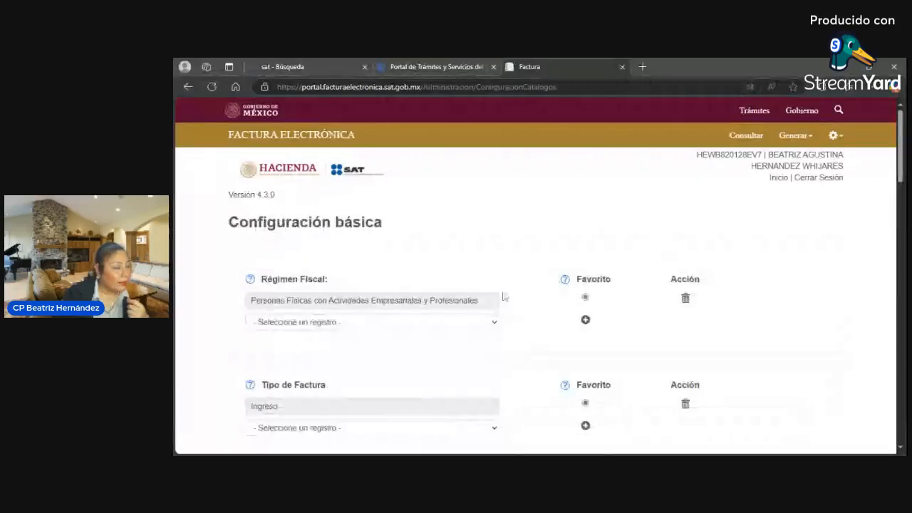
pyautogui.scroll(-1, 503, 301)
pyautogui.scroll(-1, 501, 301)
pyautogui.scroll(2, 501, 301)
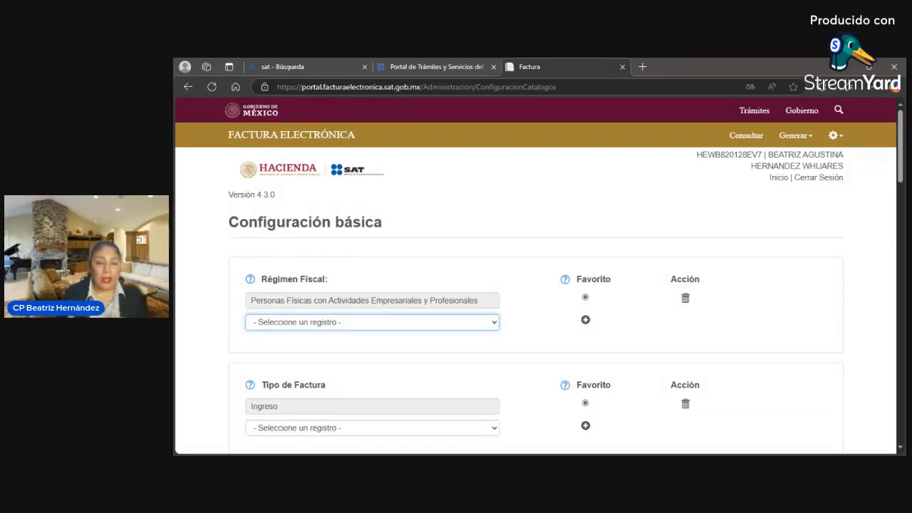
pyautogui.click(522, 327)
pyautogui.scroll(-3, 532, 328)
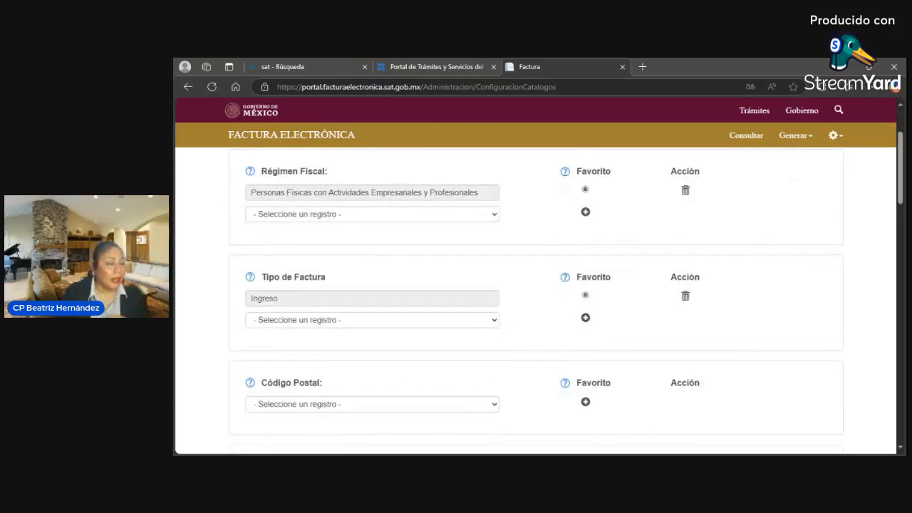
pyautogui.click(494, 325)
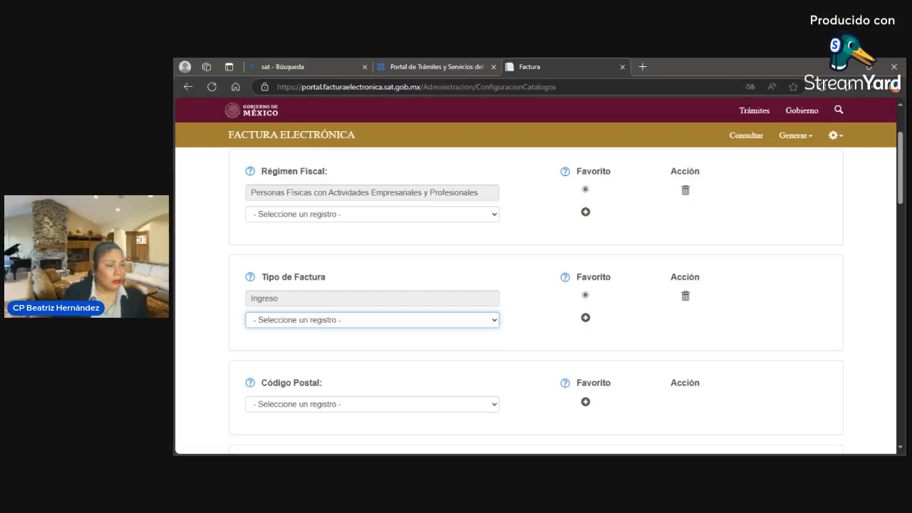
pyautogui.press('Down')
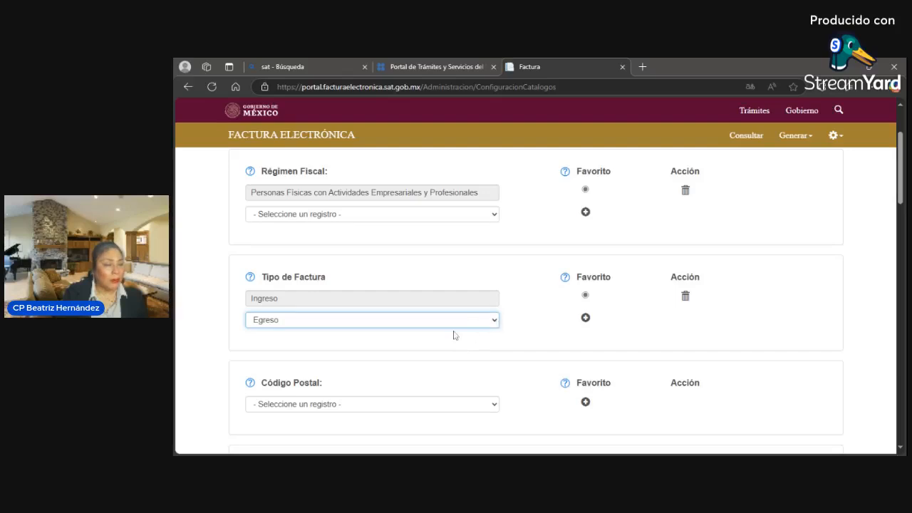
pyautogui.press('Down')
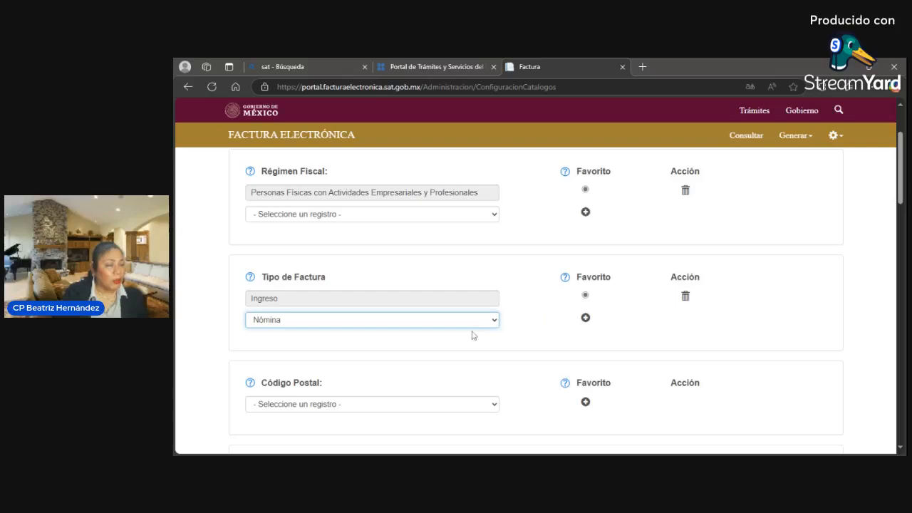
pyautogui.press('Down')
pyautogui.press('Down')
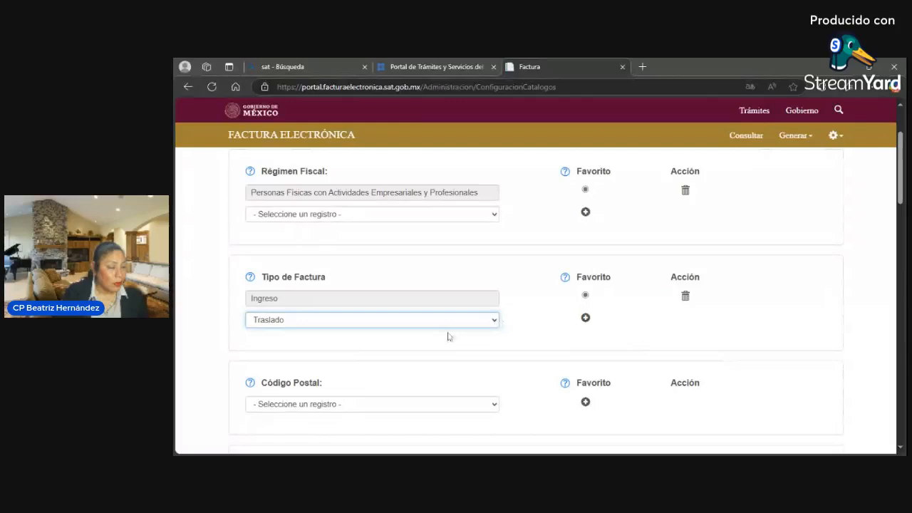
pyautogui.click(482, 335)
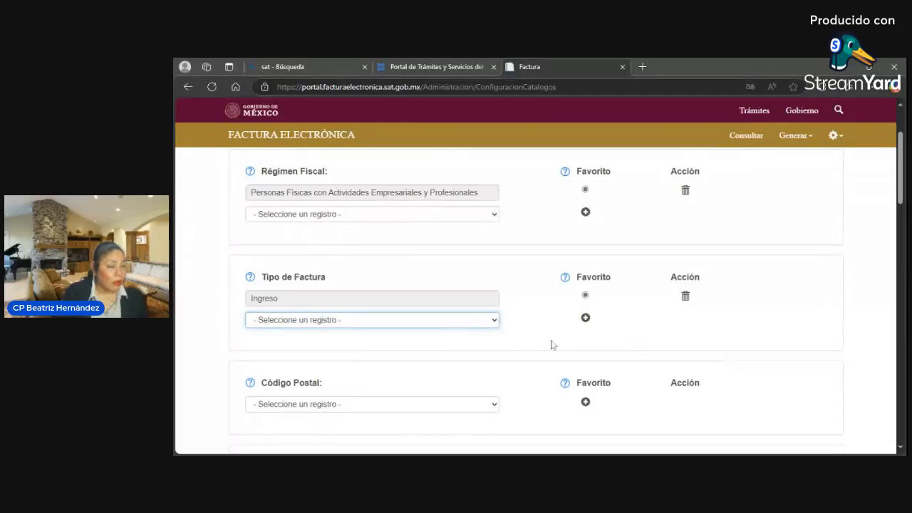
# - Select postal code 89506 CIUDAD MADERO TAMAULIPAS (Matriz)
pyautogui.scroll(-1, 554, 348)
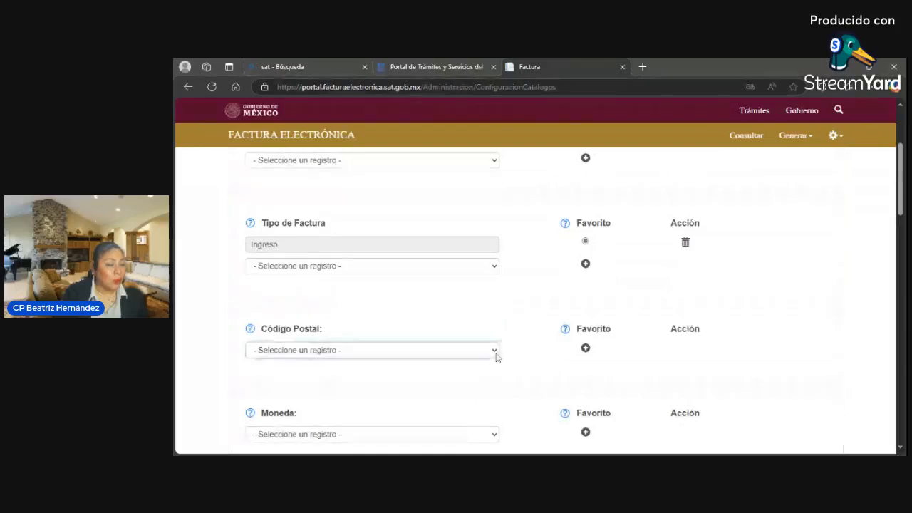
pyautogui.click(474, 388)
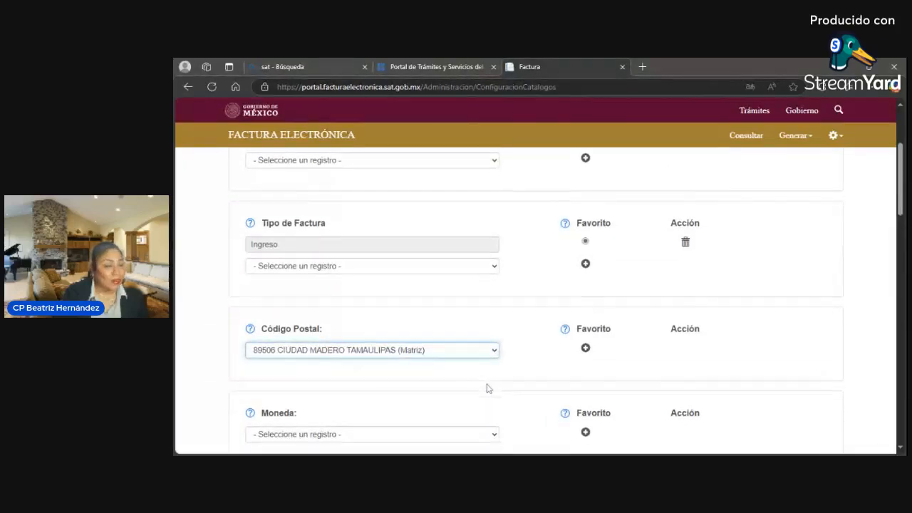
pyautogui.scroll(-4, 488, 388)
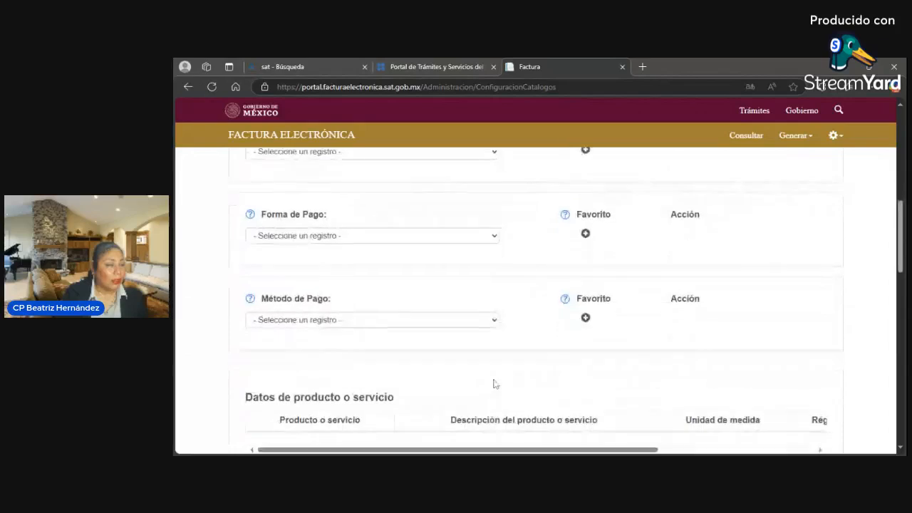
pyautogui.scroll(2, 495, 384)
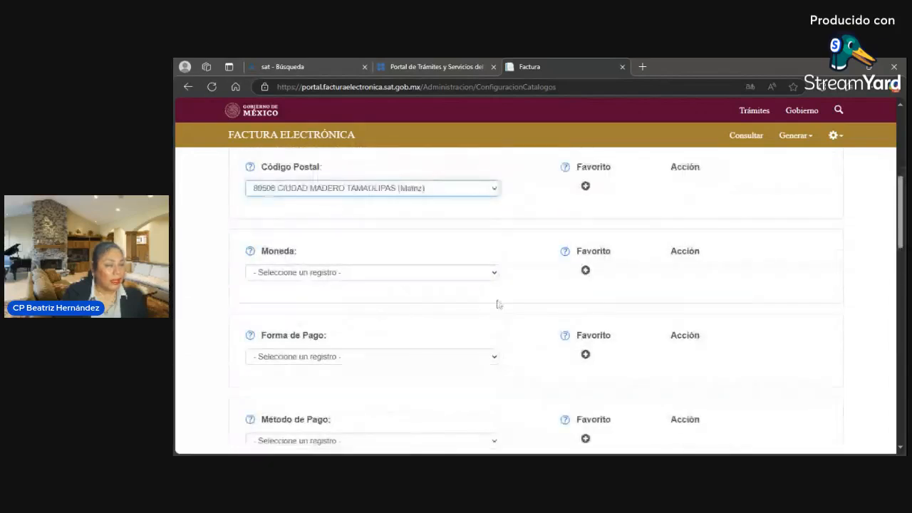
# - Save Peso Mexicano as the favorite currency and 89506 as the favorite postal code
pyautogui.click(496, 277)
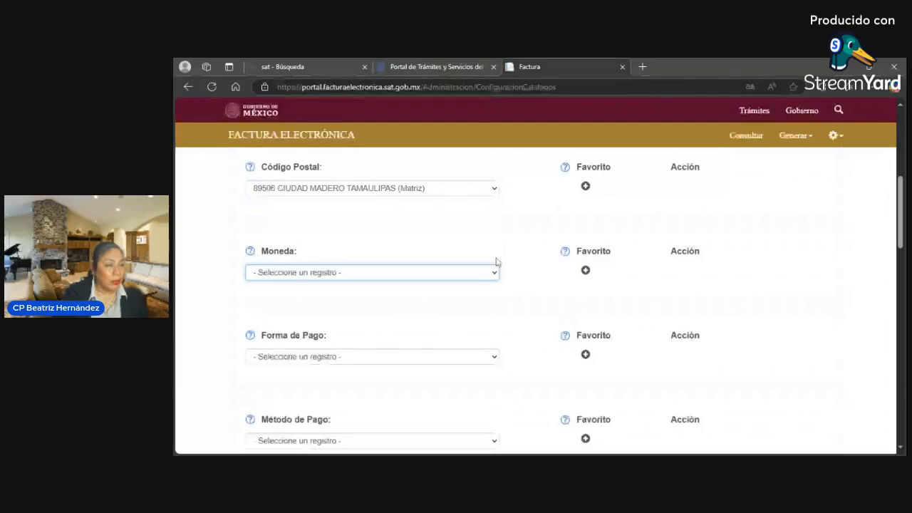
pyautogui.click(428, 81)
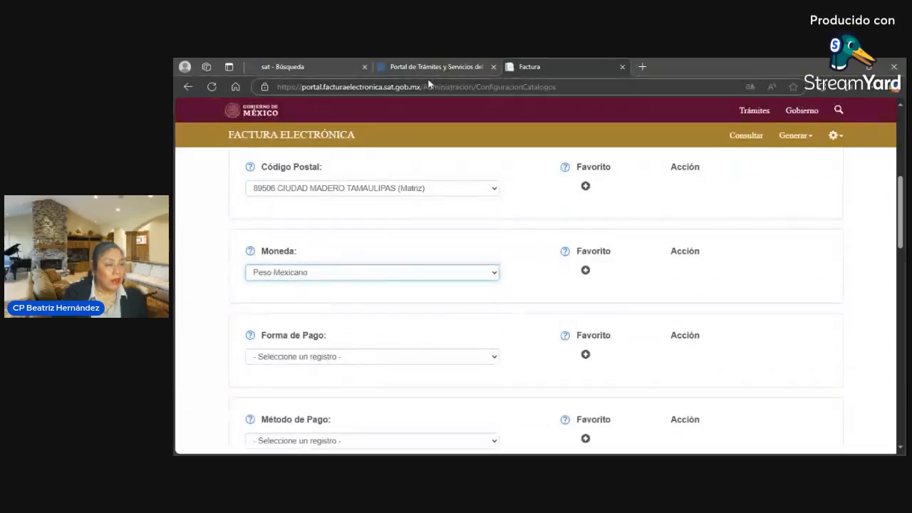
pyautogui.click(520, 322)
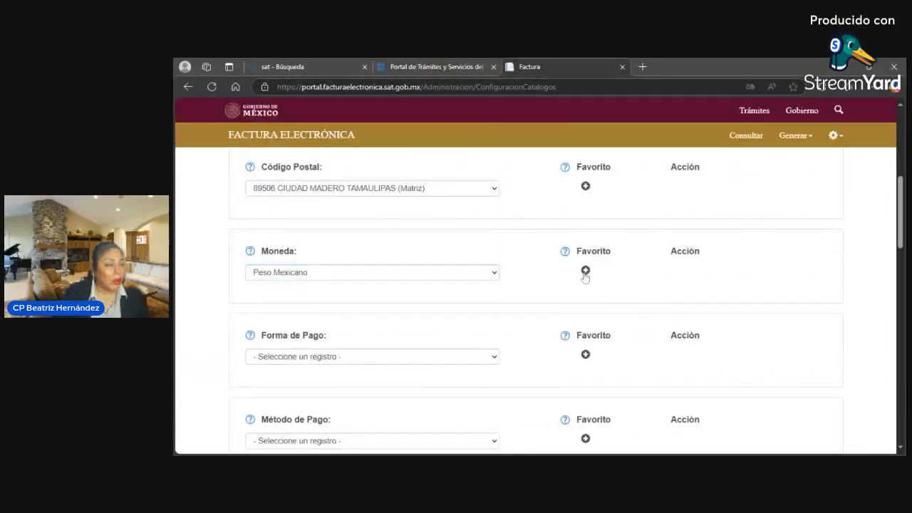
pyautogui.click(585, 273)
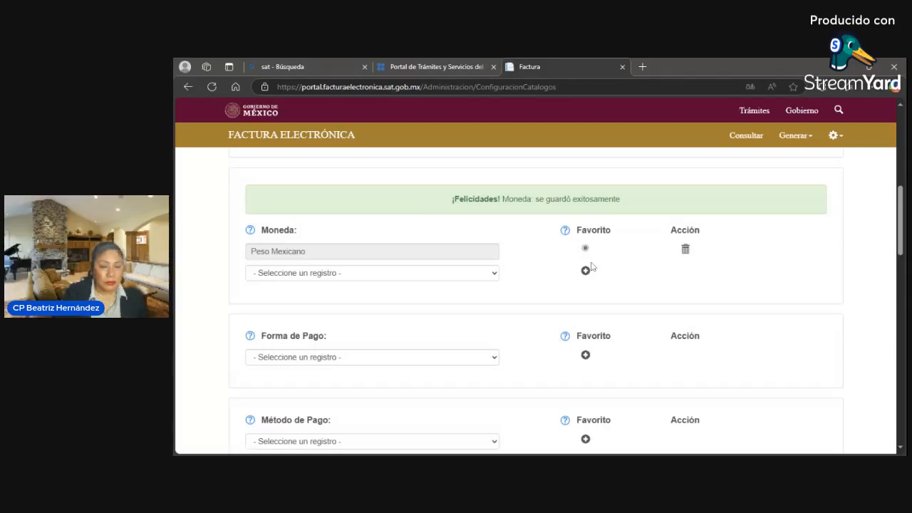
pyautogui.scroll(-1, 562, 314)
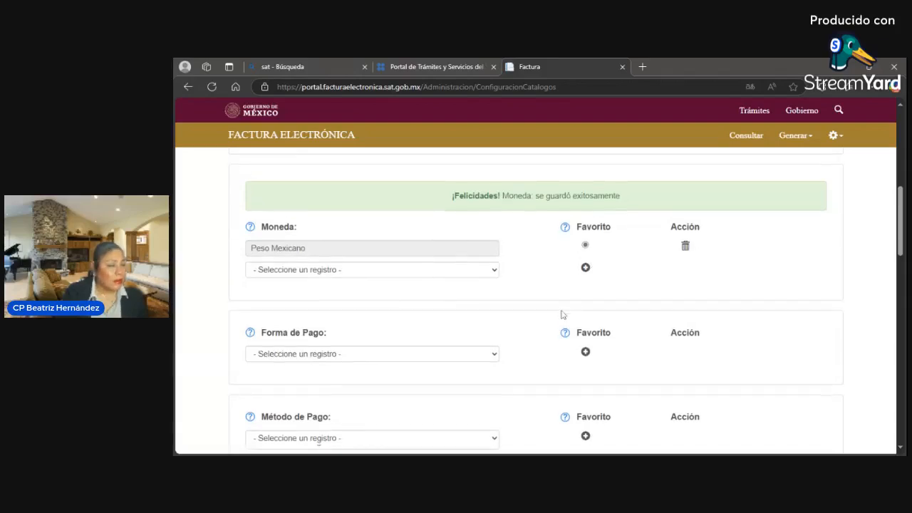
pyautogui.scroll(3, 563, 315)
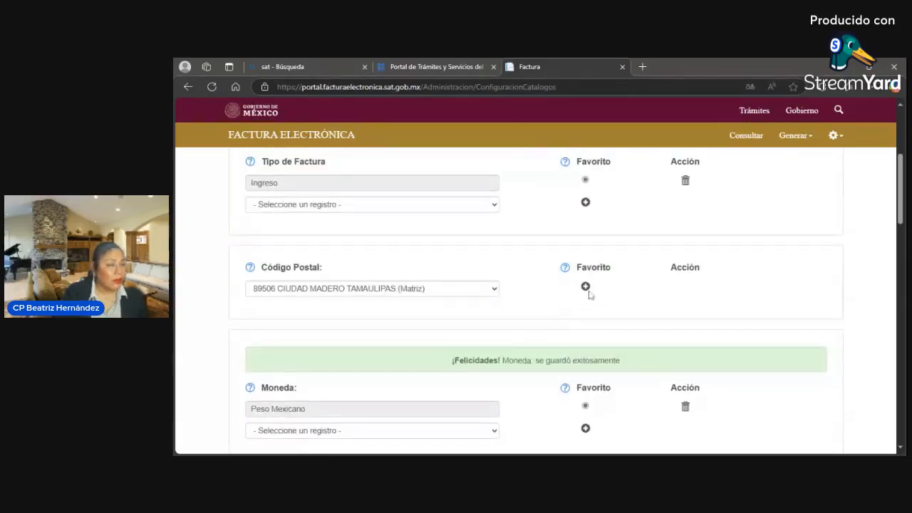
pyautogui.click(585, 287)
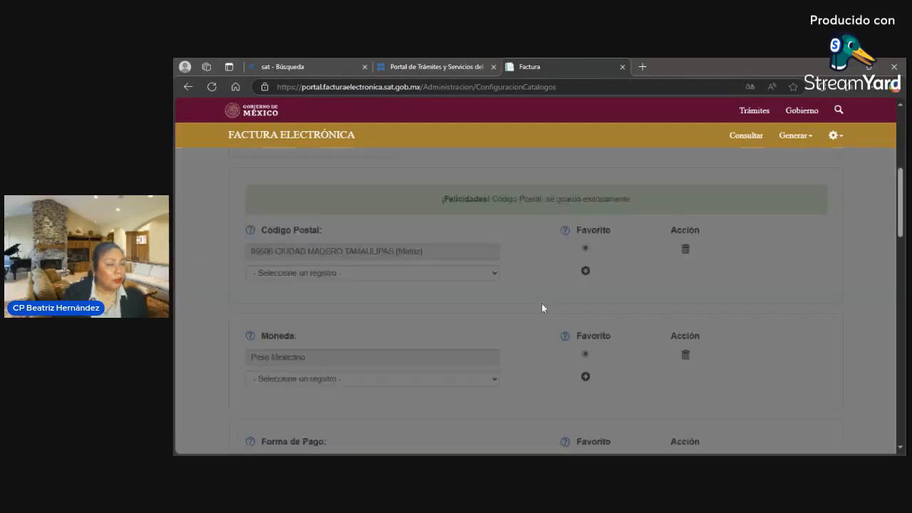
# - Save 'Transferencia electrónica de fondos (incluye SPEI)' as the favorite Forma de Pago
pyautogui.scroll(-1, 543, 314)
pyautogui.scroll(-2, 543, 320)
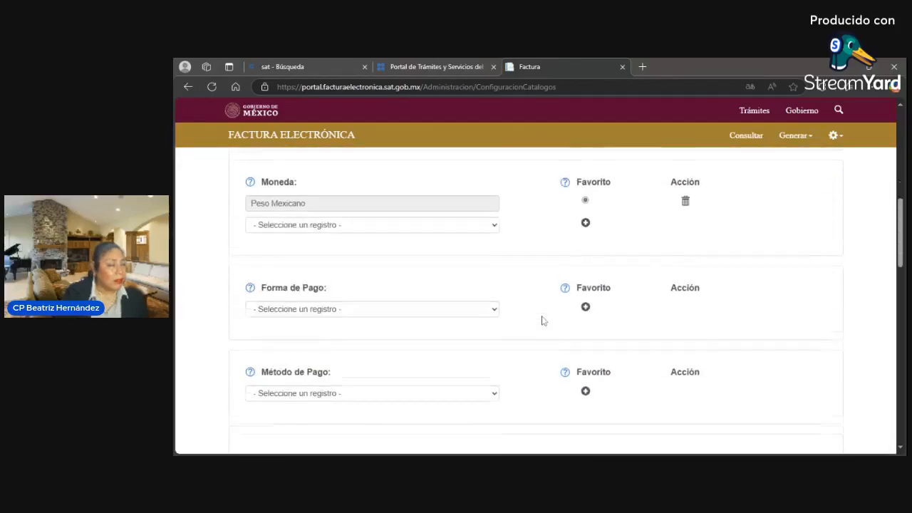
pyautogui.click(487, 302)
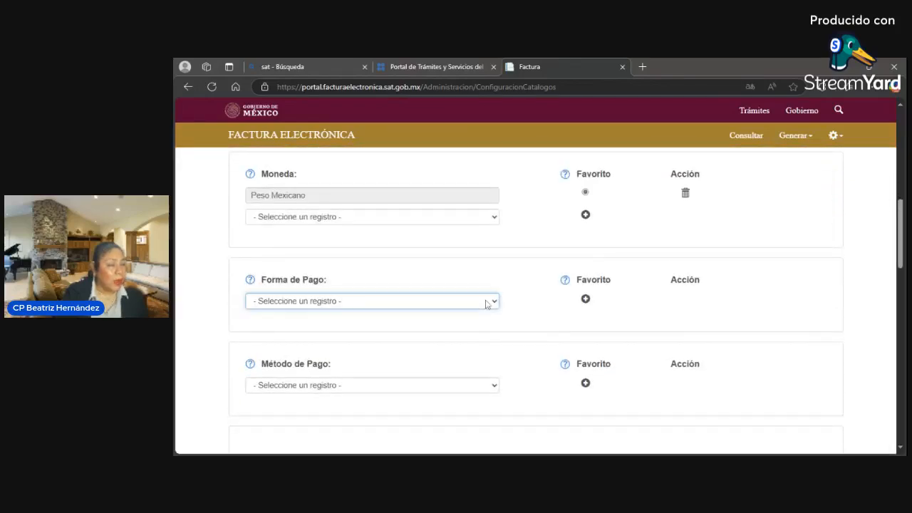
pyautogui.scroll(3, 487, 294)
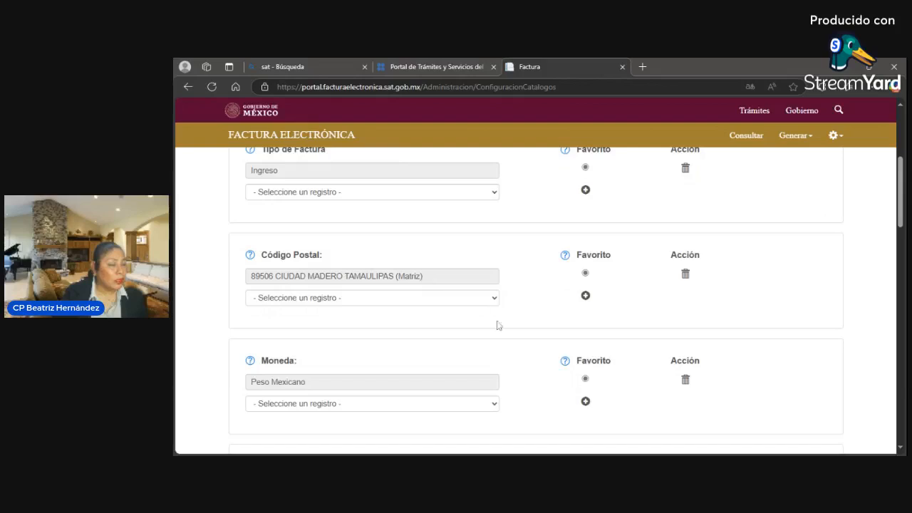
pyautogui.scroll(-1, 499, 399)
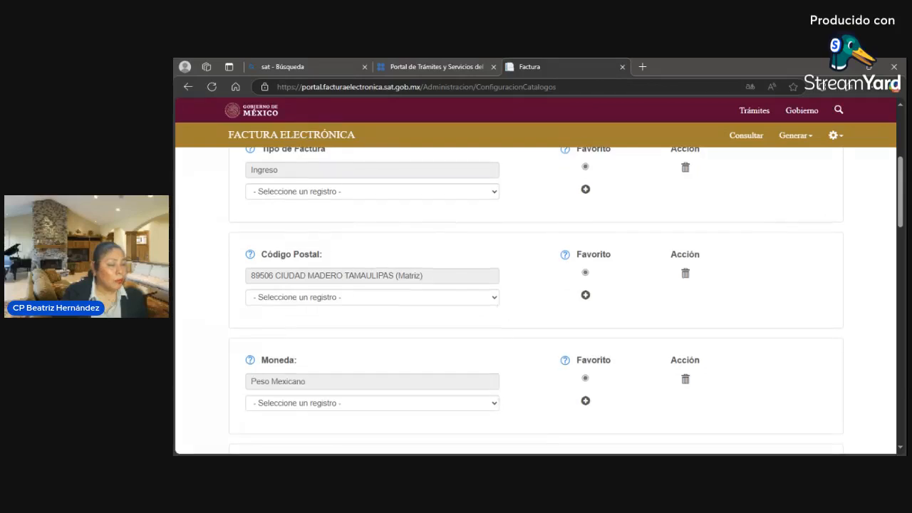
pyautogui.scroll(-3, 508, 379)
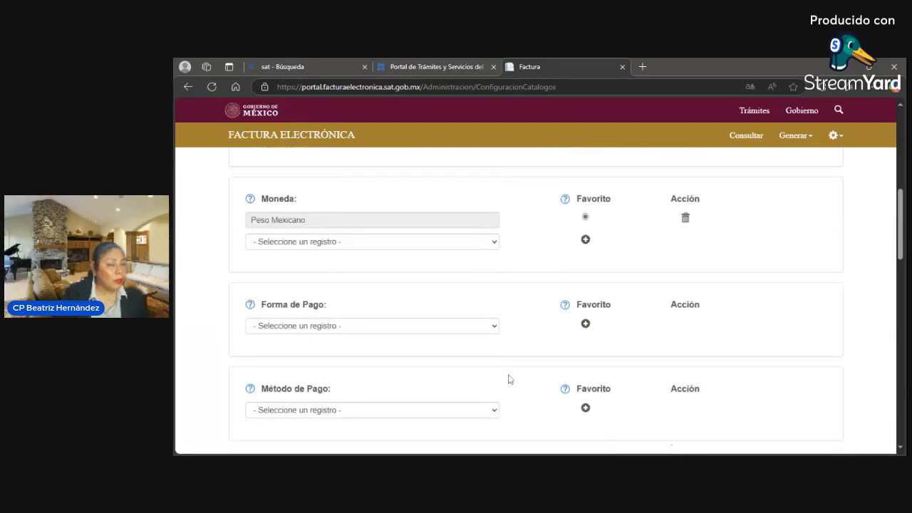
pyautogui.click(495, 330)
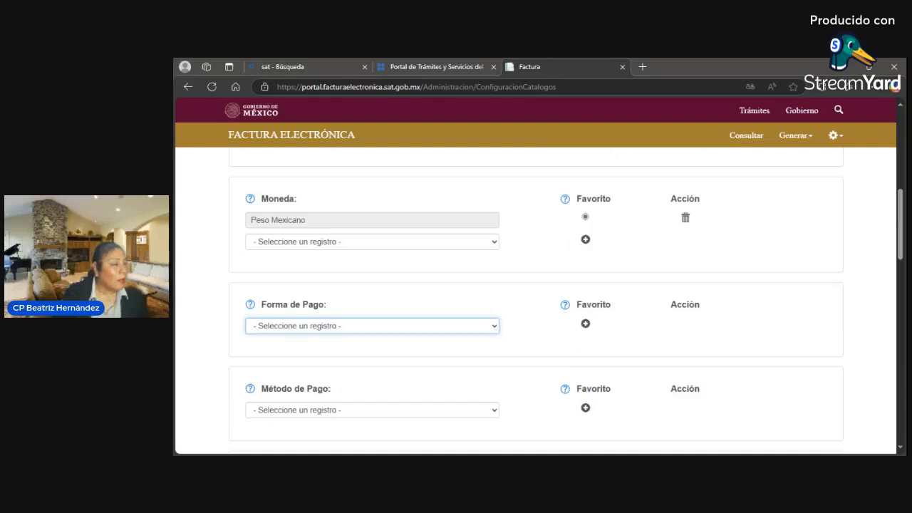
pyautogui.press('Down')
pyautogui.press('Down')
pyautogui.press('Down')
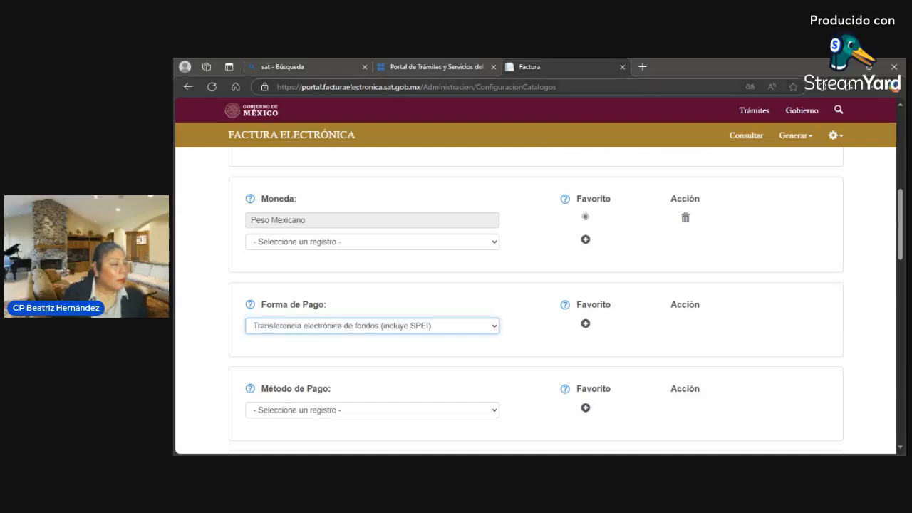
pyautogui.click(586, 325)
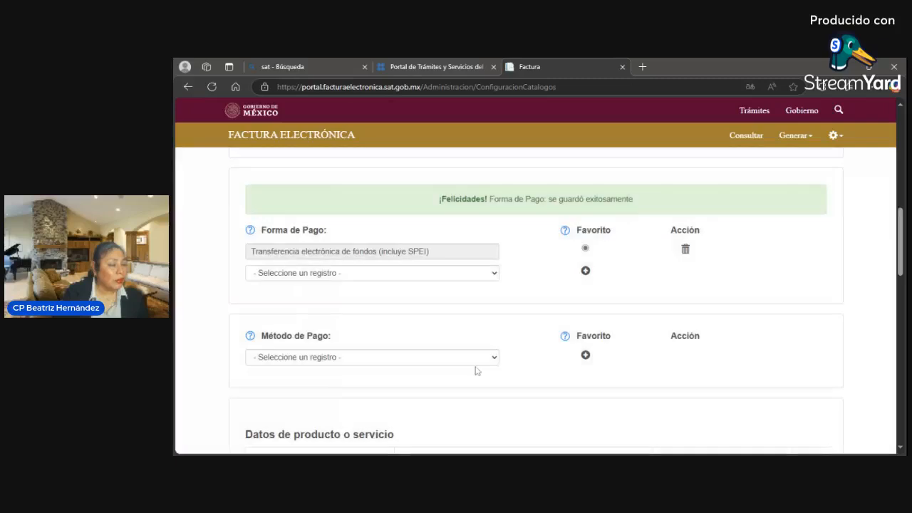
# - Save 'Pago en parcialidades o diferido' as the favorite Método de Pago
pyautogui.click(493, 361)
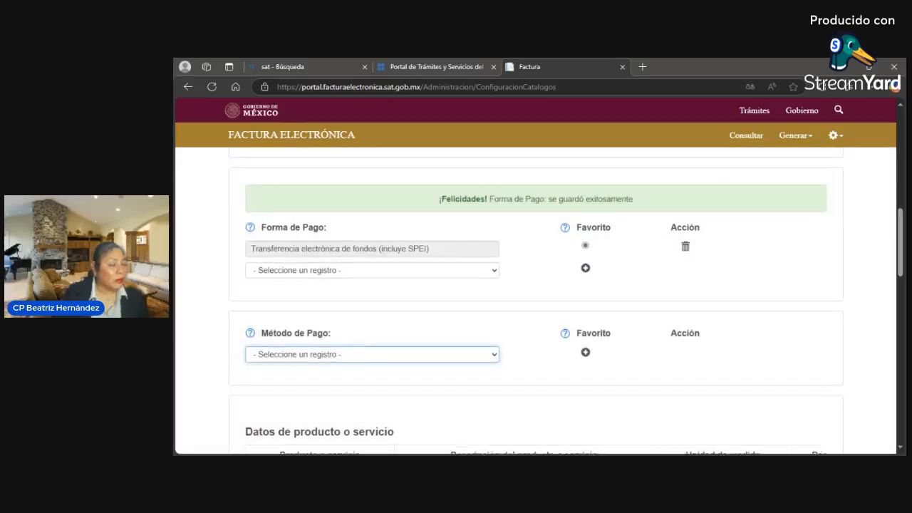
pyautogui.click(478, 397)
pyautogui.click(585, 315)
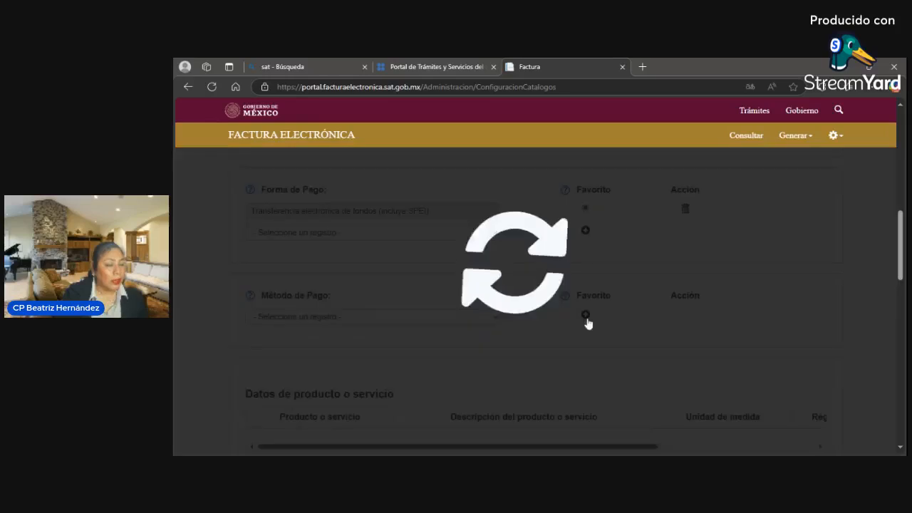
pyautogui.scroll(-1, 575, 339)
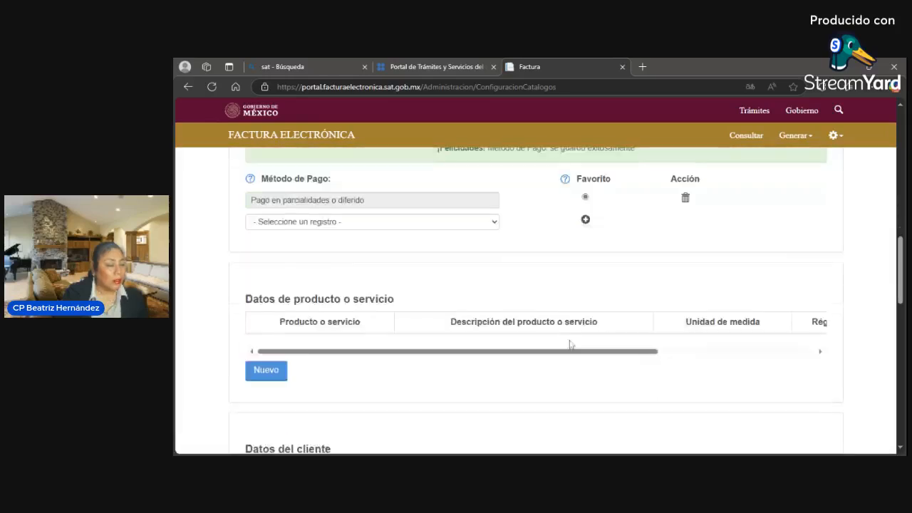
pyautogui.scroll(2, 570, 342)
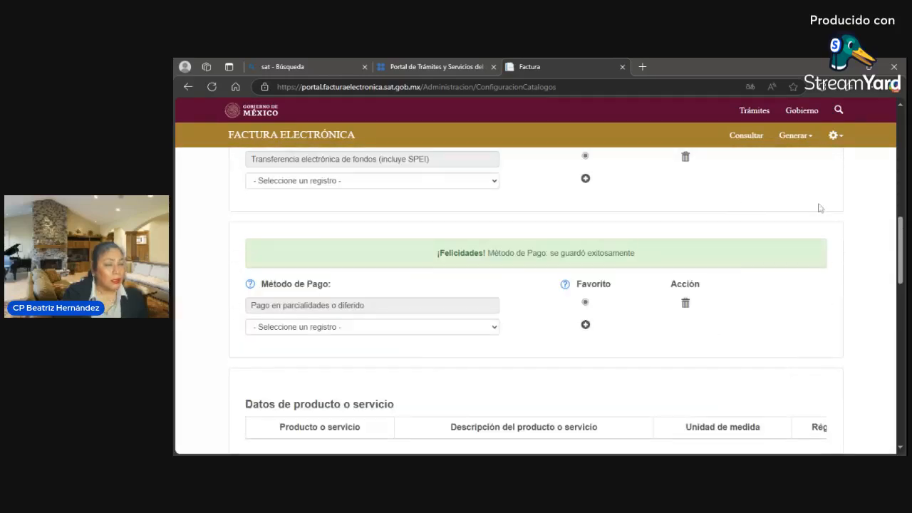
pyautogui.scroll(-1, 900, 278)
pyautogui.scroll(-4, 885, 317)
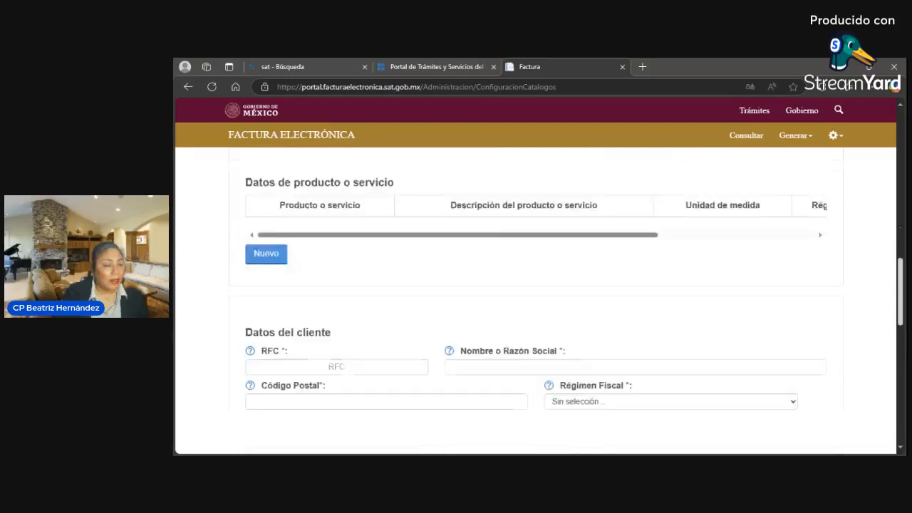
pyautogui.scroll(2, 885, 317)
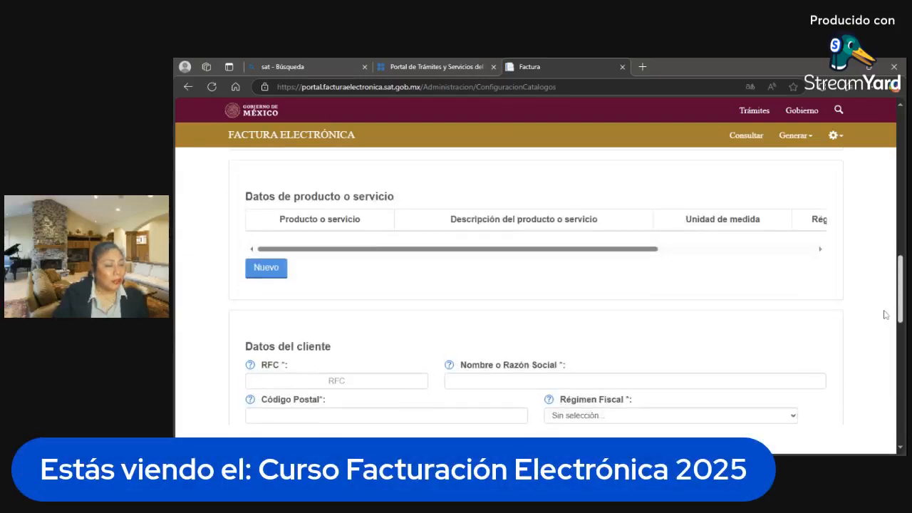
pyautogui.scroll(-2, 889, 324)
pyautogui.scroll(-1, 891, 329)
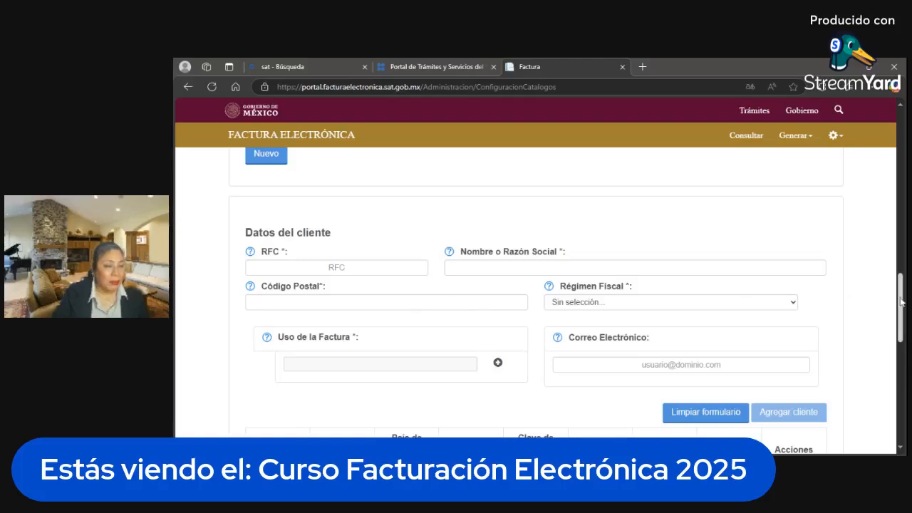
pyautogui.moveTo(900, 304); pyautogui.dragTo(897, 319)
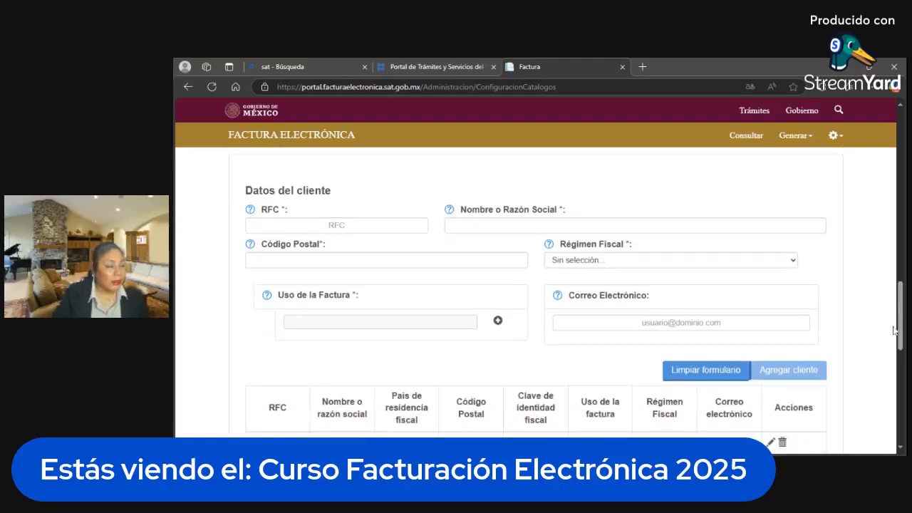
pyautogui.scroll(-1, 570, 377)
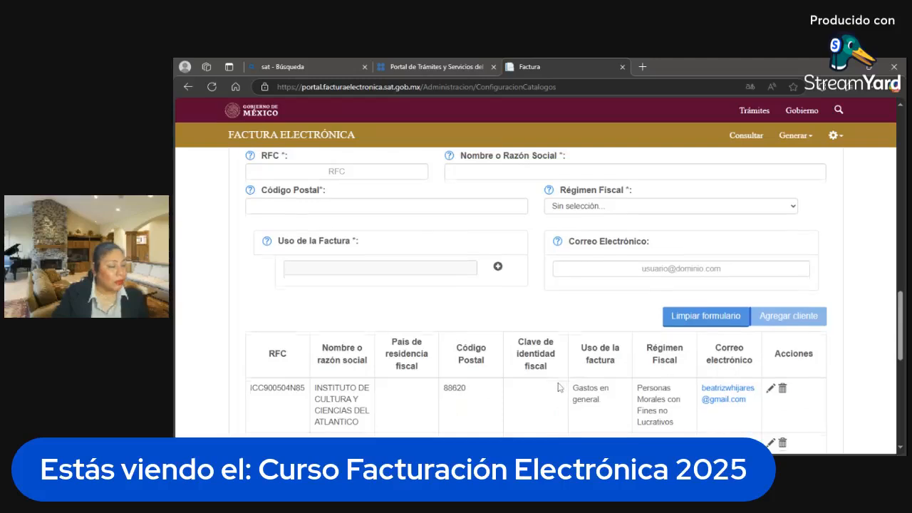
pyautogui.scroll(-2, 557, 389)
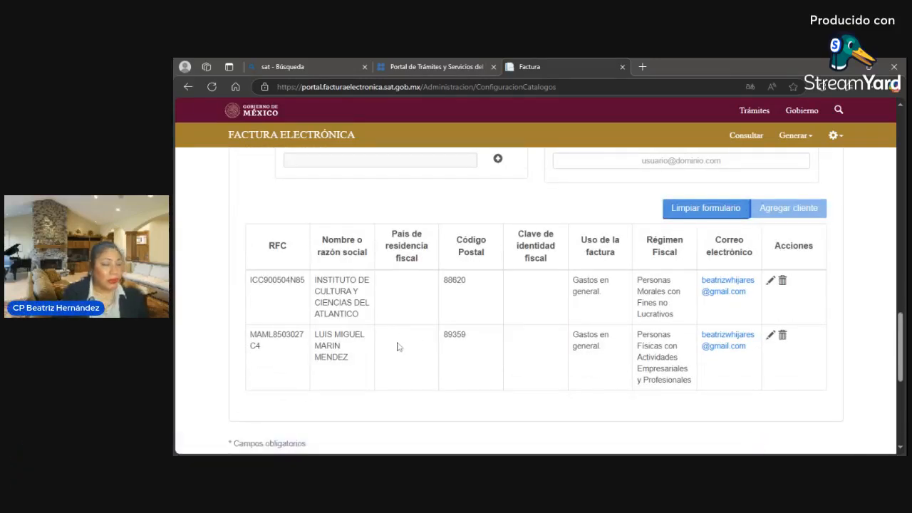
pyautogui.scroll(3, 420, 397)
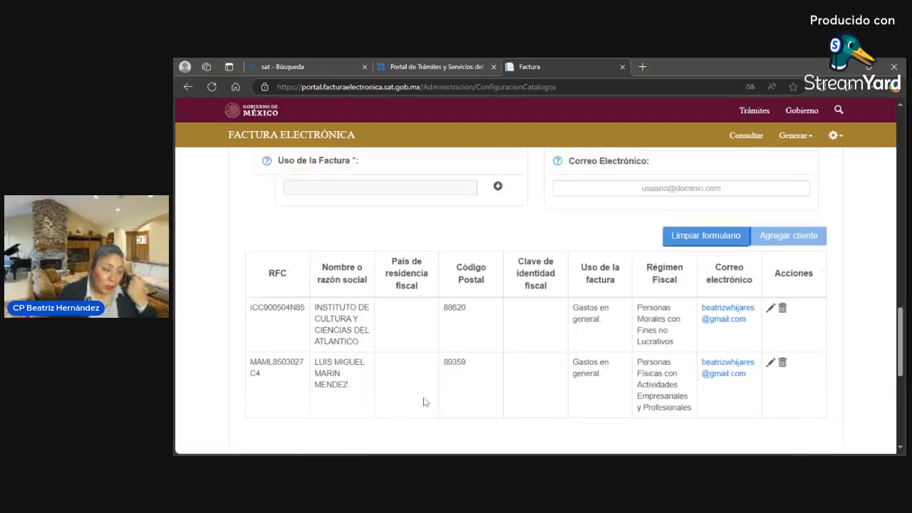
pyautogui.scroll(-2, 417, 370)
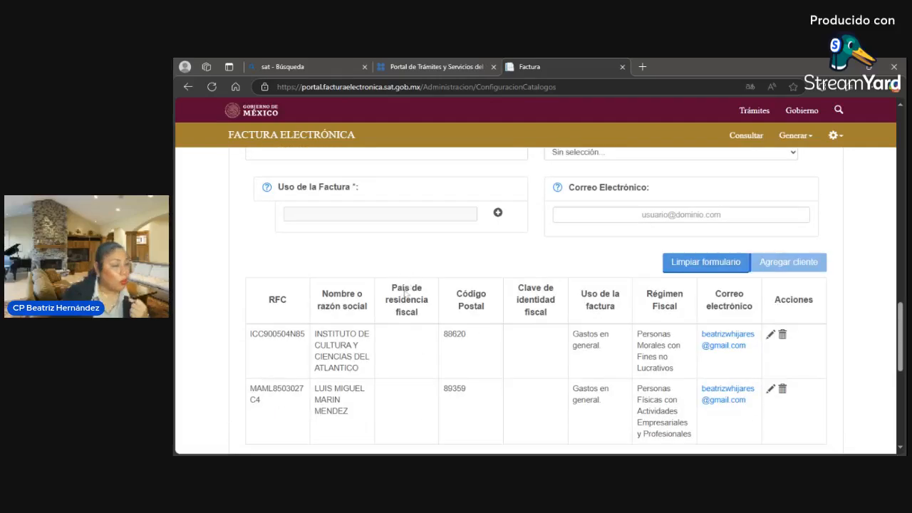
pyautogui.scroll(-1, 402, 352)
pyautogui.scroll(2, 401, 357)
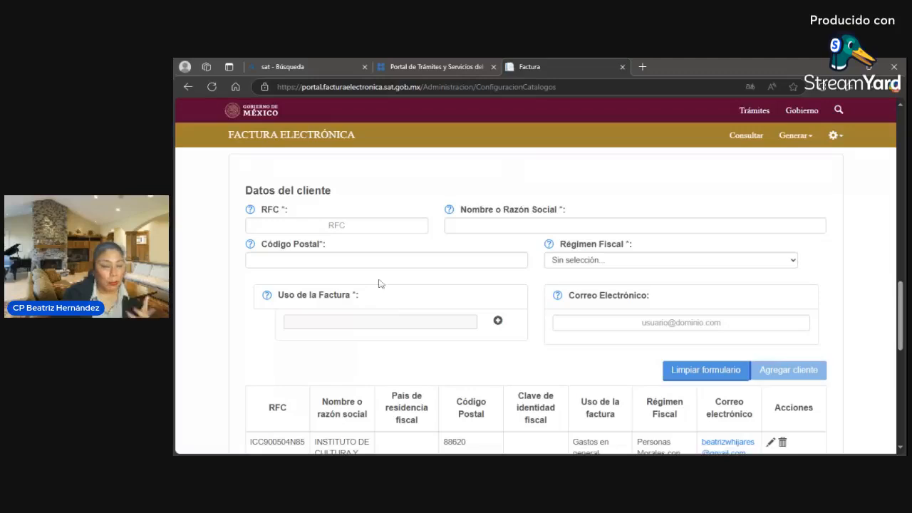
# - Paste the client's RFC and type the client's full name in Nombre o Razón Social
pyautogui.click(336, 225)
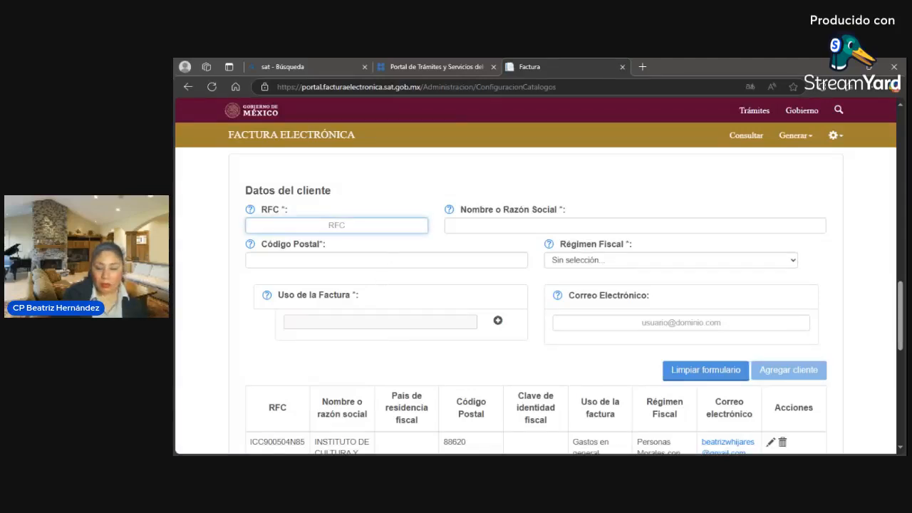
pyautogui.hotkey('alt', 'Tab')
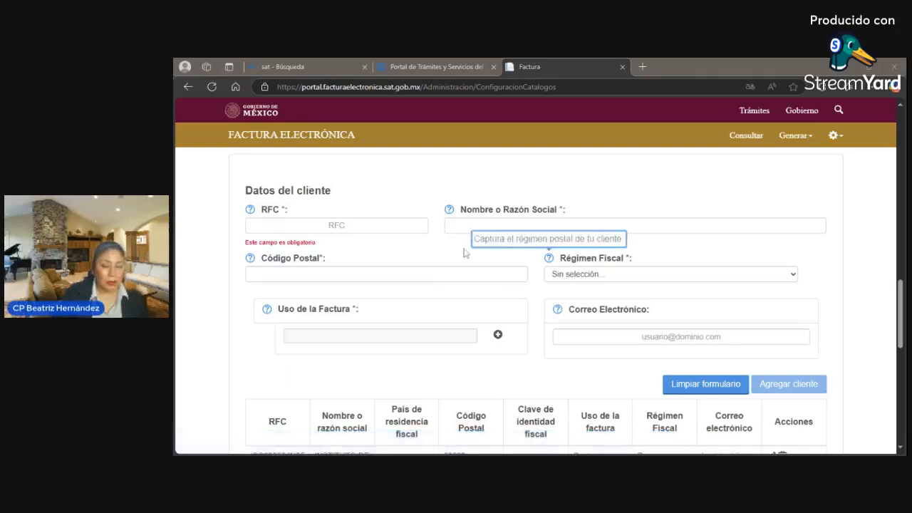
pyautogui.click(337, 225)
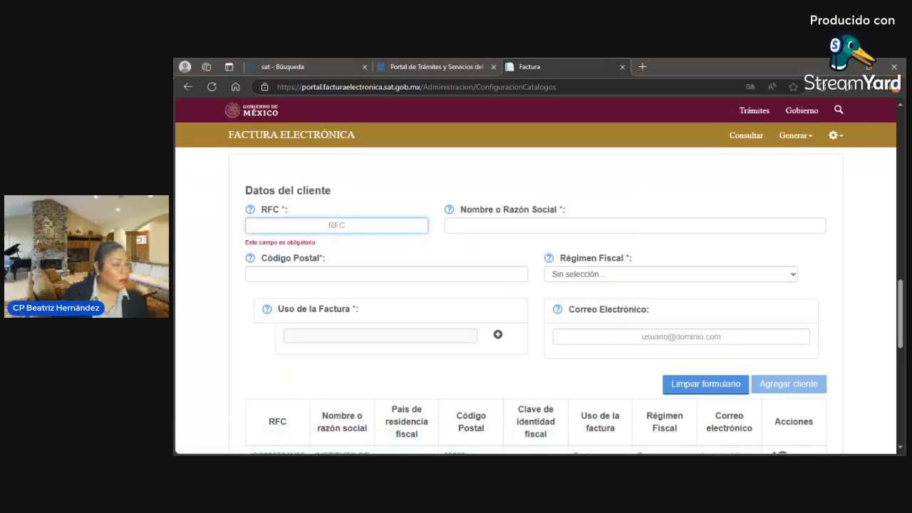
pyautogui.click(634, 225)
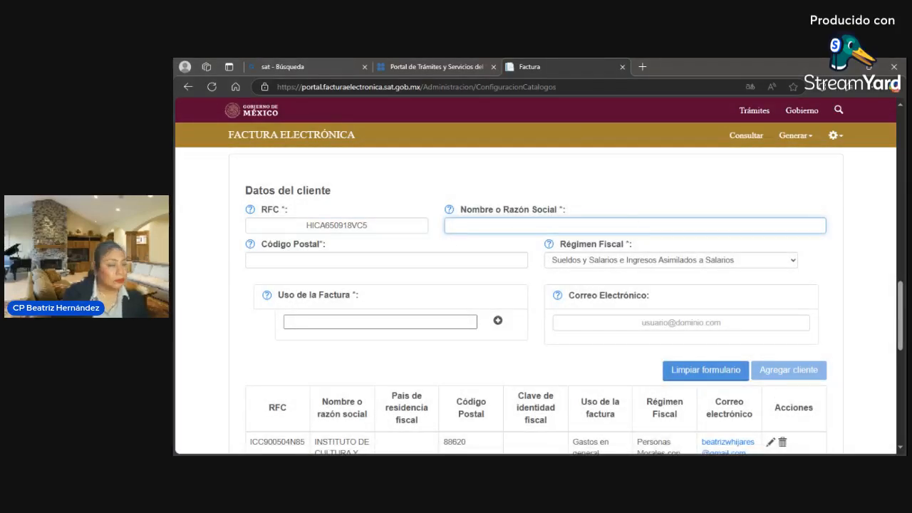
pyautogui.write('JPS')
pyautogui.press('BackSpace')
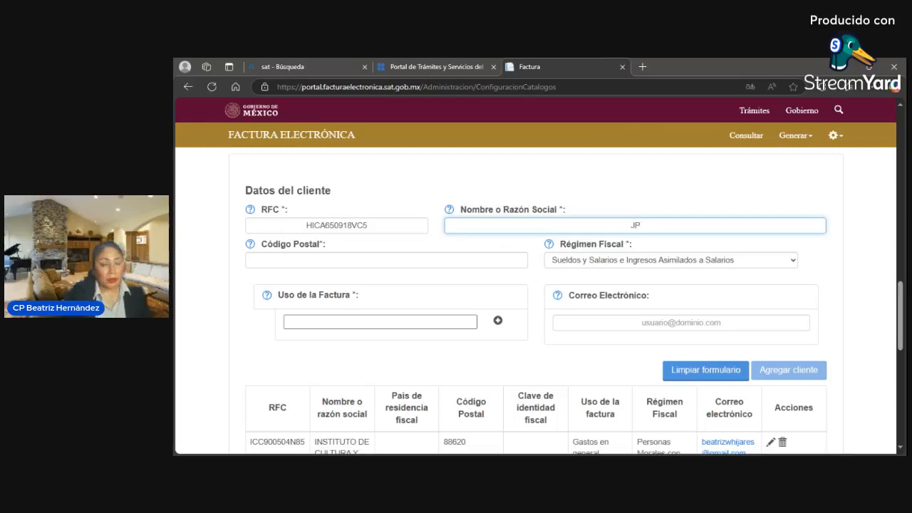
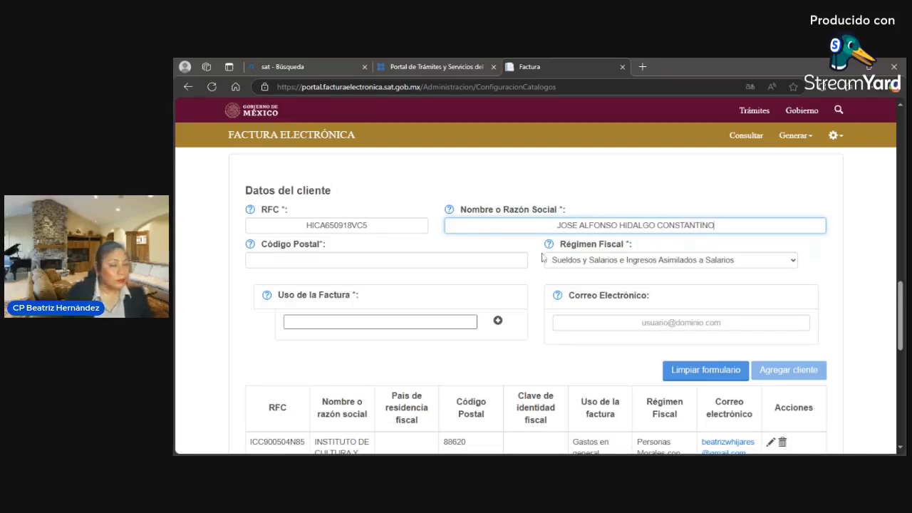
# - Enter the client's postal code and set the regime to Personas Físicas con Actividades Empresariales y Profesionales
pyautogui.press('Tab')
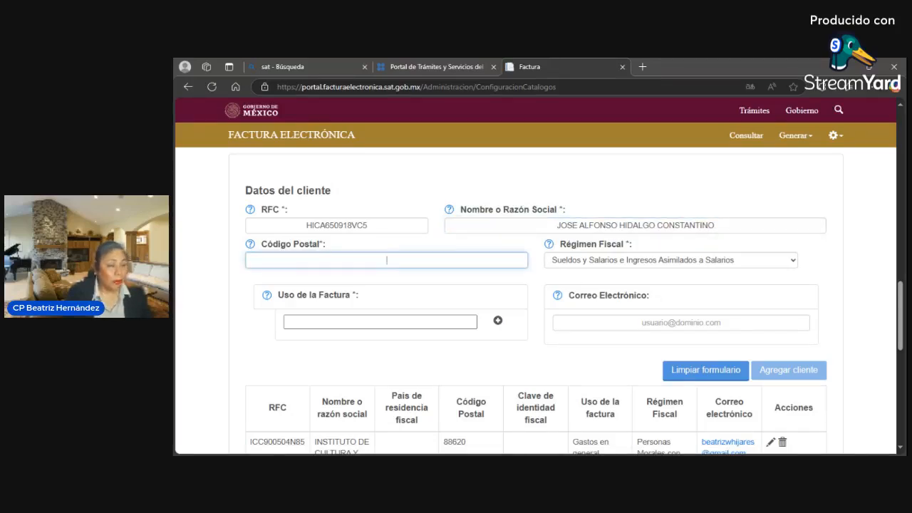
pyautogui.hotkey('alt', 'Tab')
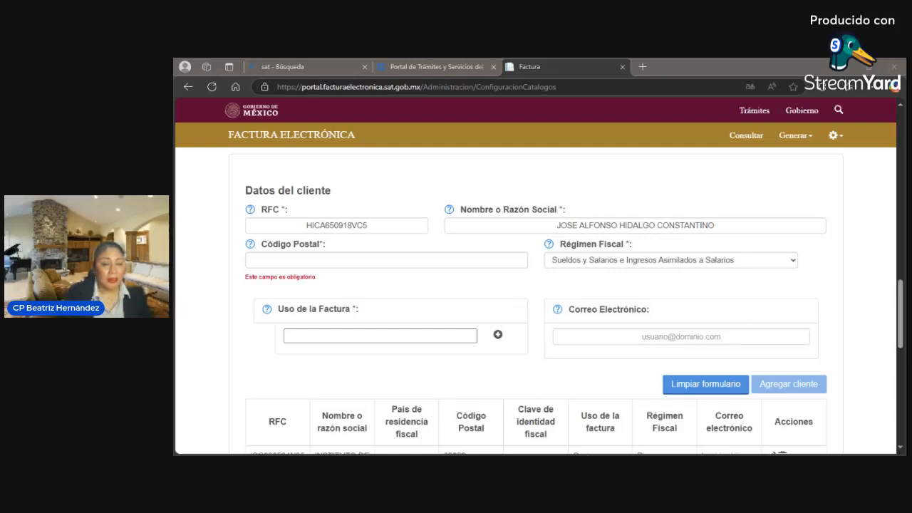
pyautogui.click(387, 260)
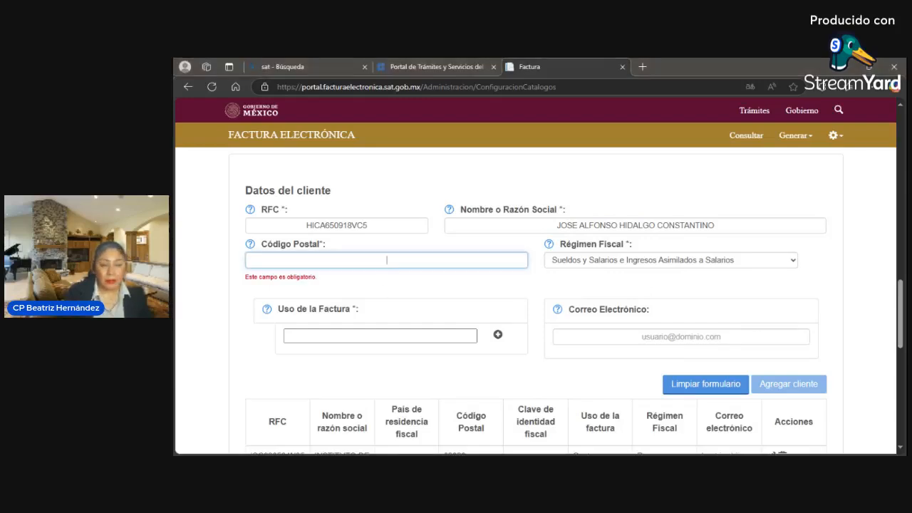
pyautogui.write('89606')
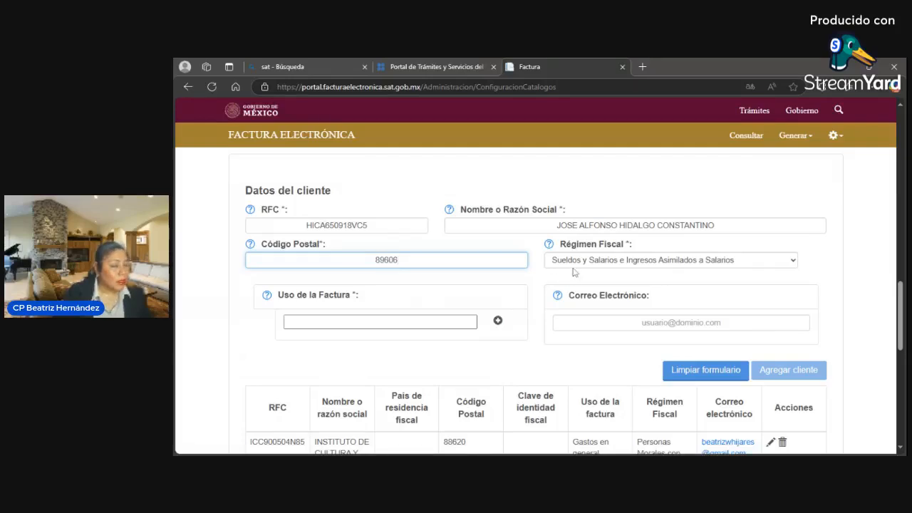
pyautogui.press('Tab')
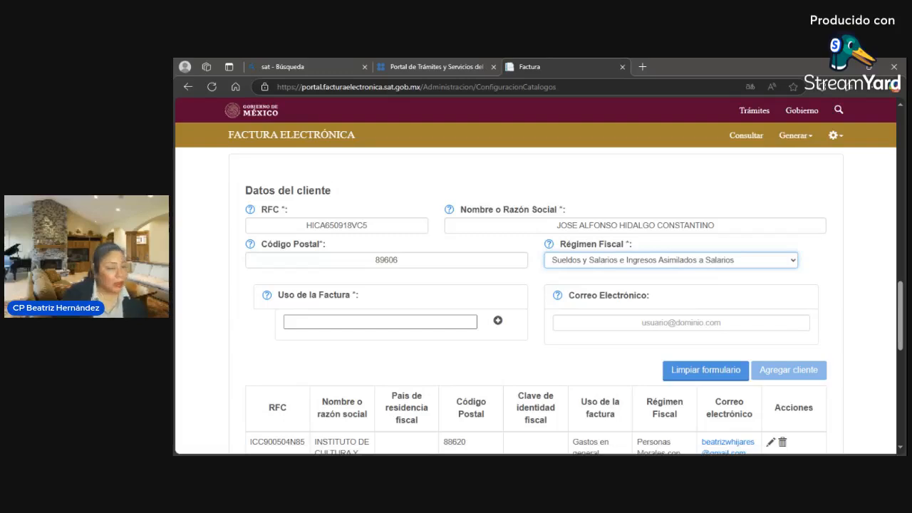
pyautogui.press('p')
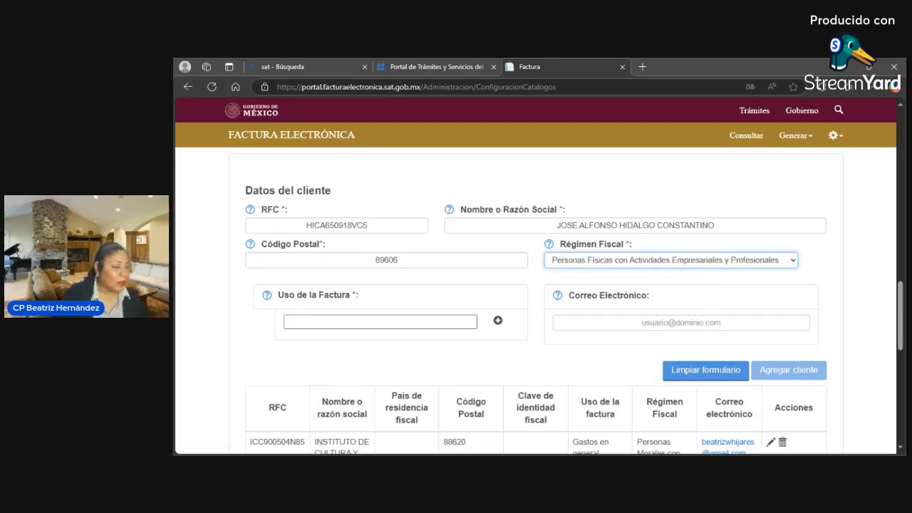
pyautogui.click(471, 322)
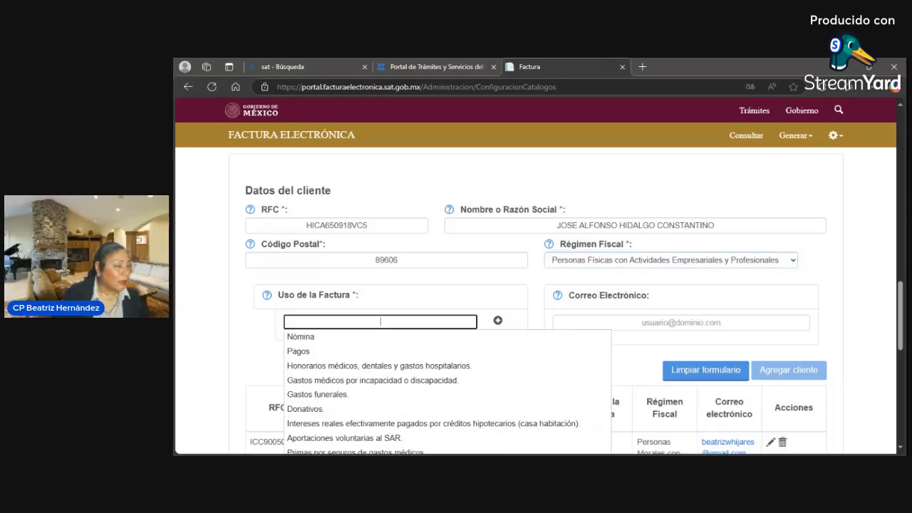
# - Choose 'Gastos en general' as the Uso de la Factura
pyautogui.scroll(-3, 414, 324)
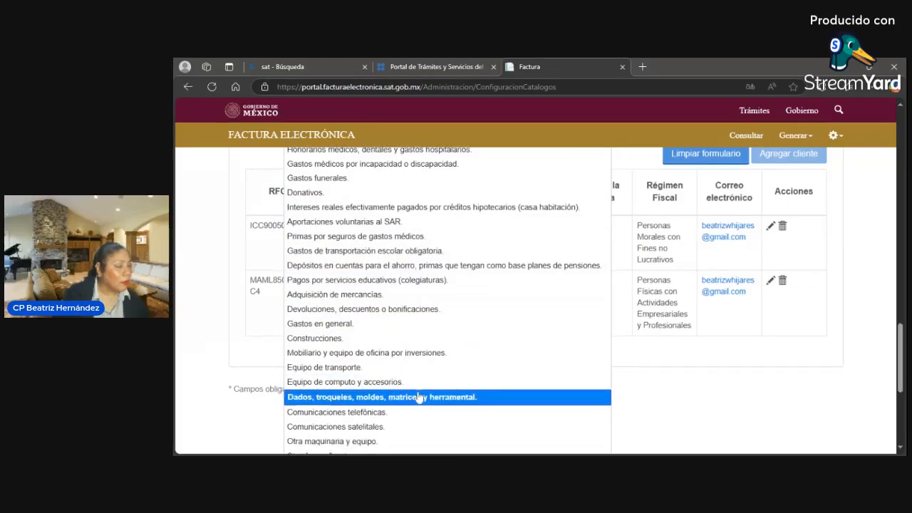
pyautogui.scroll(-1, 419, 398)
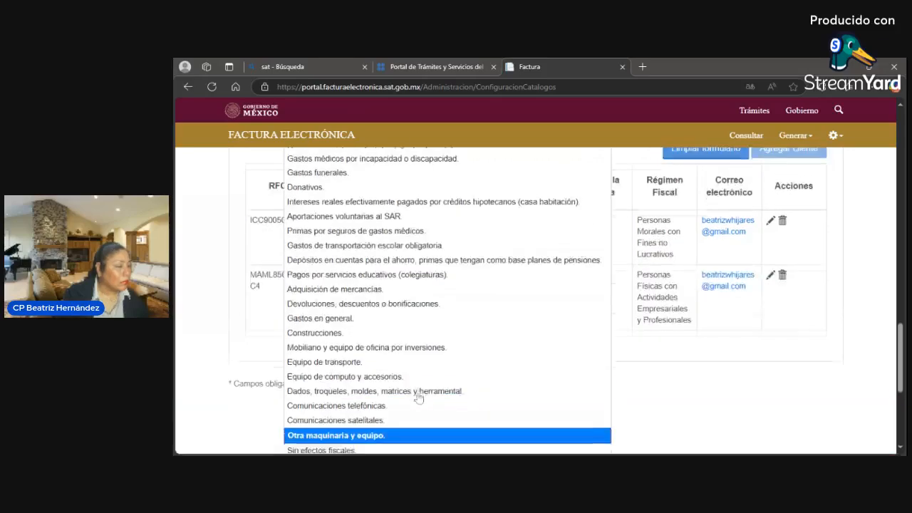
pyautogui.scroll(2, 419, 397)
pyautogui.scroll(-1, 419, 398)
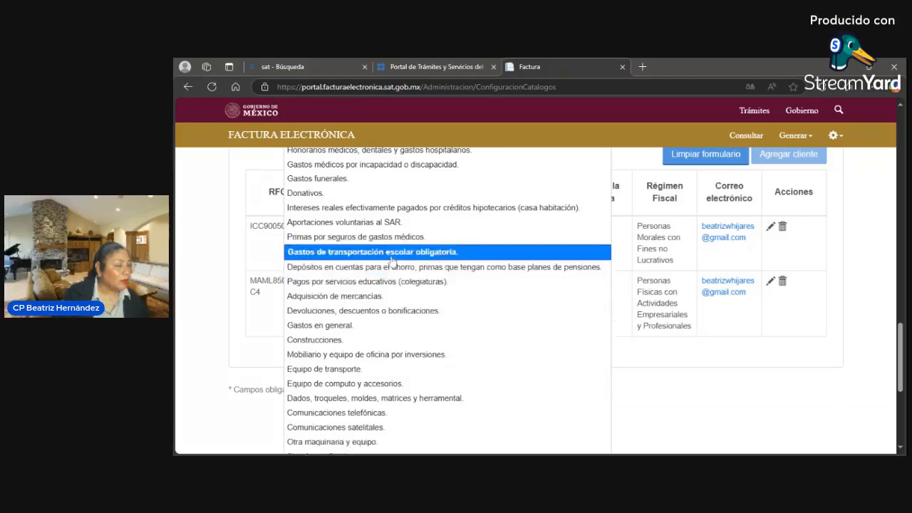
pyautogui.scroll(1, 390, 274)
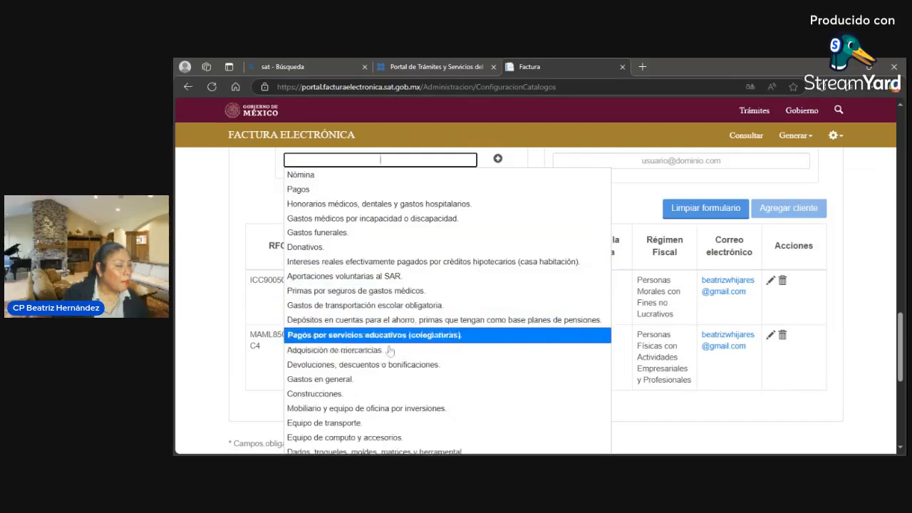
pyautogui.click(382, 380)
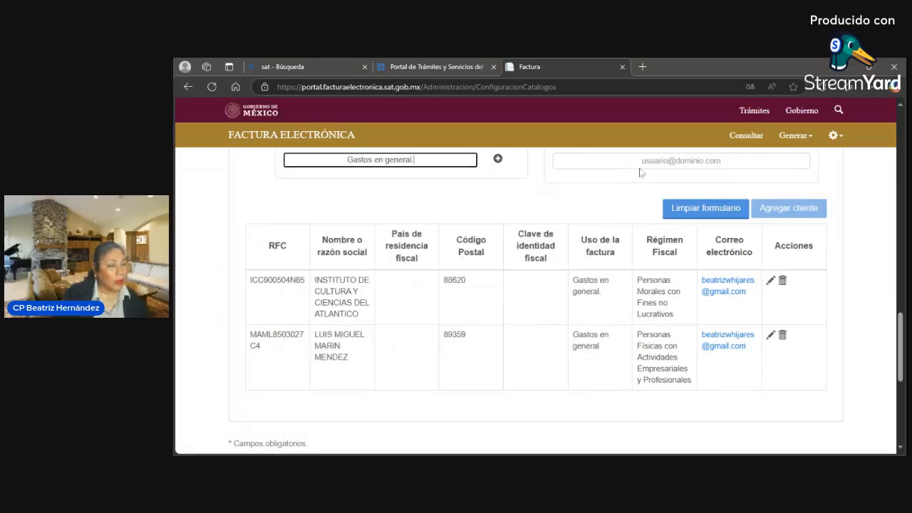
# - Autofill the client's e-mail and submit the client with Agregar cliente
pyautogui.click(680, 160)
pyautogui.click(681, 182)
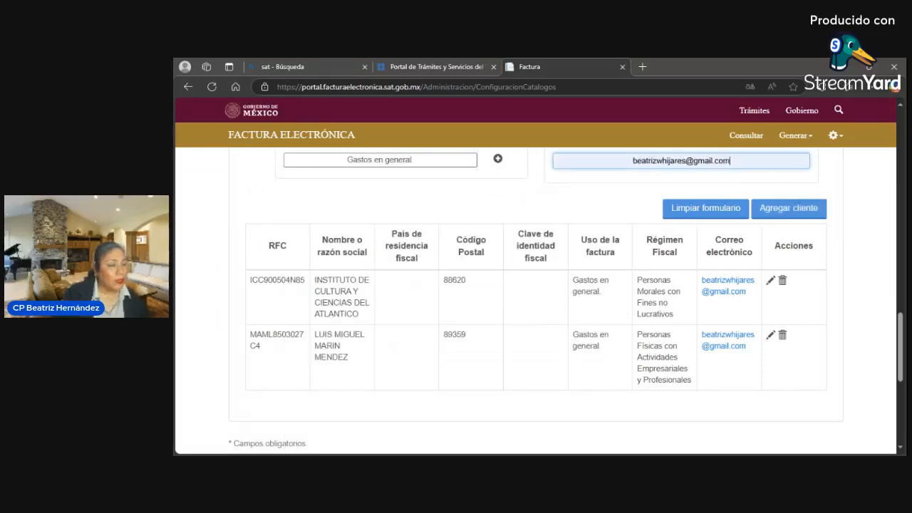
pyautogui.click(766, 212)
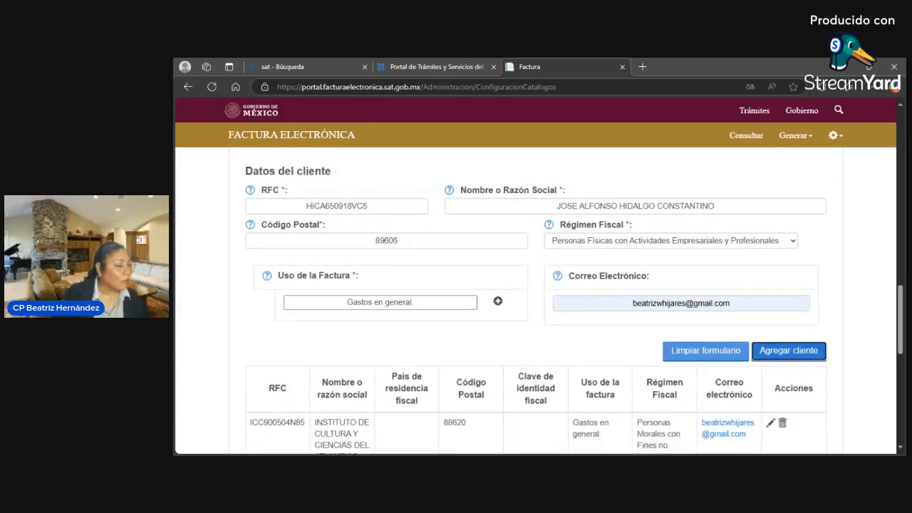
# - Retype the client's postal code, resubmit, then correct it again and save the client successfully
pyautogui.moveTo(400, 240); pyautogui.dragTo(331, 219)
pyautogui.write('8')
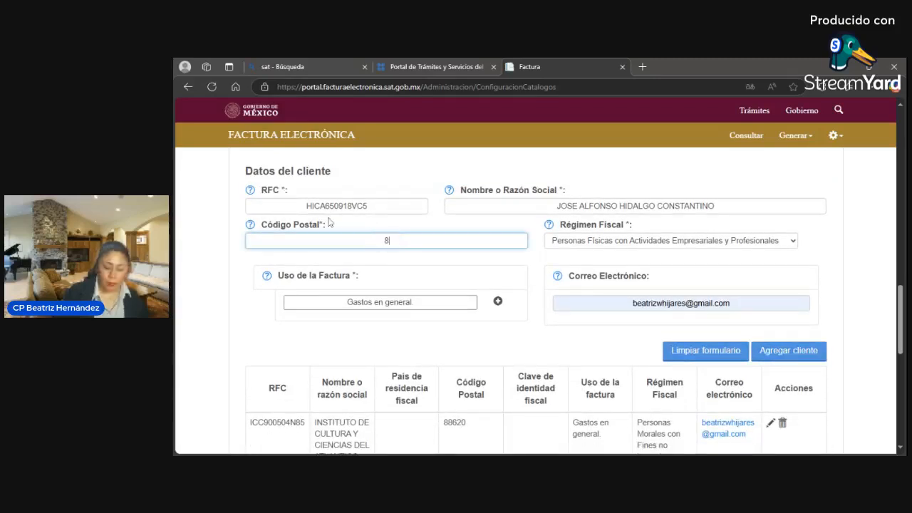
pyautogui.write('9606')
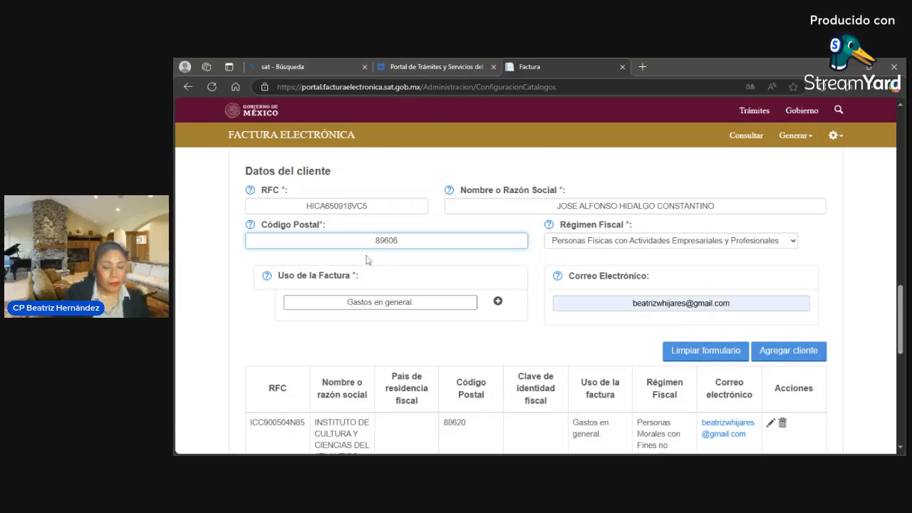
pyautogui.click(769, 357)
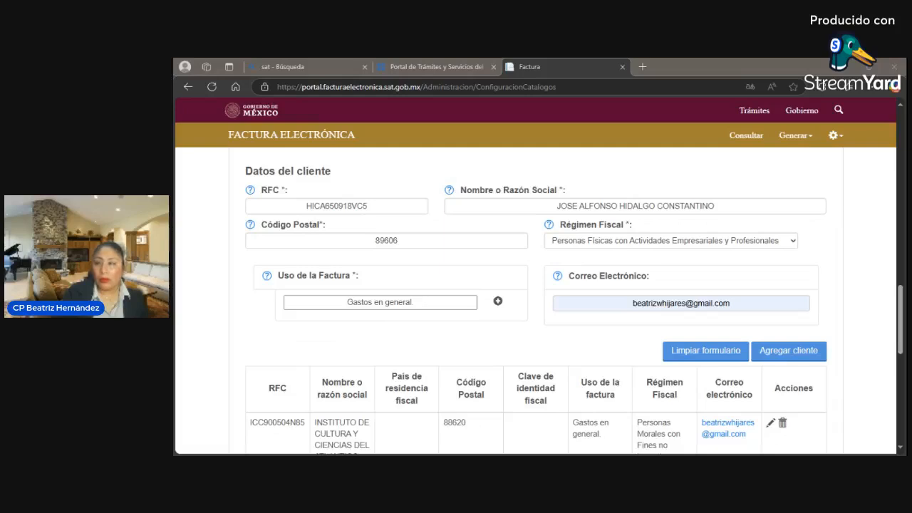
pyautogui.click(788, 350)
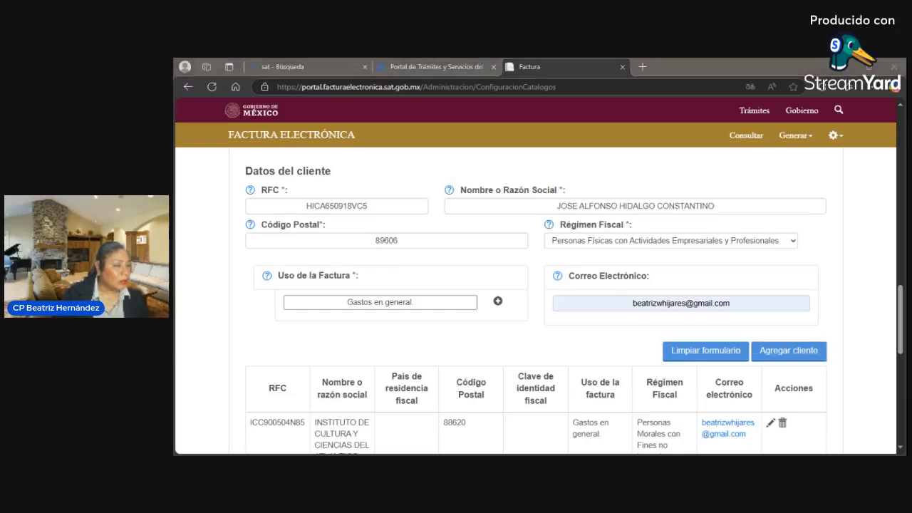
pyautogui.doubleClick(385, 241)
pyautogui.write('89603')
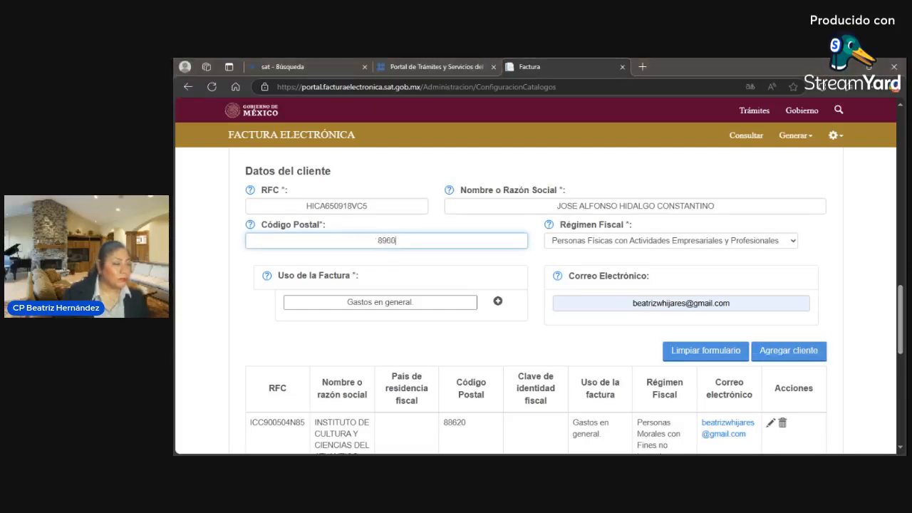
pyautogui.click(778, 352)
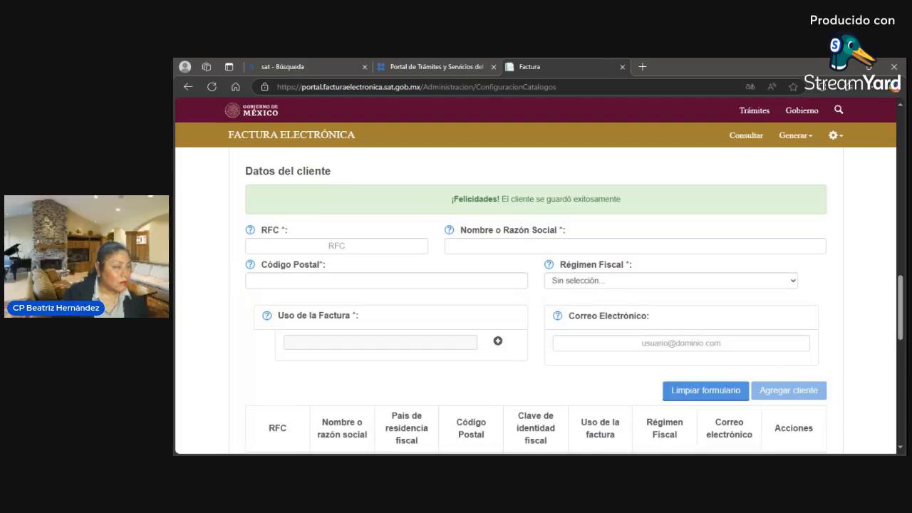
# - Scroll through the client table to confirm the new client appears as the third row
pyautogui.scroll(-3, 746, 352)
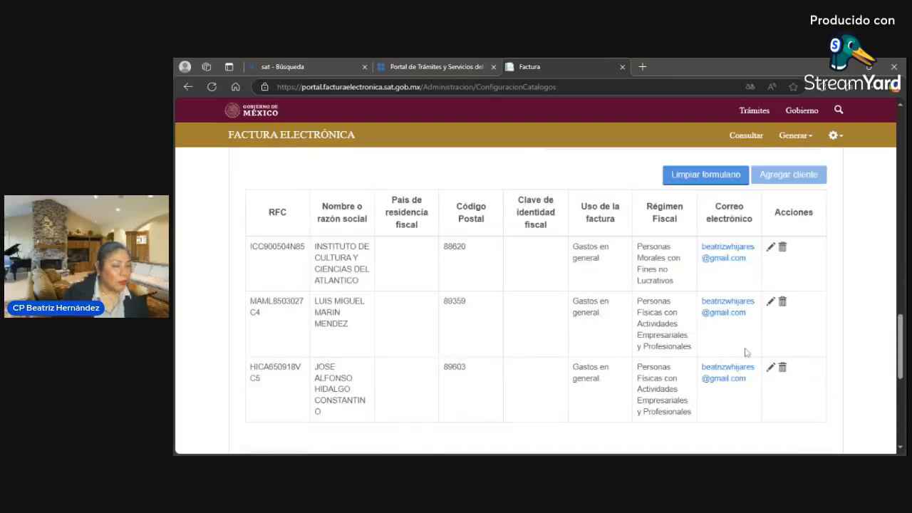
pyautogui.scroll(-1, 746, 352)
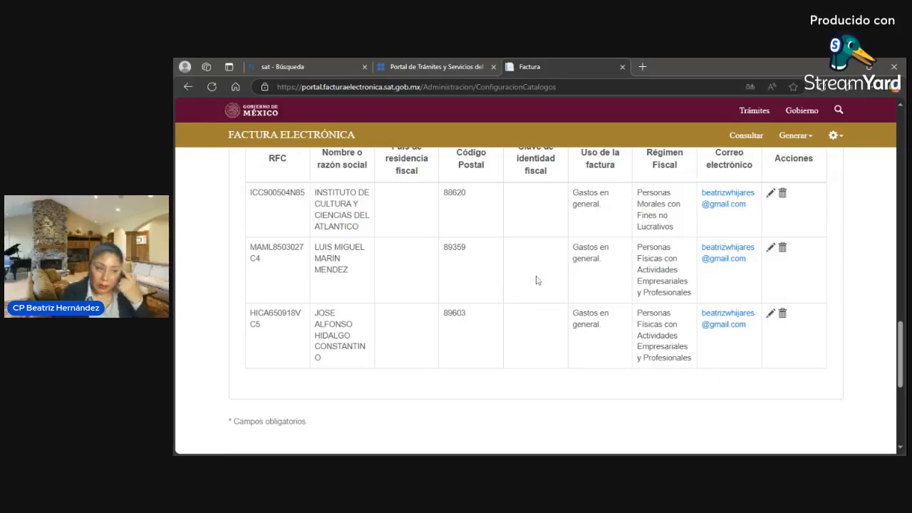
pyautogui.scroll(-1, 574, 339)
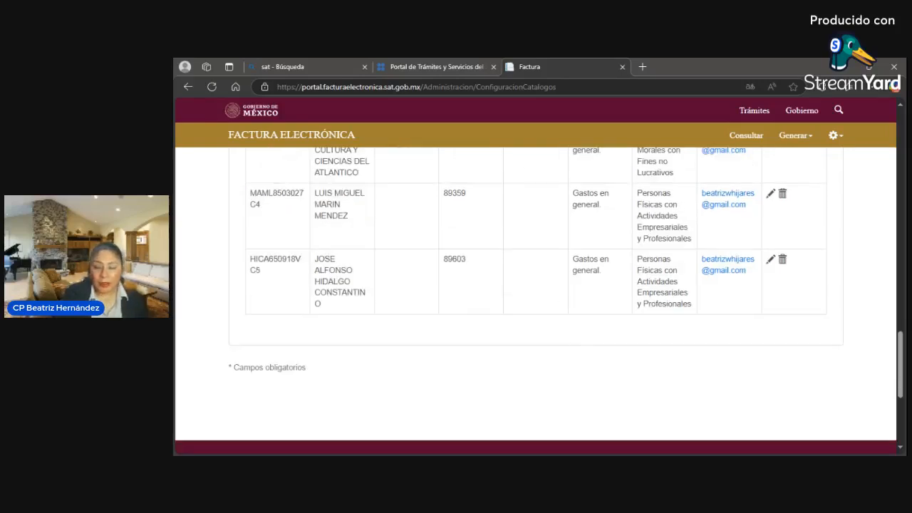
pyautogui.scroll(4, 700, 238)
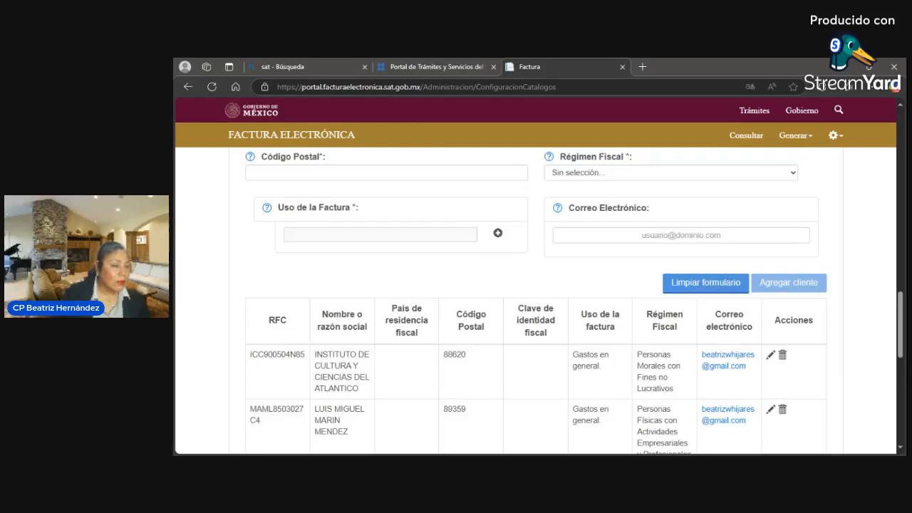
pyautogui.scroll(1, 534, 299)
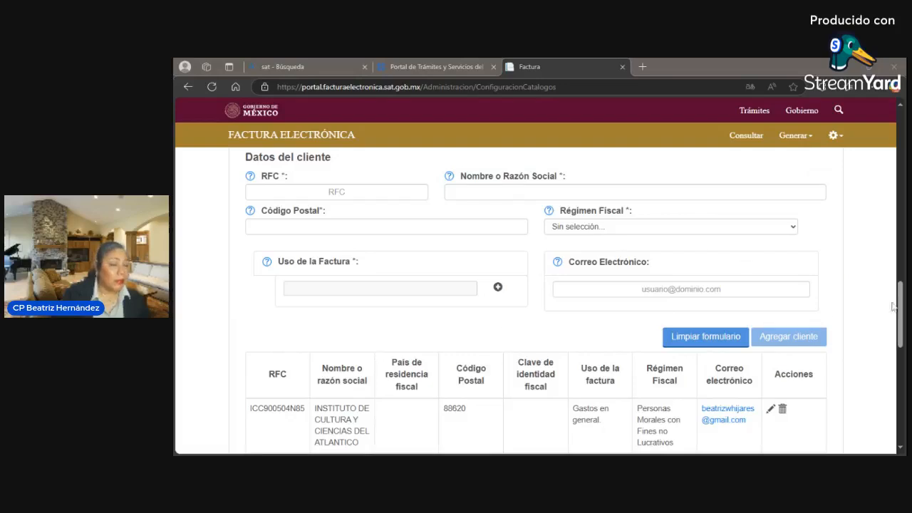
pyautogui.moveTo(893, 306); pyautogui.dragTo(865, 155)
# - Open Configuración avanzada through the gear menu's Avanzada option
pyautogui.click(833, 136)
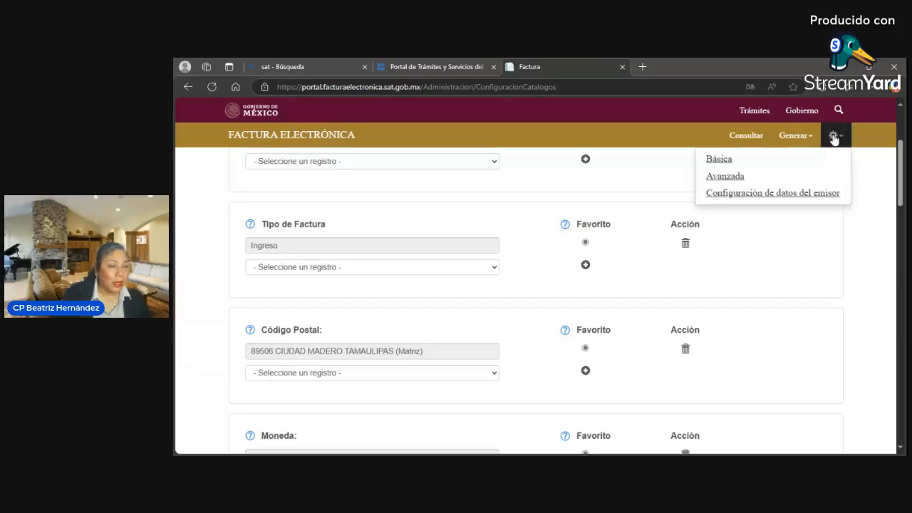
pyautogui.moveTo(902, 189); pyautogui.dragTo(854, 214)
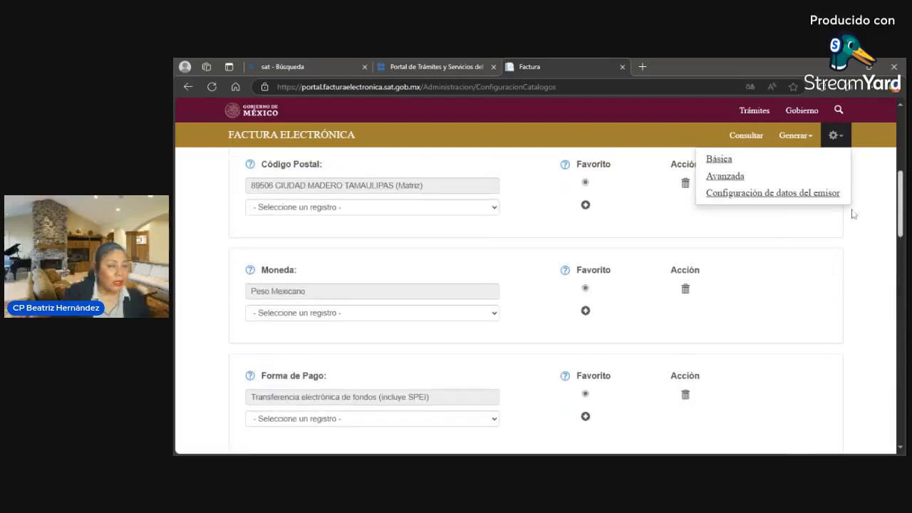
pyautogui.click(736, 179)
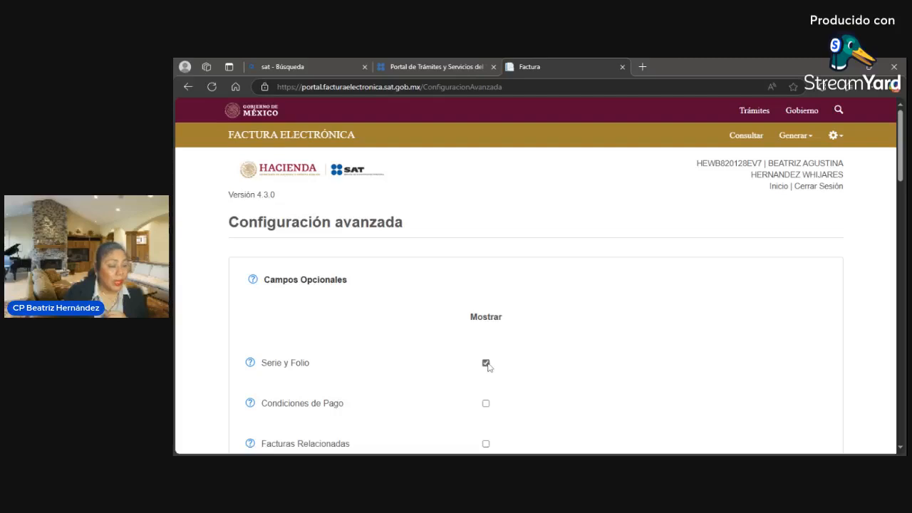
# - Enable the Serie y Folio optional field and review the Complementos and Importes Máximos sections
pyautogui.tripleClick(894, 276)
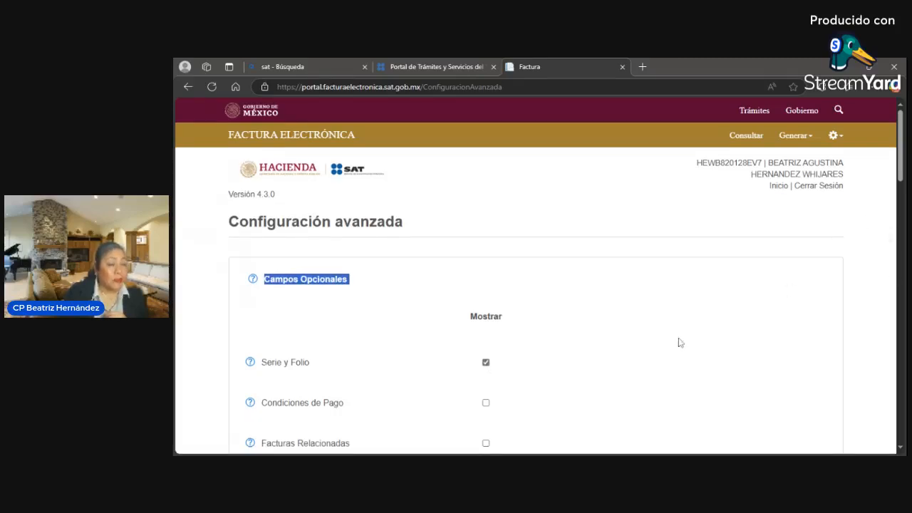
pyautogui.scroll(-3, 673, 349)
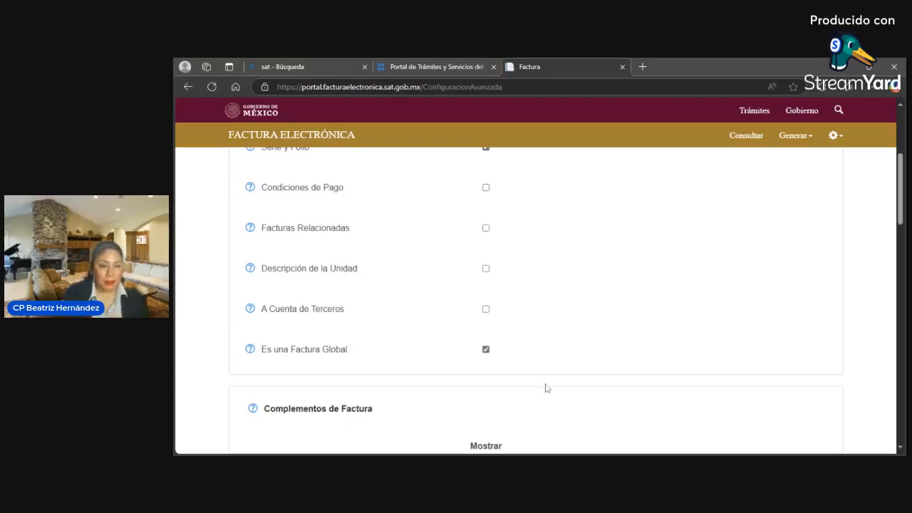
pyautogui.scroll(-1, 539, 381)
pyautogui.scroll(-2, 539, 381)
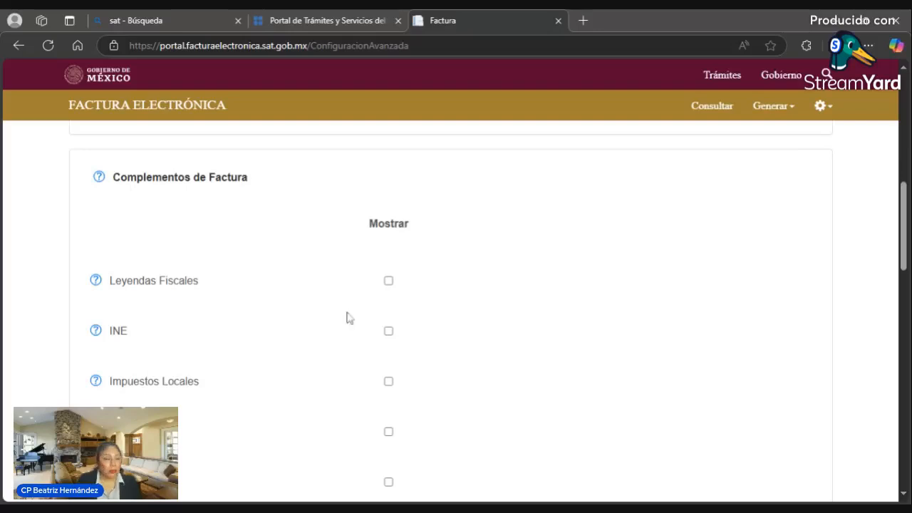
pyautogui.scroll(-2, 510, 380)
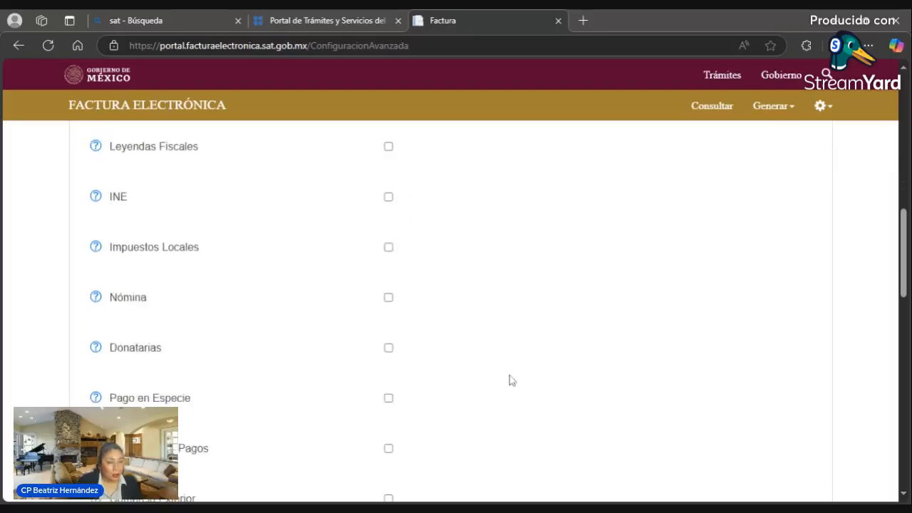
pyautogui.scroll(-1, 509, 381)
pyautogui.scroll(2, 511, 383)
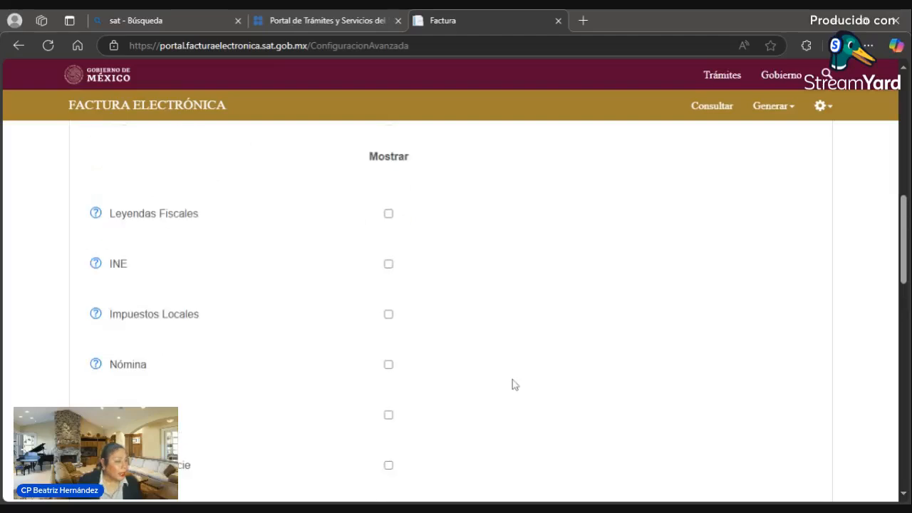
pyautogui.scroll(-1, 511, 382)
pyautogui.scroll(-1, 517, 379)
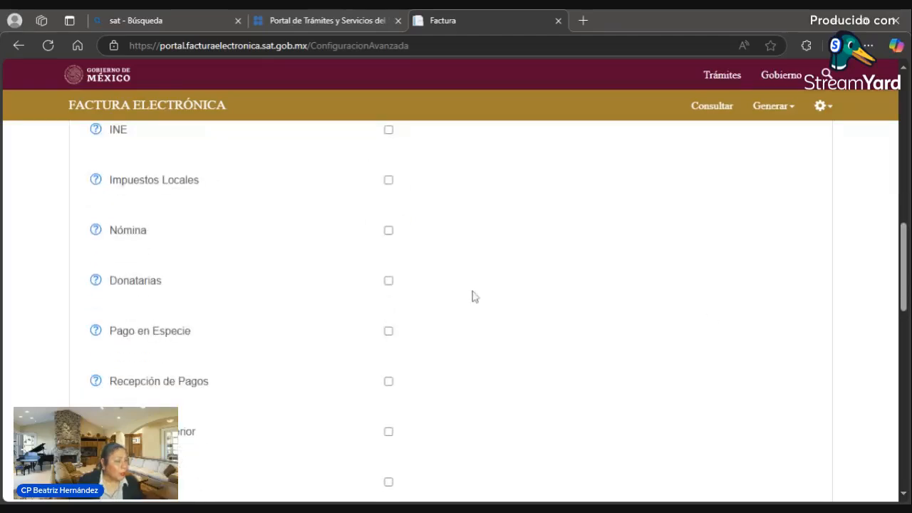
pyautogui.moveTo(902, 265); pyautogui.dragTo(903, 221)
pyautogui.moveTo(902, 228); pyautogui.dragTo(903, 296)
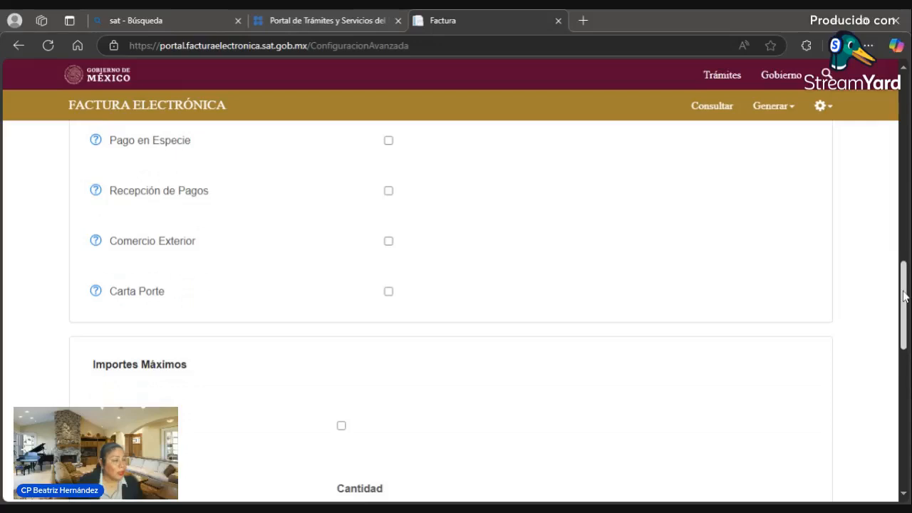
pyautogui.moveTo(904, 296); pyautogui.dragTo(910, 350)
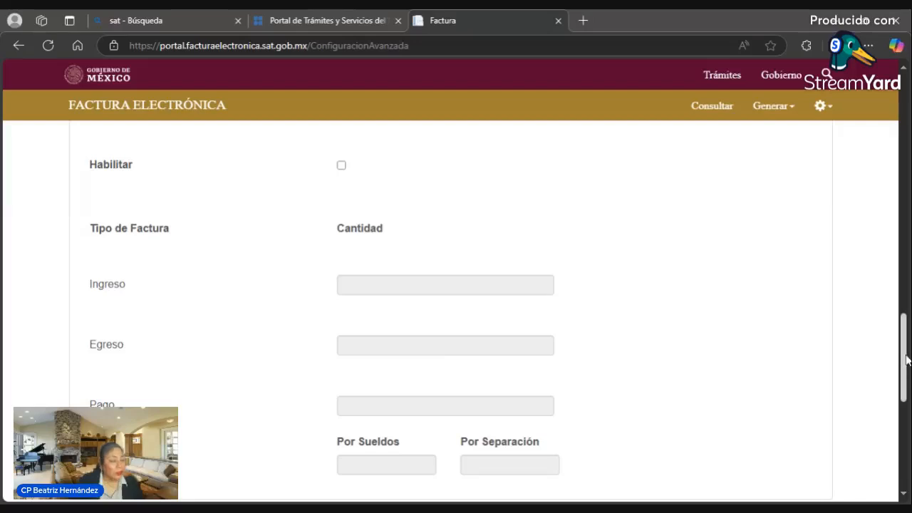
pyautogui.moveTo(907, 359); pyautogui.dragTo(909, 376)
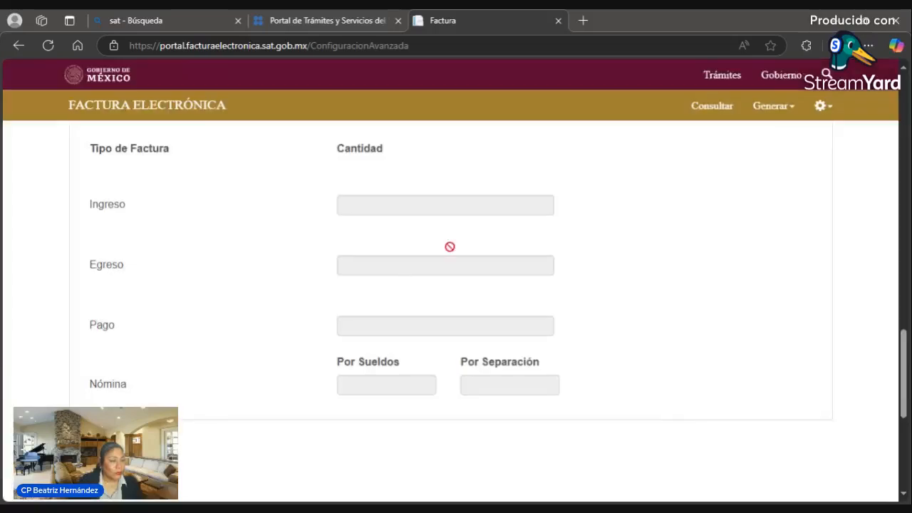
pyautogui.click(824, 111)
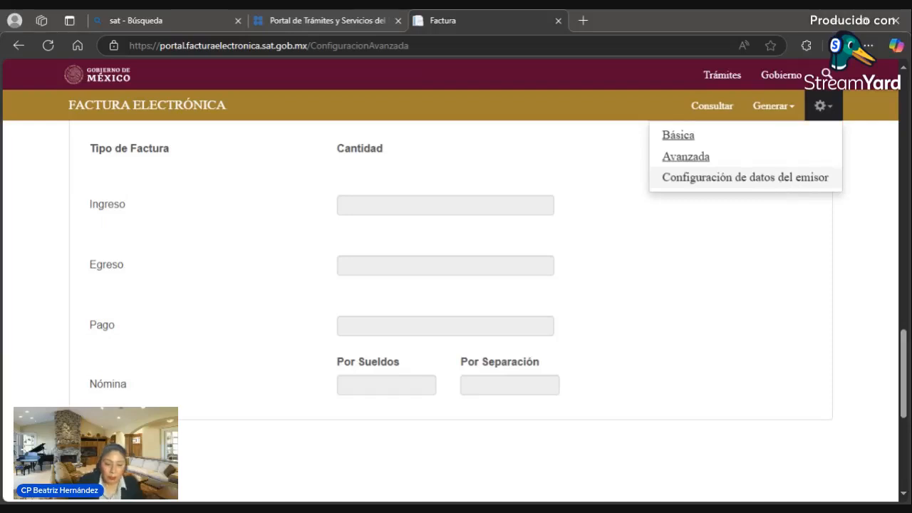
# - Open Configuración de datos del emisor and save the issuer data, confirming with Aceptar
pyautogui.click(781, 184)
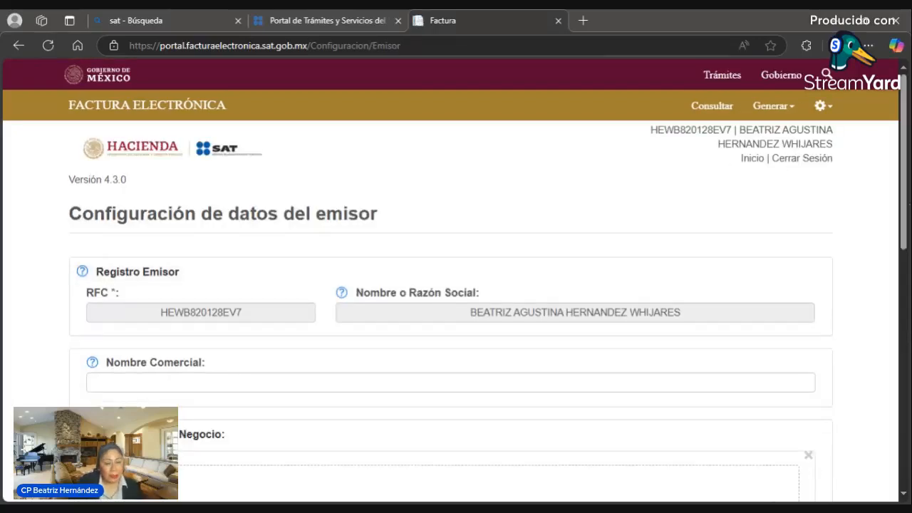
pyautogui.scroll(-1, 894, 260)
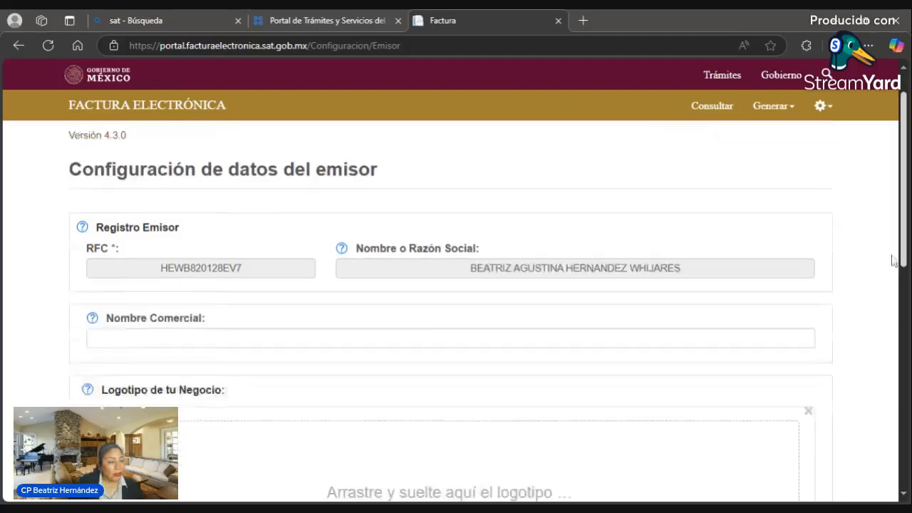
pyautogui.scroll(-3, 894, 267)
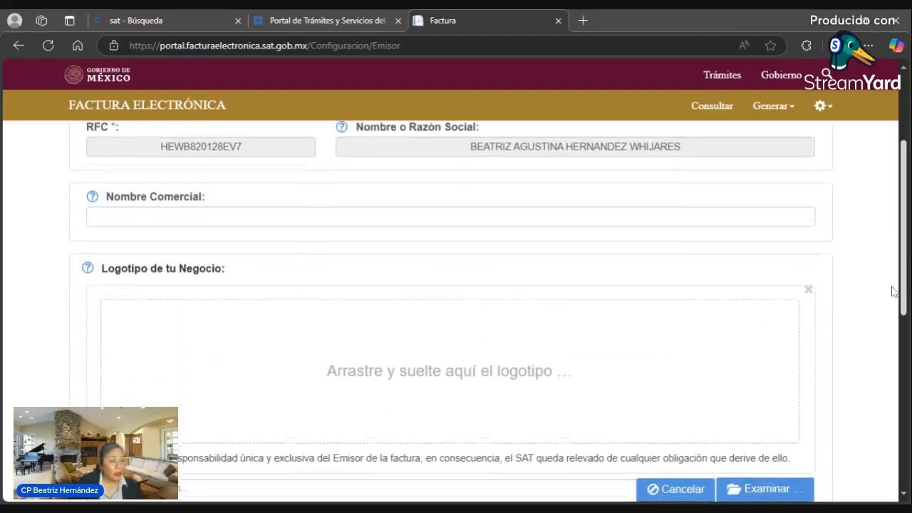
pyautogui.scroll(-2, 894, 292)
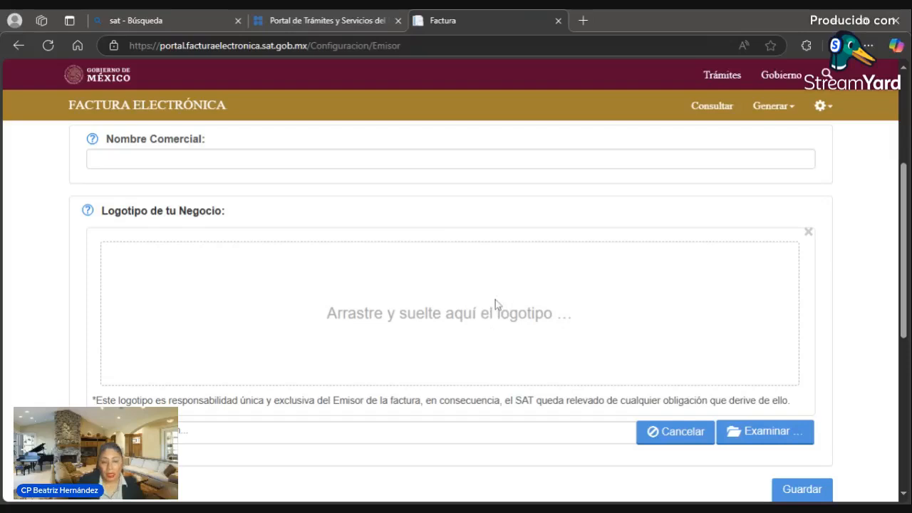
pyautogui.scroll(3, 495, 303)
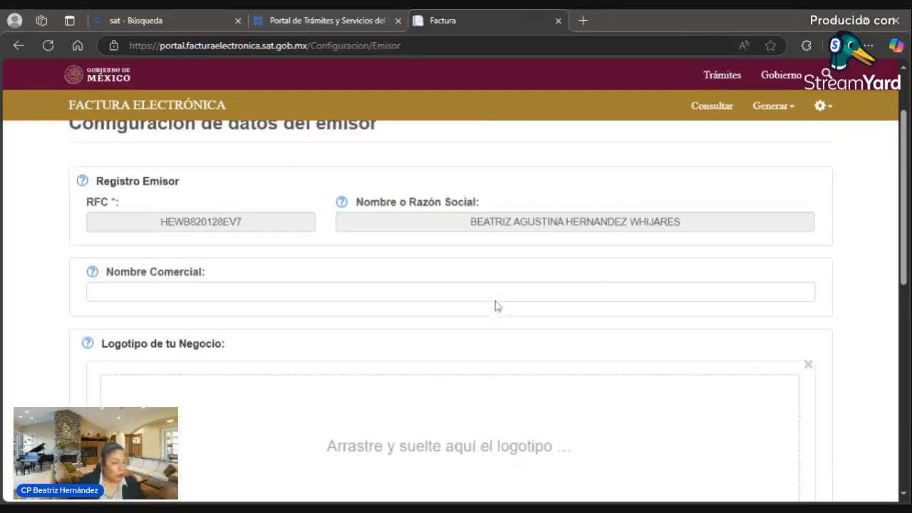
pyautogui.scroll(-2, 876, 258)
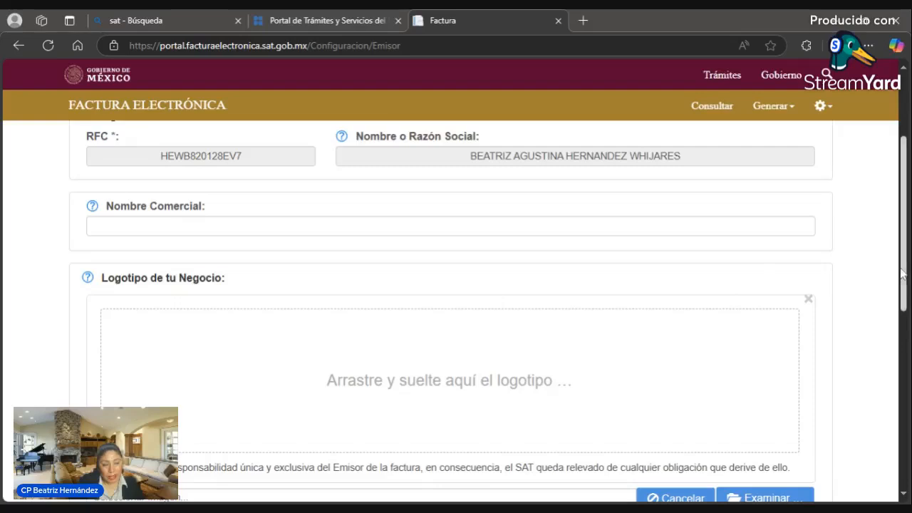
pyautogui.scroll(-2, 881, 299)
pyautogui.scroll(-2, 870, 372)
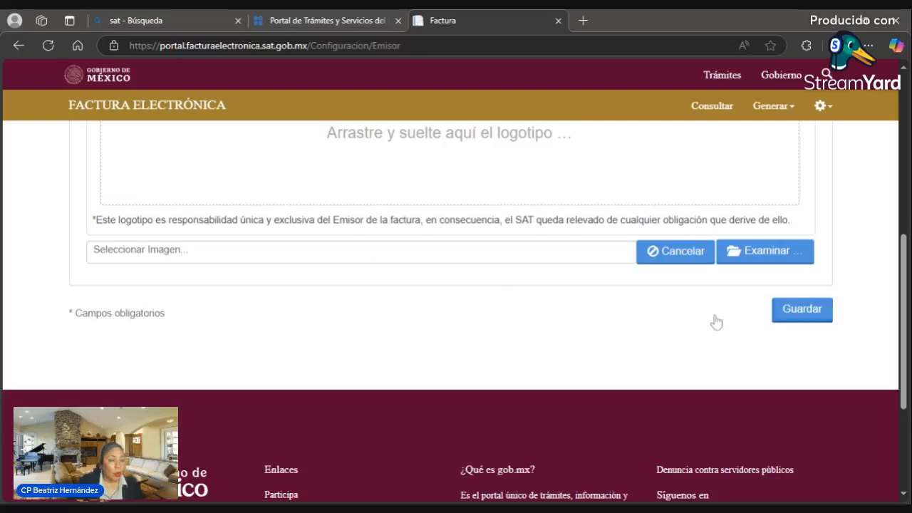
pyautogui.click(791, 318)
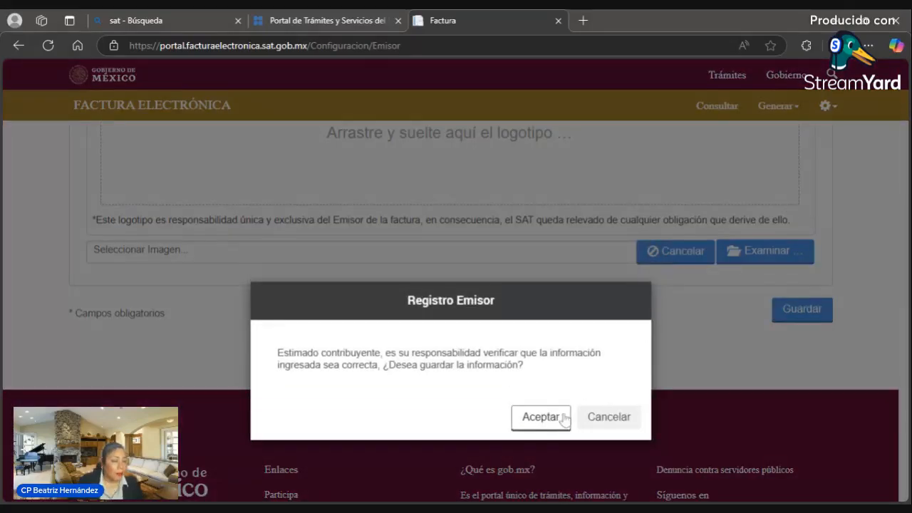
pyautogui.click(541, 418)
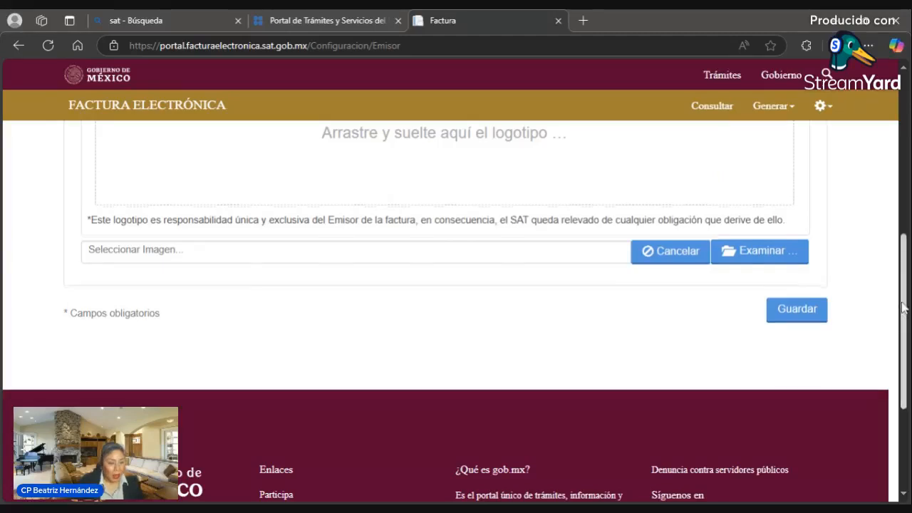
pyautogui.scroll(5, 902, 307)
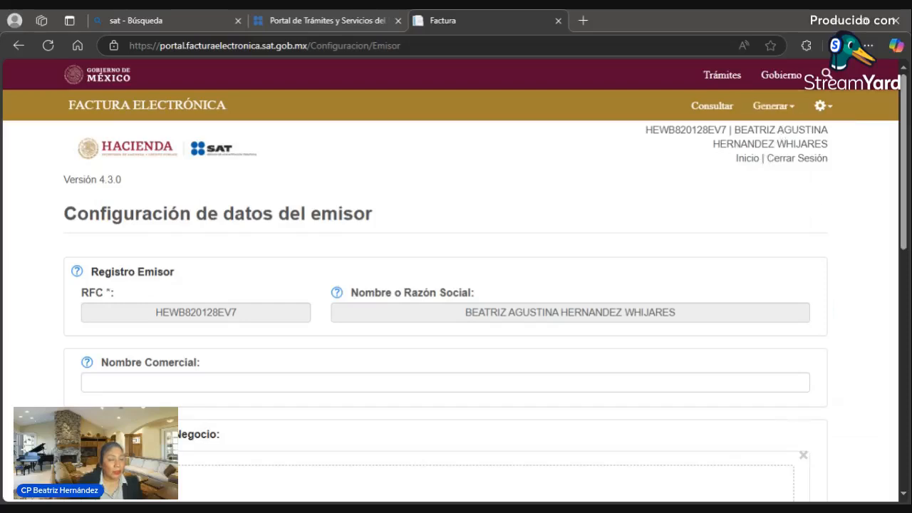
# - Start a new invoice via Generar > Nueva factura and zoom the form to a readable size
pyautogui.click(772, 106)
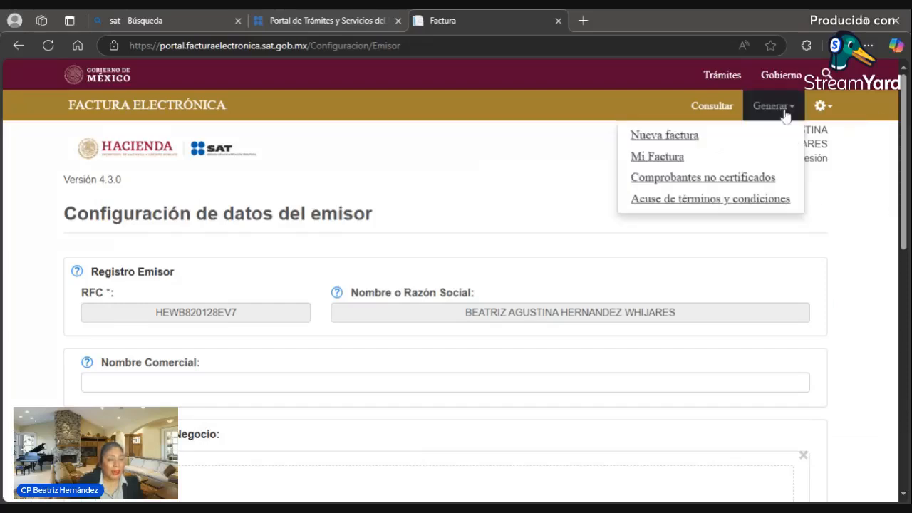
pyautogui.click(664, 134)
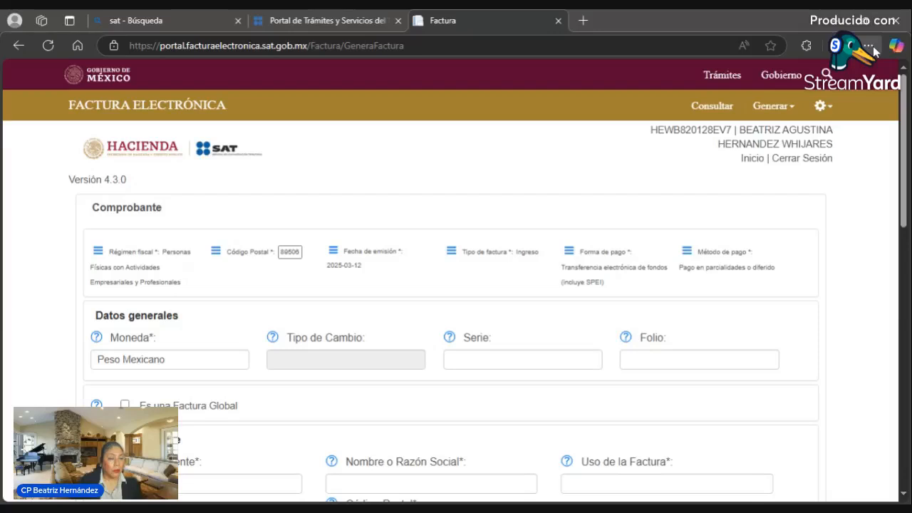
pyautogui.hotkey('ctrl', '+')
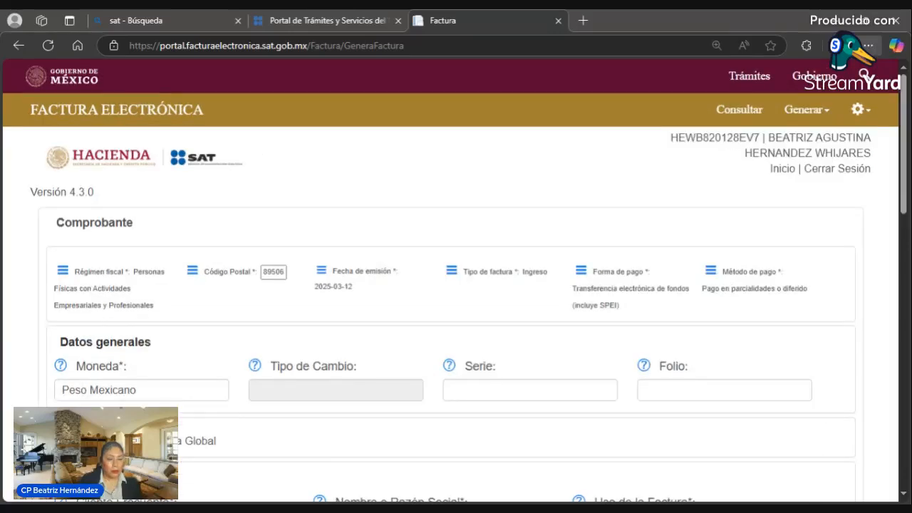
pyautogui.hotkey('ctrl', '+')
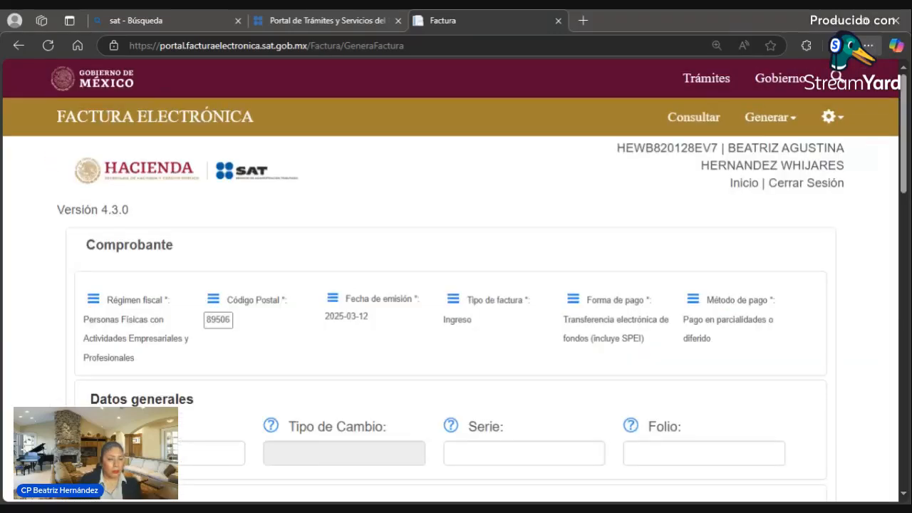
pyautogui.hotkey('ctrl', '+')
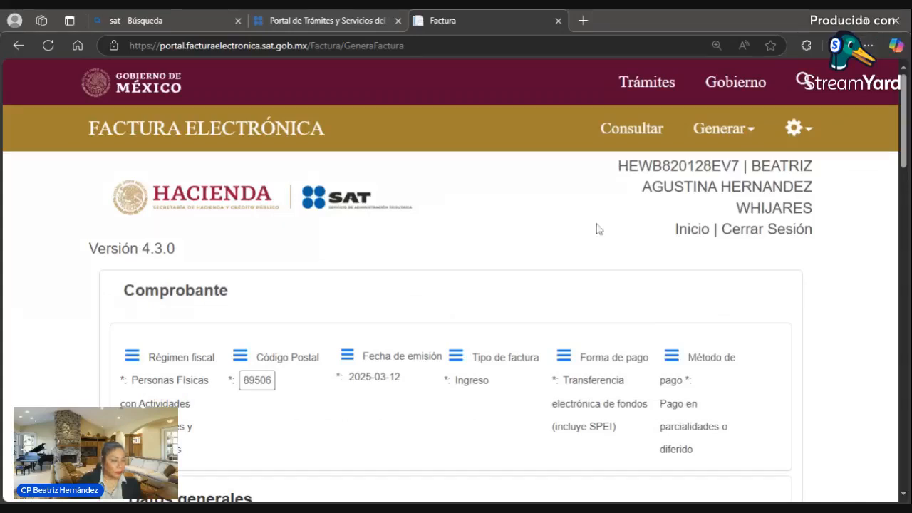
pyautogui.scroll(-2, 578, 265)
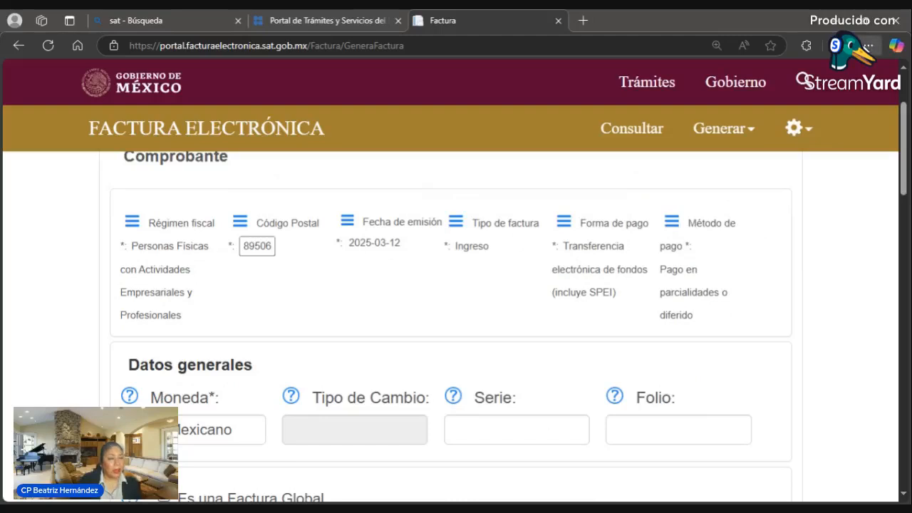
pyautogui.hotkey('ctrl', '-')
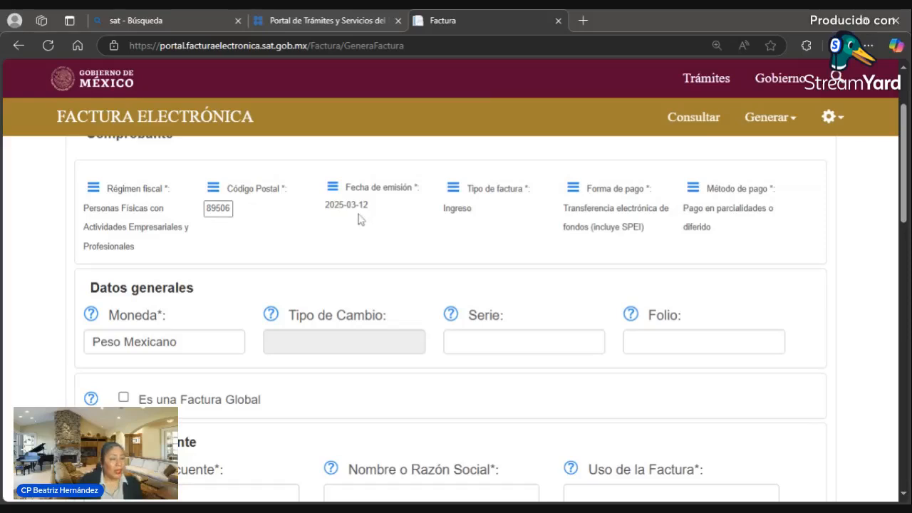
# - Keep type Ingreso and set Método de pago to Pago en una sola exhibición
pyautogui.click(454, 196)
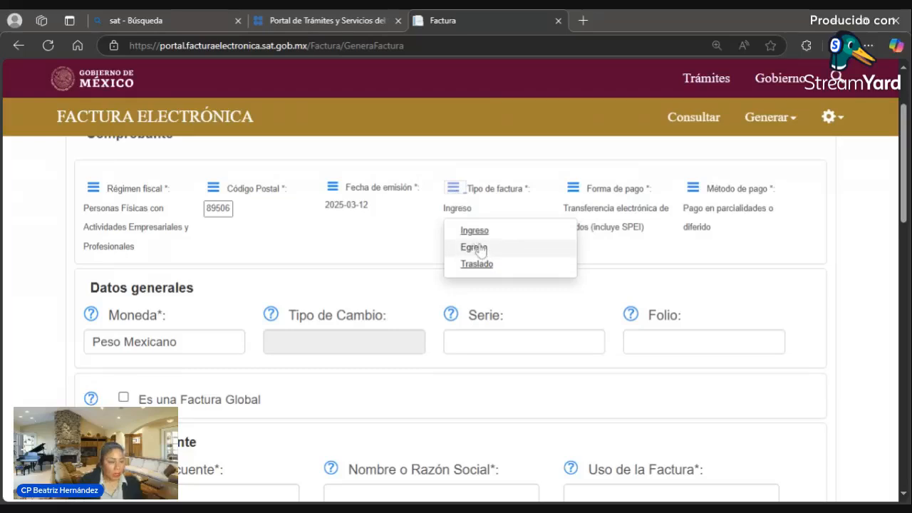
pyautogui.click(413, 247)
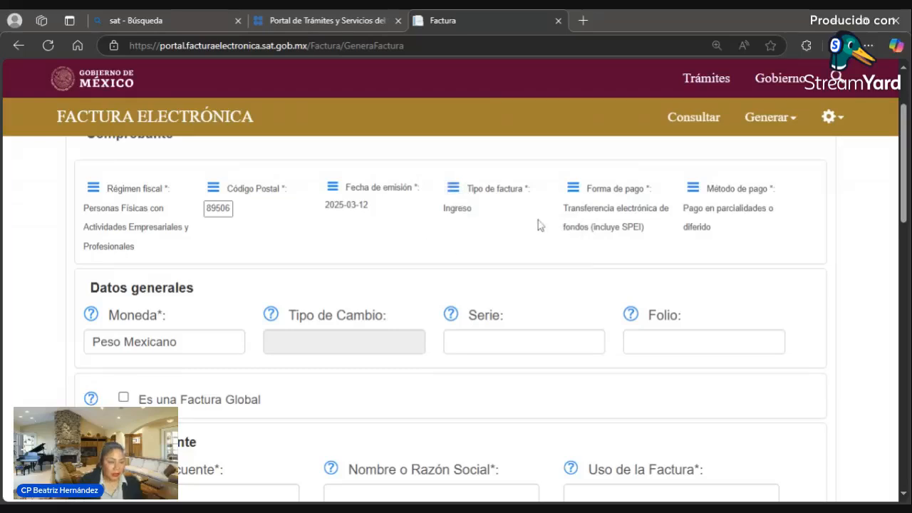
pyautogui.click(574, 189)
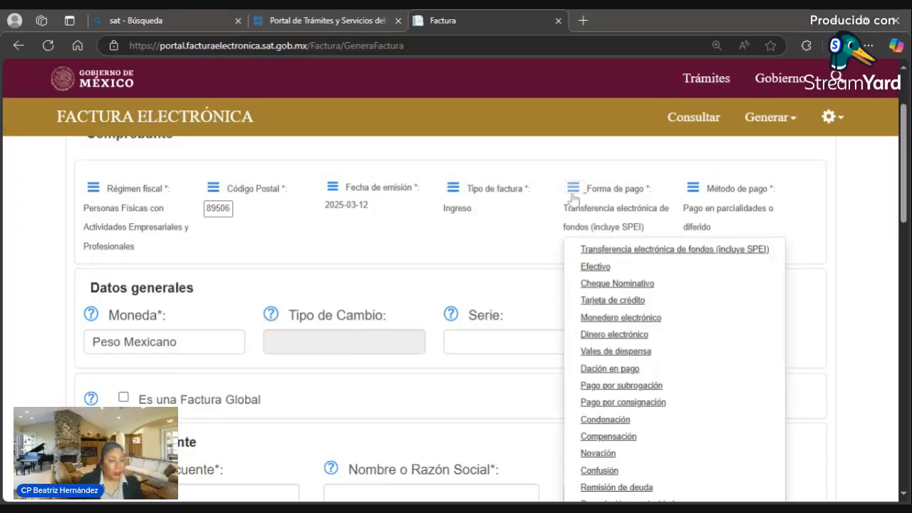
pyautogui.click(693, 190)
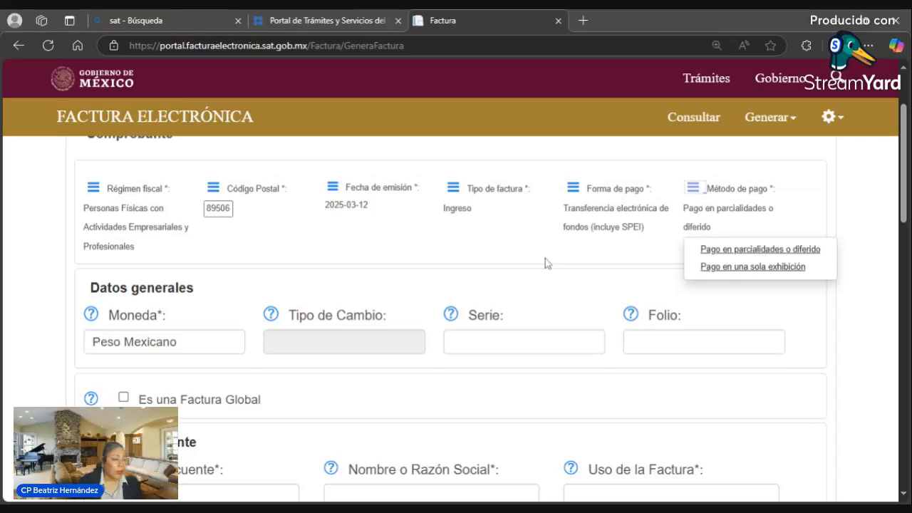
pyautogui.click(712, 274)
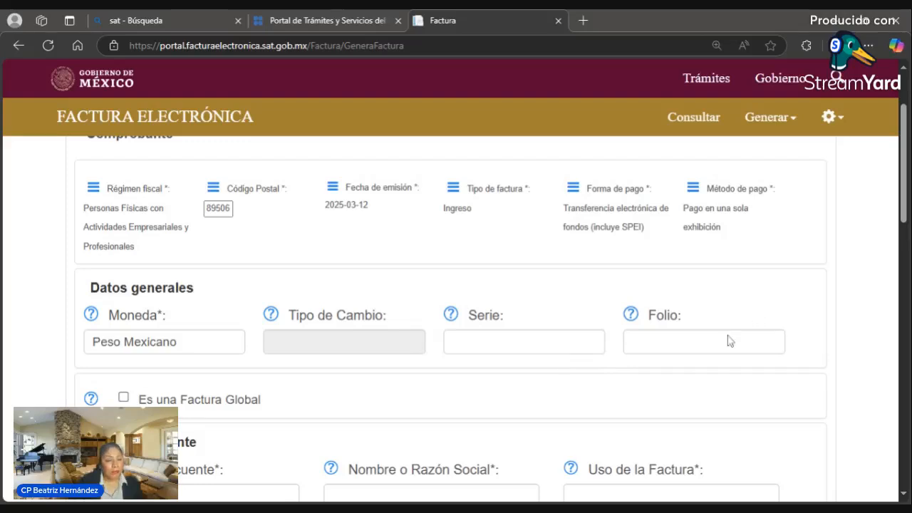
# - Move between the Folio and Serie fields, leaving them empty
pyautogui.click(633, 341)
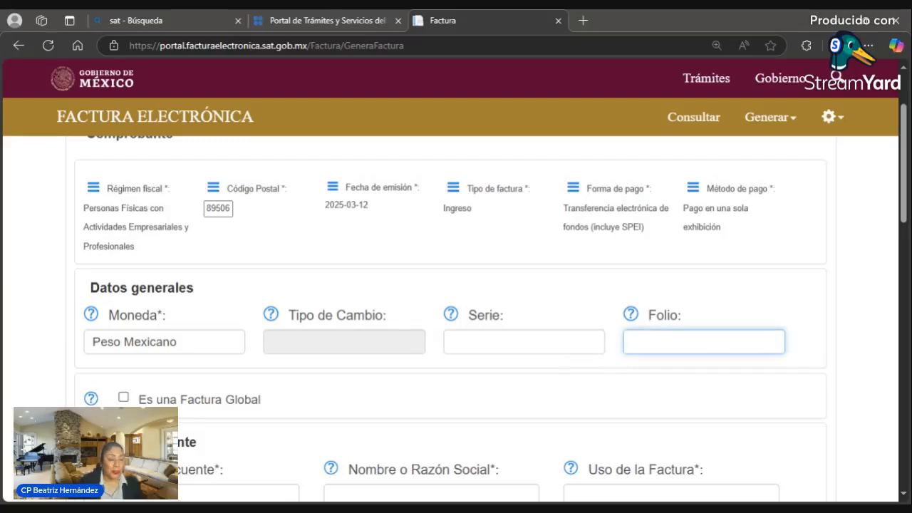
pyautogui.click(523, 341)
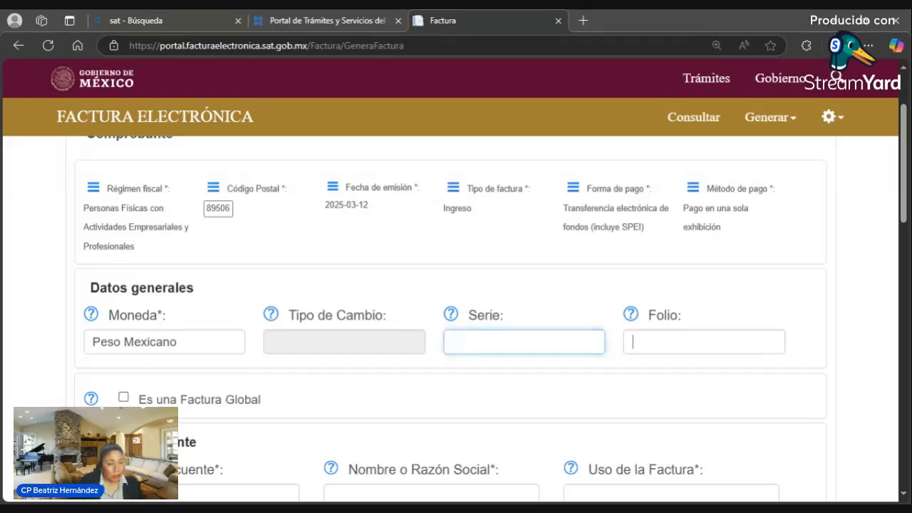
pyautogui.press('Tab')
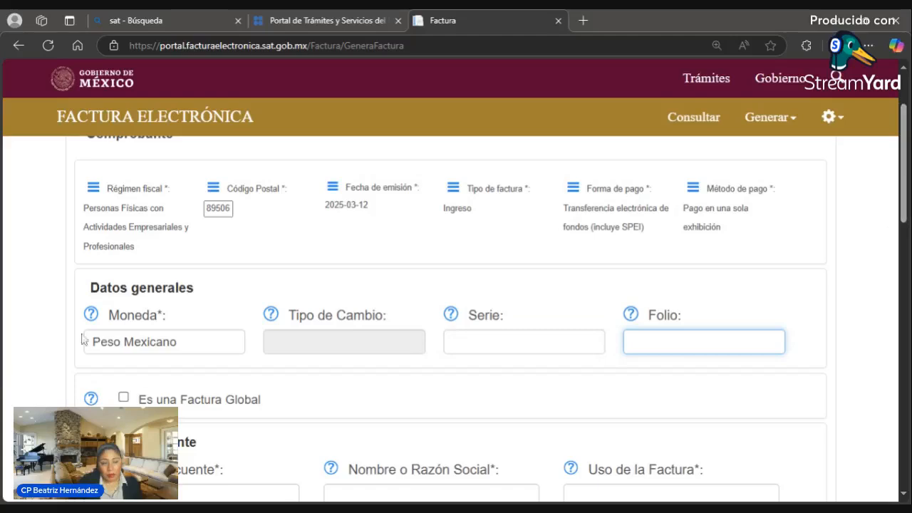
pyautogui.scroll(-1, 620, 314)
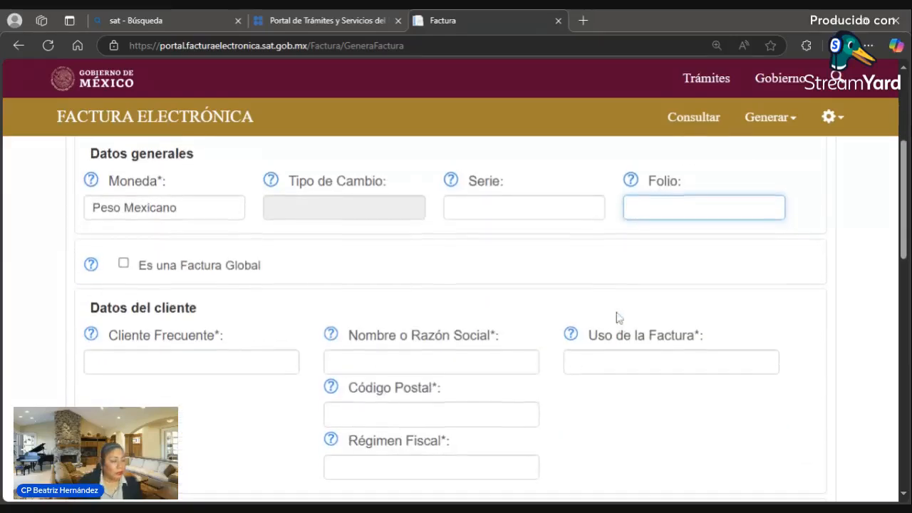
# - Autofill the saved client, add their postal code, and select Personas Físicas con Actividades Empresariales y Profesionales via 'PERSON'
pyautogui.click(156, 362)
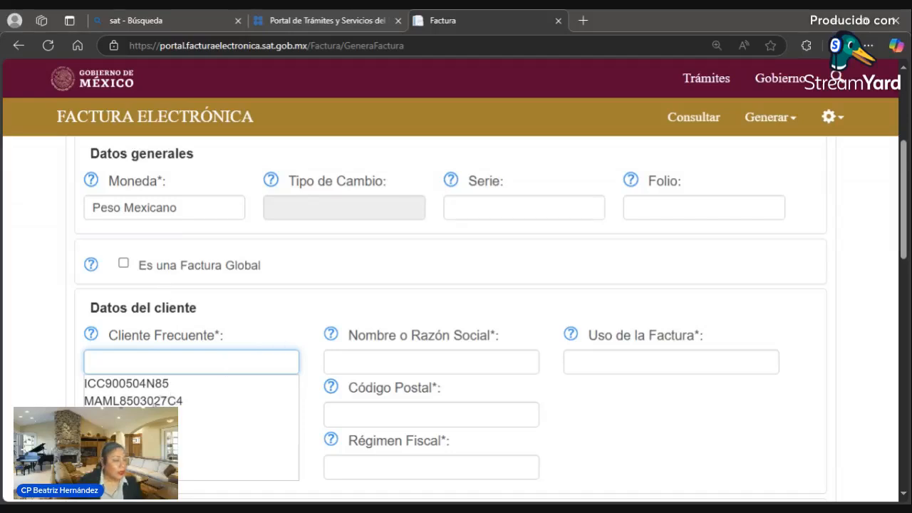
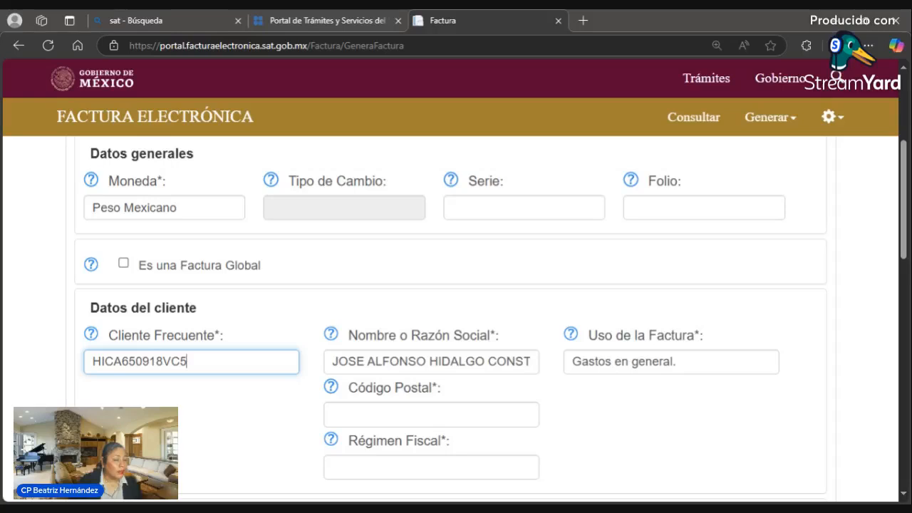
pyautogui.click(431, 414)
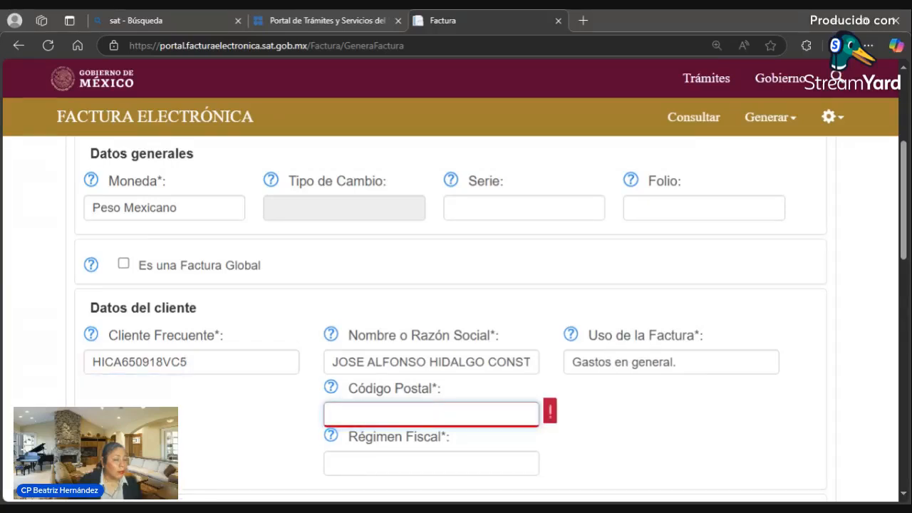
pyautogui.write('89603')
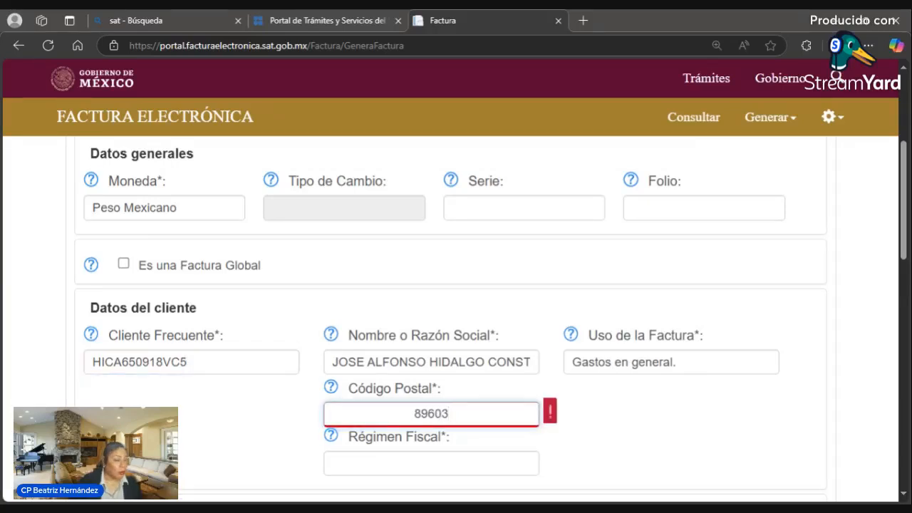
pyautogui.click(431, 463)
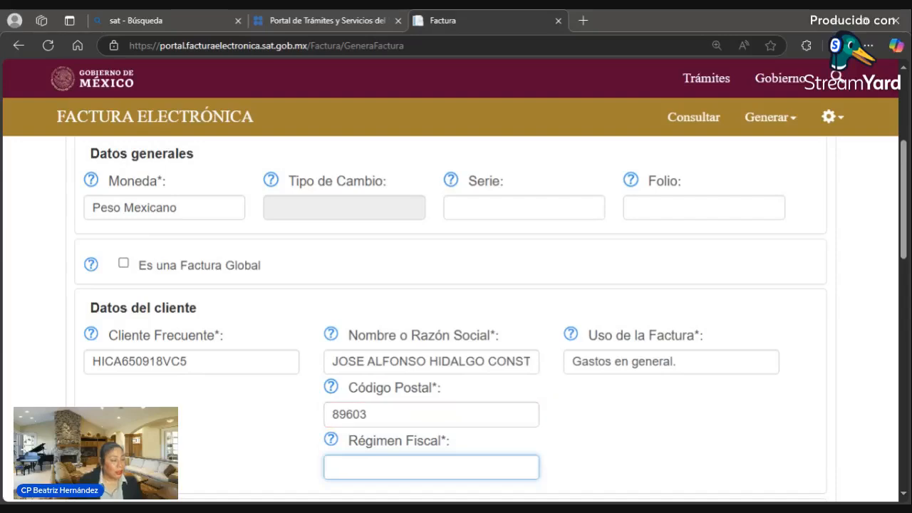
pyautogui.write('PERSON')
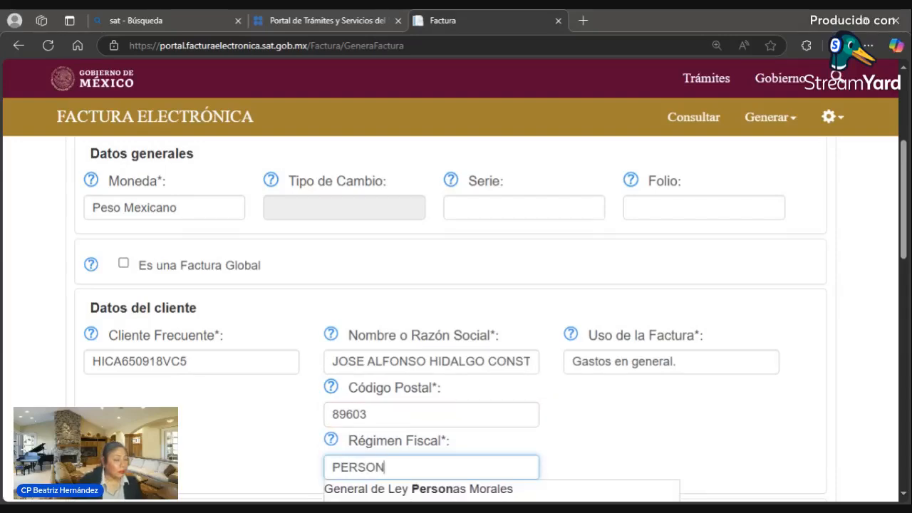
pyautogui.scroll(-5, 520, 415)
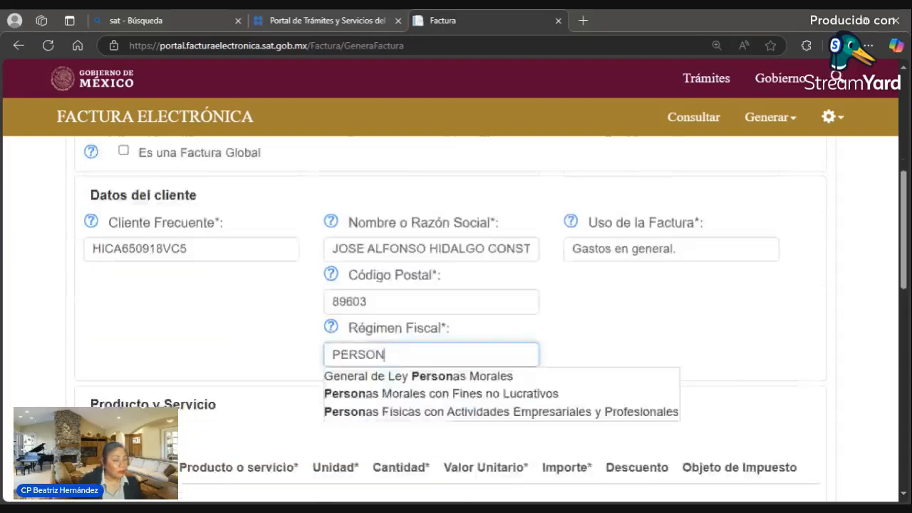
pyautogui.scroll(2, 523, 376)
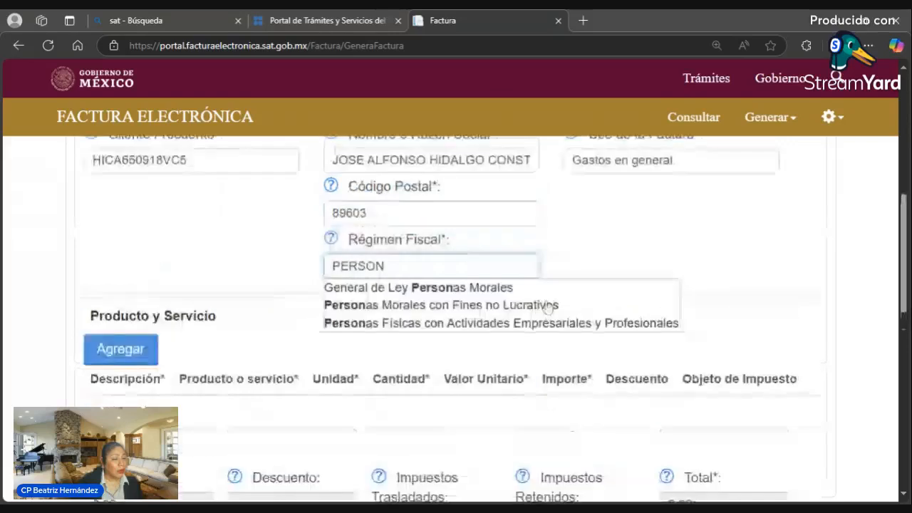
pyautogui.click(548, 329)
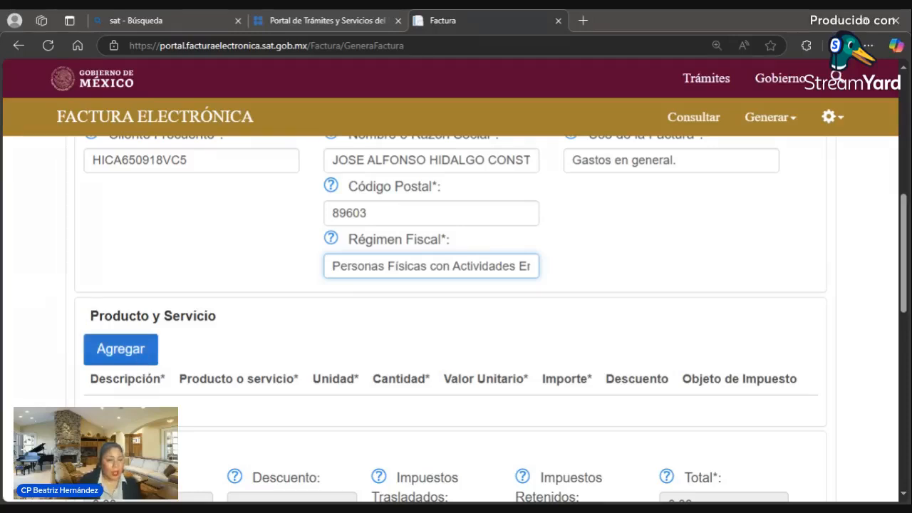
# - Start a new concept line and load the saved Asesoría contable description and data
pyautogui.click(145, 360)
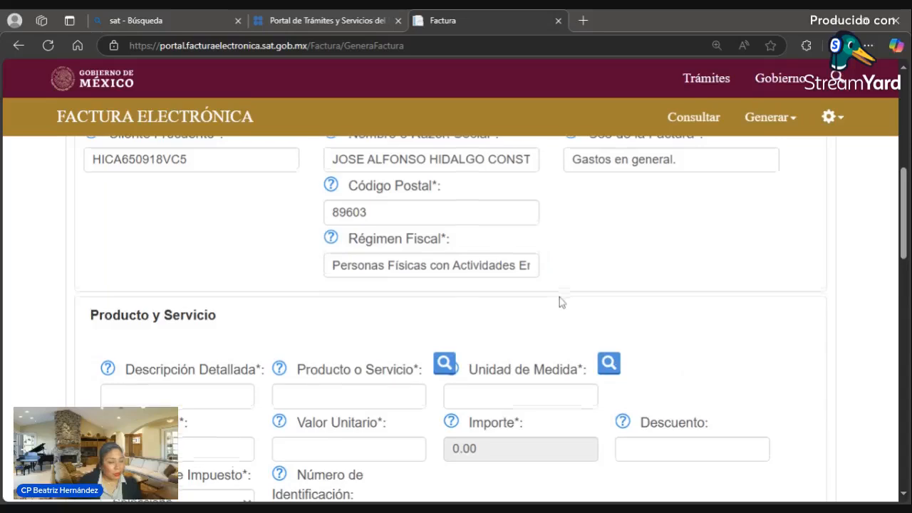
pyautogui.scroll(-3, 559, 297)
pyautogui.click(249, 203)
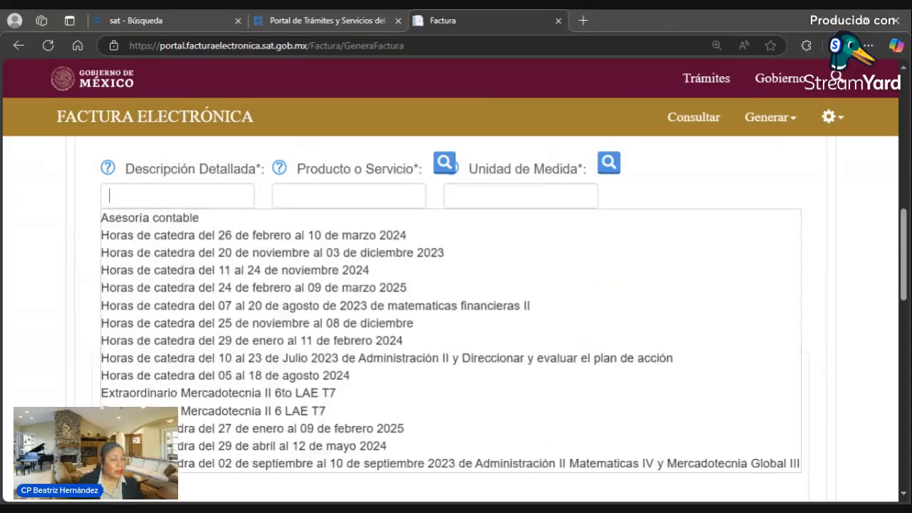
pyautogui.click(178, 217)
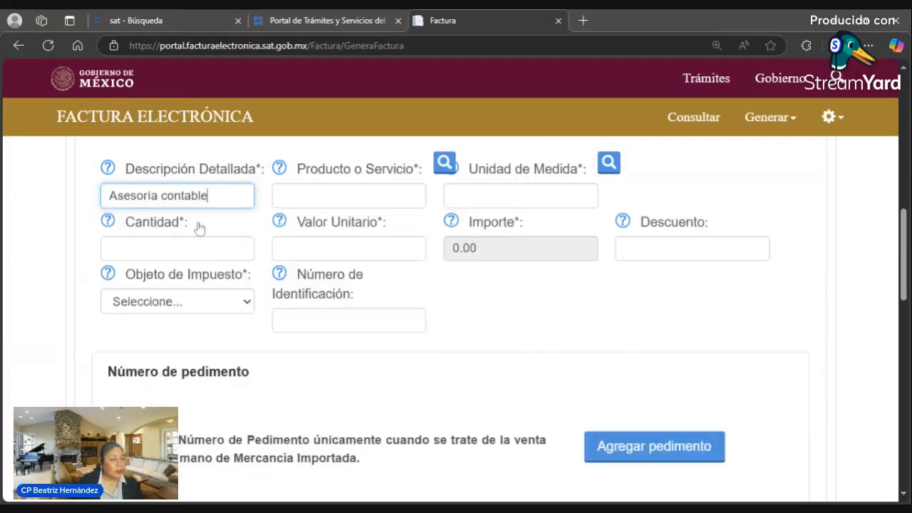
pyautogui.click(299, 203)
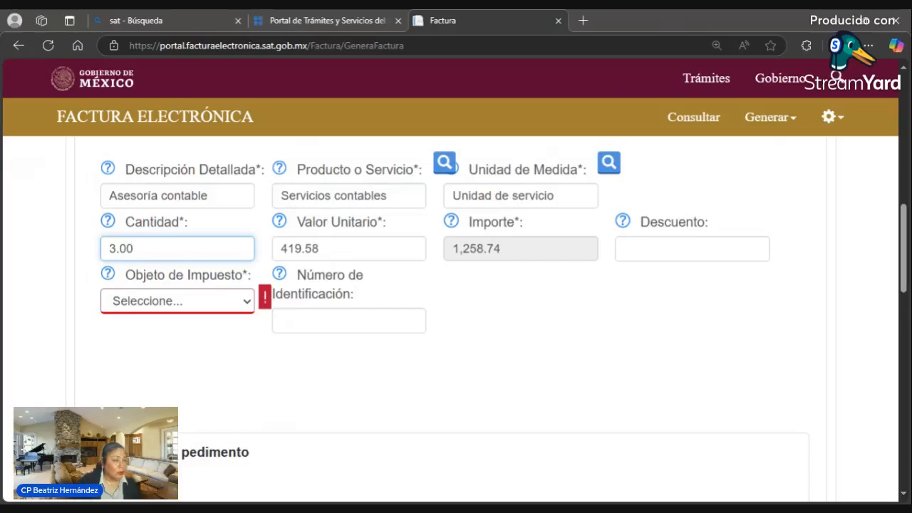
# - Confirm quantity 3.00 and price 419.58, then set Objeto de Impuesto to 'Sí objeto de impuesto'
pyautogui.click(545, 195)
pyautogui.click(228, 249)
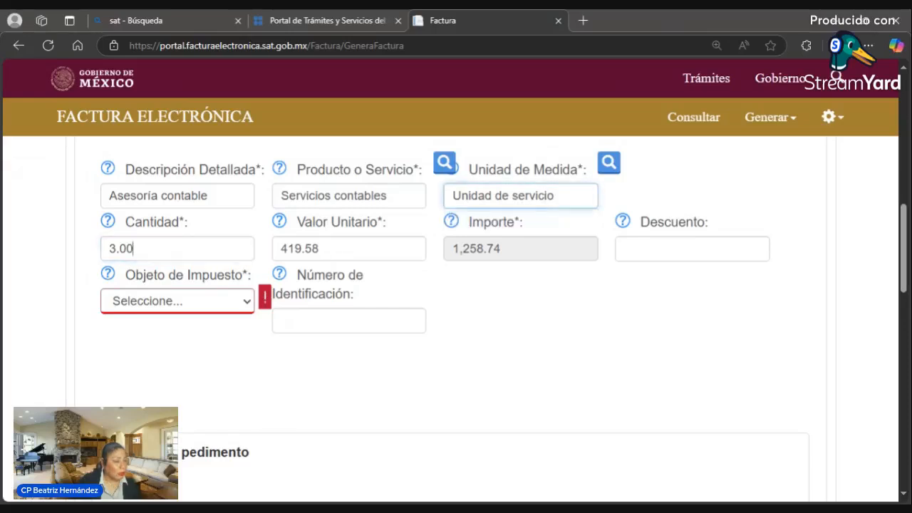
pyautogui.click(349, 248)
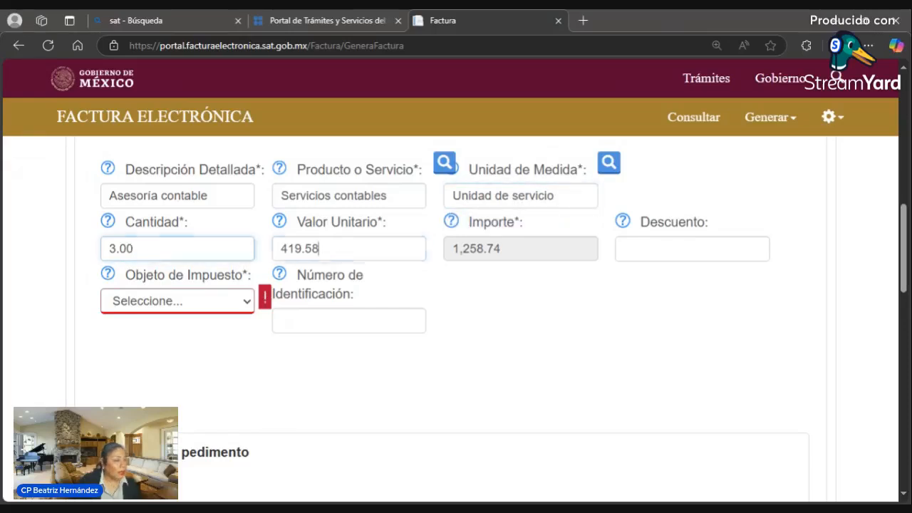
pyautogui.click(251, 302)
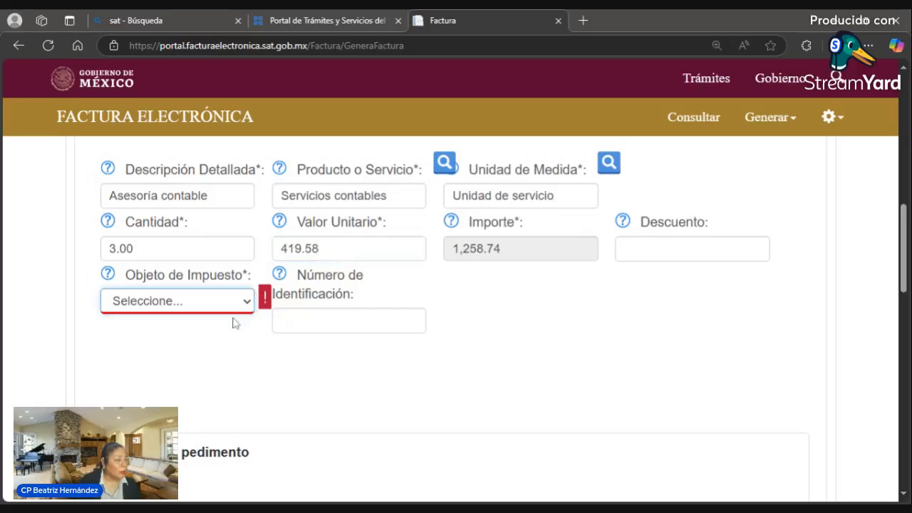
pyautogui.click(236, 323)
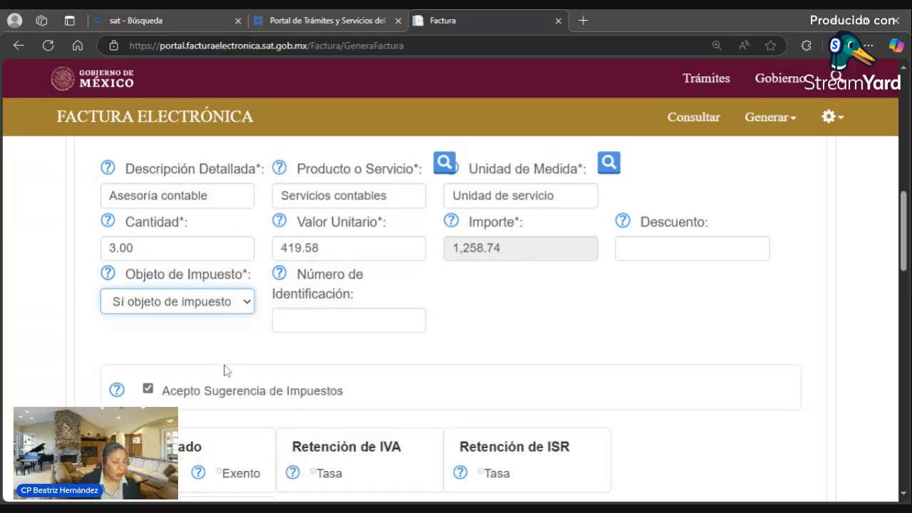
pyautogui.scroll(-5, 360, 342)
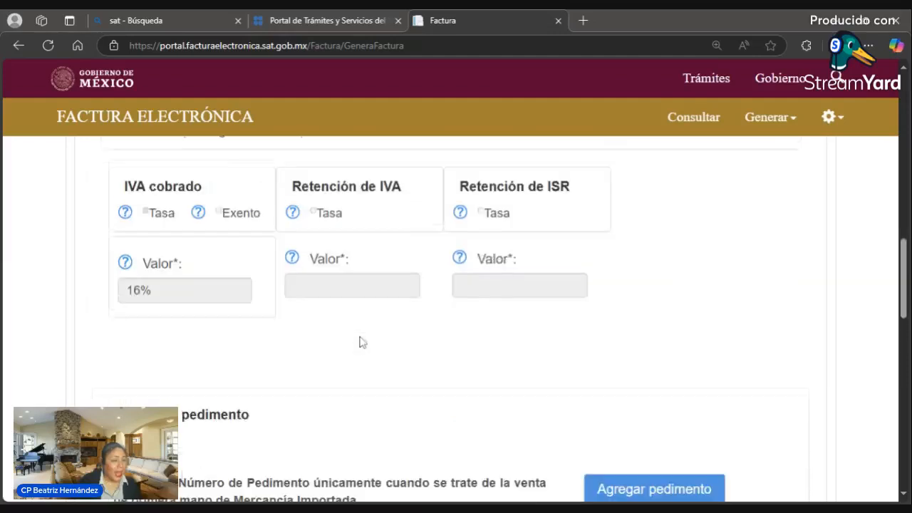
pyautogui.scroll(1, 425, 320)
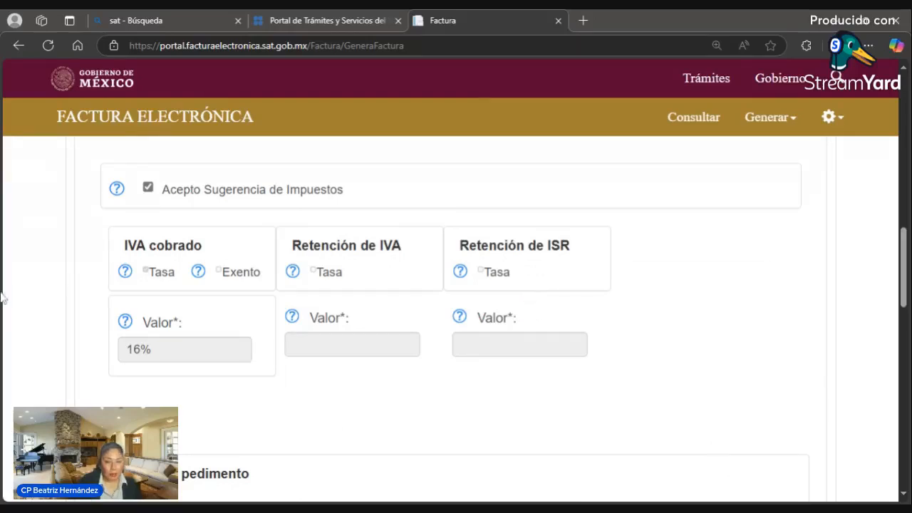
# - Turn off 'Acepto Sugerencia de Impuestos' and choose Tasa for both IVA and ISR withholdings
pyautogui.click(147, 189)
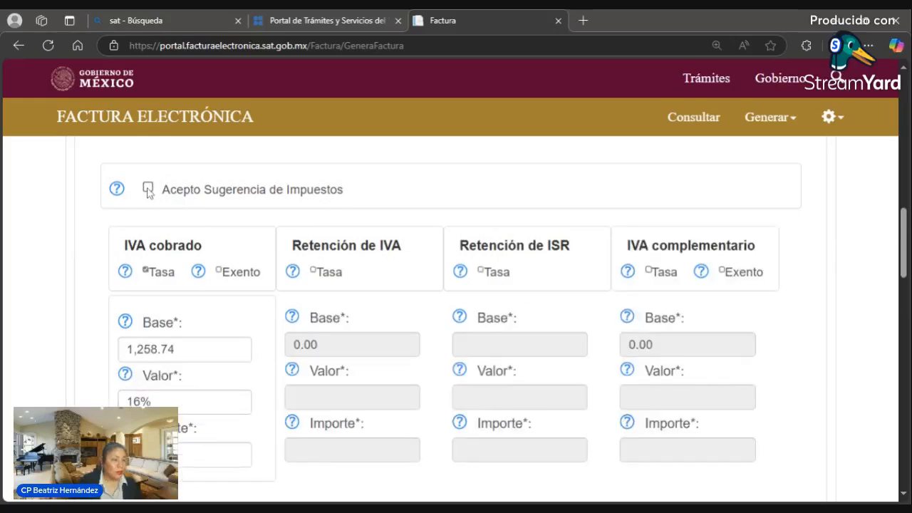
pyautogui.click(314, 272)
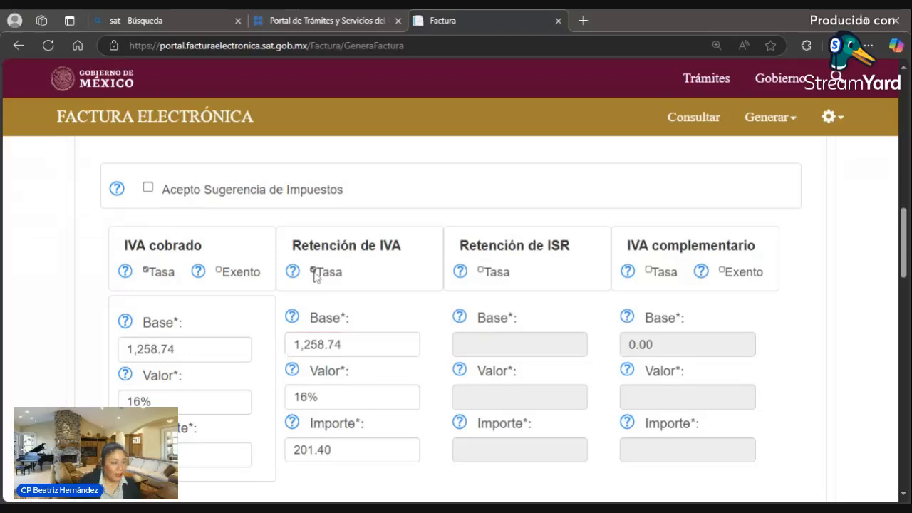
pyautogui.click(480, 271)
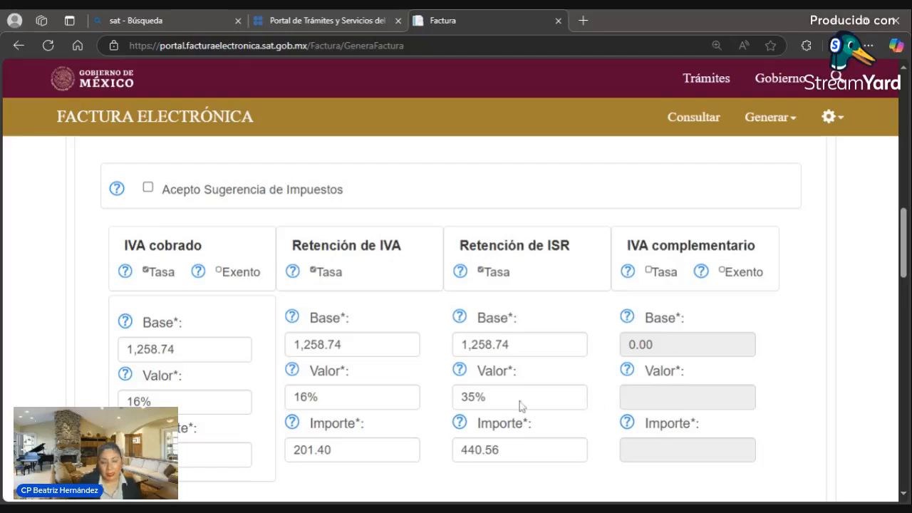
pyautogui.tripleClick(349, 386)
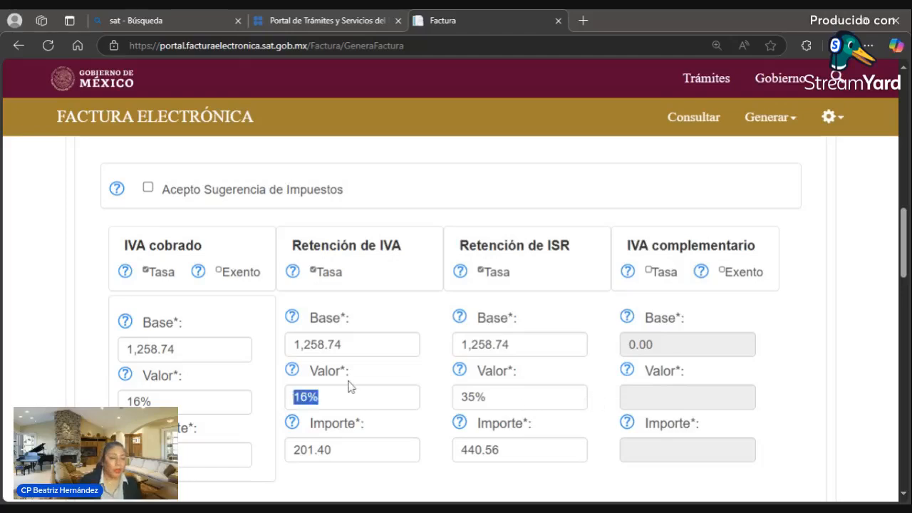
# - Change the ISR withholding rate from 35% to 1.25%
pyautogui.click(474, 397)
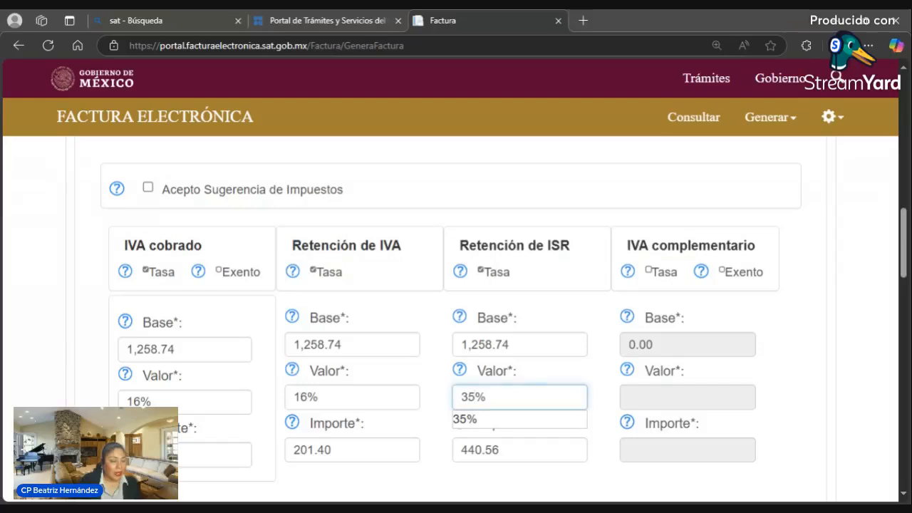
pyautogui.moveTo(486, 397); pyautogui.dragTo(449, 407)
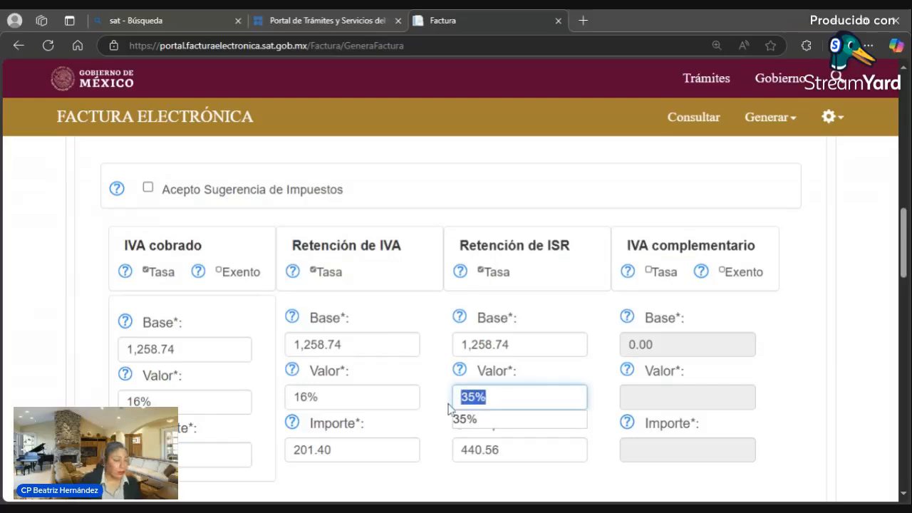
pyautogui.write('1.25')
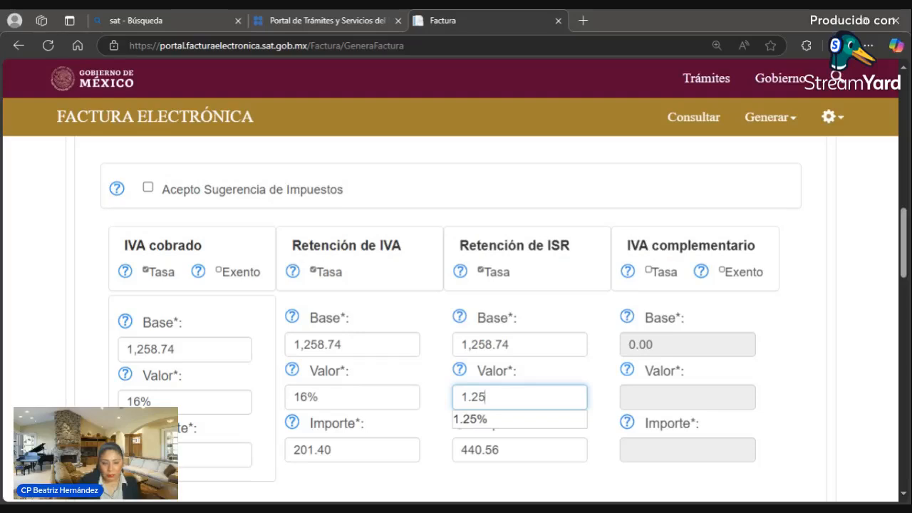
pyautogui.click(498, 449)
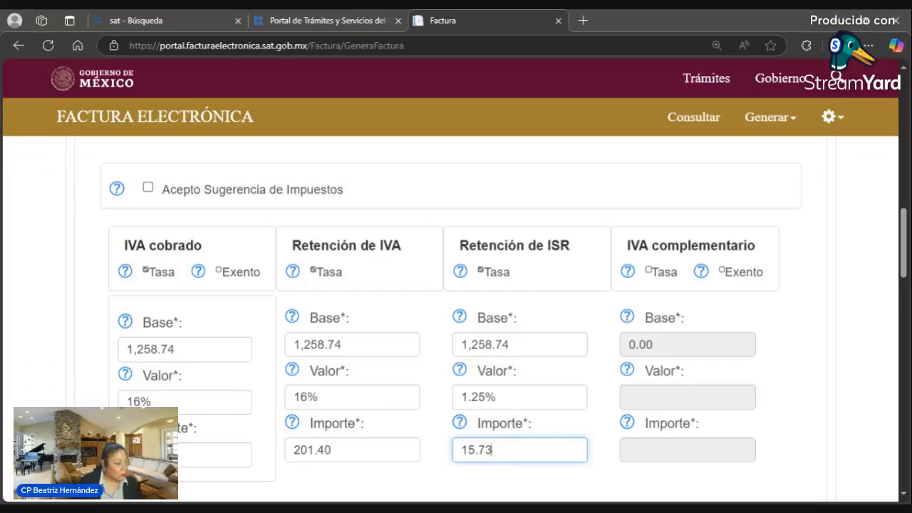
# - Change the IVA withholding rate from 16% to 0%
pyautogui.click(399, 399)
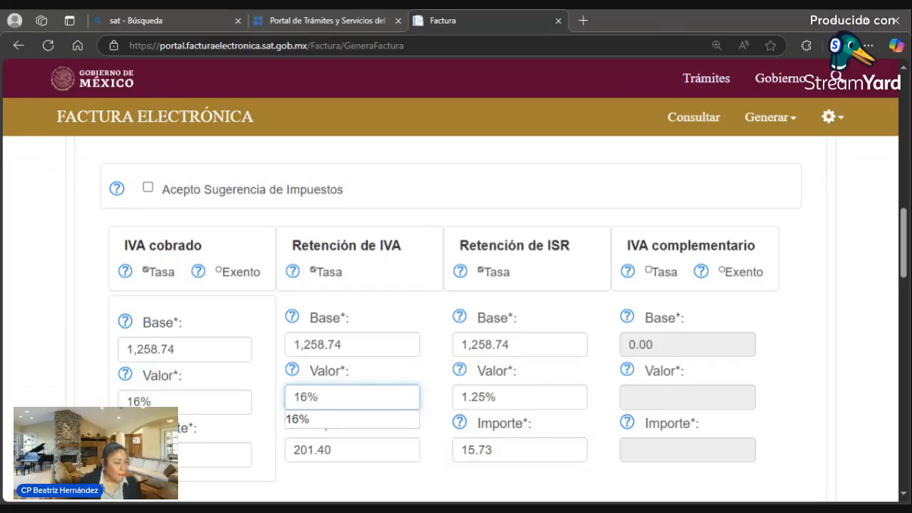
pyautogui.doubleClick(299, 397)
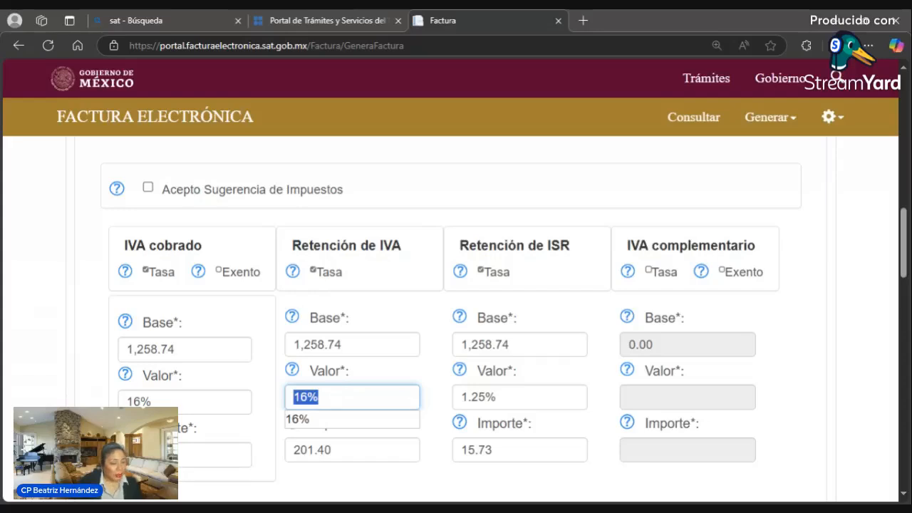
pyautogui.write('0')
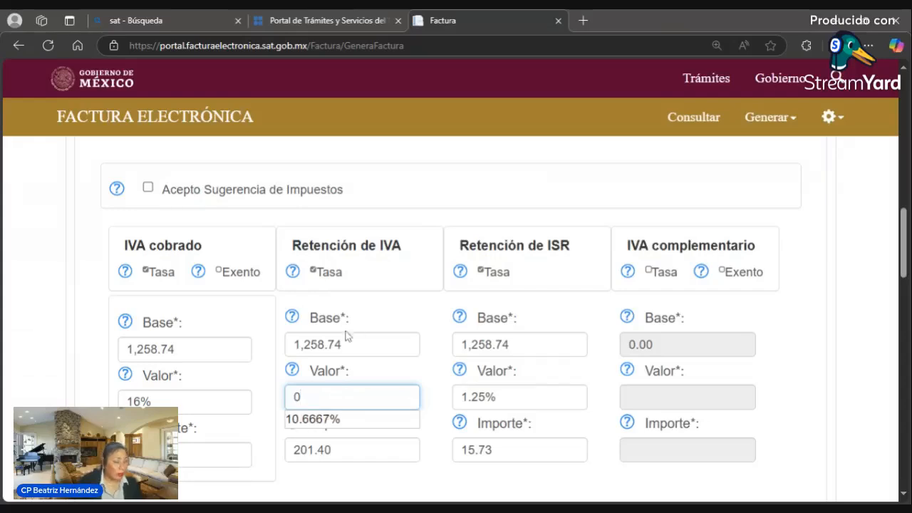
pyautogui.click(396, 491)
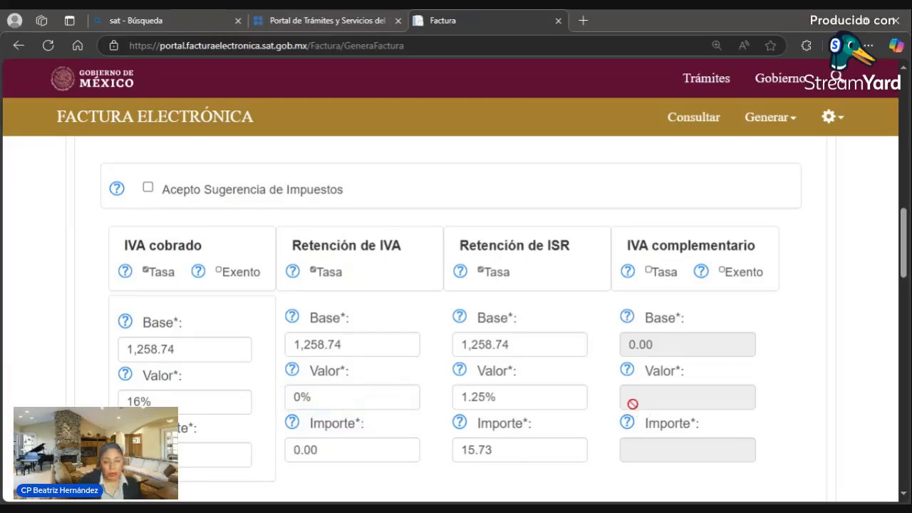
# - Re-check 'Acepto Sugerencia de Impuestos' so only 16% IVA cobrado remains, then review the form down to Guardar
pyautogui.click(148, 187)
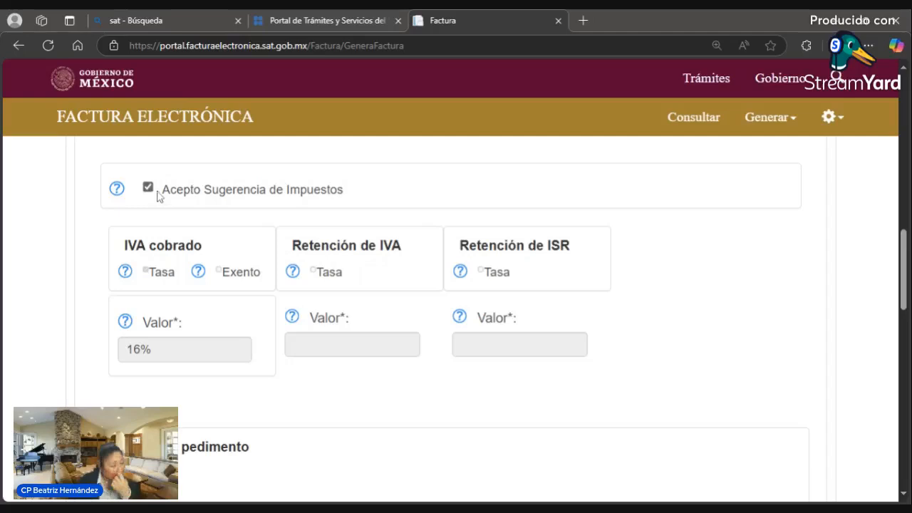
pyautogui.scroll(-3, 381, 326)
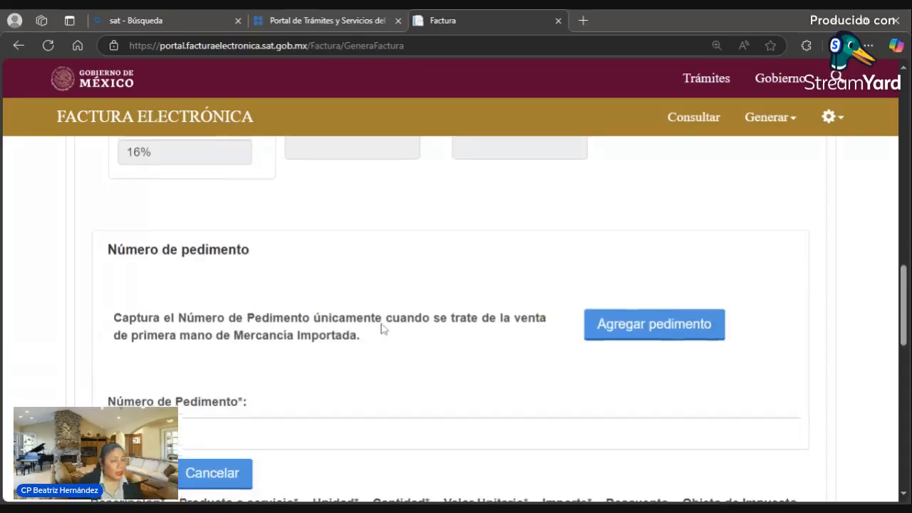
pyautogui.scroll(-5, 382, 328)
pyautogui.scroll(2, 382, 331)
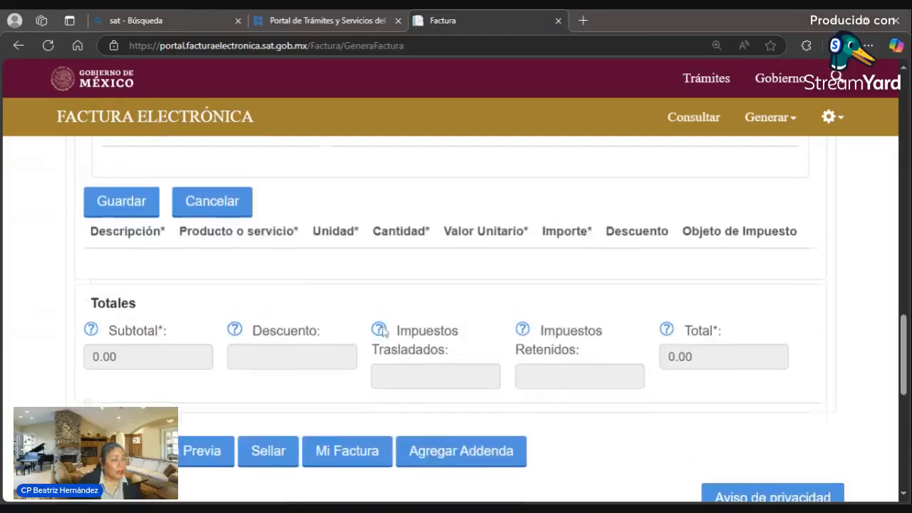
pyautogui.scroll(-4, 382, 331)
pyautogui.scroll(5, 382, 330)
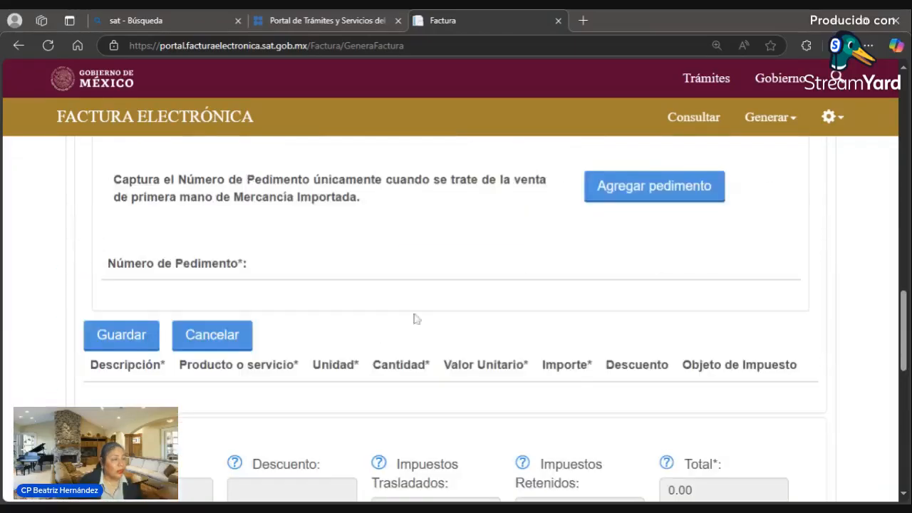
pyautogui.scroll(3, 260, 320)
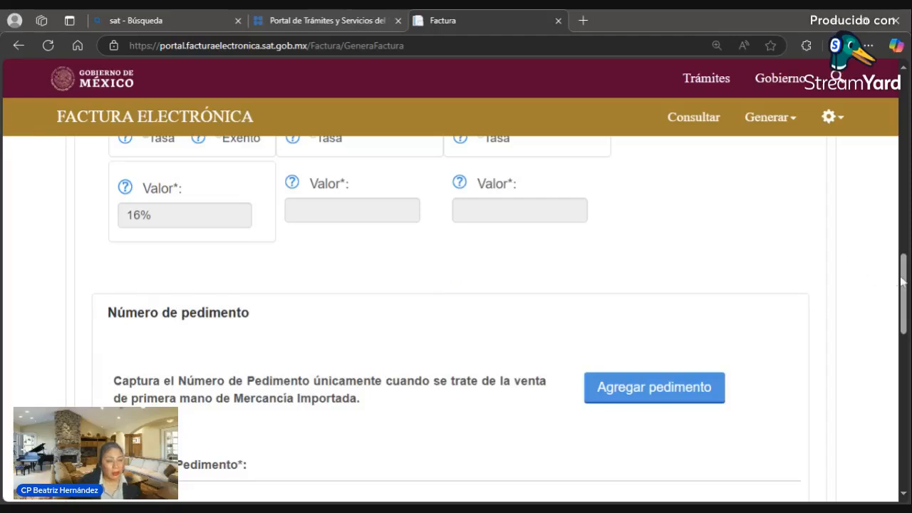
pyautogui.moveTo(905, 283); pyautogui.dragTo(895, 226)
pyautogui.scroll(-5, 895, 227)
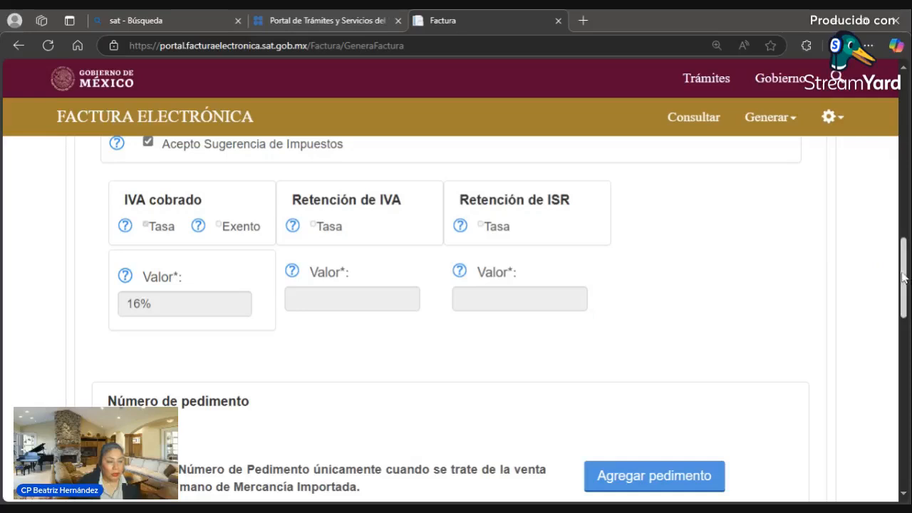
pyautogui.moveTo(902, 293); pyautogui.dragTo(902, 350)
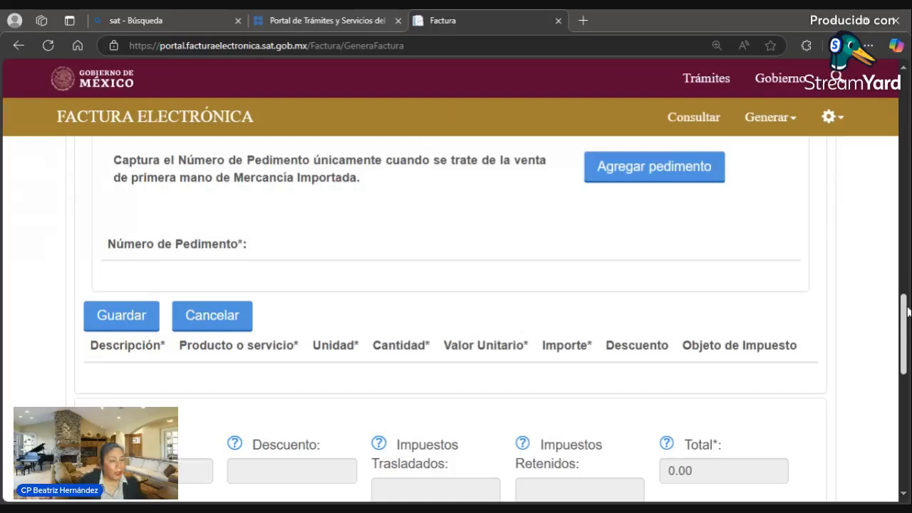
pyautogui.moveTo(908, 312); pyautogui.dragTo(909, 279)
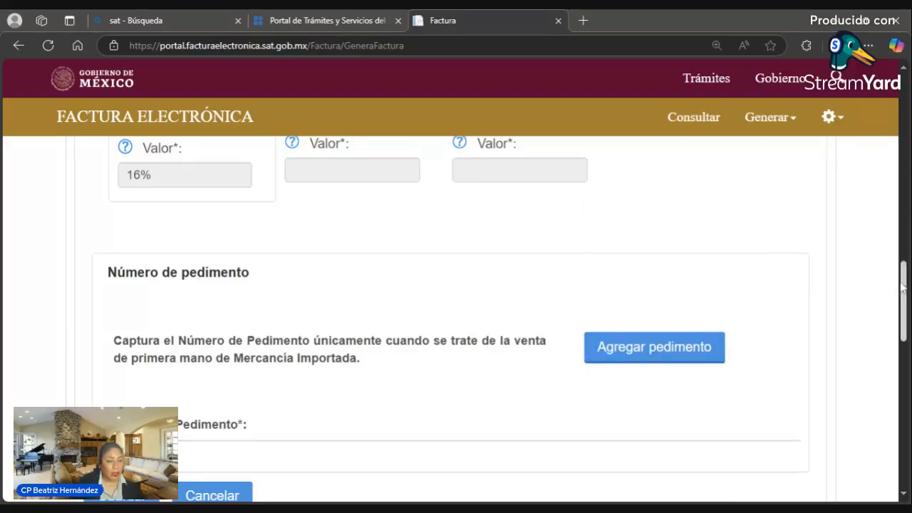
pyautogui.moveTo(902, 287); pyautogui.dragTo(899, 338)
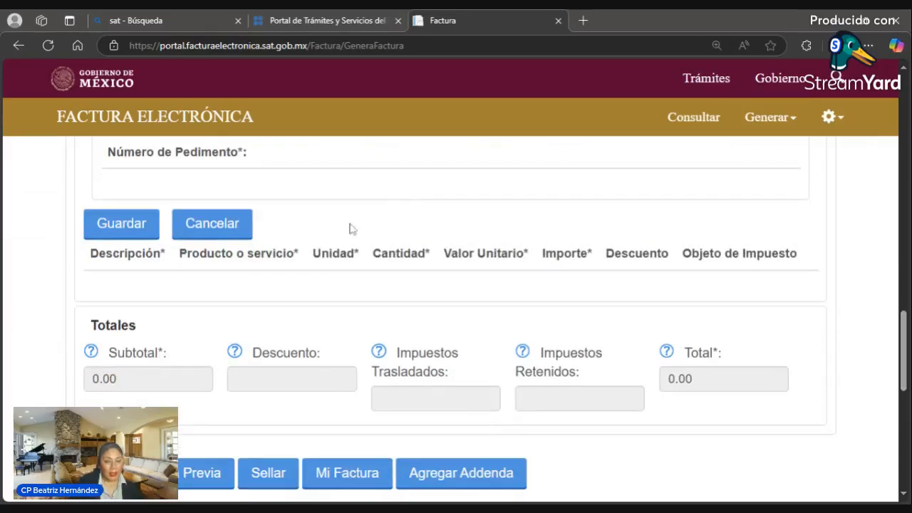
# - Save the Asesoría contable concept and check totals: subtotal 1,258.74, trasladados 201.40, total 1,460.14
pyautogui.click(122, 224)
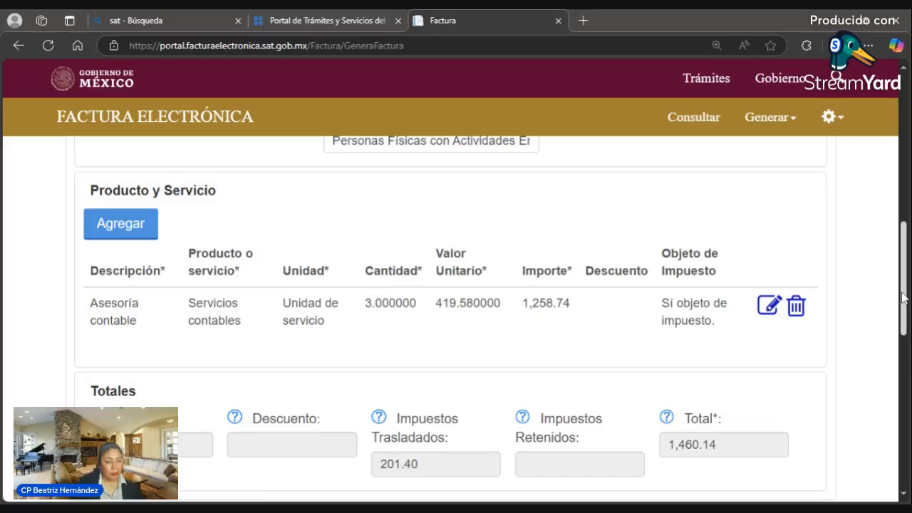
pyautogui.scroll(-2, 903, 299)
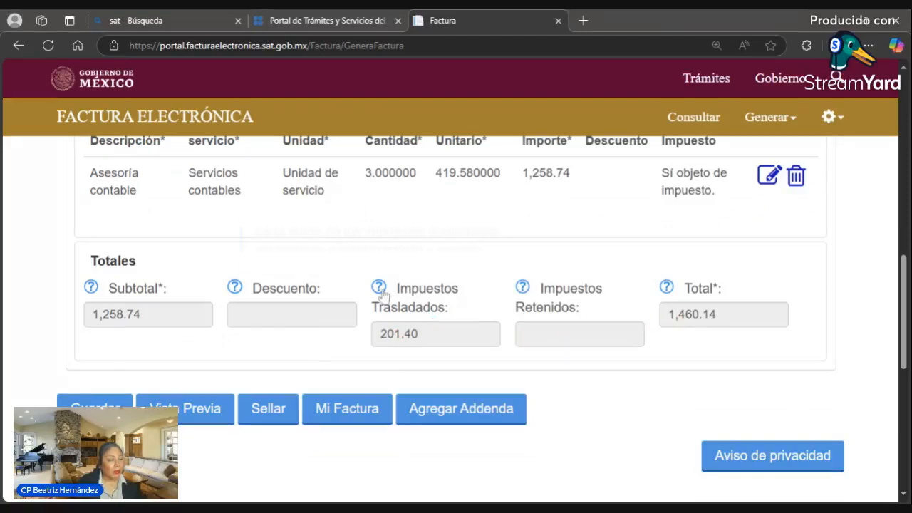
pyautogui.moveTo(381, 294)
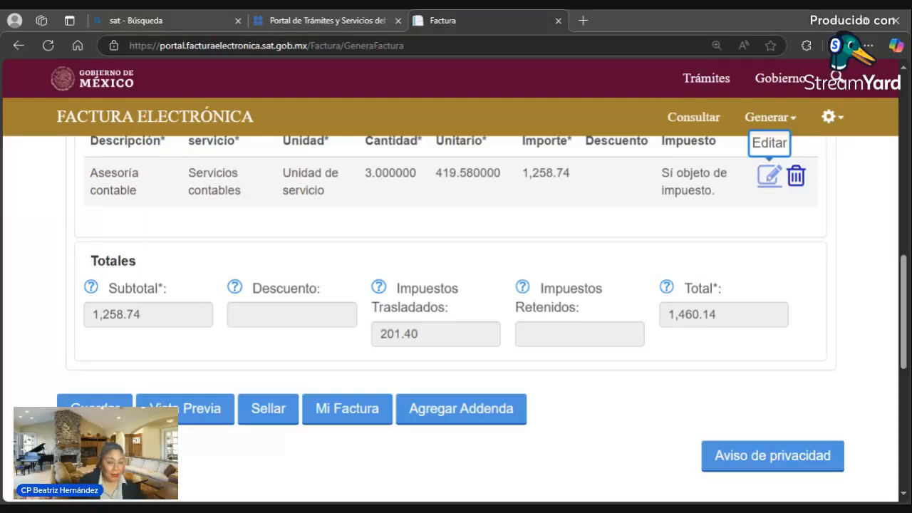
# - Reopen the Asesoría contable concept line for editing and look over its tax section
pyautogui.click(769, 176)
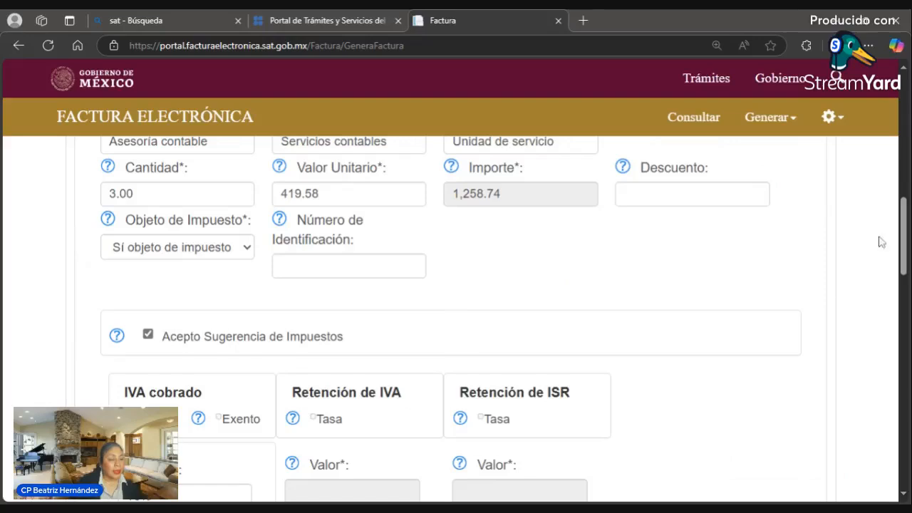
pyautogui.scroll(-3, 393, 366)
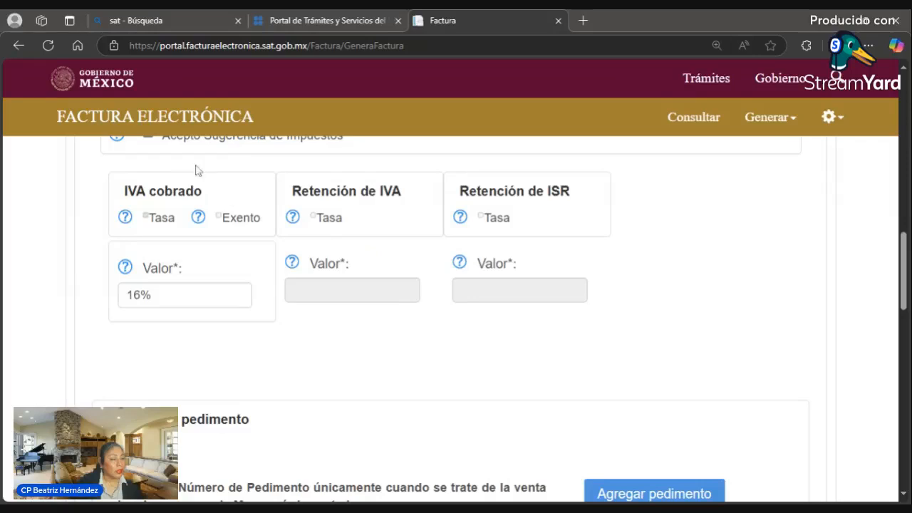
pyautogui.scroll(2, 167, 183)
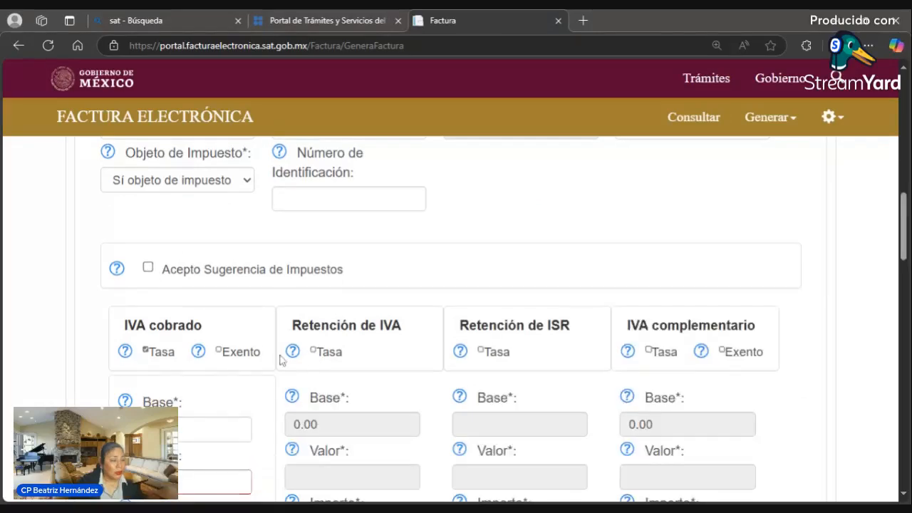
# - Apply a rate-based IVA withholding at 10.6667%
pyautogui.click(313, 350)
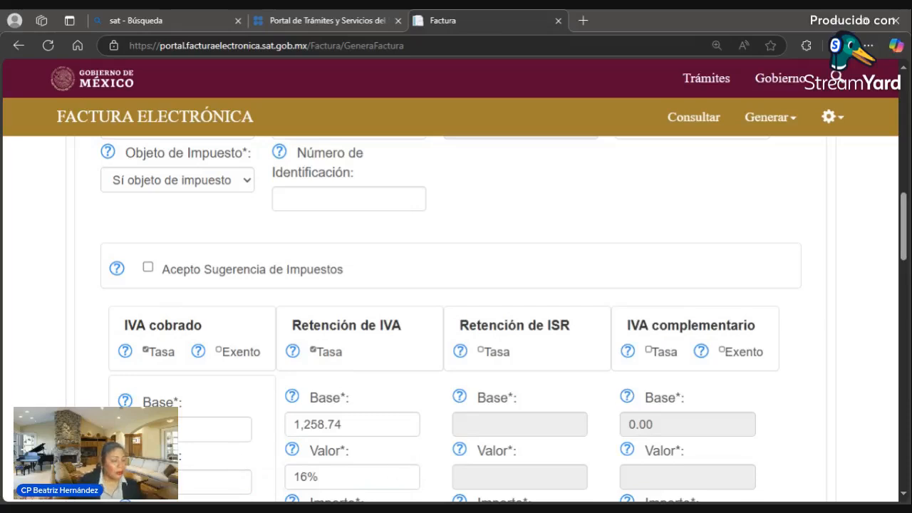
pyautogui.click(335, 477)
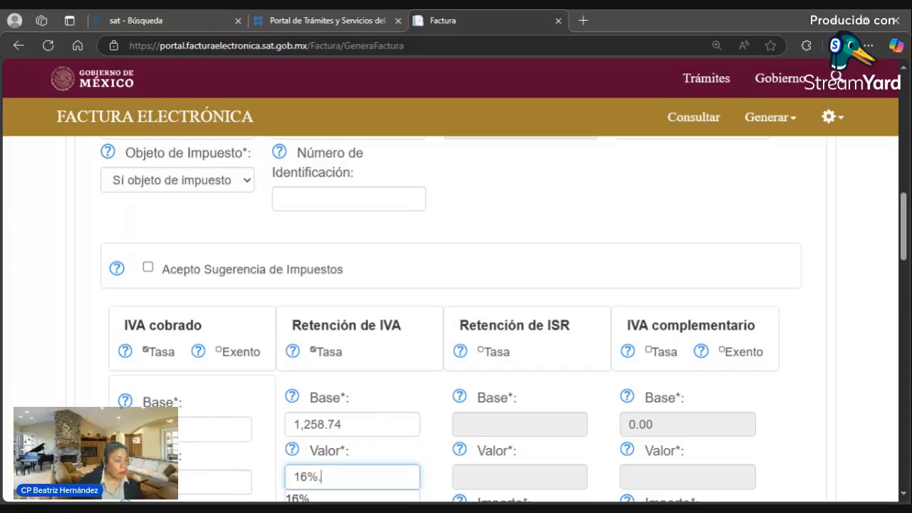
pyautogui.write('.677')
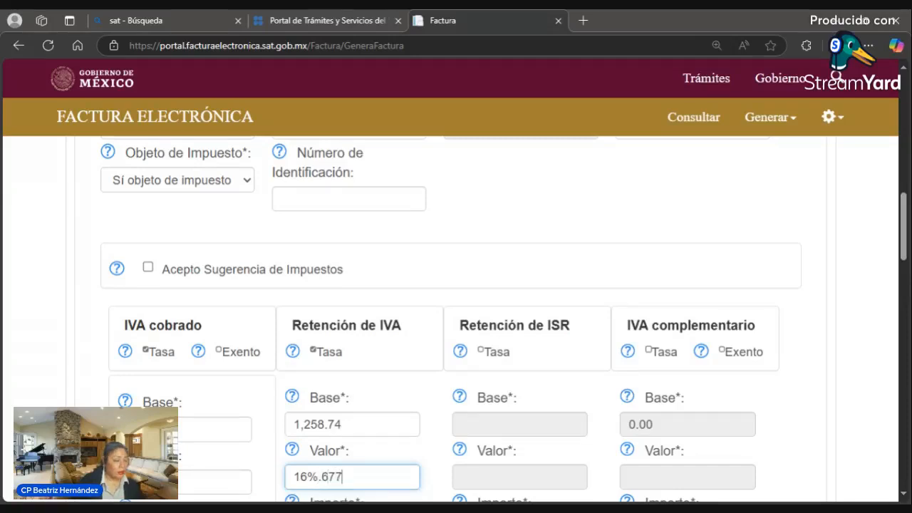
pyautogui.press('BackSpace')
pyautogui.press('BackSpace')
pyautogui.press('BackSpace')
pyautogui.press('BackSpace')
pyautogui.press('BackSpace')
pyautogui.press('BackSpace')
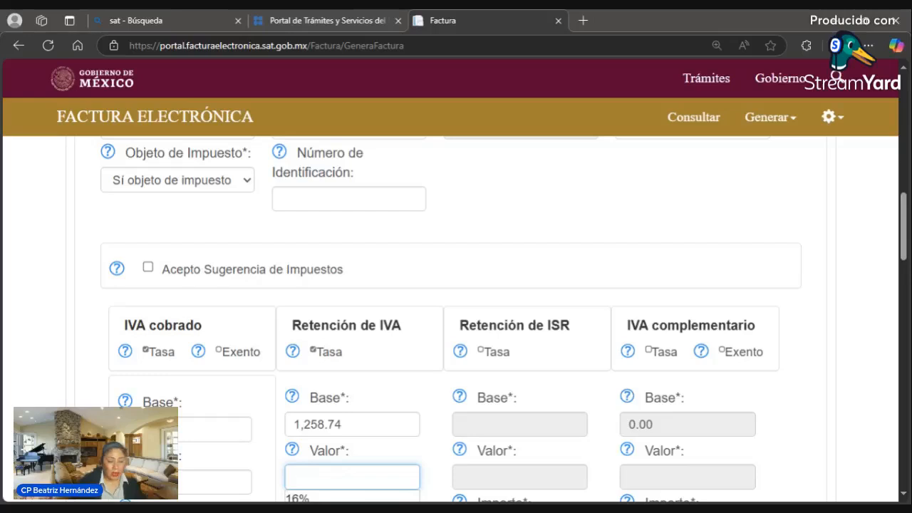
pyautogui.write('10')
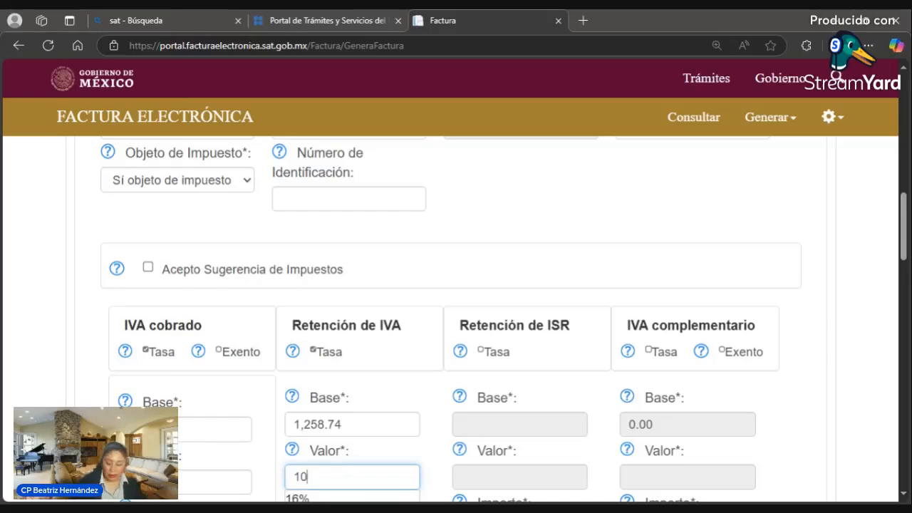
pyautogui.write('.6667')
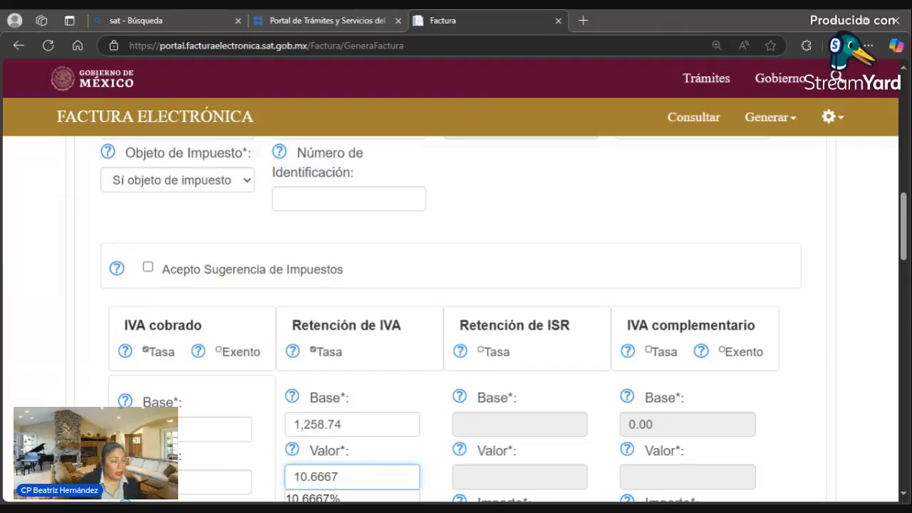
# - Apply a rate-based ISR withholding of 10% on base 1258.74
pyautogui.click(481, 352)
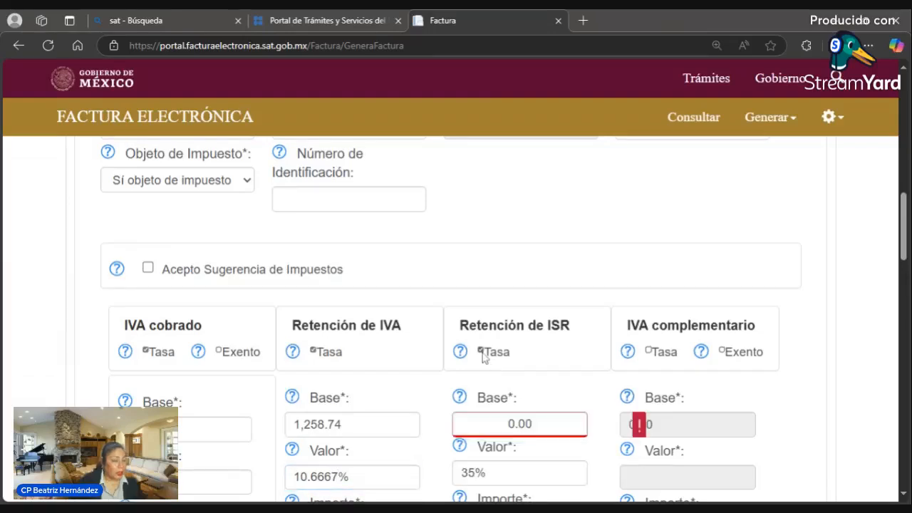
pyautogui.moveTo(489, 473); pyautogui.dragTo(424, 455)
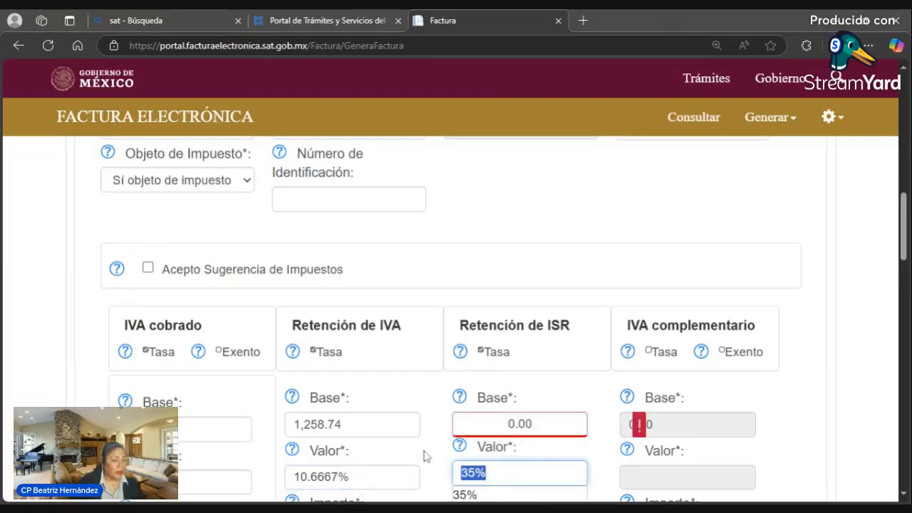
pyautogui.write('10')
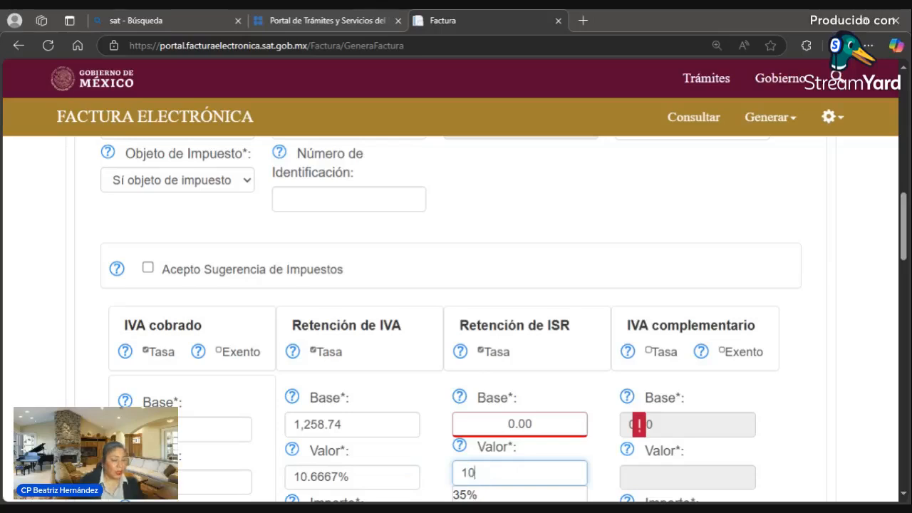
pyautogui.press('Tab')
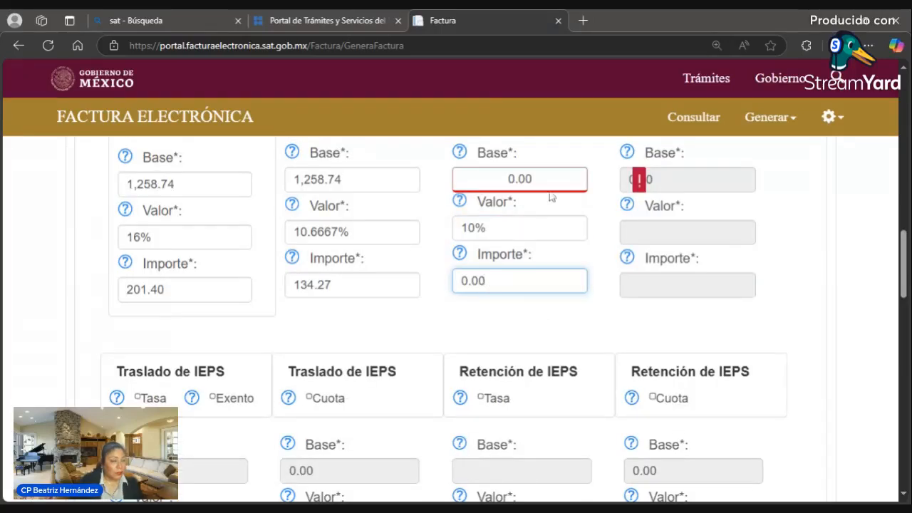
pyautogui.click(532, 178)
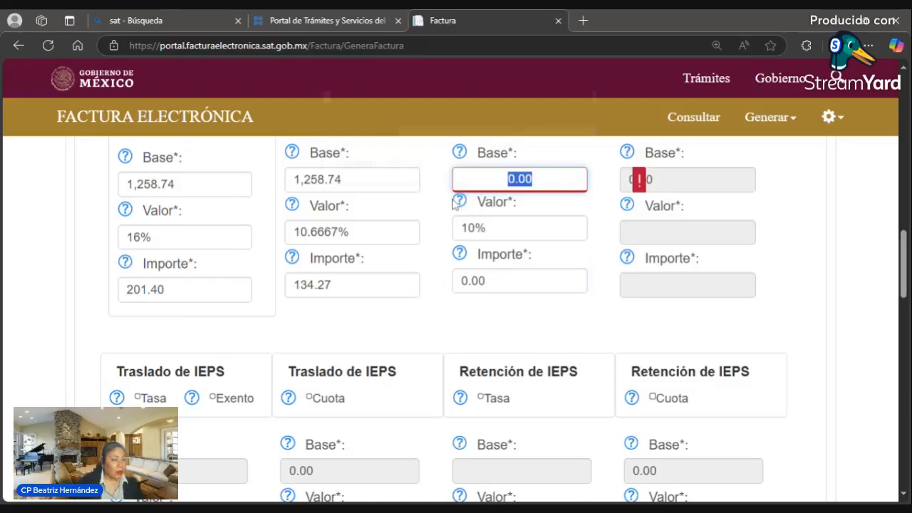
pyautogui.moveTo(456, 203)
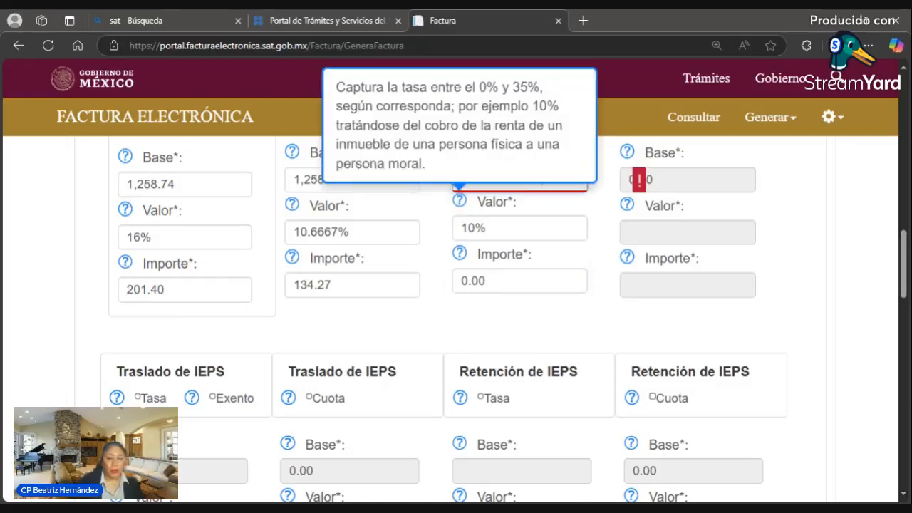
pyautogui.write('1258.74')
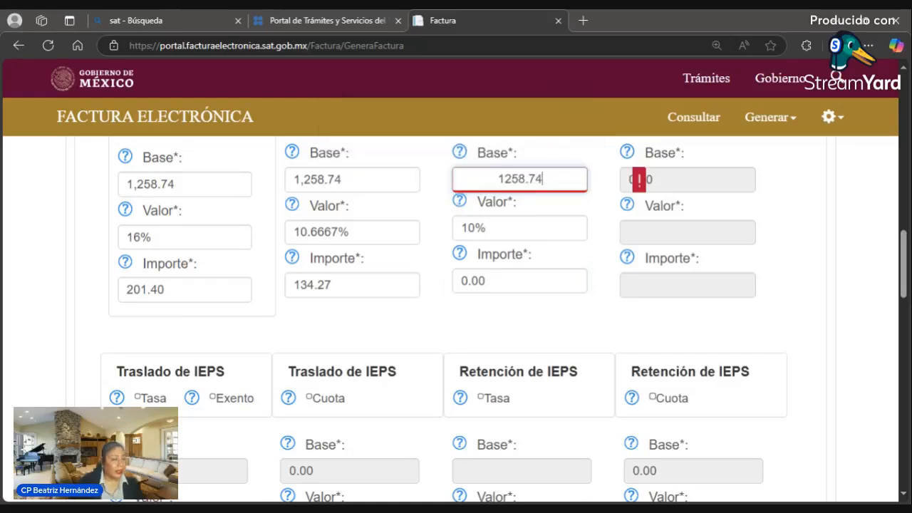
pyautogui.press('Tab')
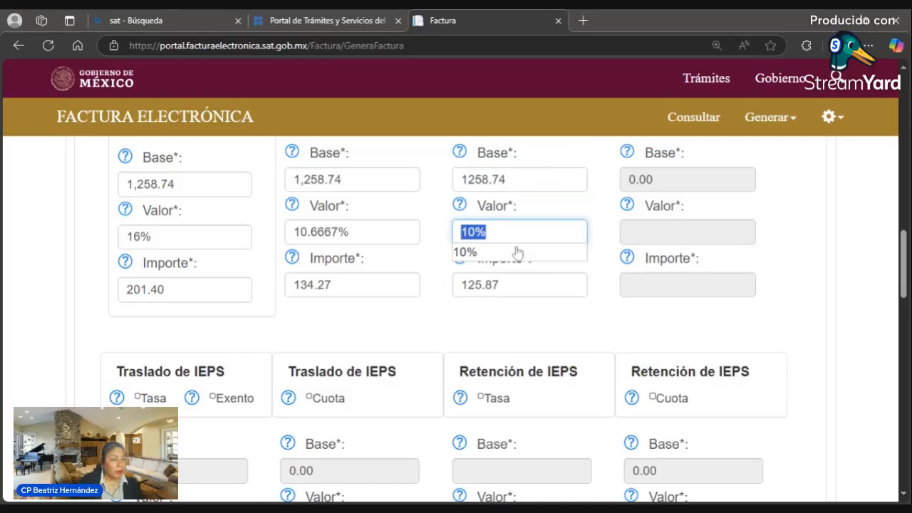
pyautogui.press('Escape')
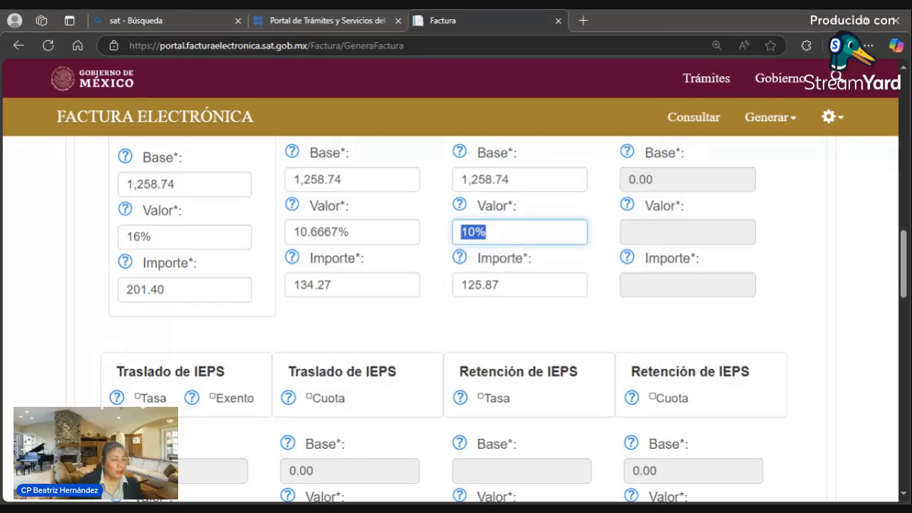
pyautogui.press('Tab')
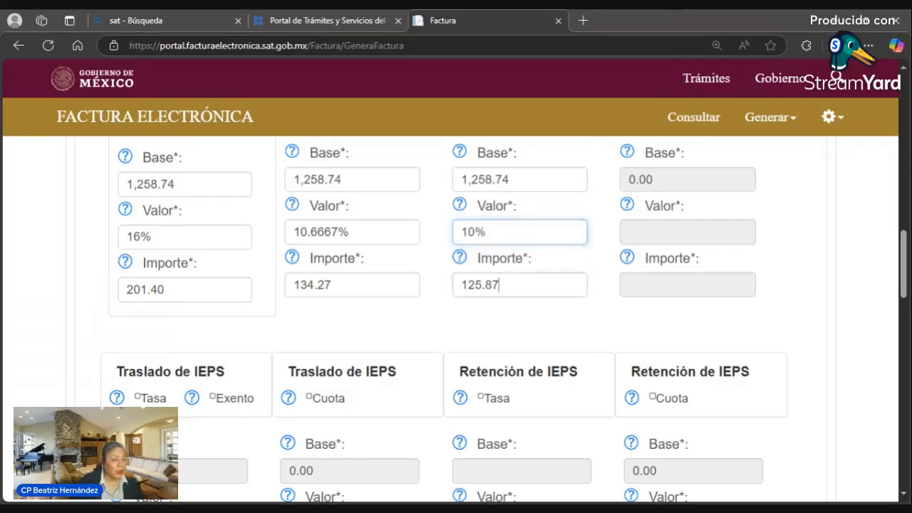
pyautogui.scroll(-1, 908, 282)
# - Scroll to the Totales panel showing 260.14 withheld and total 1,200.00 on subtotal 1,258.74
pyautogui.scroll(-5, 908, 282)
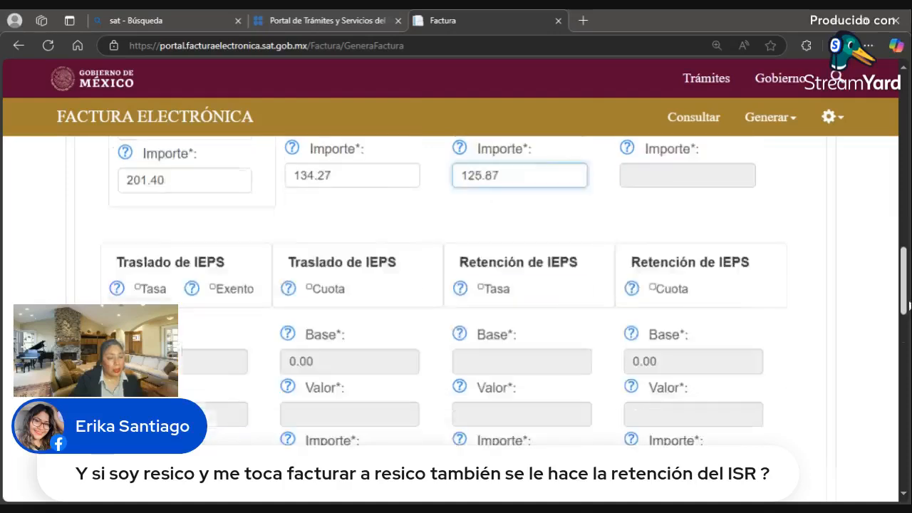
pyautogui.moveTo(907, 314); pyautogui.dragTo(906, 307)
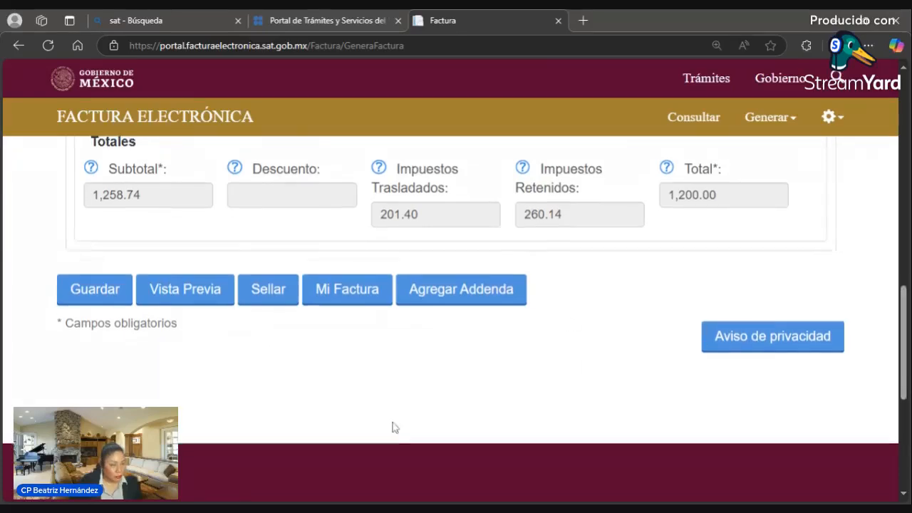
pyautogui.scroll(3, 395, 428)
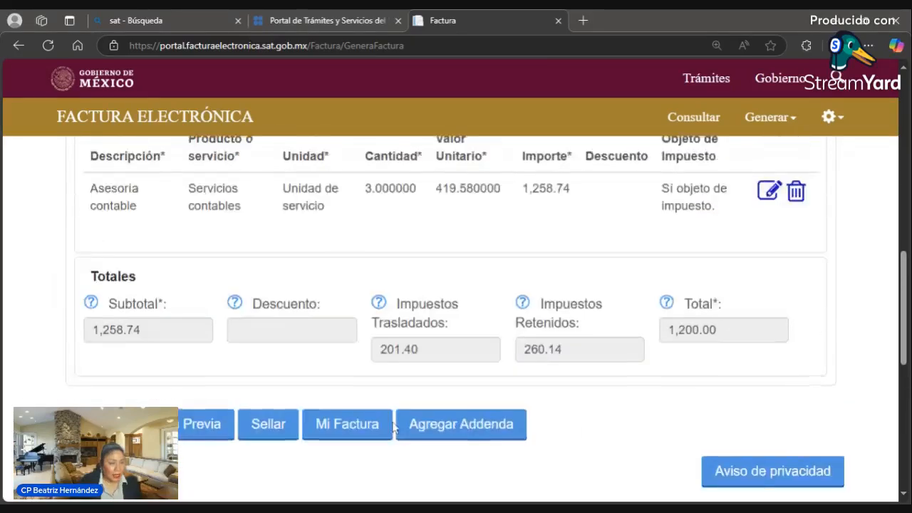
pyautogui.scroll(2, 394, 426)
pyautogui.scroll(-1, 392, 430)
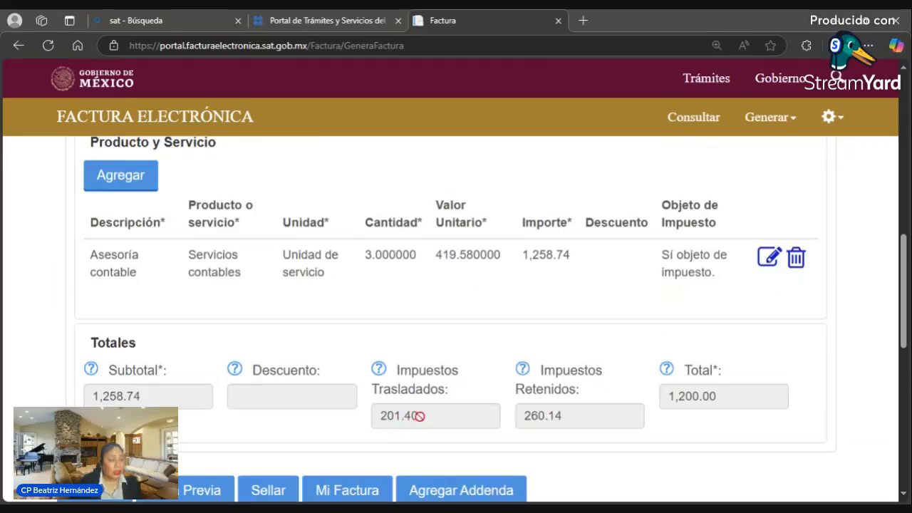
pyautogui.click(379, 376)
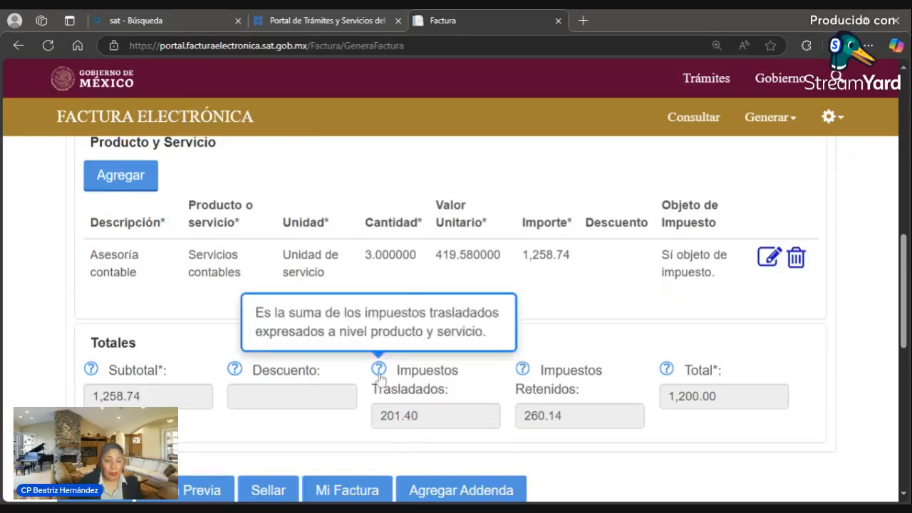
pyautogui.click(633, 417)
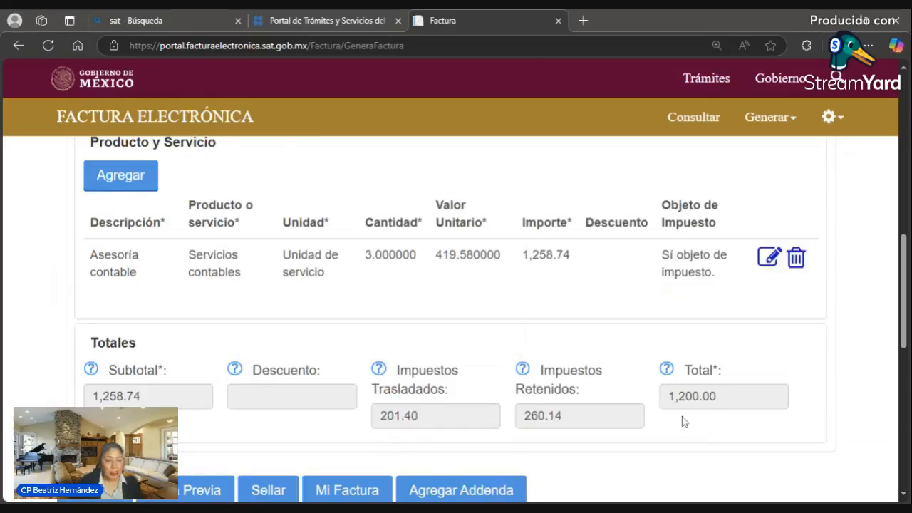
pyautogui.click(521, 371)
pyautogui.click(521, 372)
pyautogui.click(523, 372)
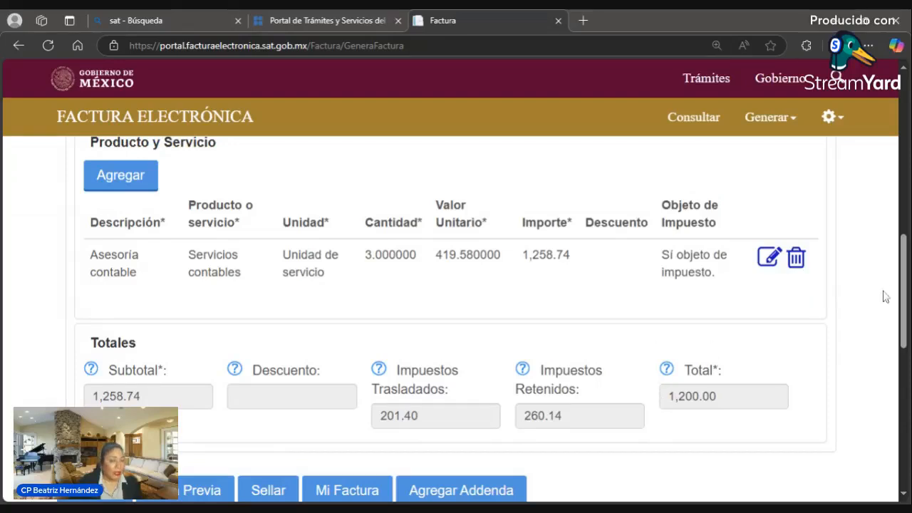
pyautogui.moveTo(902, 291); pyautogui.dragTo(902, 330)
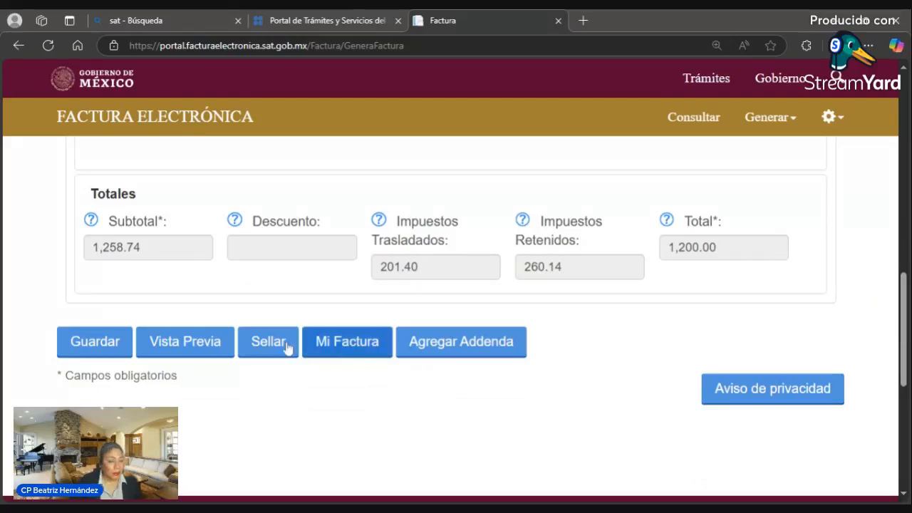
# - Generate the VistaPrevia PDF and review it: 'Sin validez oficial' watermark, total $1,200.00
pyautogui.click(193, 352)
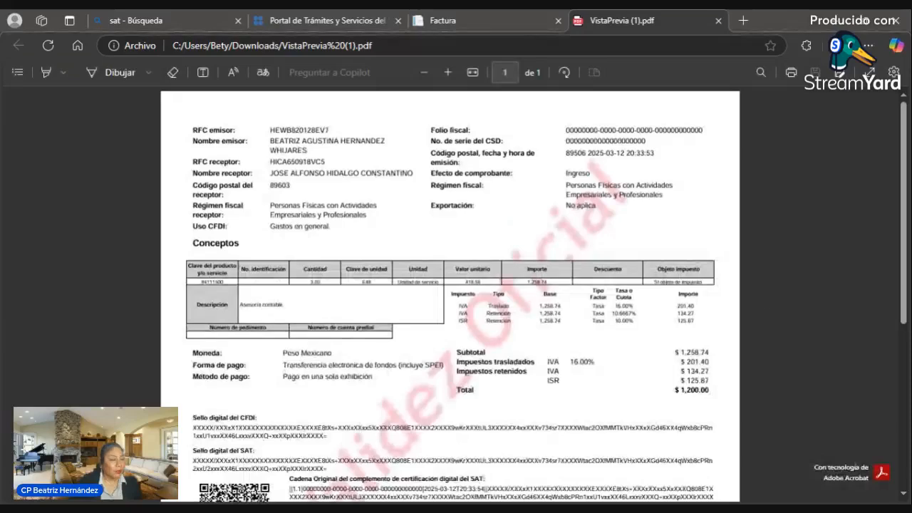
pyautogui.scroll(-3, 560, 275)
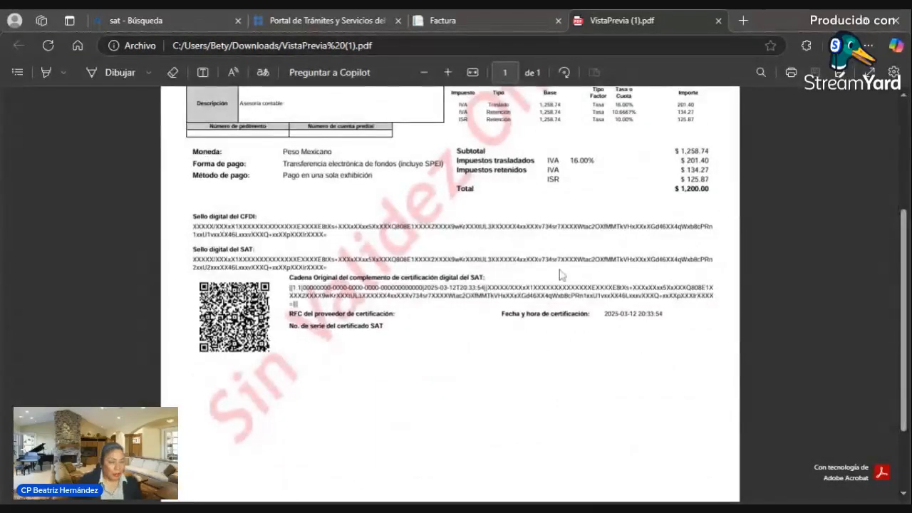
pyautogui.scroll(3, 561, 288)
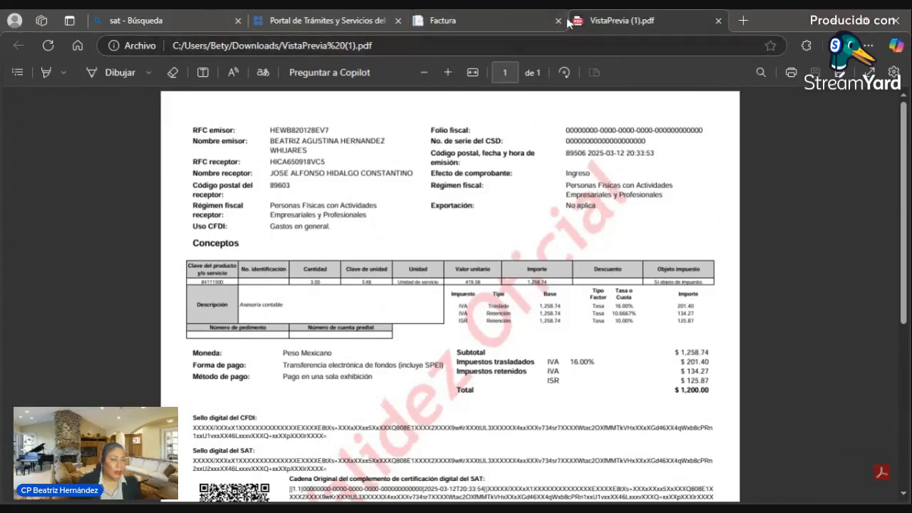
# - Close the preview PDF, save the invoice draft and start a new blank invoice
pyautogui.click(718, 21)
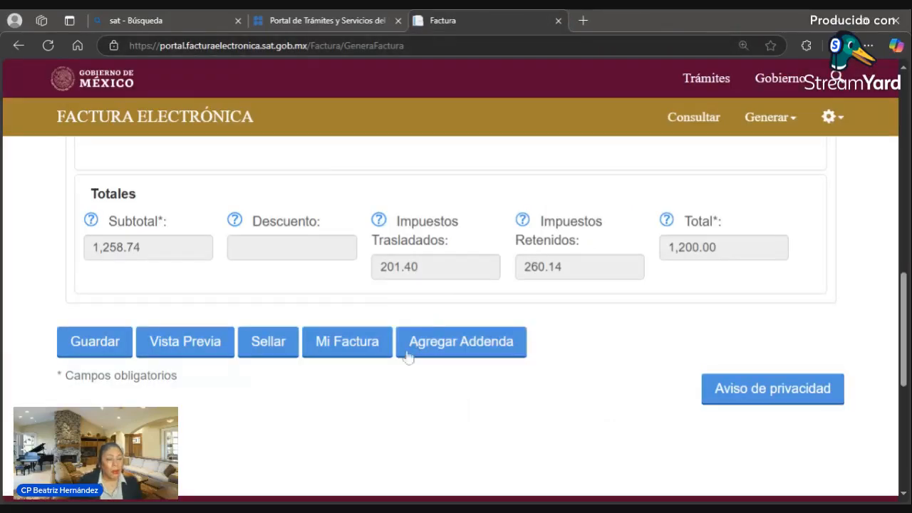
pyautogui.click(109, 342)
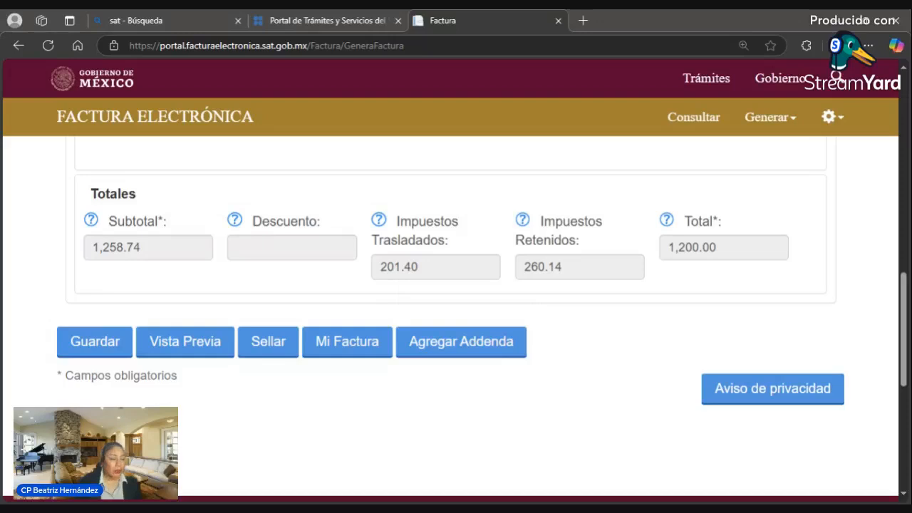
pyautogui.click(771, 124)
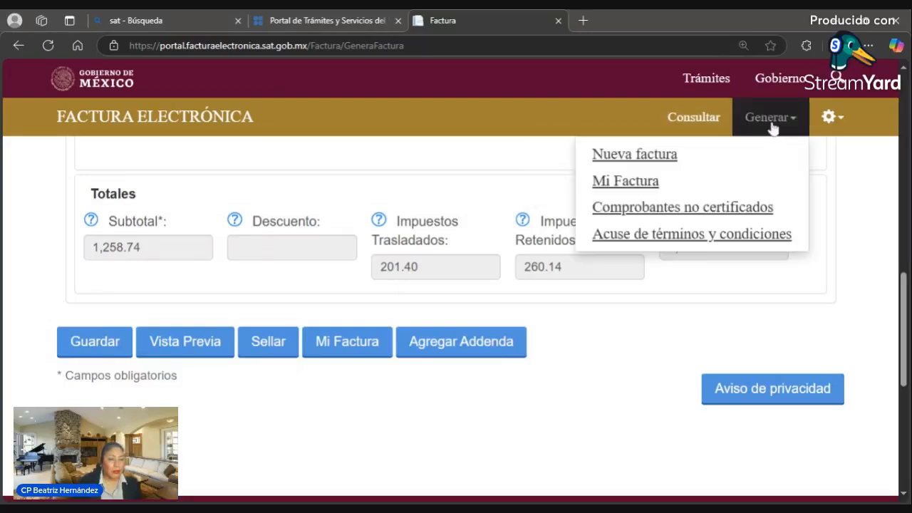
pyautogui.click(661, 164)
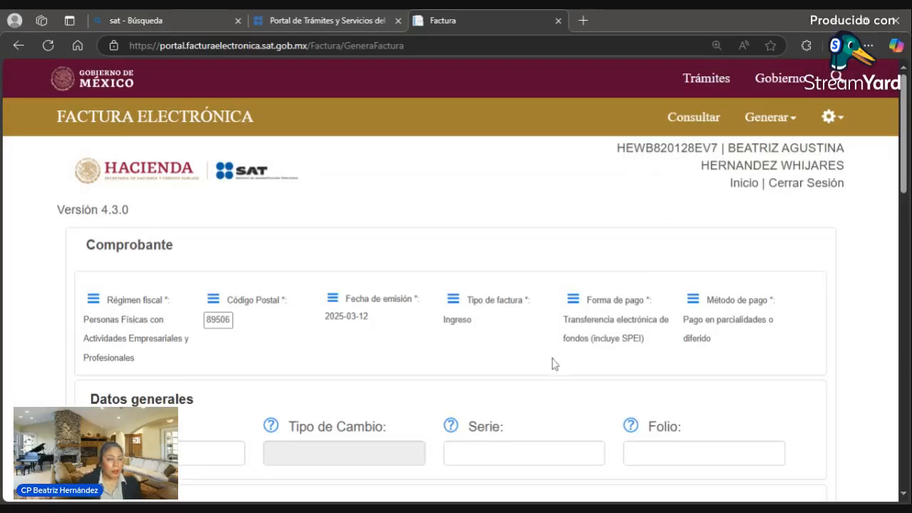
# - Scroll through the blank invoice form and open the Generar menu
pyautogui.scroll(-3, 555, 364)
pyautogui.scroll(-3, 547, 370)
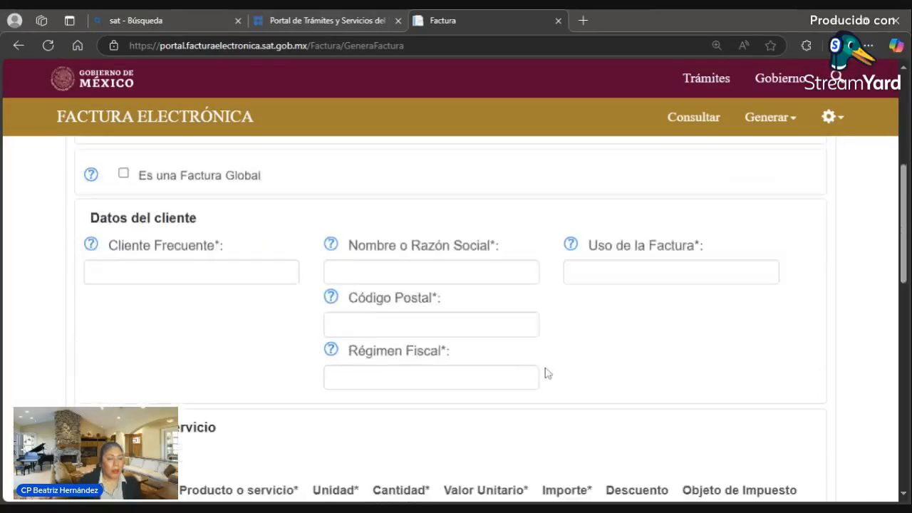
pyautogui.scroll(6, 547, 374)
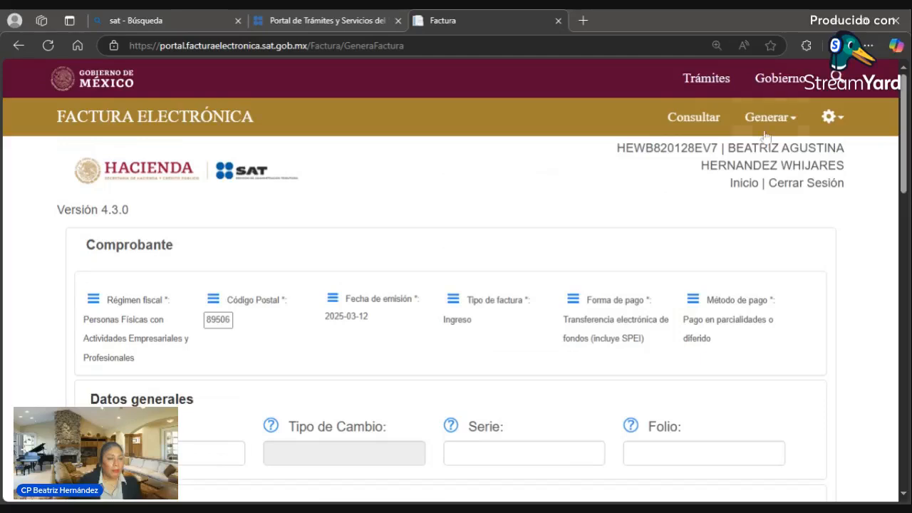
pyautogui.click(782, 120)
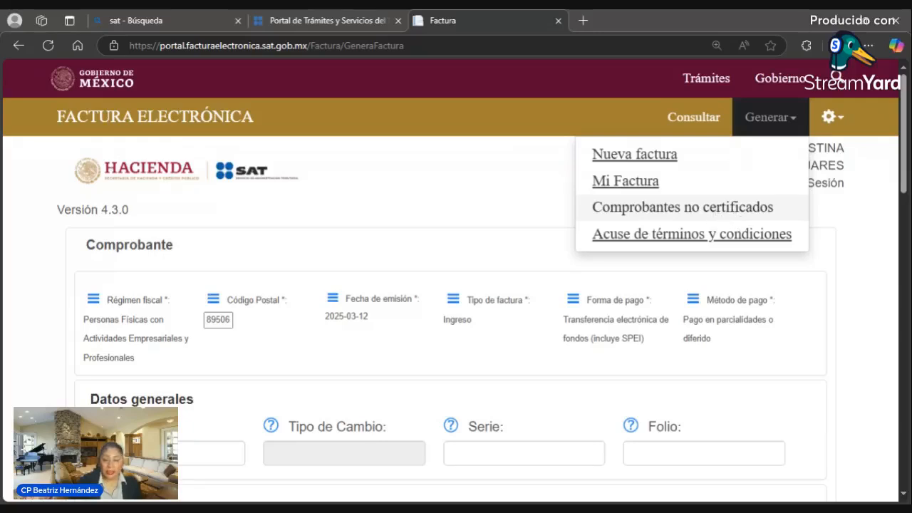
# - Recover the 10/03/2025 draft from Comprobantes no certificados, accept the tax recalculation, and review totals
pyautogui.click(716, 209)
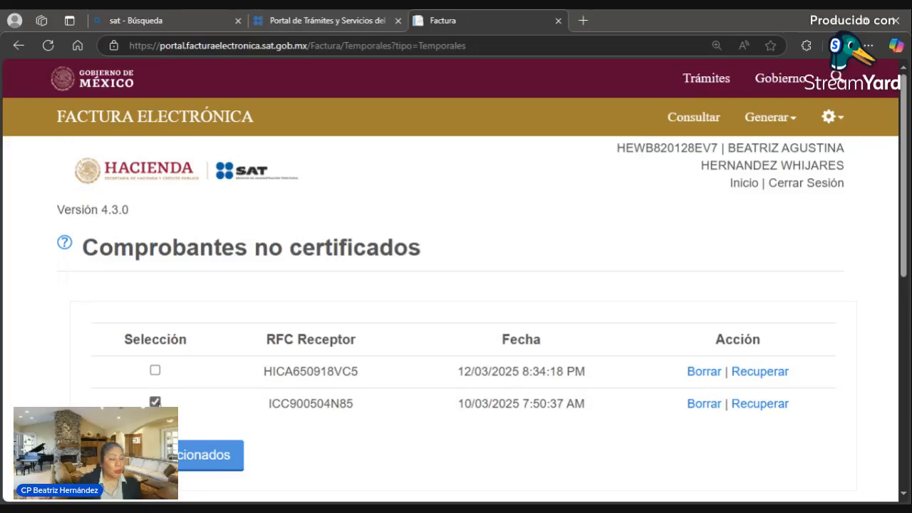
pyautogui.click(750, 405)
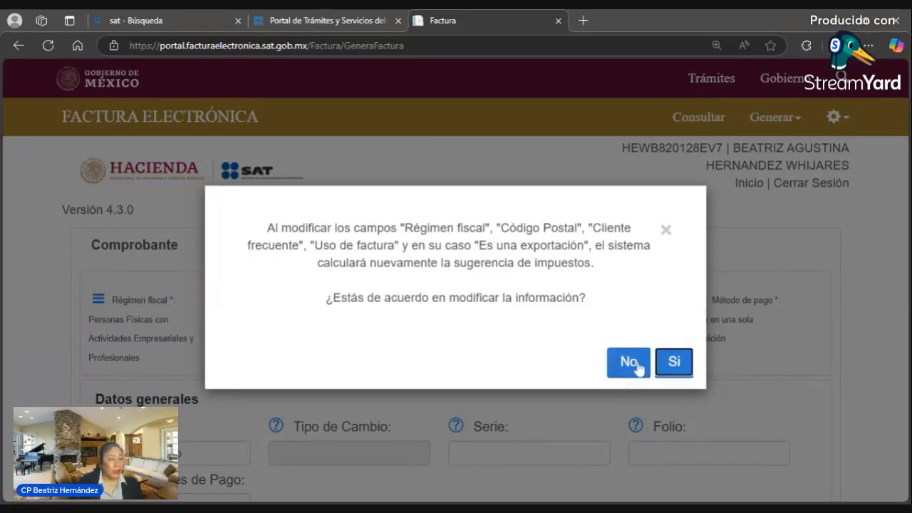
pyautogui.click(675, 365)
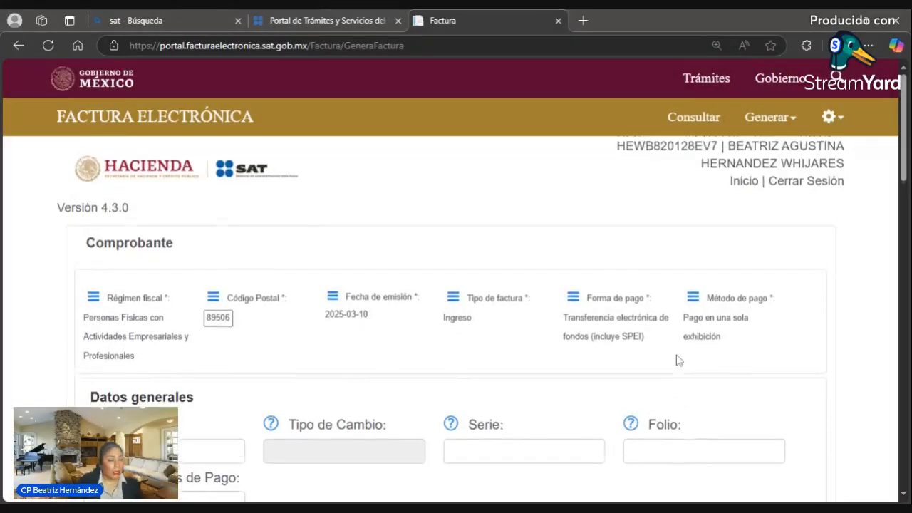
pyautogui.scroll(-1, 621, 360)
pyautogui.scroll(-7, 677, 363)
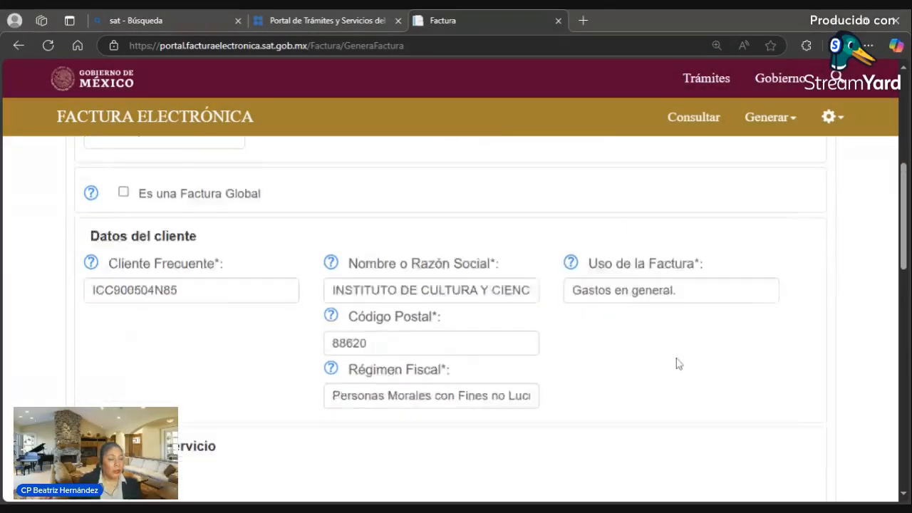
pyautogui.scroll(1, 675, 367)
pyautogui.scroll(-5, 676, 367)
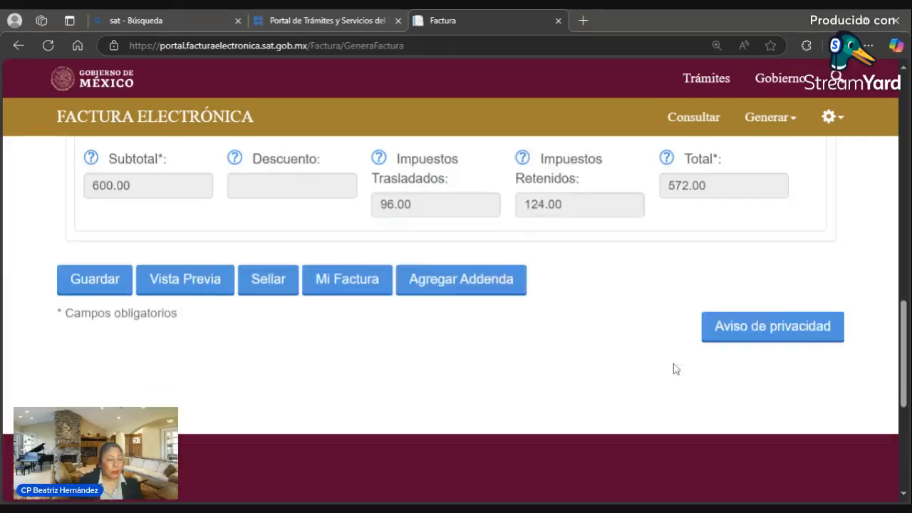
pyautogui.scroll(8, 676, 369)
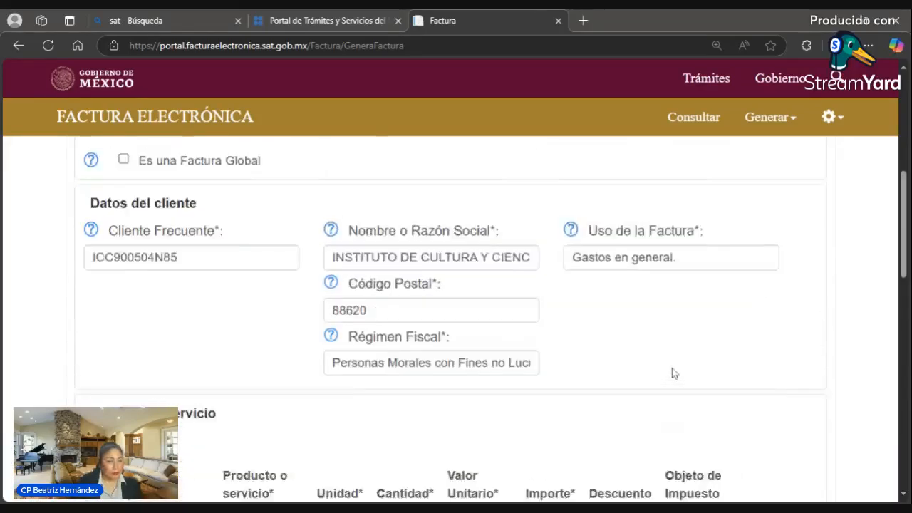
pyautogui.scroll(2, 674, 372)
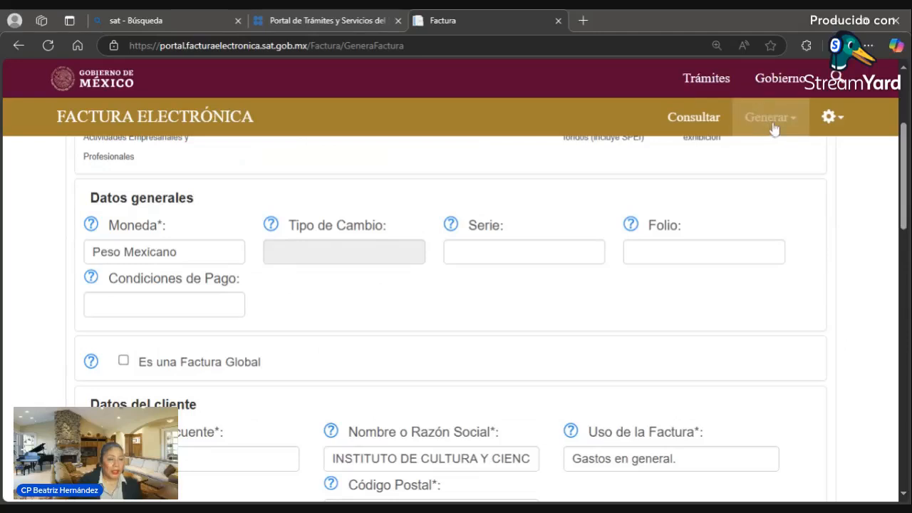
# - Delete the 10/03/2025 draft from the uncertified invoices list
pyautogui.click(772, 122)
pyautogui.click(677, 208)
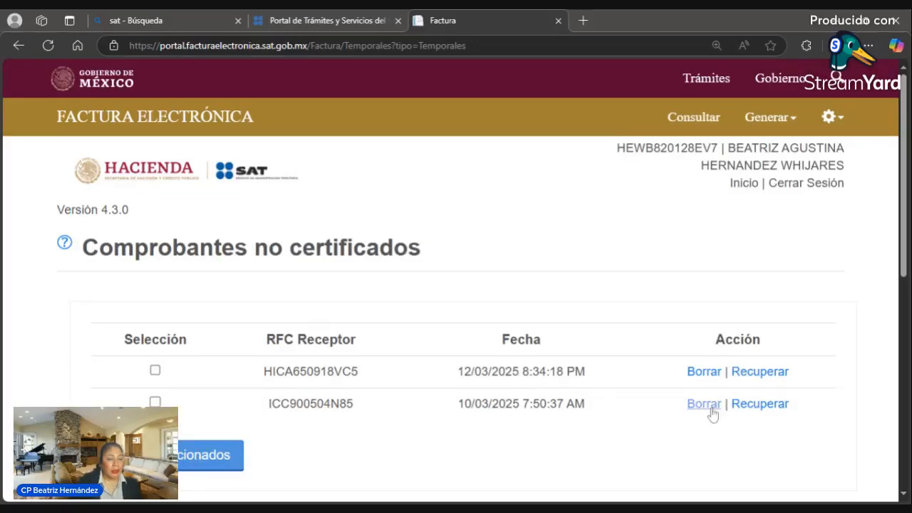
pyautogui.click(708, 409)
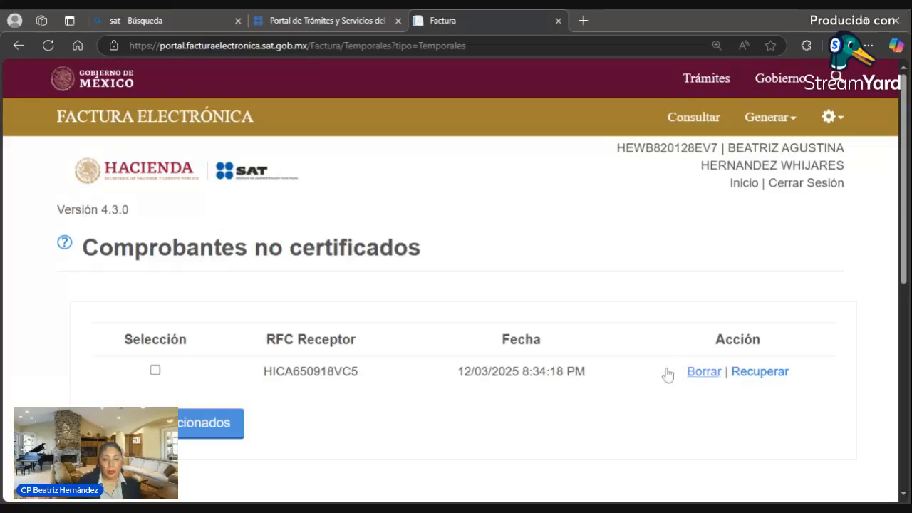
# - Recover the 12/03/2025 Asesoría contable draft with recalculated taxes and check the 1,200.00 total
pyautogui.click(752, 377)
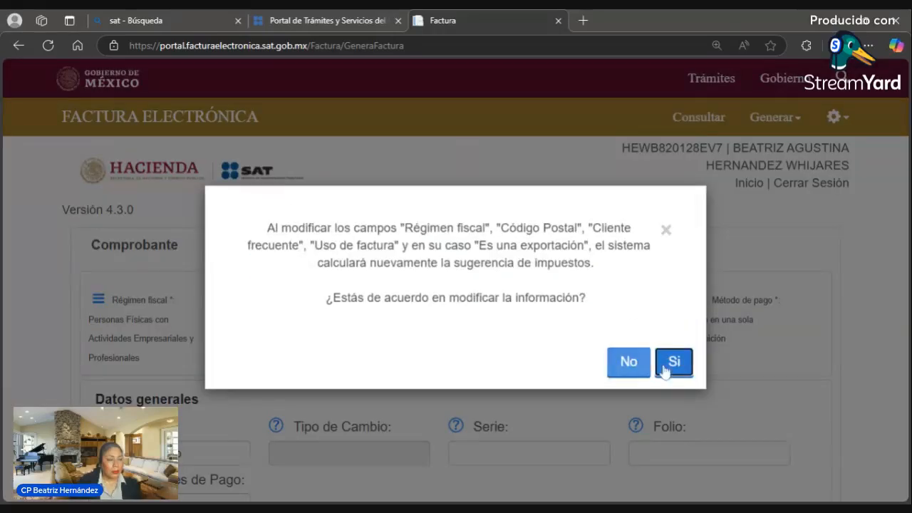
pyautogui.click(669, 365)
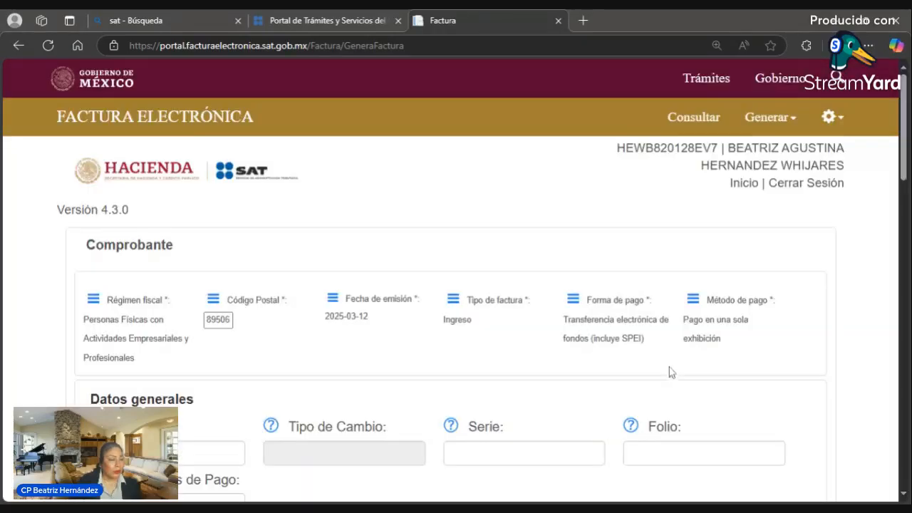
pyautogui.scroll(-10, 590, 391)
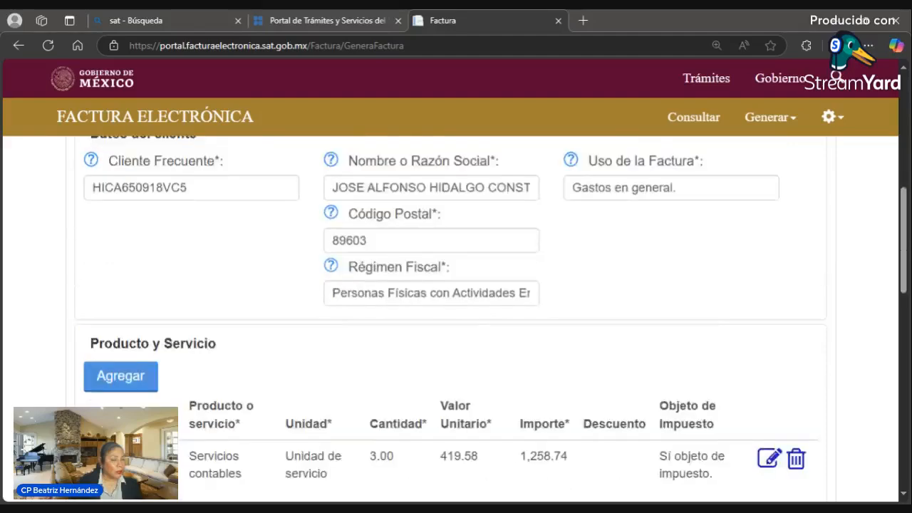
pyautogui.scroll(-5, 590, 391)
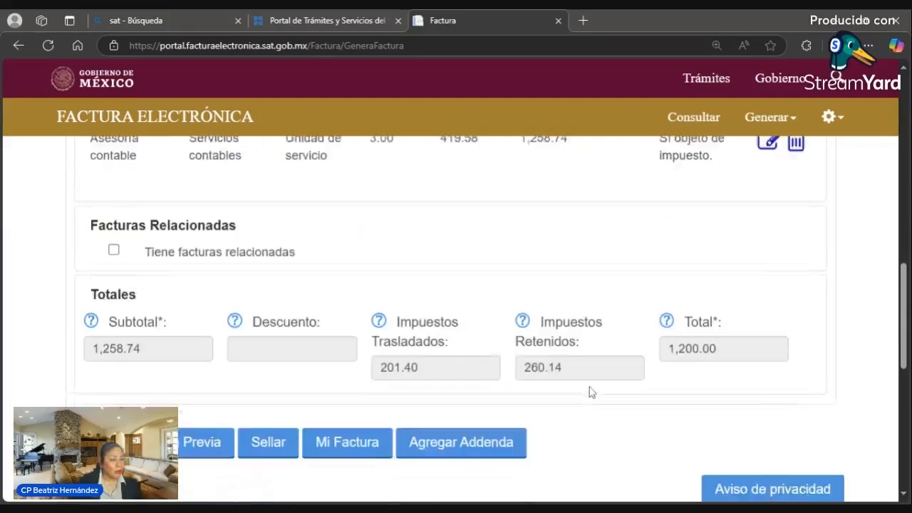
pyautogui.scroll(-3, 590, 391)
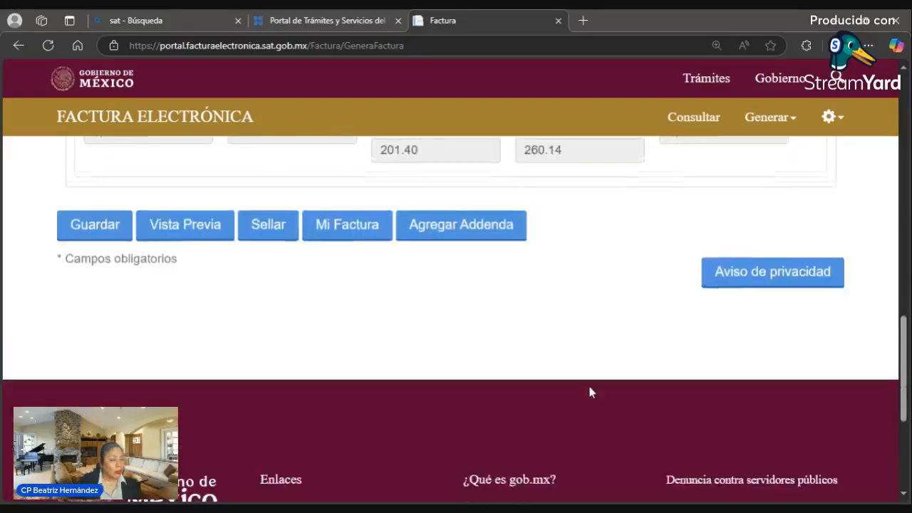
pyautogui.scroll(2, 590, 391)
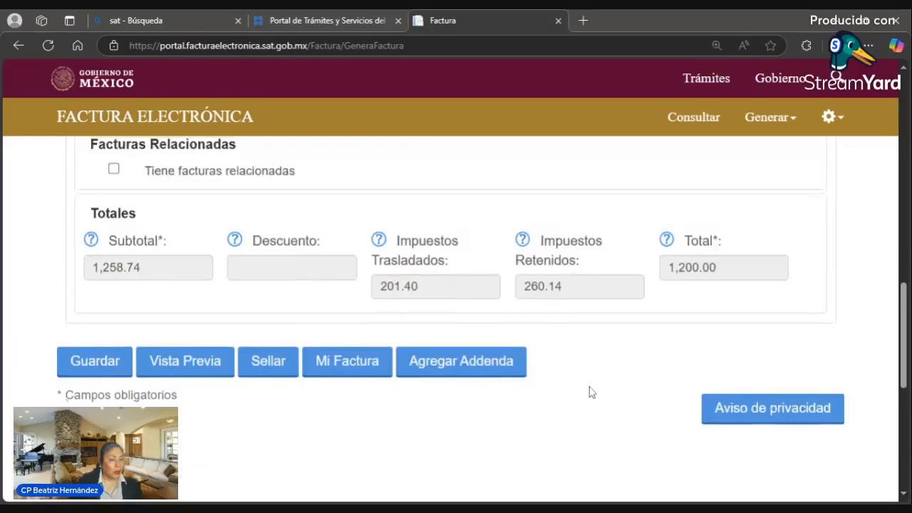
pyautogui.scroll(-4, 590, 391)
pyautogui.scroll(10, 590, 391)
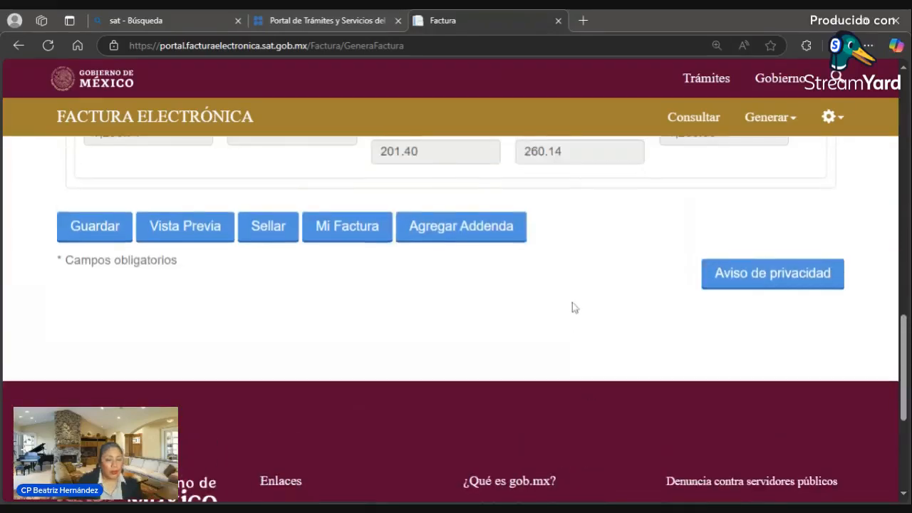
pyautogui.scroll(-4, 568, 324)
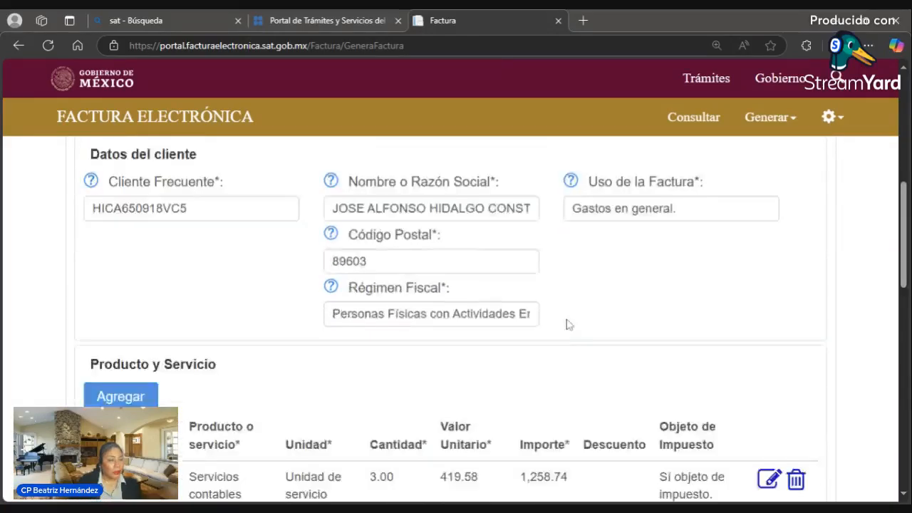
pyautogui.scroll(-2, 567, 323)
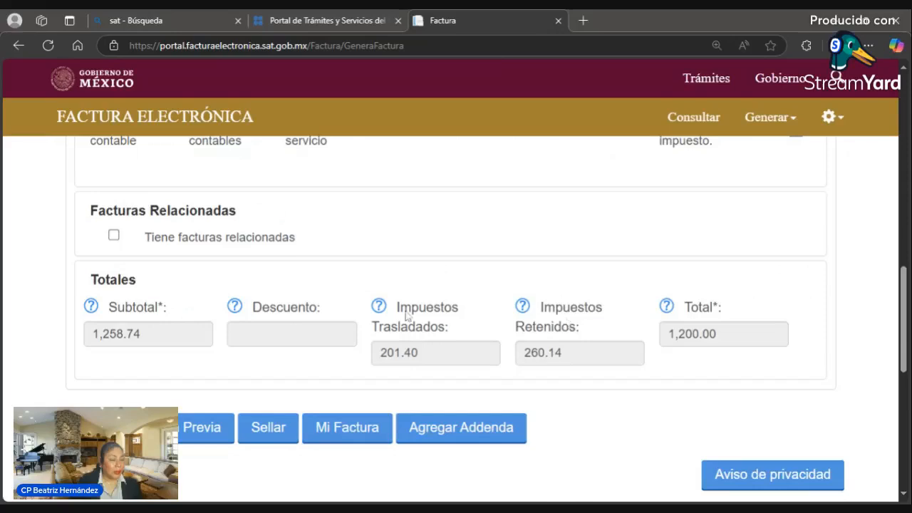
# - Seal the invoice and load the e.firma .key and .cer files
pyautogui.click(281, 434)
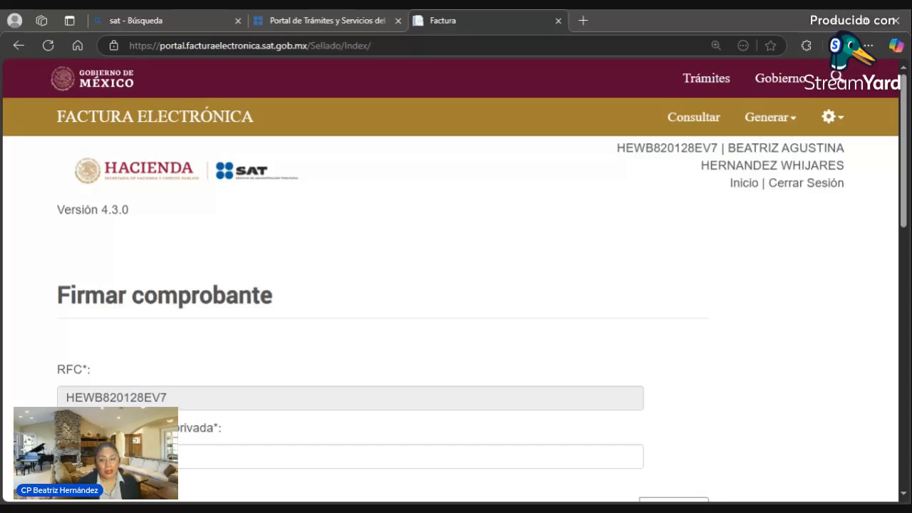
pyautogui.scroll(-3, 359, 352)
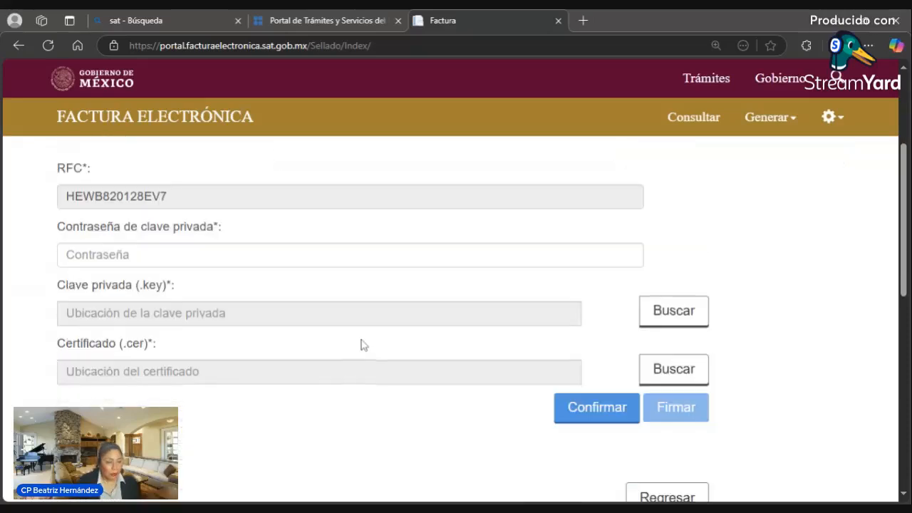
pyautogui.click(661, 319)
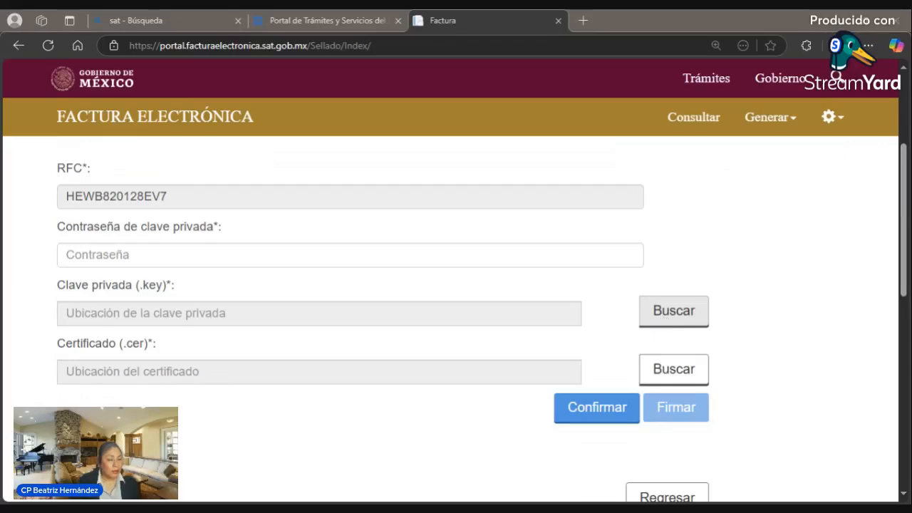
pyautogui.click(680, 368)
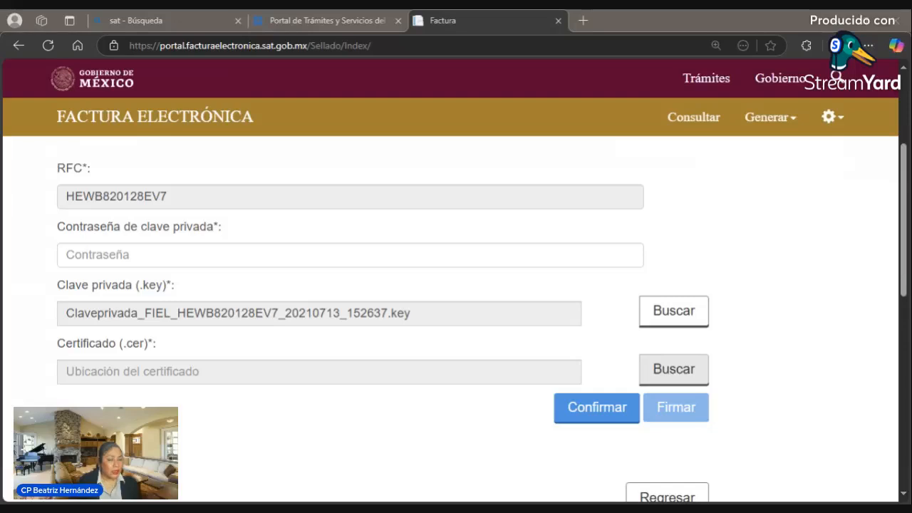
# - Enter the private key password, confirm the credentials, and sign the invoice
pyautogui.click(476, 255)
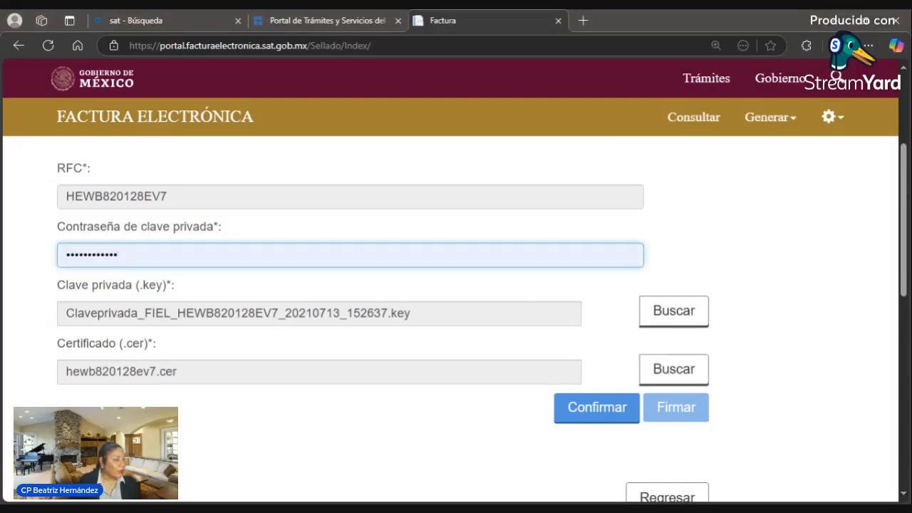
pyautogui.click(615, 410)
pyautogui.click(614, 411)
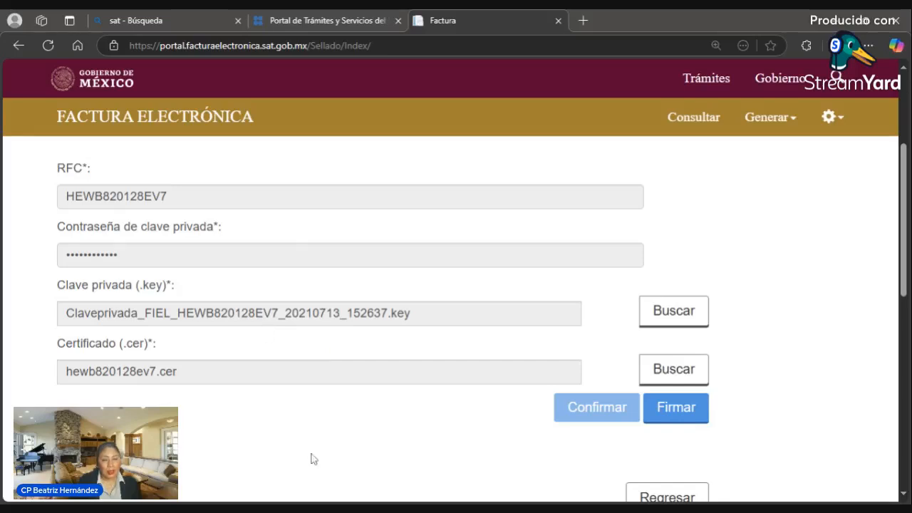
pyautogui.click(662, 415)
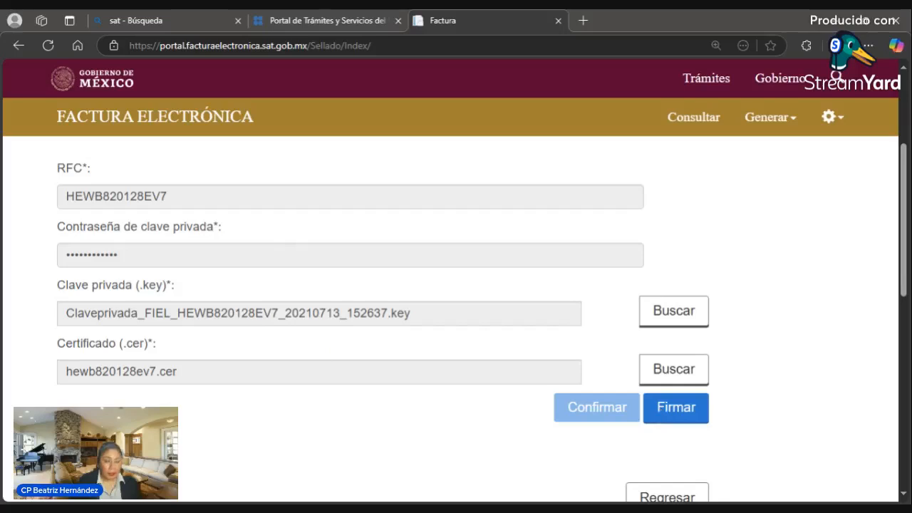
pyautogui.click(662, 414)
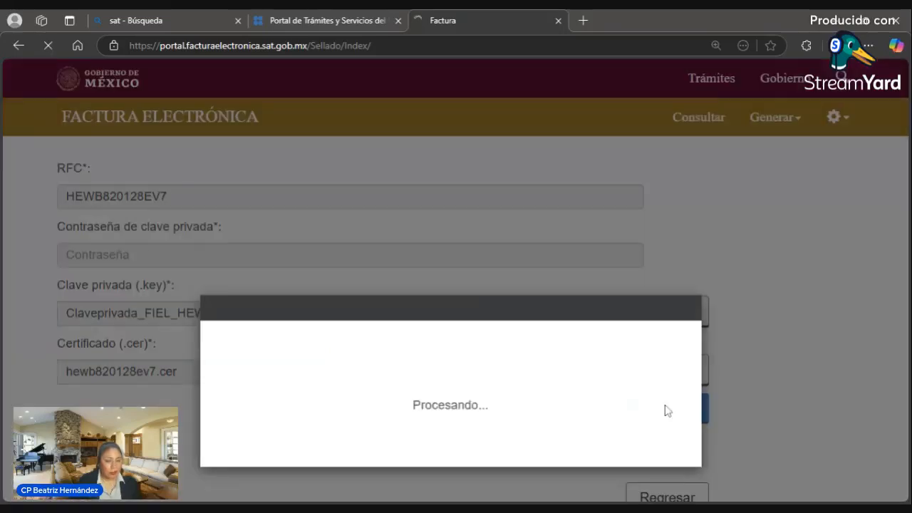
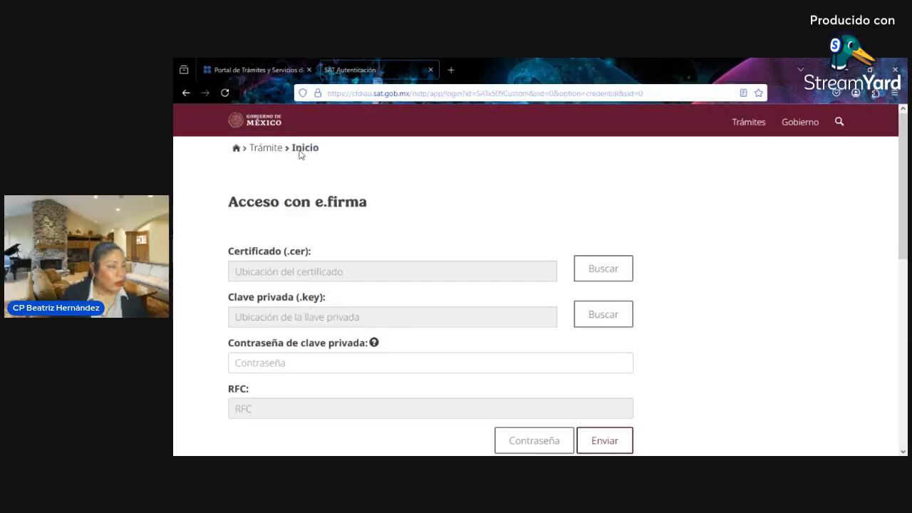
# - Sign in with the e.firma .cer, .key and password, retrying with the newer .key after the error
pyautogui.doubleClick(446, 183)
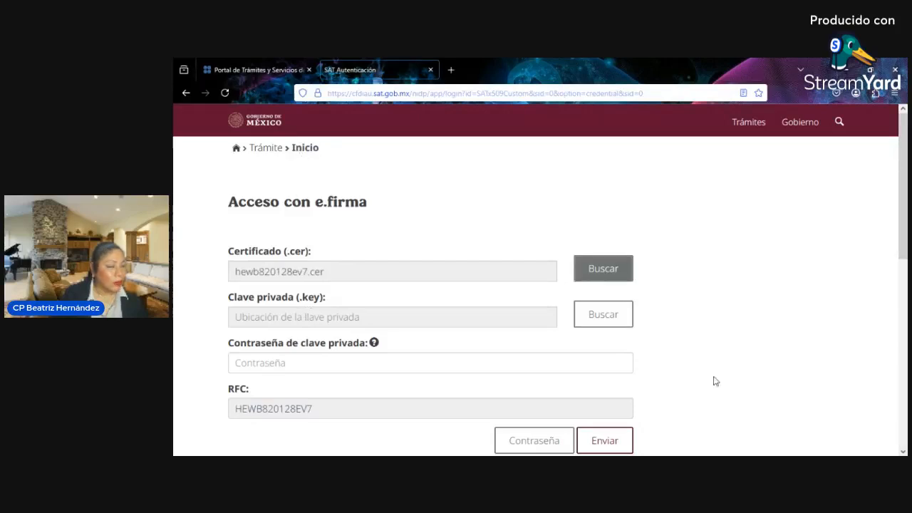
pyautogui.click(582, 313)
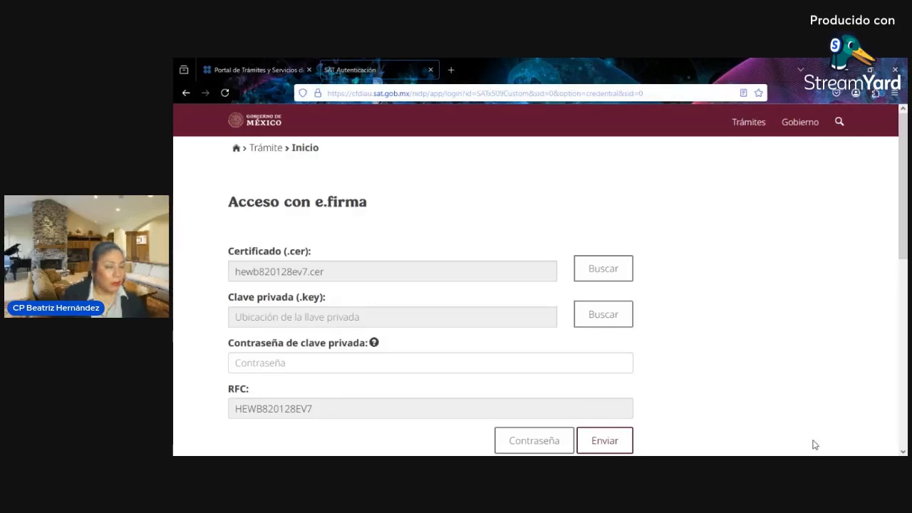
pyautogui.click(554, 359)
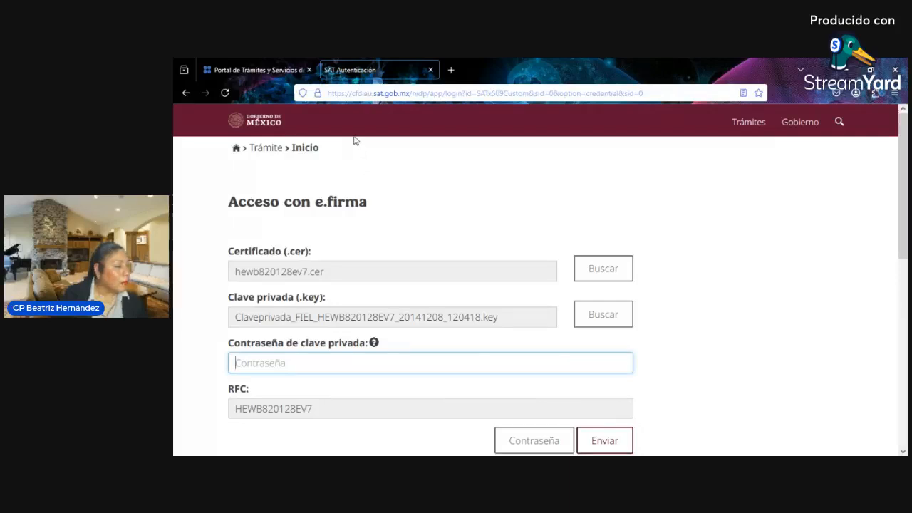
pyautogui.click(363, 183)
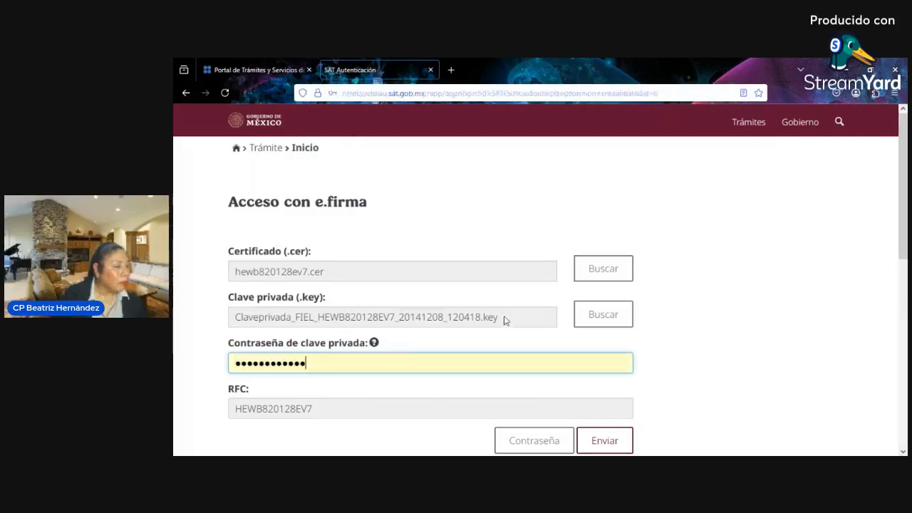
pyautogui.click(605, 439)
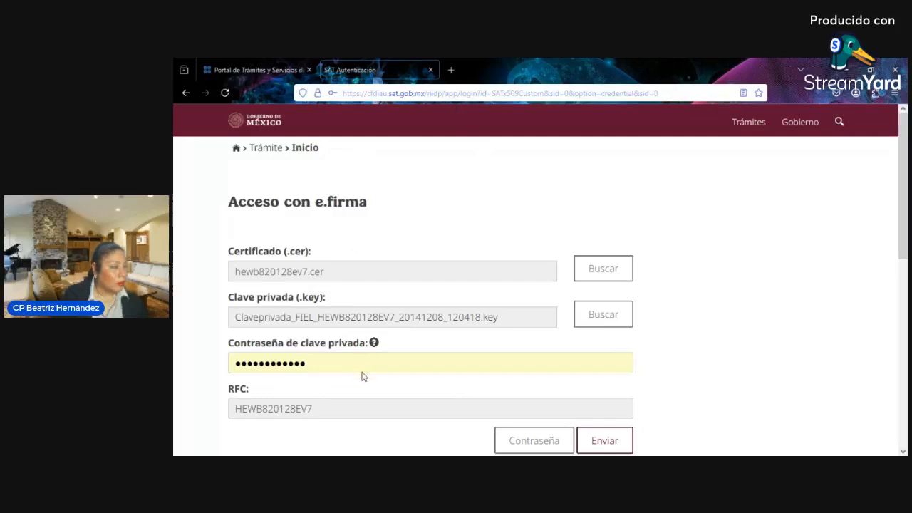
pyautogui.click(343, 138)
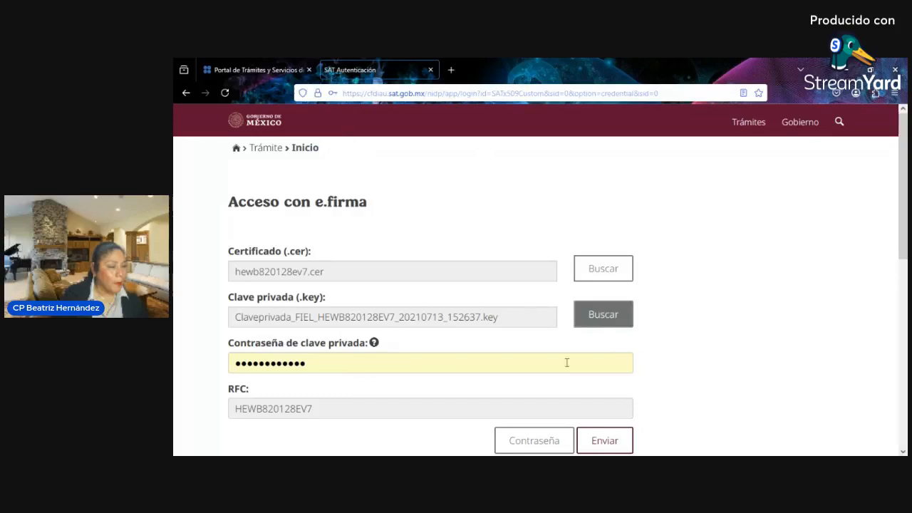
pyautogui.click(602, 441)
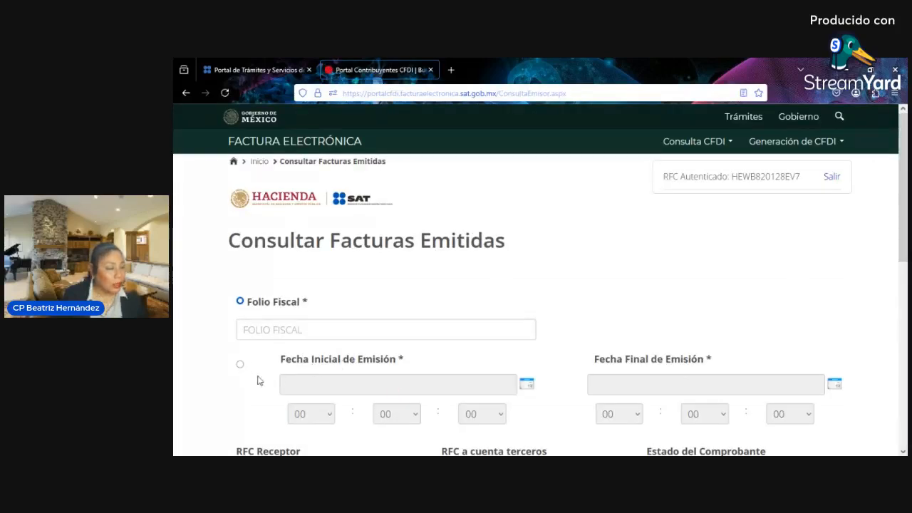
# - Switch the lookup to Fecha de Emisión with the range 01/03/2025 to 12/03/2025
pyautogui.click(240, 366)
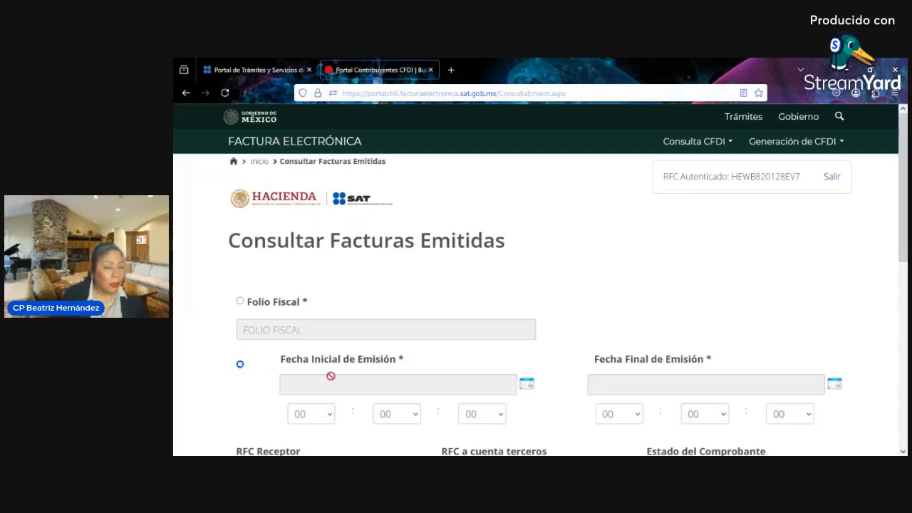
pyautogui.click(527, 387)
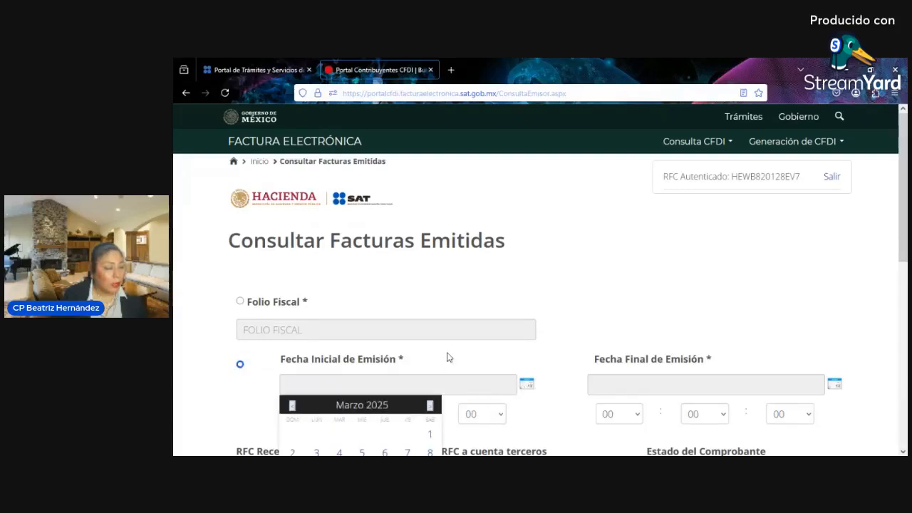
pyautogui.scroll(-2, 446, 355)
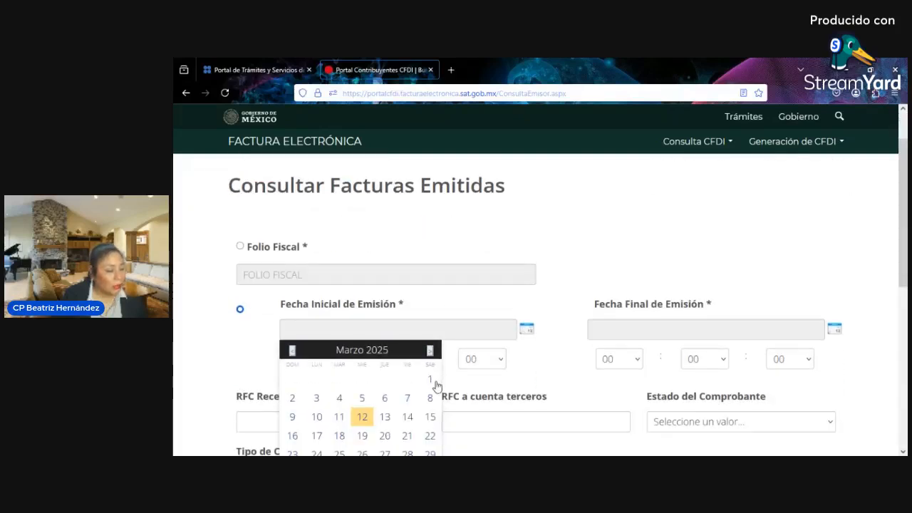
pyautogui.click(431, 379)
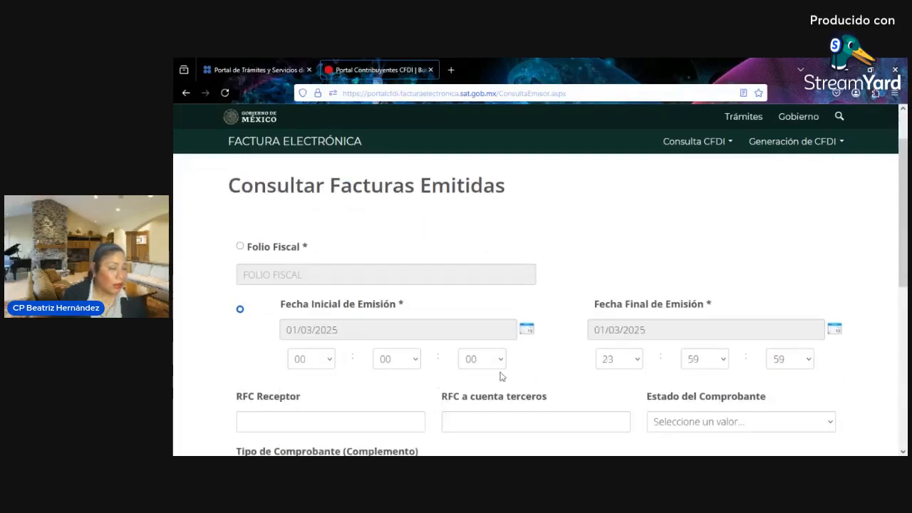
pyautogui.click(835, 329)
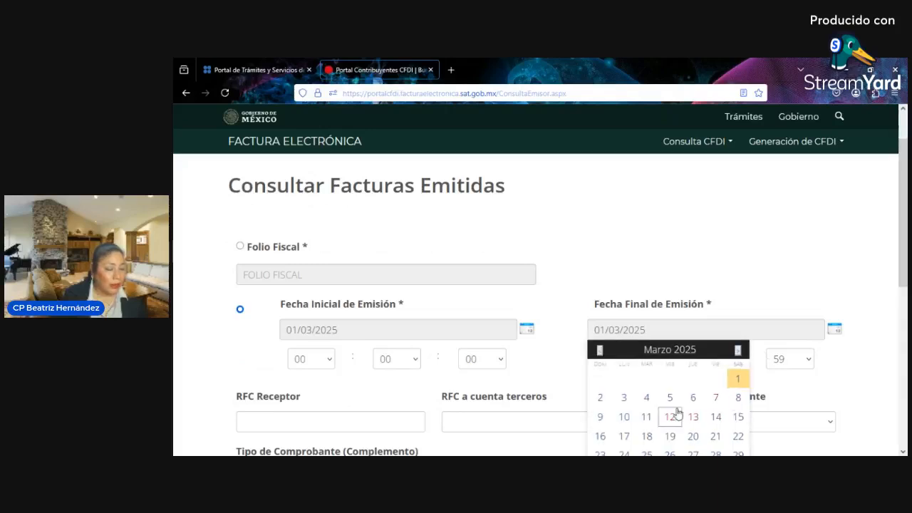
pyautogui.scroll(-1, 673, 402)
pyautogui.scroll(1, 673, 399)
pyautogui.scroll(-2, 670, 391)
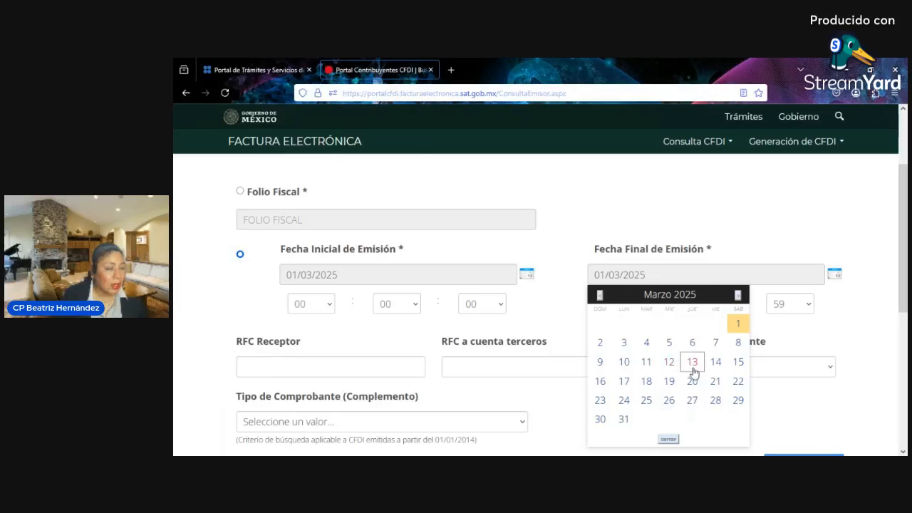
pyautogui.click(674, 364)
pyautogui.scroll(-3, 650, 332)
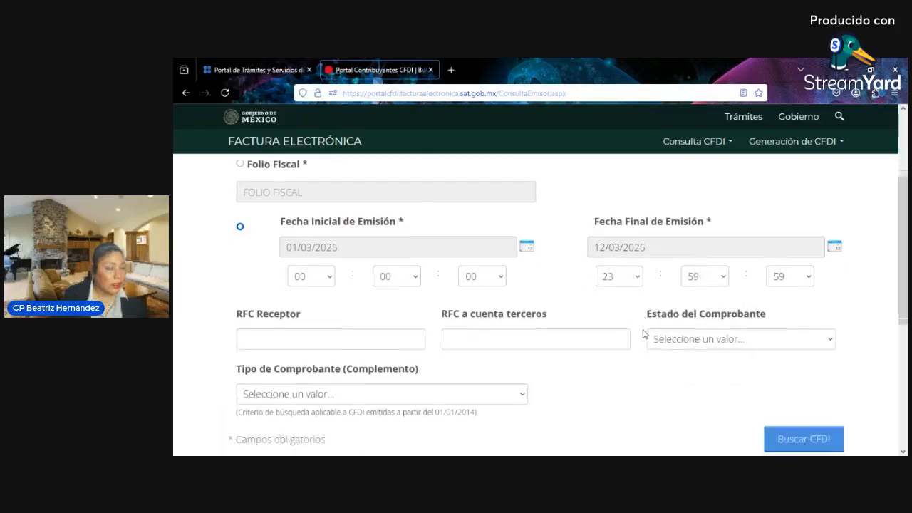
# - Run the issued-invoice search and download the third listed invoice
pyautogui.click(785, 305)
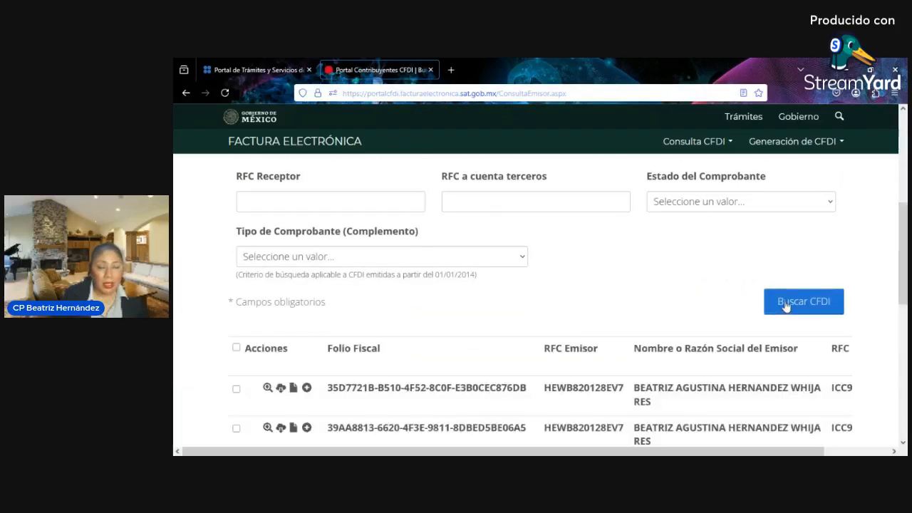
pyautogui.scroll(-3, 620, 290)
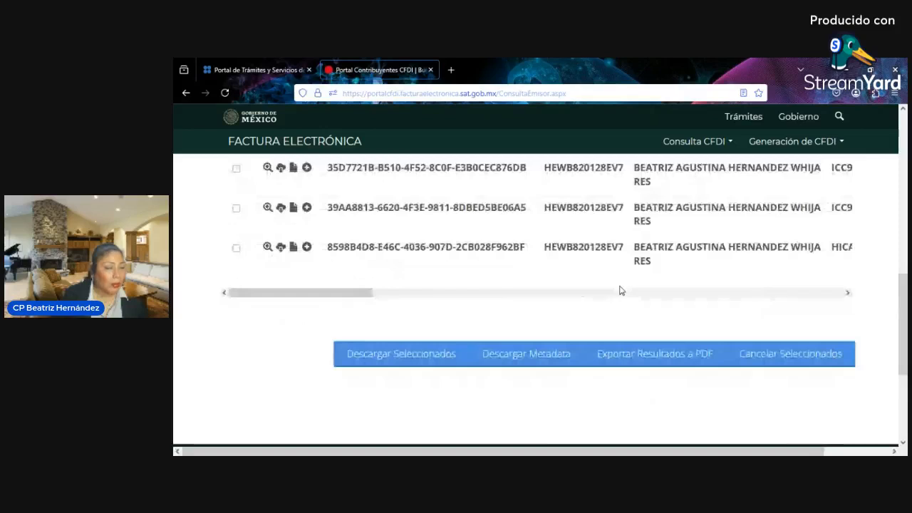
pyautogui.moveTo(330, 293); pyautogui.dragTo(318, 314)
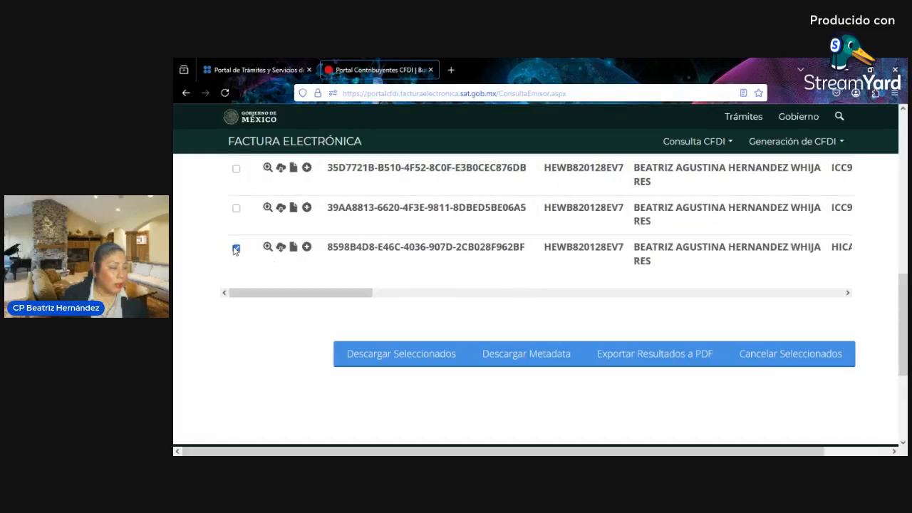
pyautogui.click(364, 349)
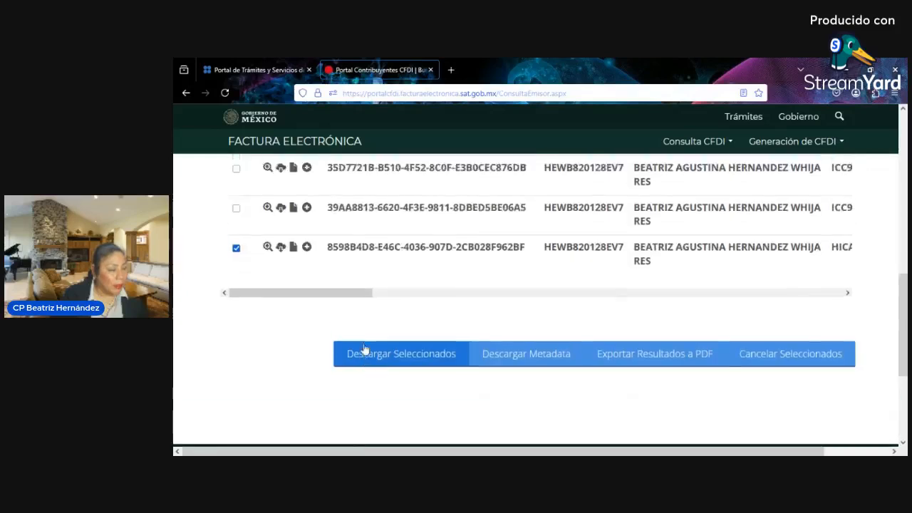
pyautogui.scroll(2, 364, 349)
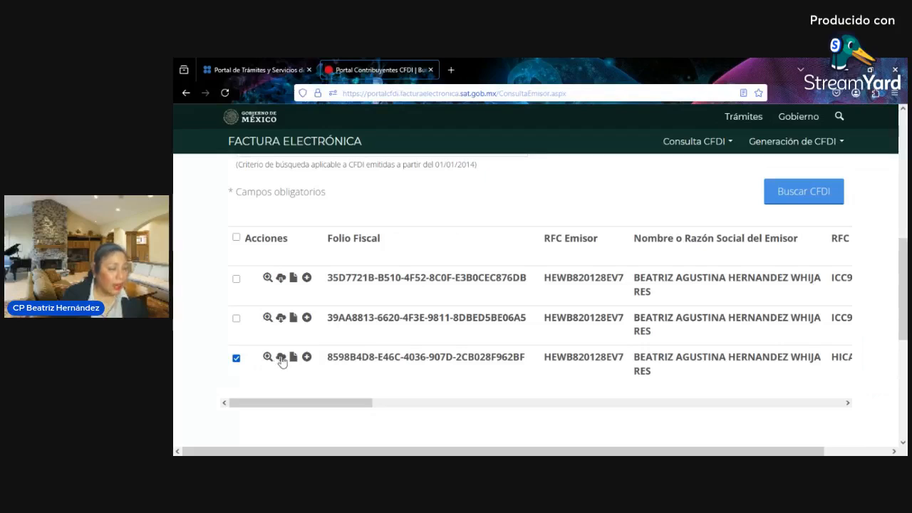
# - Open the third invoice's Addenda form and cancel it without attaching anything
pyautogui.click(307, 360)
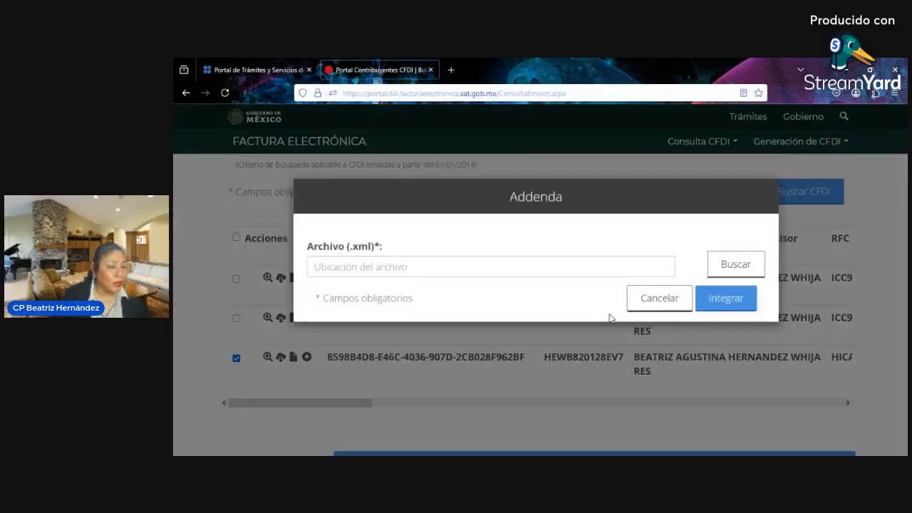
pyautogui.click(658, 298)
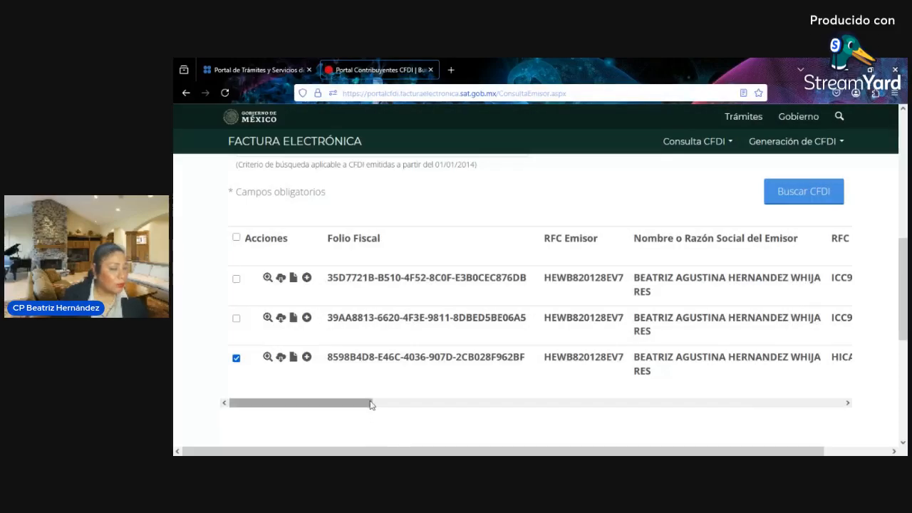
pyautogui.moveTo(371, 405); pyautogui.dragTo(249, 423)
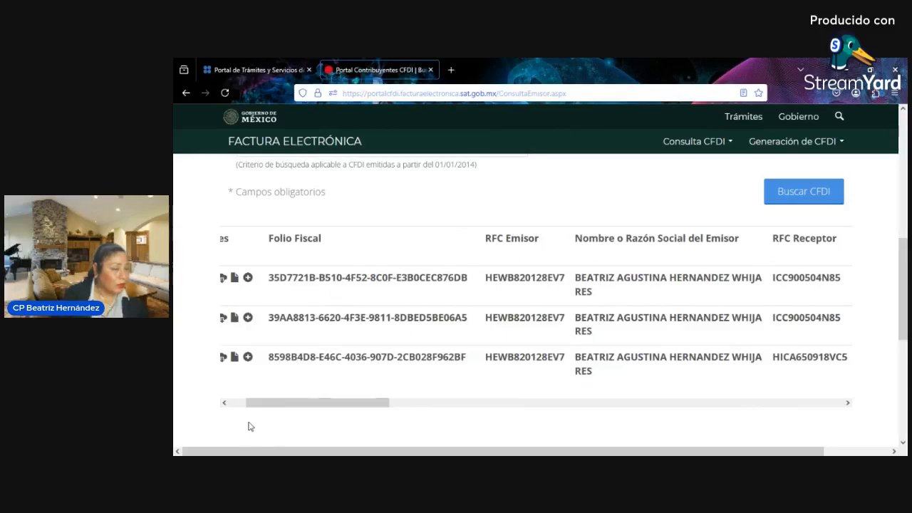
pyautogui.scroll(1, 372, 375)
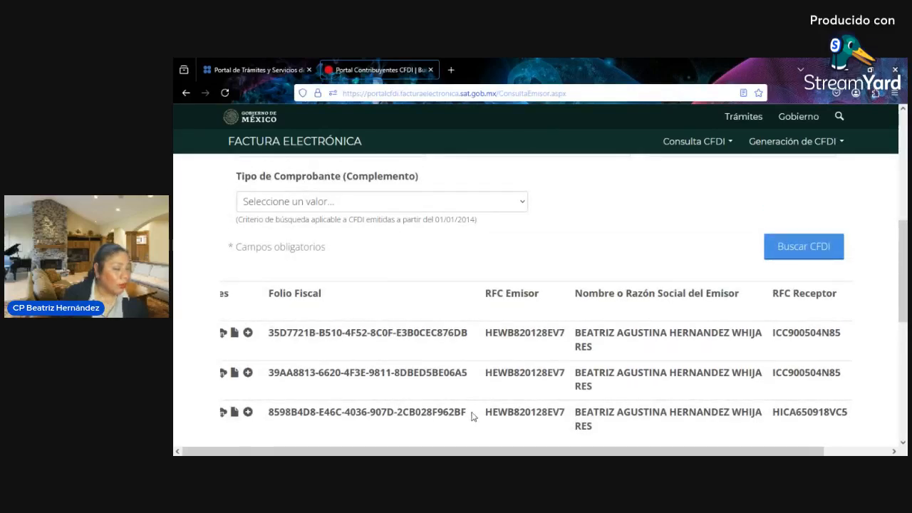
pyautogui.moveTo(473, 415); pyautogui.dragTo(270, 414)
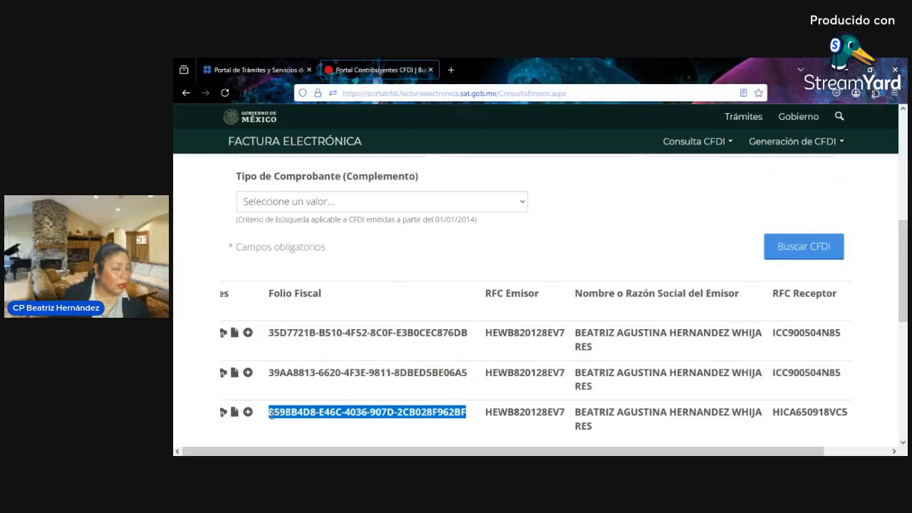
pyautogui.click(284, 426)
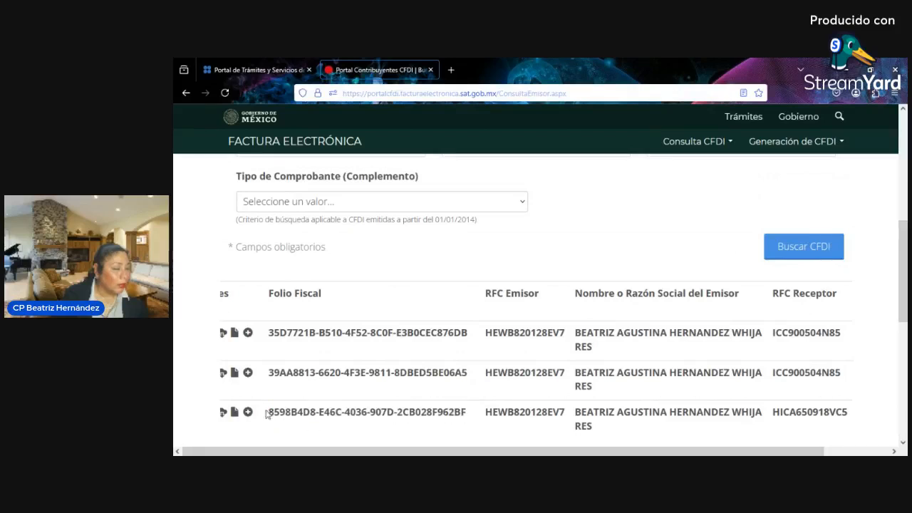
pyautogui.moveTo(270, 411); pyautogui.dragTo(469, 428)
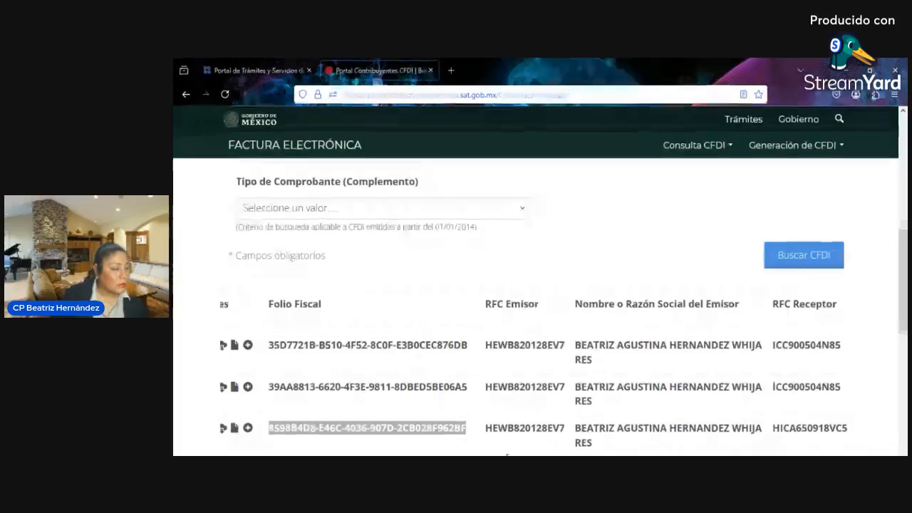
pyautogui.scroll(-3, 515, 431)
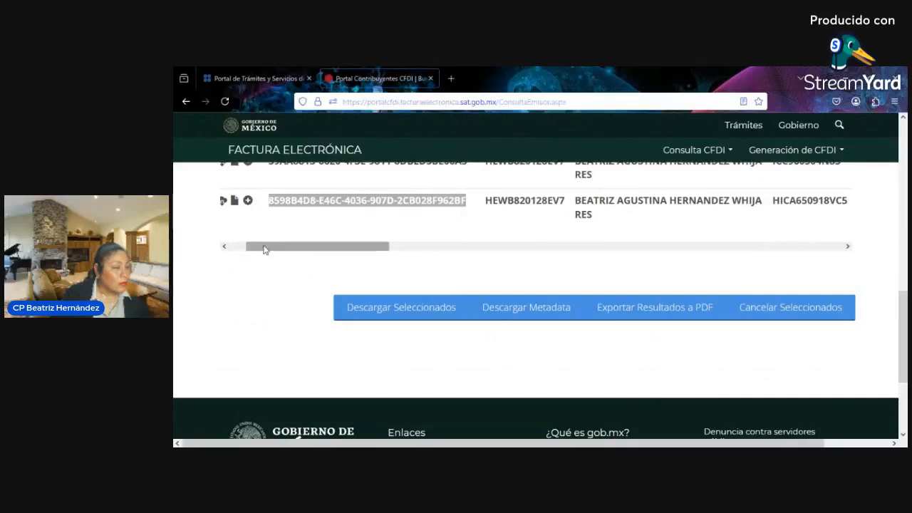
pyautogui.moveTo(265, 249); pyautogui.dragTo(238, 249)
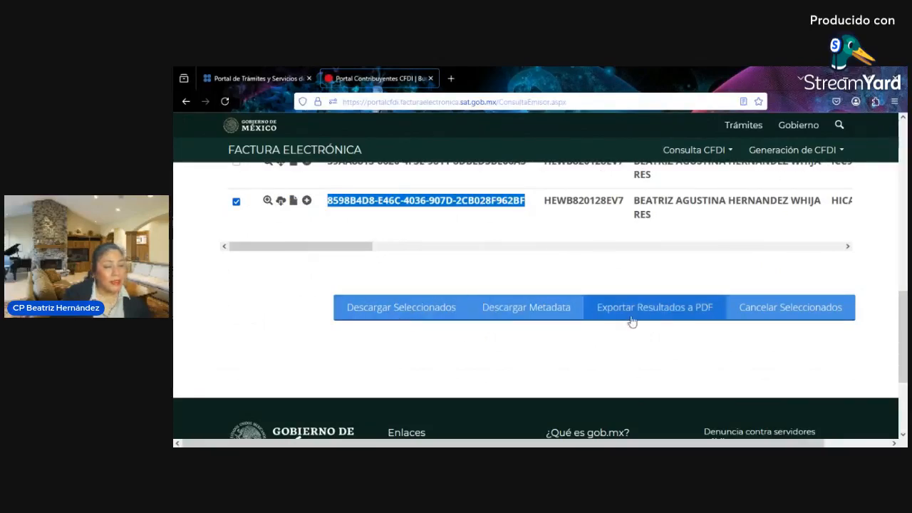
pyautogui.click(475, 233)
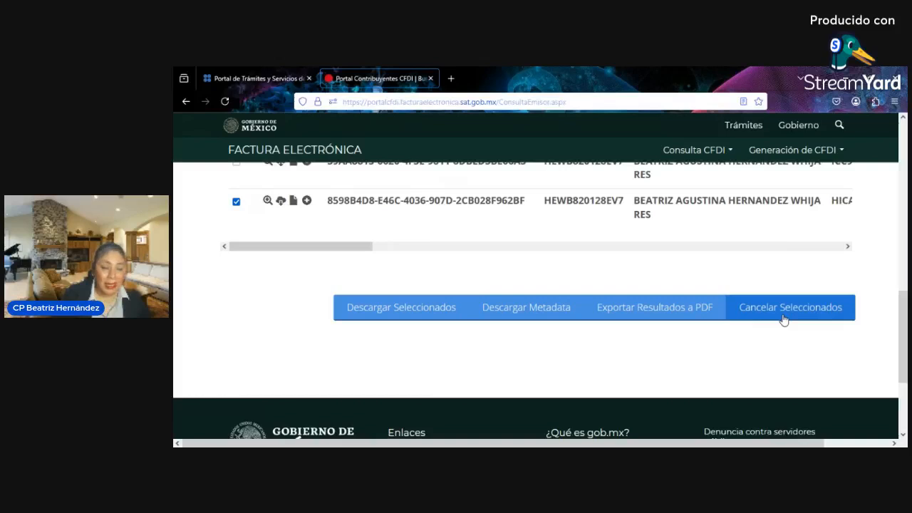
pyautogui.moveTo(342, 247); pyautogui.dragTo(300, 242)
pyautogui.scroll(-1, 324, 282)
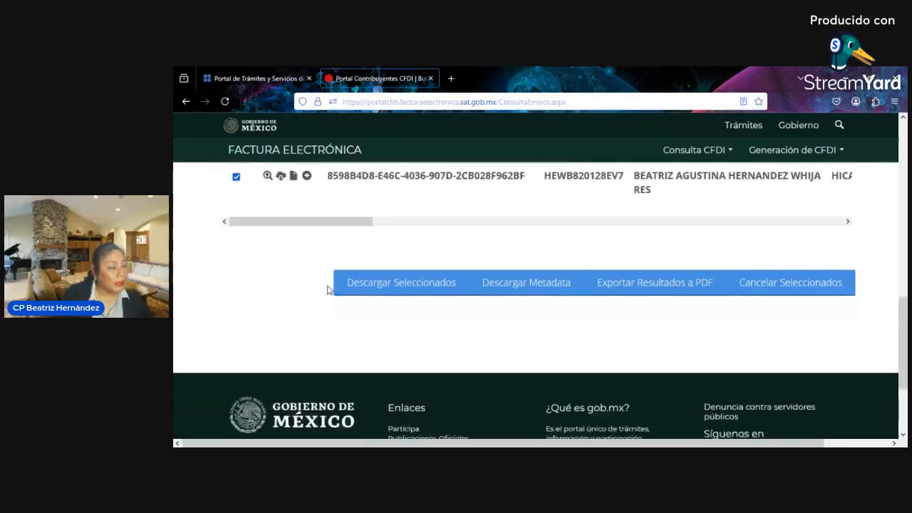
pyautogui.scroll(3, 329, 290)
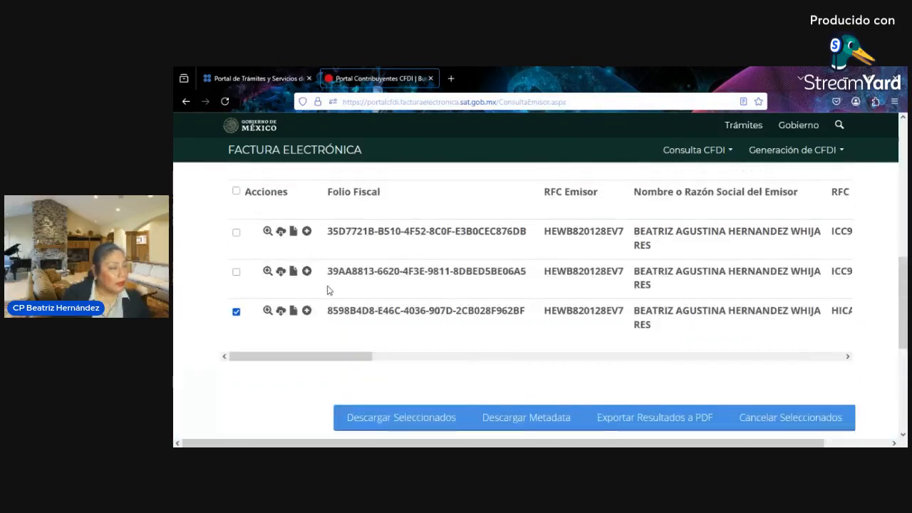
# - Submit the ticked invoice's cancellation with reason 03-No se llevó a cabo la operación instead of 04
pyautogui.click(776, 420)
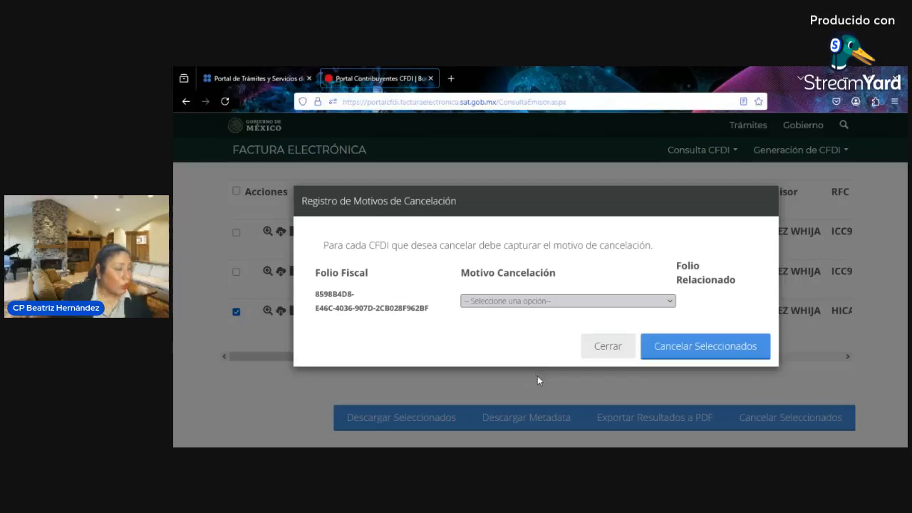
pyautogui.click(581, 373)
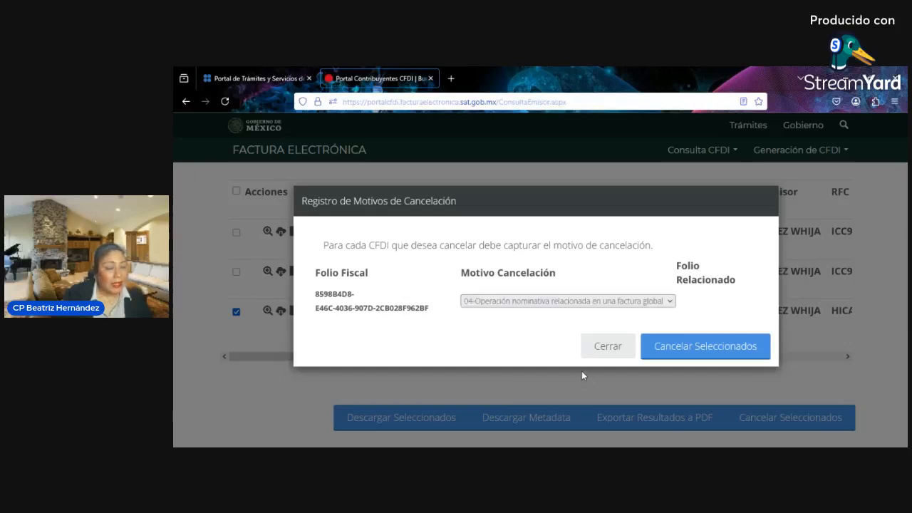
pyautogui.click(597, 306)
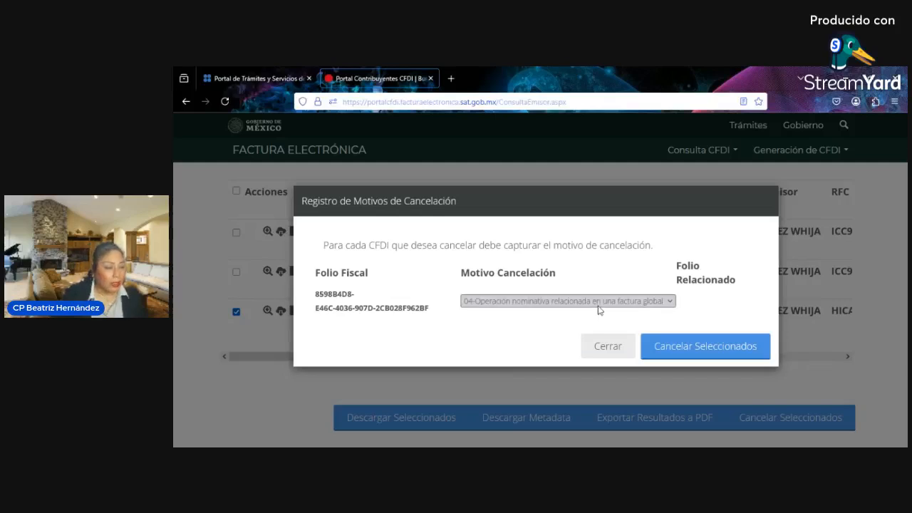
pyautogui.click(543, 364)
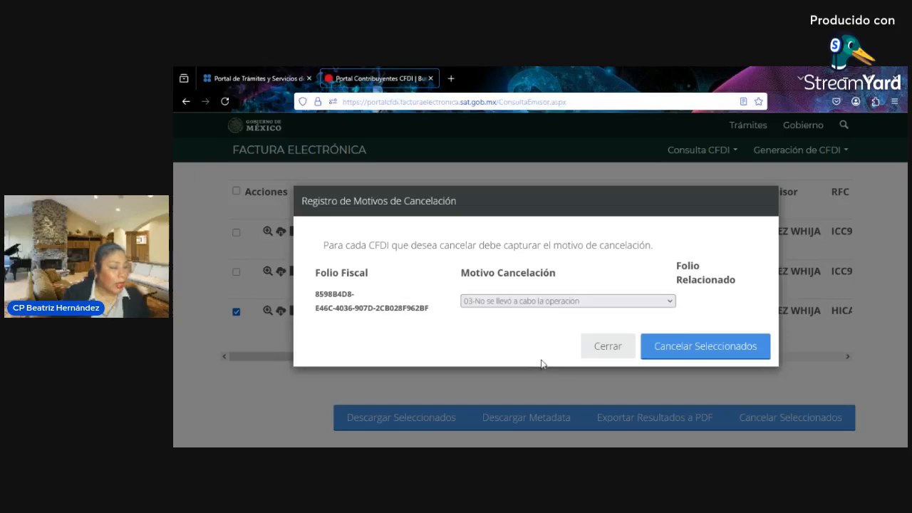
pyautogui.click(667, 349)
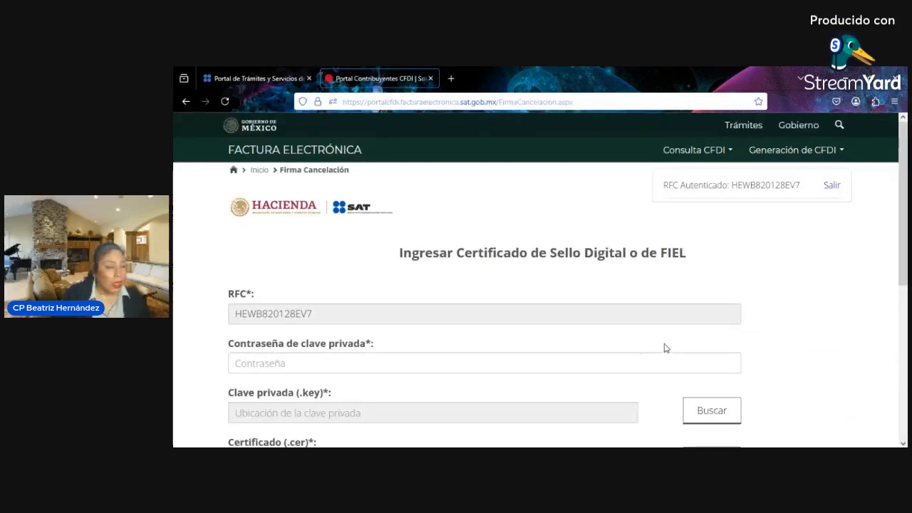
# - Sign the cancellation with the FIEL .key, .cer and pasted password, then confirm it
pyautogui.scroll(-2, 632, 338)
pyautogui.scroll(2, 632, 335)
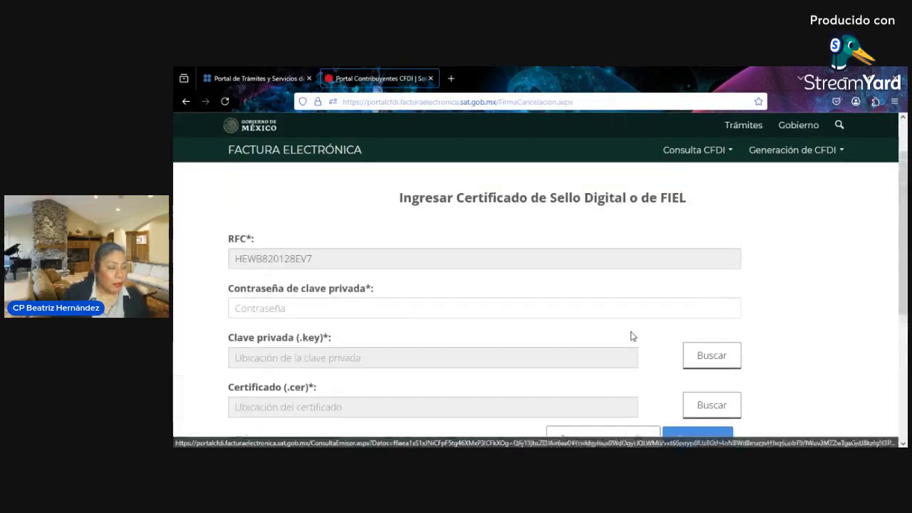
pyautogui.scroll(-1, 668, 321)
pyautogui.click(716, 302)
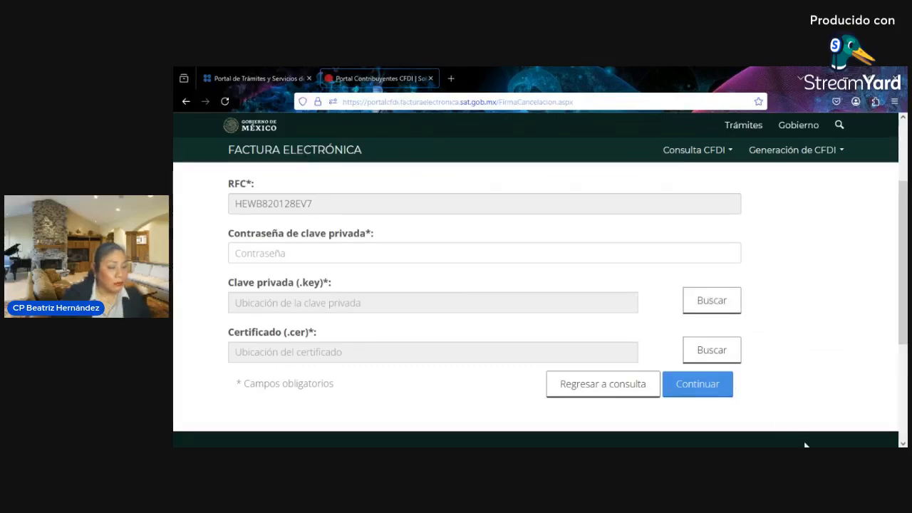
pyautogui.click(713, 347)
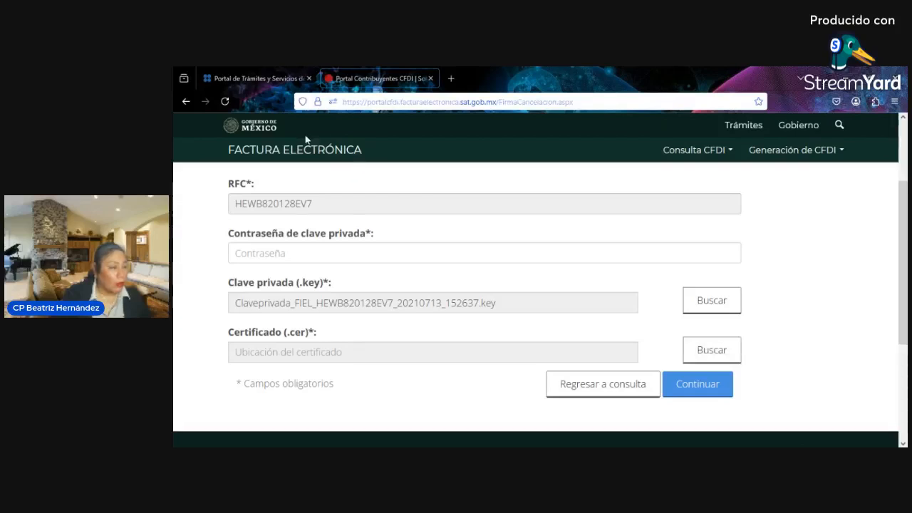
pyautogui.click(800, 442)
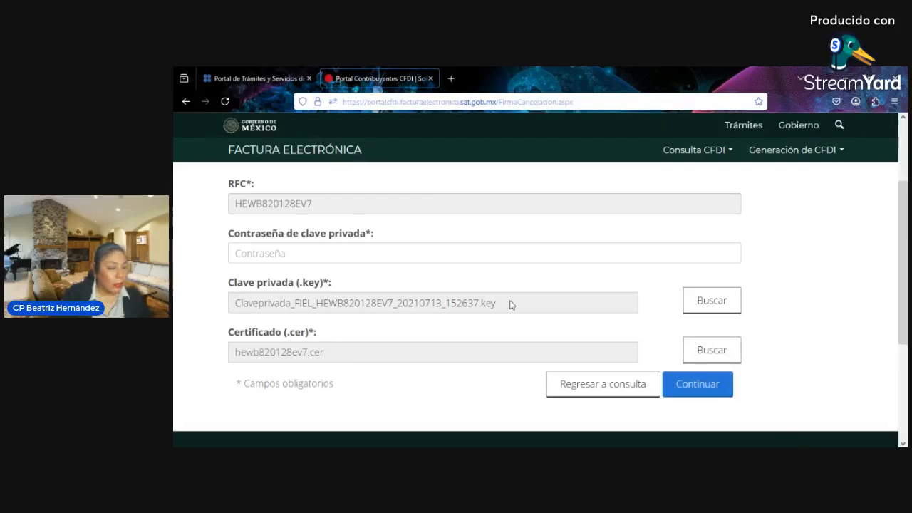
pyautogui.click(464, 255)
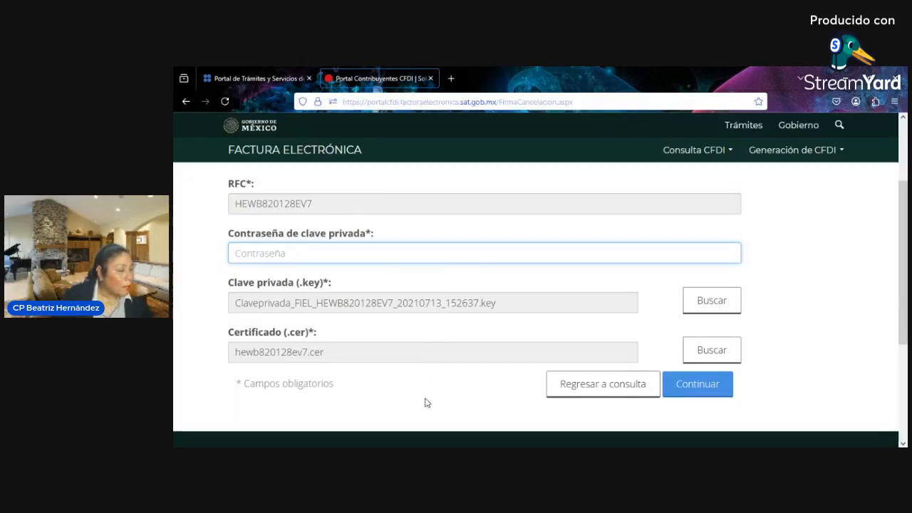
pyautogui.hotkey('ctrl', 'v')
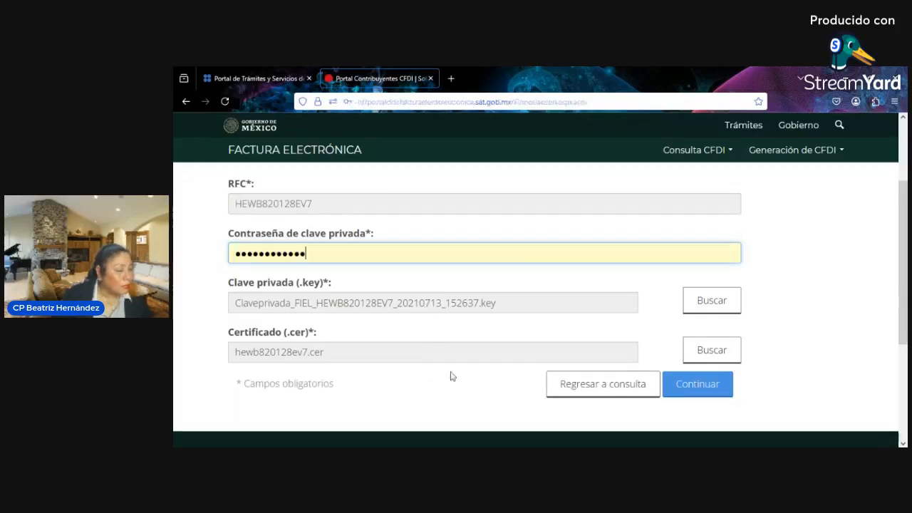
pyautogui.click(713, 385)
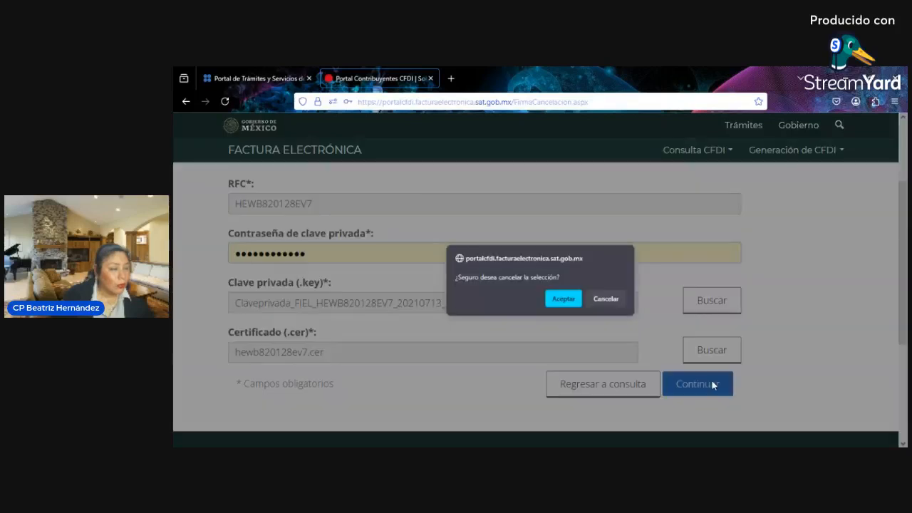
pyautogui.click(562, 298)
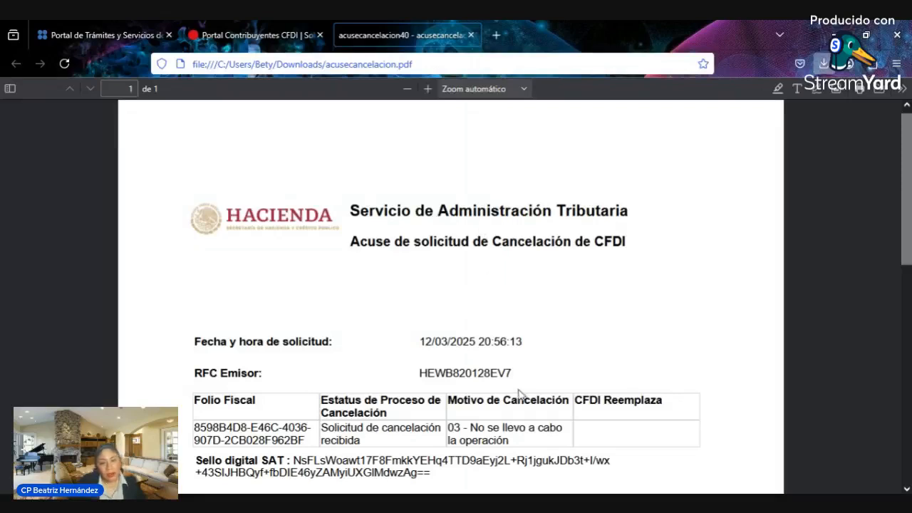
# - Scroll through acusecancelacion.pdf showing reason 03 and 'Solicitud de cancelación recibida'
pyautogui.scroll(-2, 513, 339)
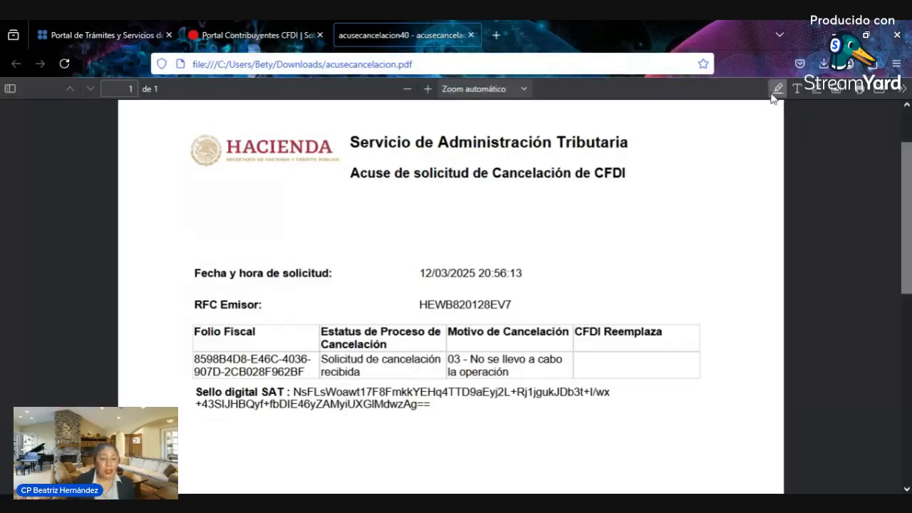
# - Close the acknowledgment PDF and go back to Consultar Facturas Emitidas
pyautogui.click(471, 34)
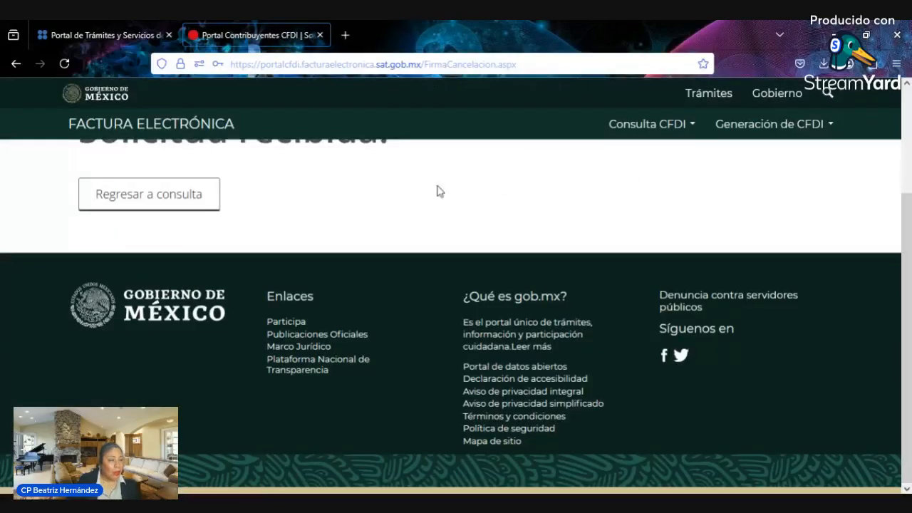
pyautogui.scroll(3, 359, 228)
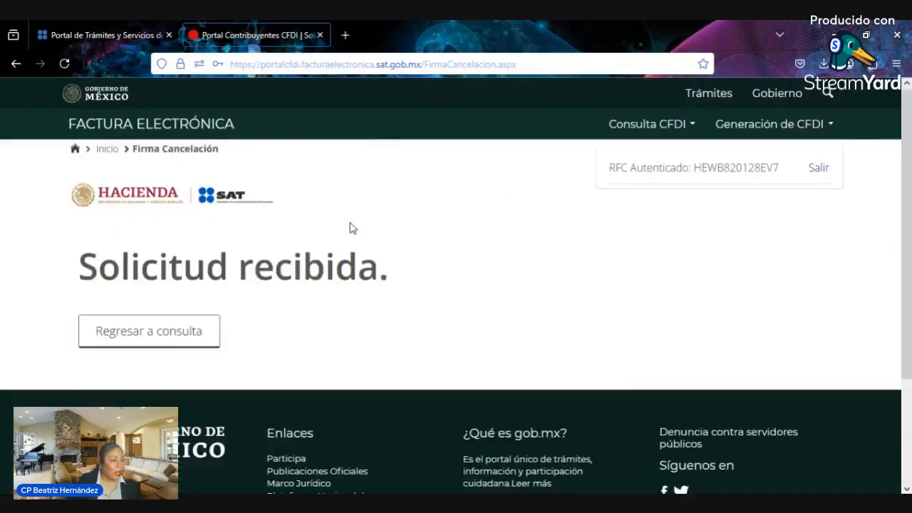
pyautogui.click(114, 153)
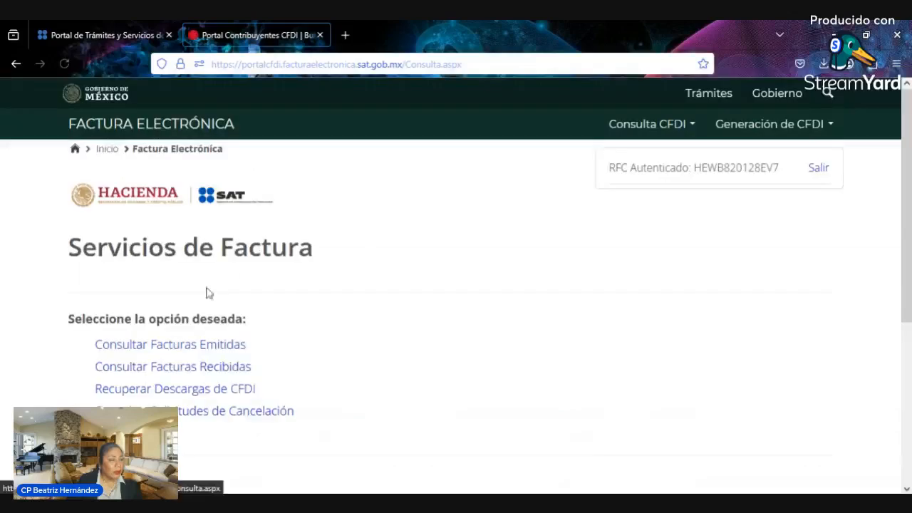
pyautogui.click(214, 352)
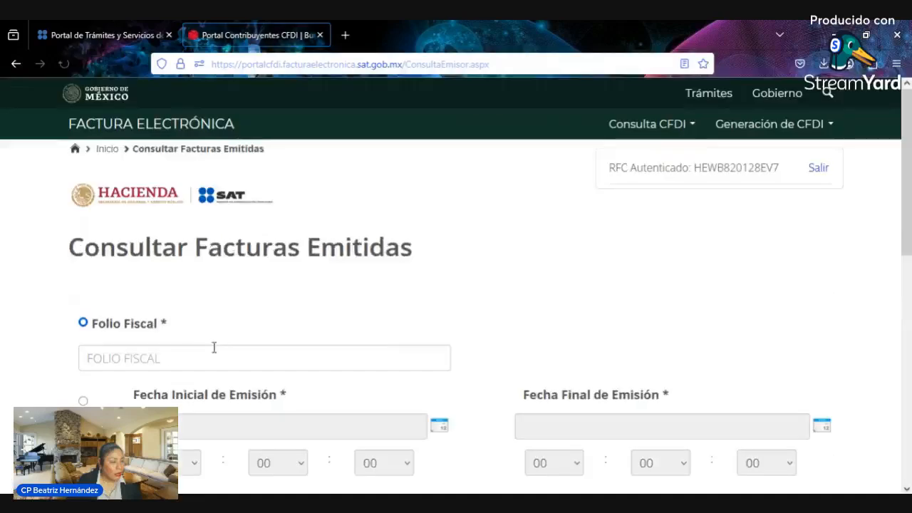
pyautogui.scroll(-3, 399, 338)
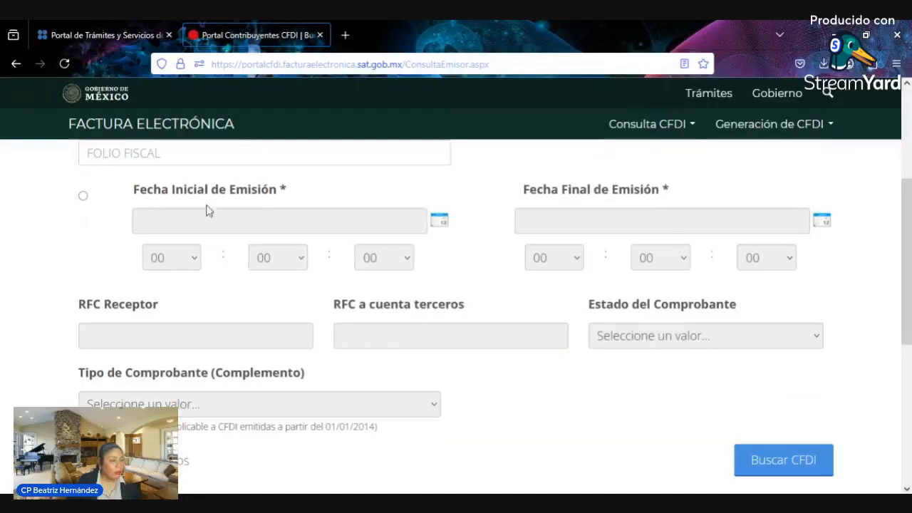
# - Search issued invoices by Fecha de Emisión from 01/03/2025 to 12/03/2025
pyautogui.click(84, 196)
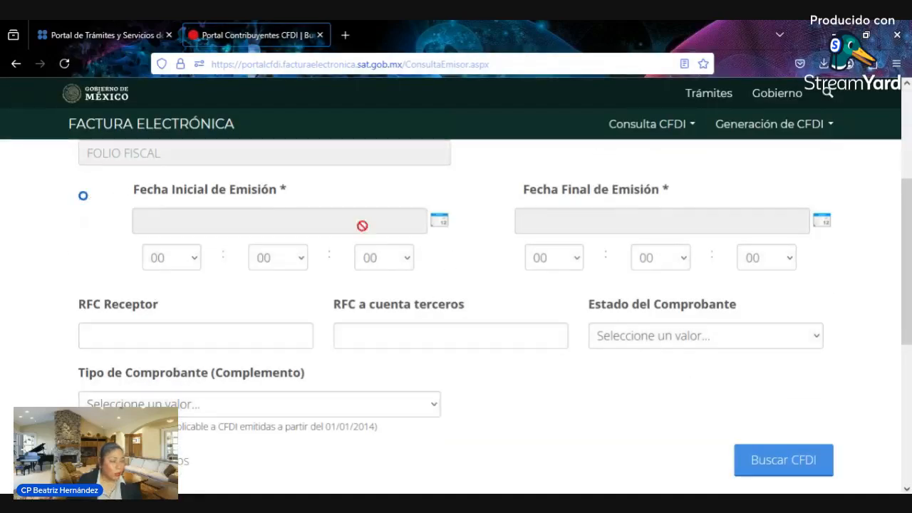
pyautogui.click(441, 233)
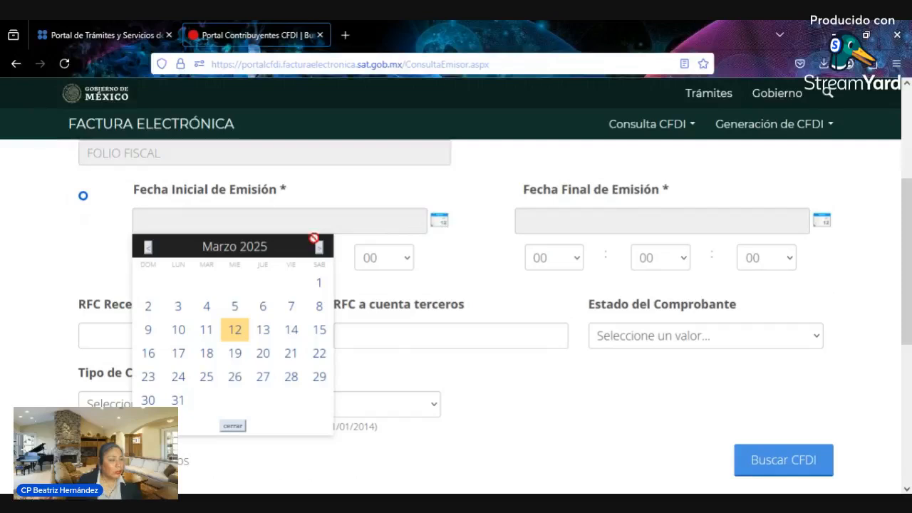
pyautogui.click(319, 285)
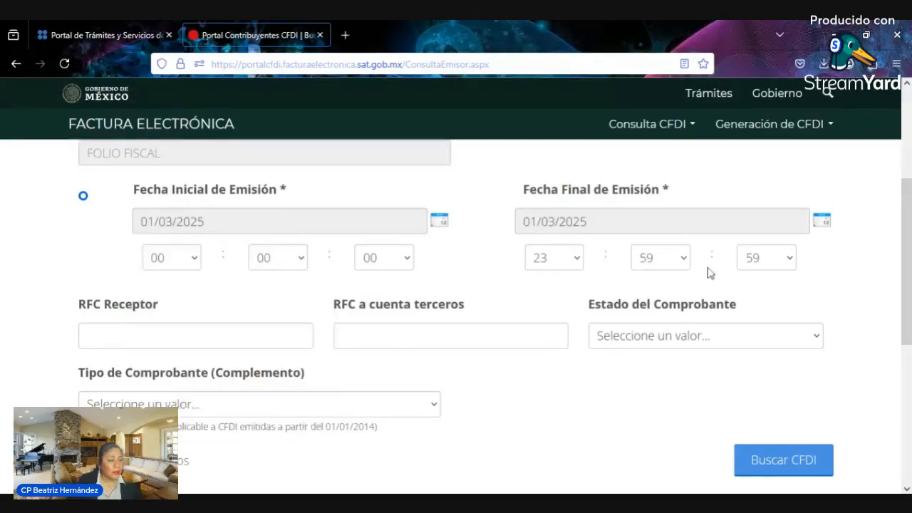
pyautogui.click(821, 226)
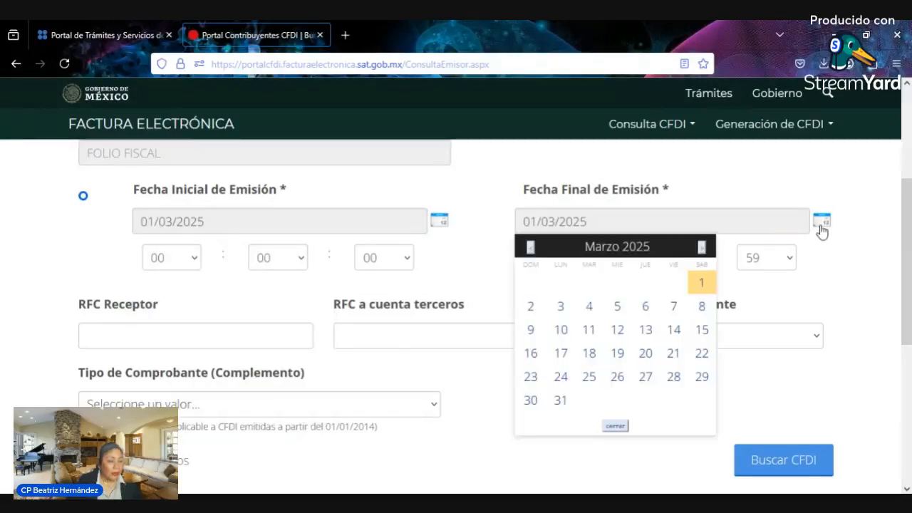
pyautogui.click(618, 330)
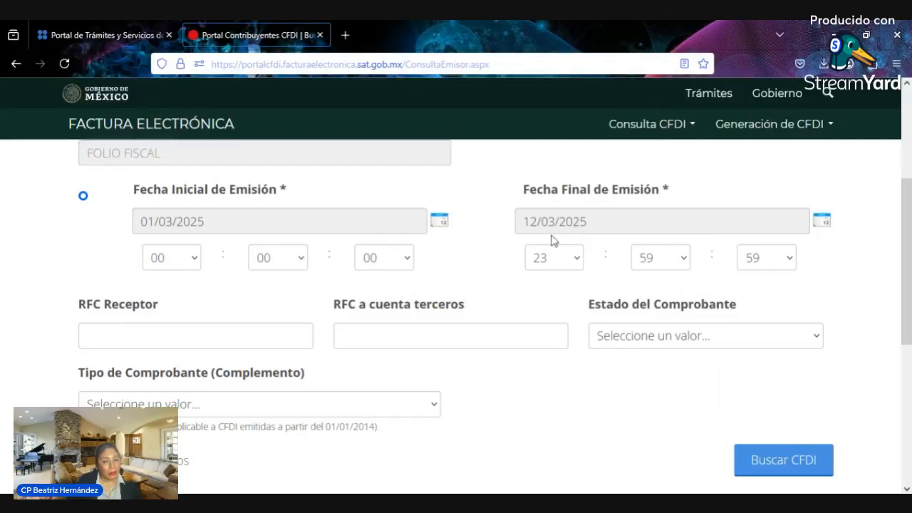
pyautogui.scroll(-2, 515, 301)
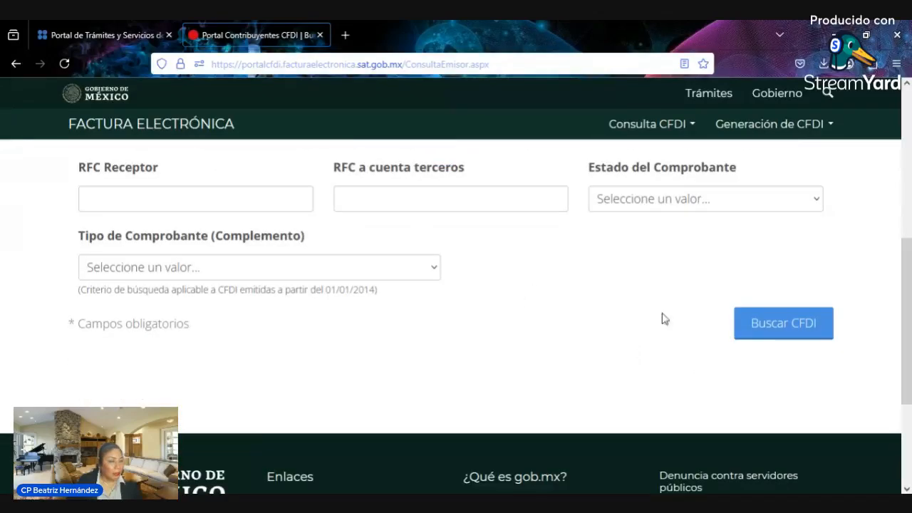
pyautogui.click(762, 333)
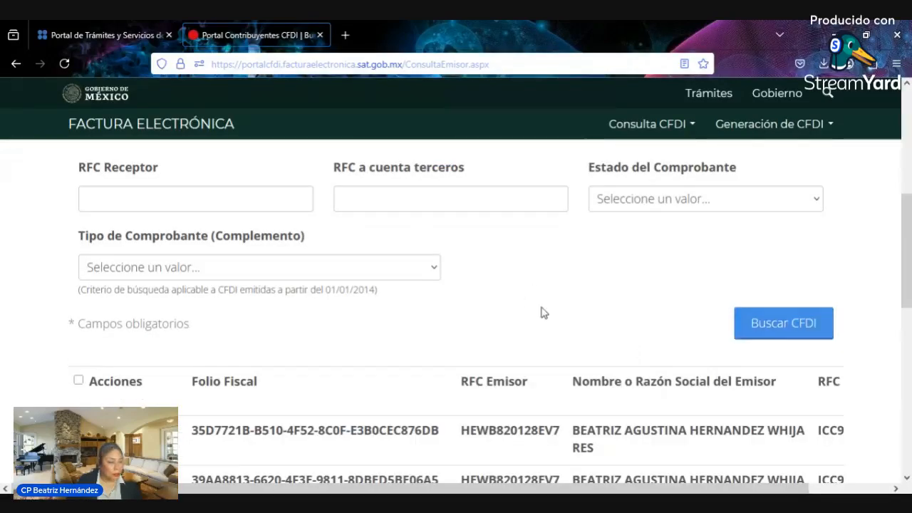
pyautogui.scroll(-3, 495, 329)
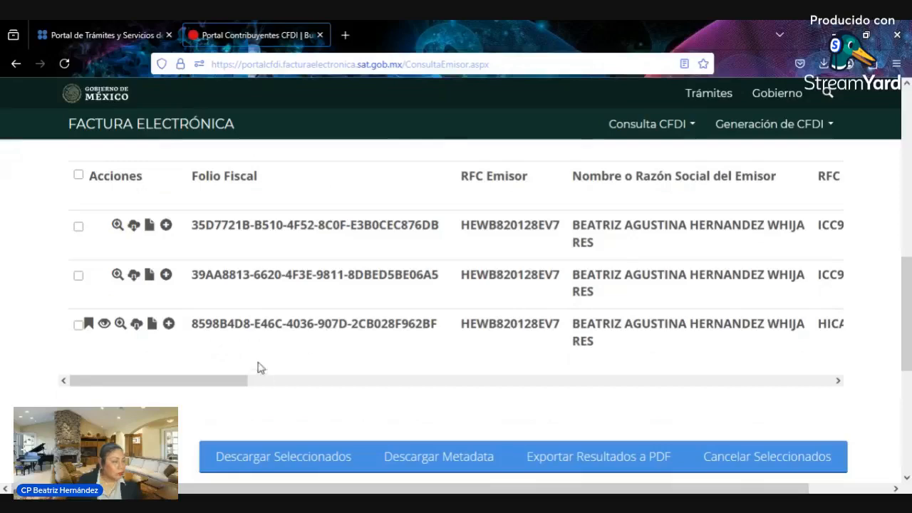
pyautogui.moveTo(240, 385); pyautogui.dragTo(210, 369)
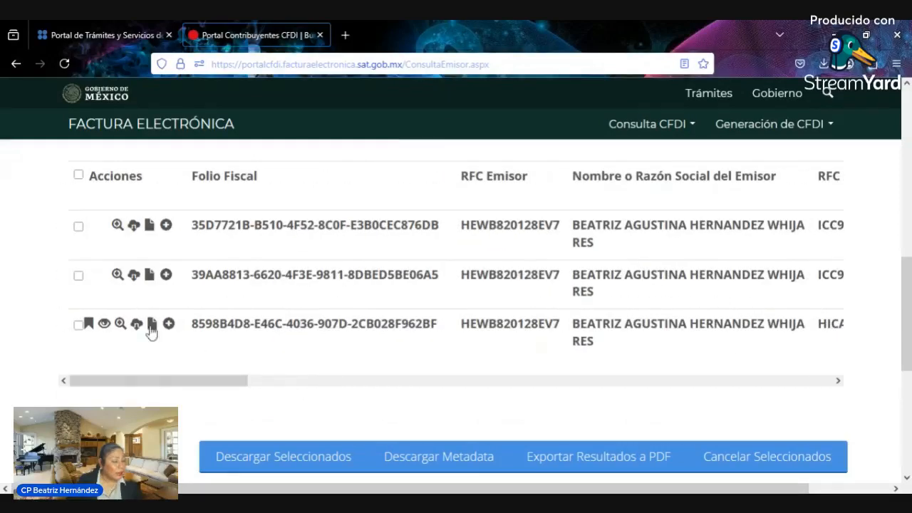
# - Review the cancelled invoice's 'Cancelado sin aceptación' acknowledgment PDF, then close it
pyautogui.click(88, 325)
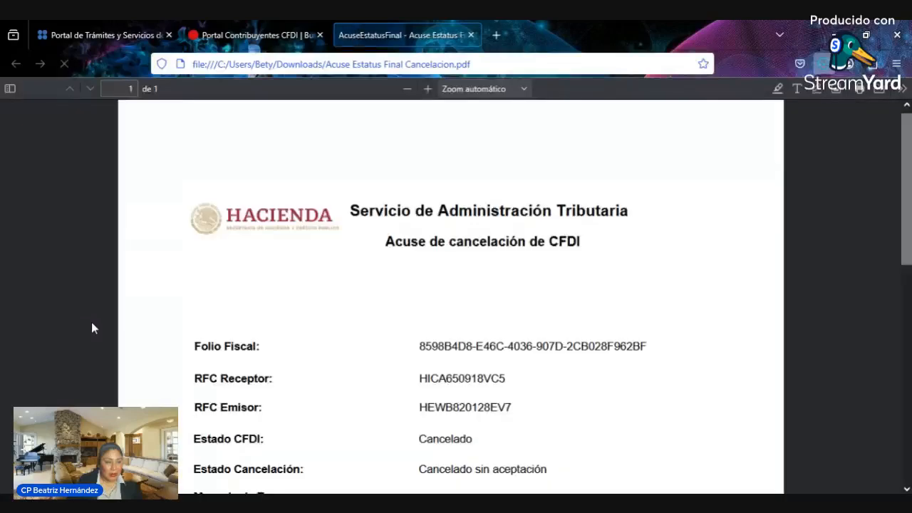
pyautogui.scroll(-3, 310, 347)
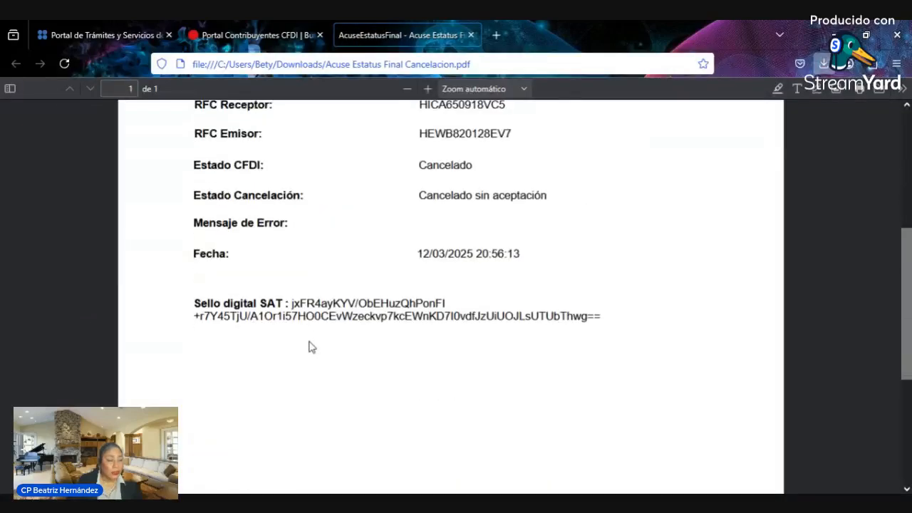
pyautogui.scroll(2, 311, 349)
pyautogui.scroll(-2, 312, 348)
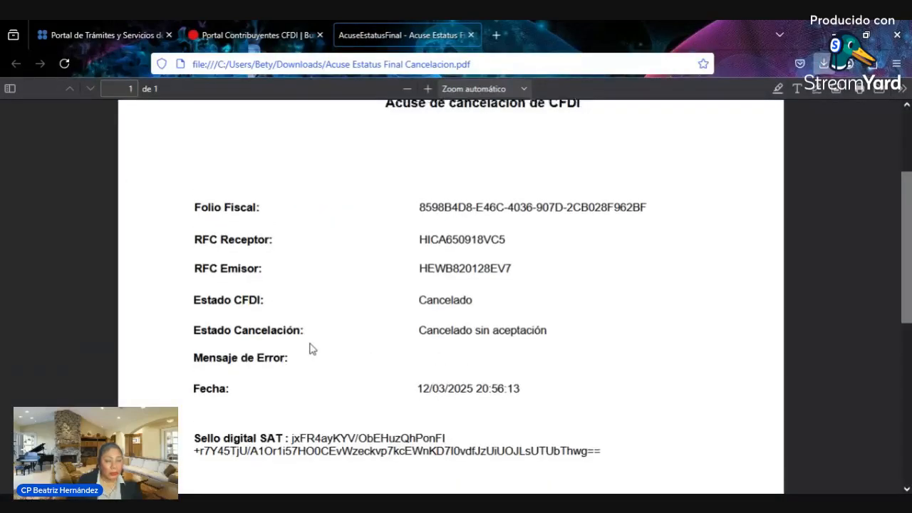
pyautogui.click(471, 36)
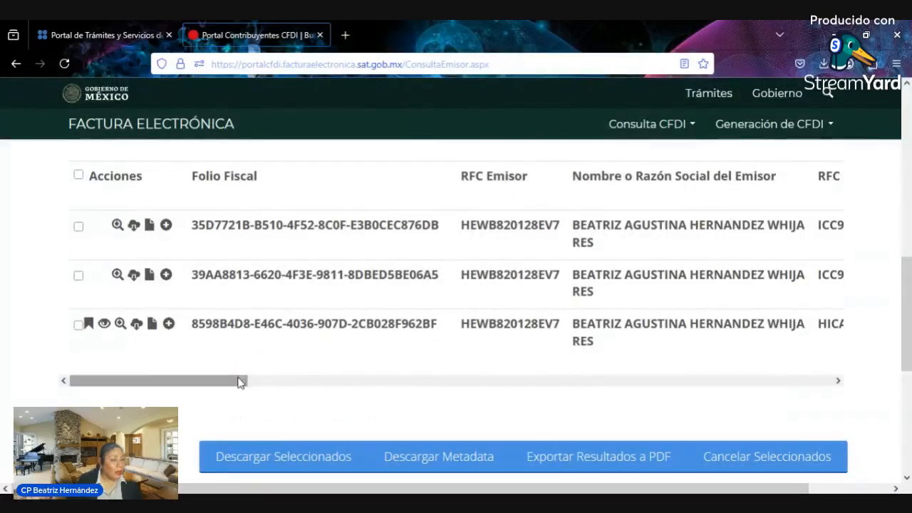
# - Tick the second invoice and submit its cancellation with reason 03
pyautogui.hscroll(3, 285, 399)
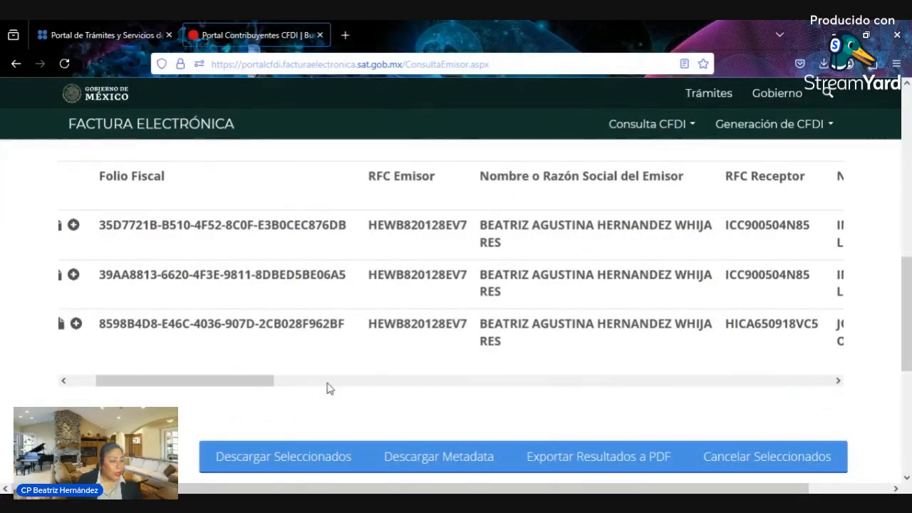
pyautogui.moveTo(249, 383); pyautogui.dragTo(171, 324)
pyautogui.click(80, 277)
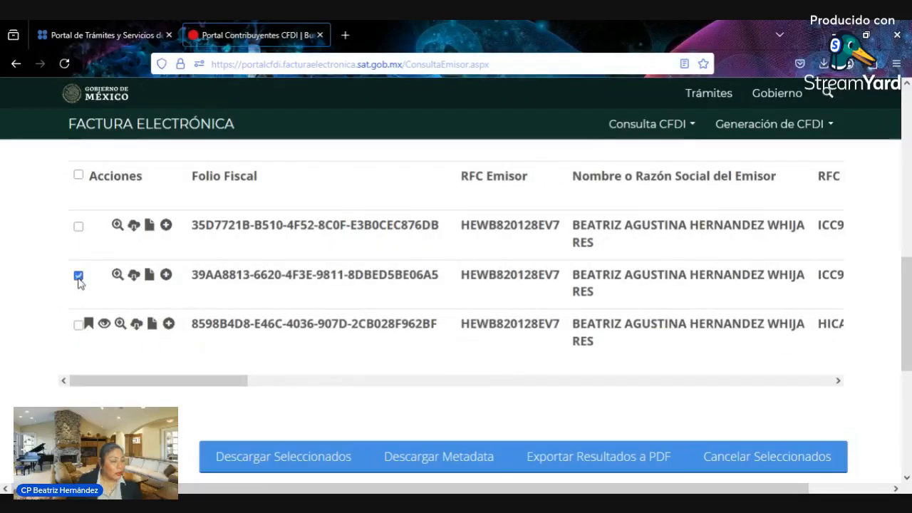
pyautogui.scroll(-2, 350, 320)
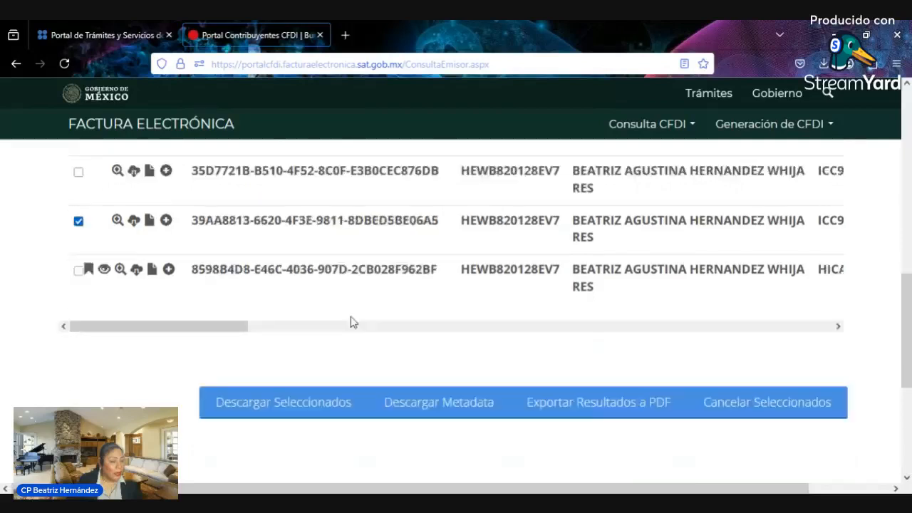
pyautogui.click(759, 335)
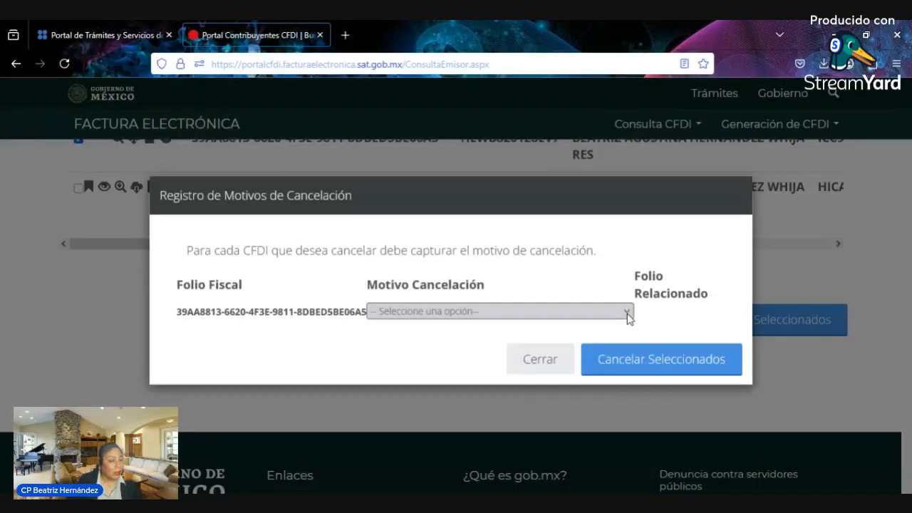
pyautogui.click(464, 382)
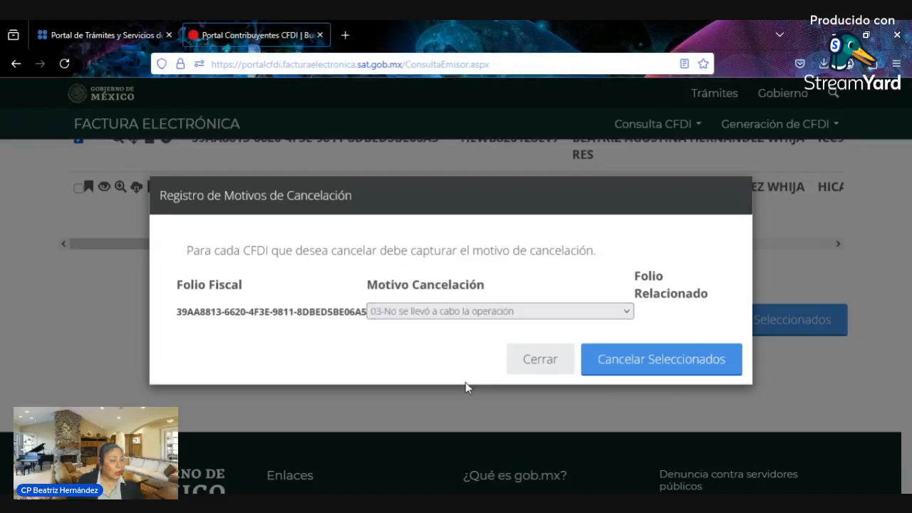
pyautogui.click(652, 359)
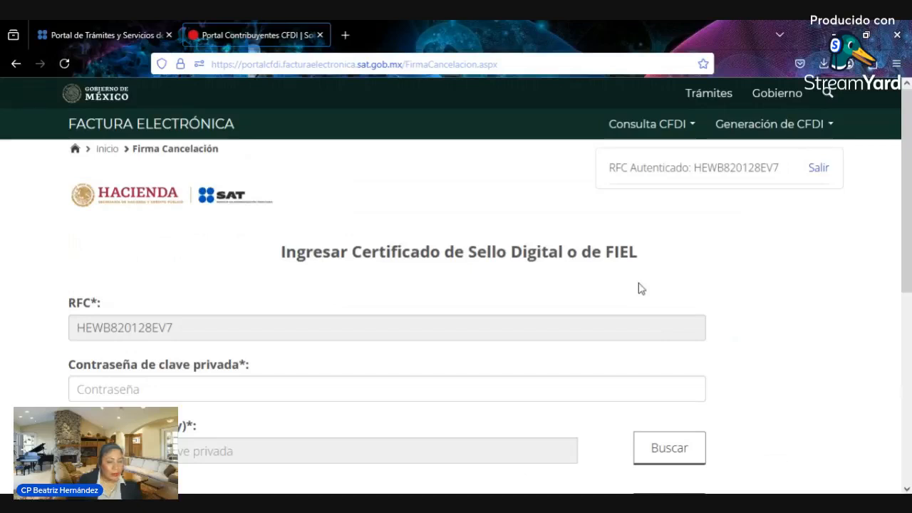
# - Load the e.firma .key and .cer, enter the private-key password, and confirm the cancellation
pyautogui.scroll(-3, 638, 289)
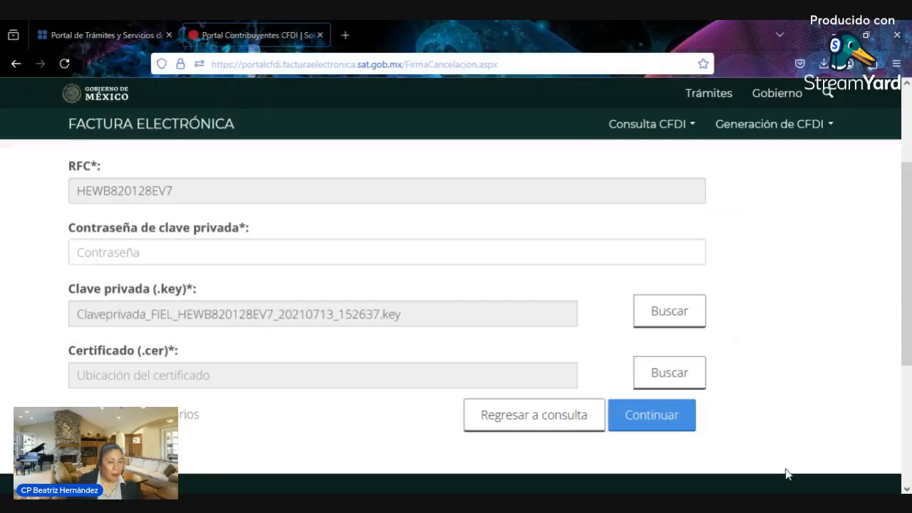
pyautogui.click(684, 373)
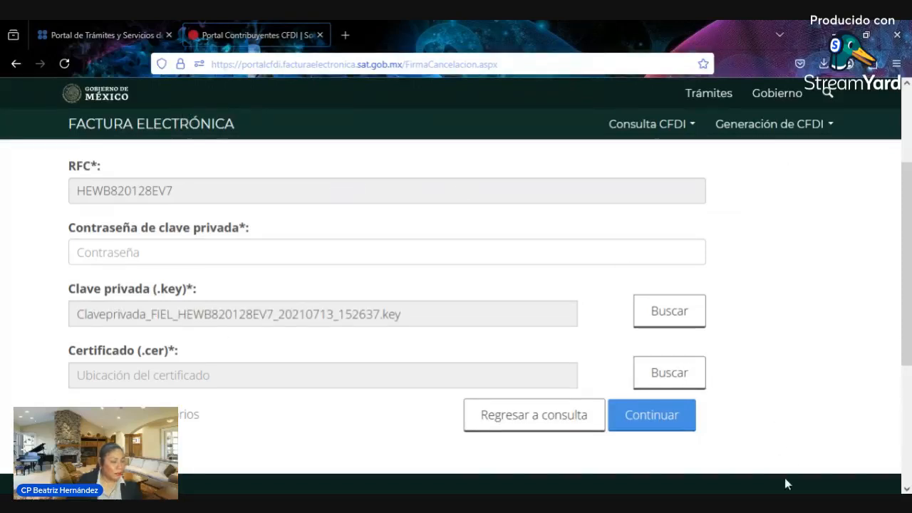
pyautogui.click(437, 247)
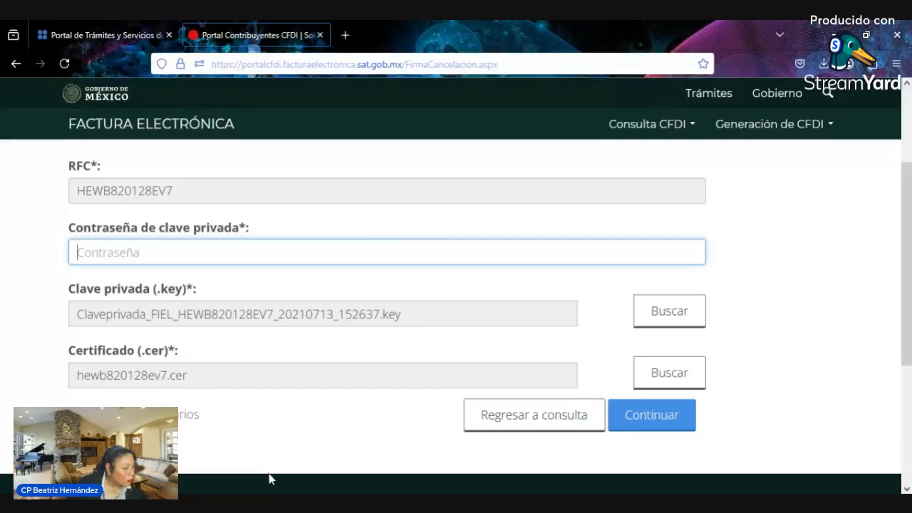
pyautogui.press('Down')
pyautogui.press('Return')
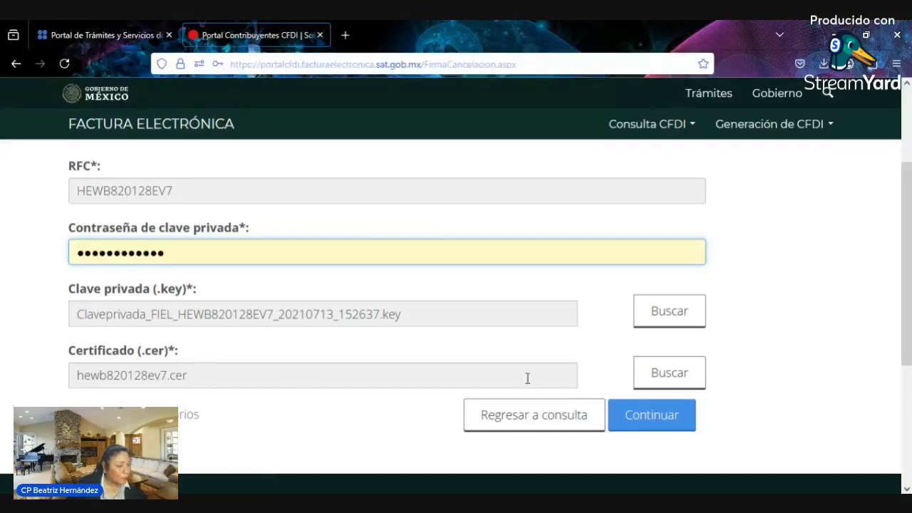
pyautogui.click(662, 416)
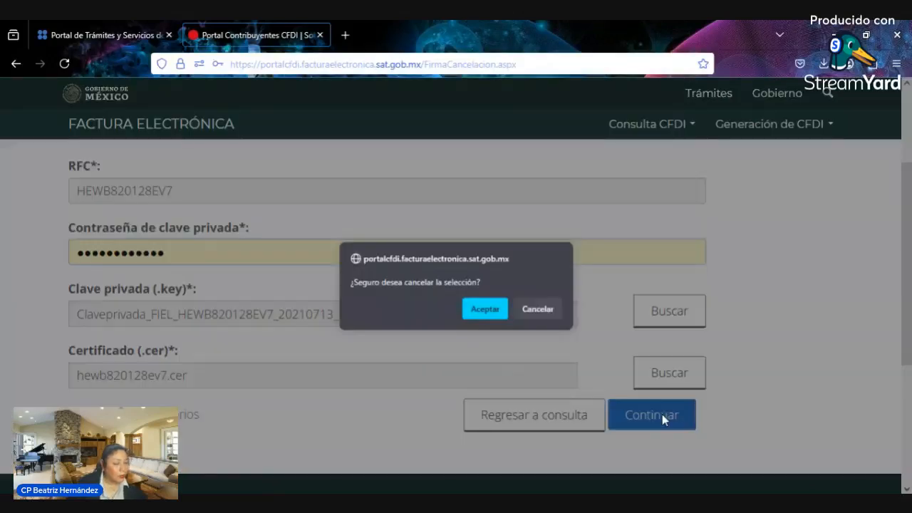
pyautogui.click(484, 312)
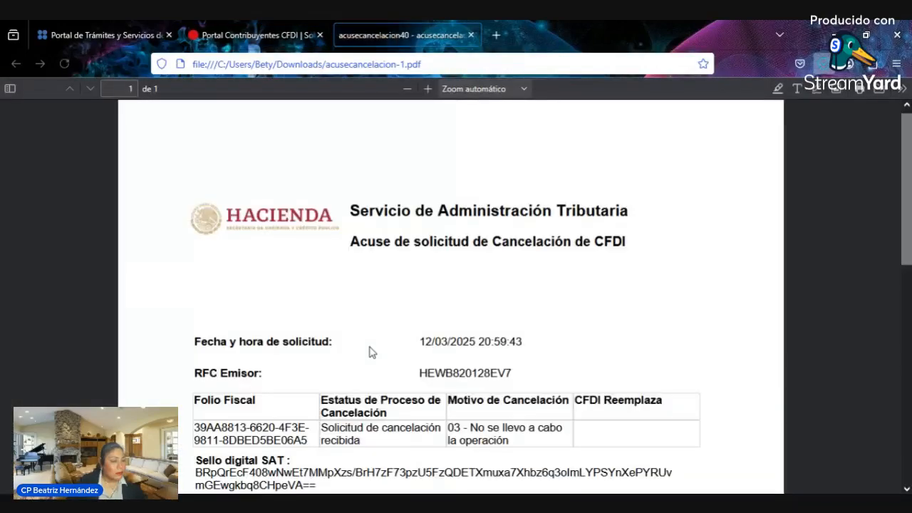
# - Read through the cancellation acknowledgement PDF, then close it to return to the 'Solicitud recibida.' page
pyautogui.scroll(-4, 369, 352)
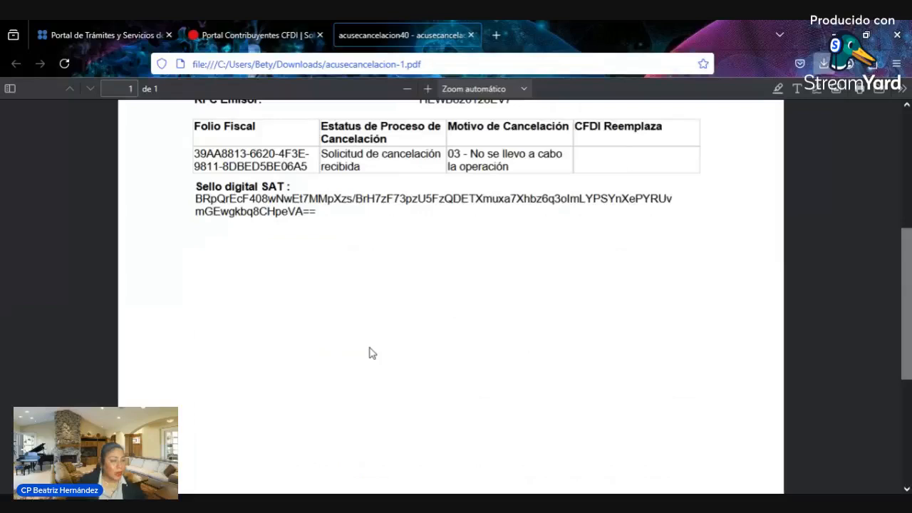
pyautogui.scroll(3, 369, 352)
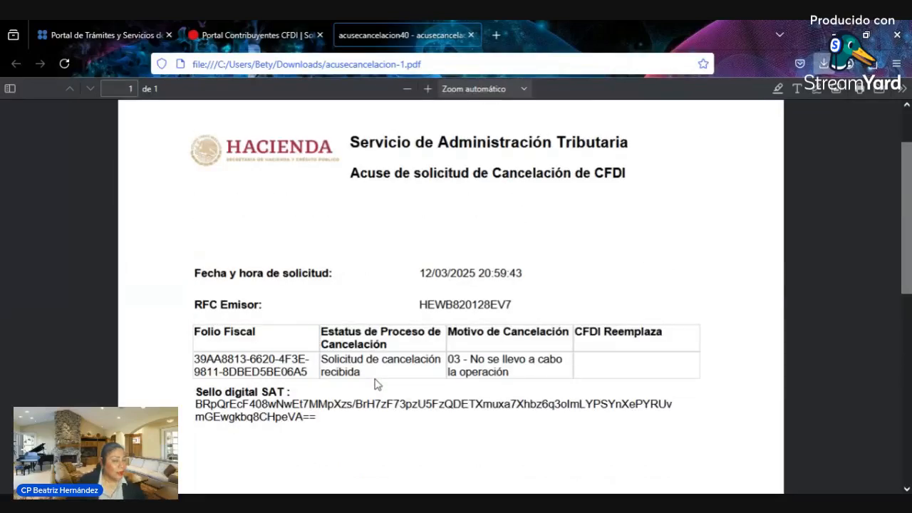
pyautogui.moveTo(375, 380); pyautogui.dragTo(434, 381)
pyautogui.click(368, 381)
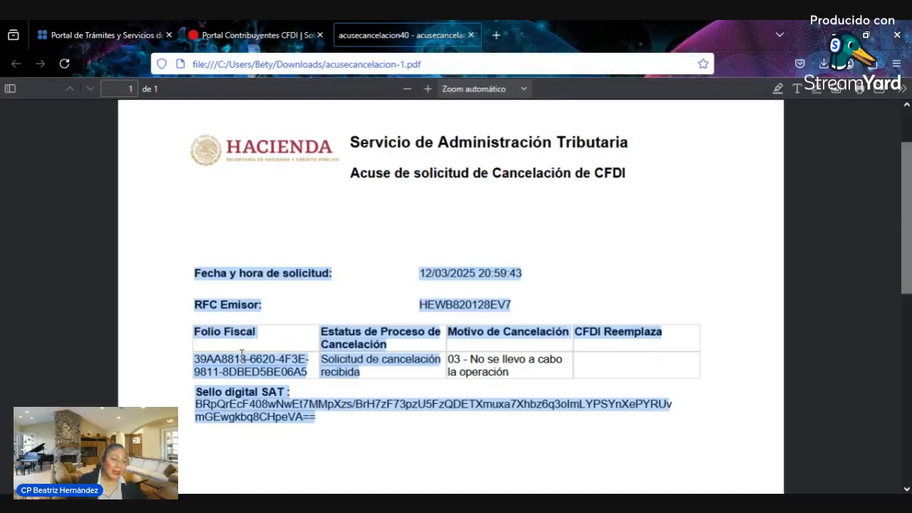
pyautogui.click(470, 35)
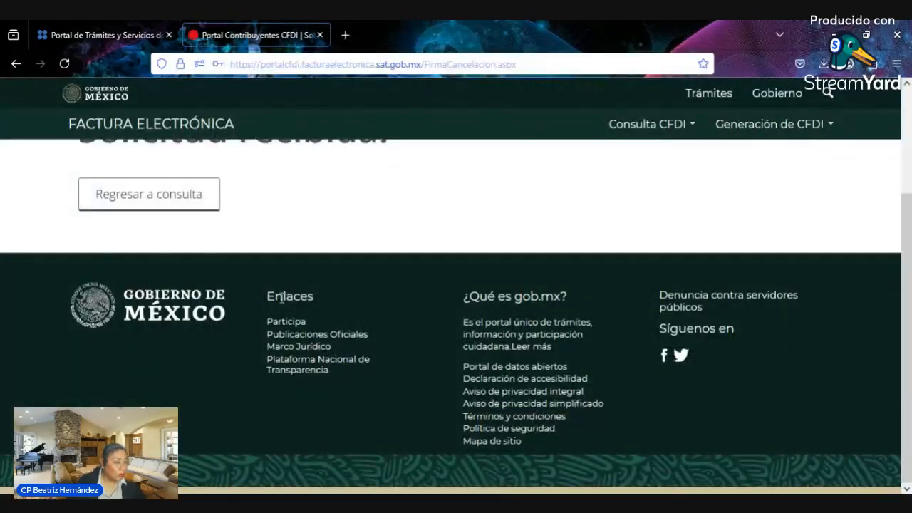
pyautogui.scroll(3, 271, 296)
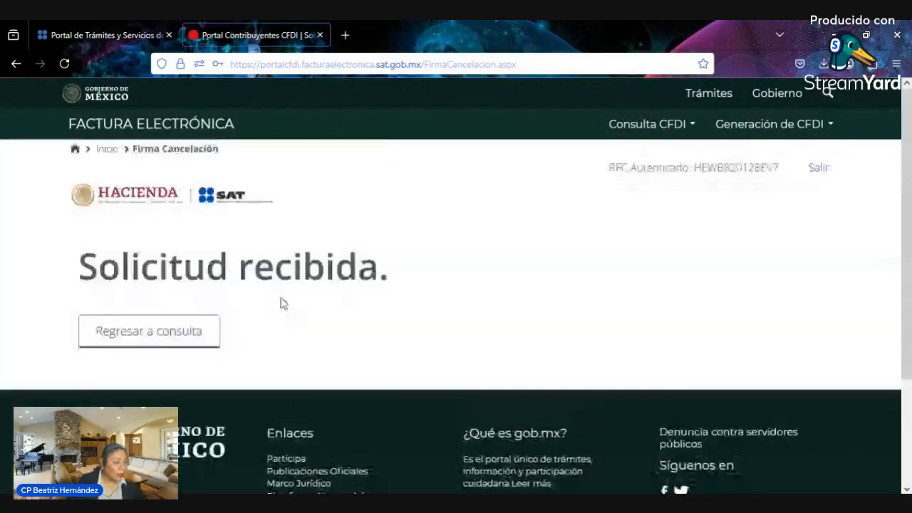
# - From the Inicio page, open Consultar Solicitudes de Cancelación, which shows no matching records
pyautogui.click(107, 149)
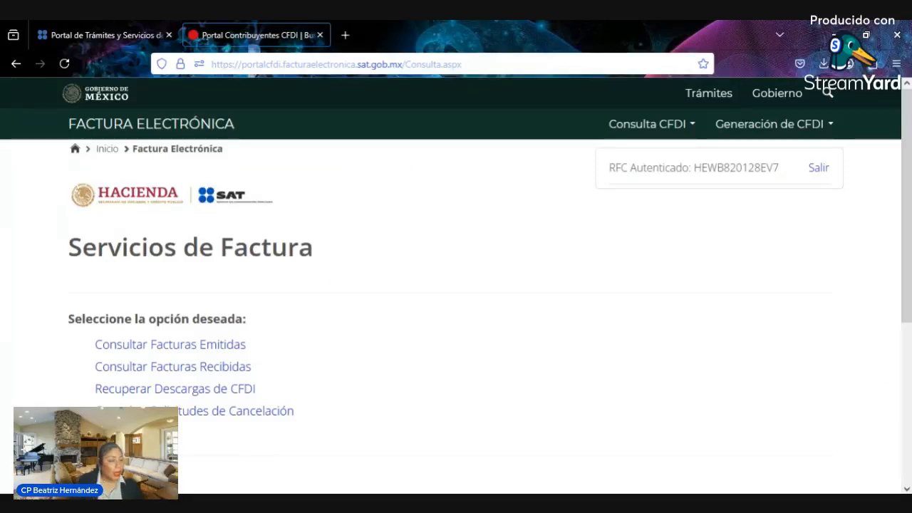
pyautogui.click(235, 411)
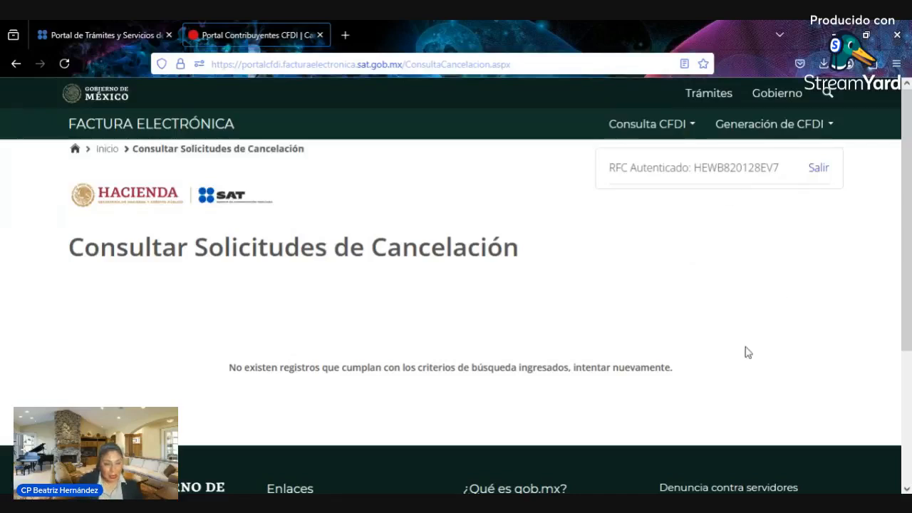
# - Return to the Servicios de Factura start page through the Inicio breadcrumb
pyautogui.click(110, 151)
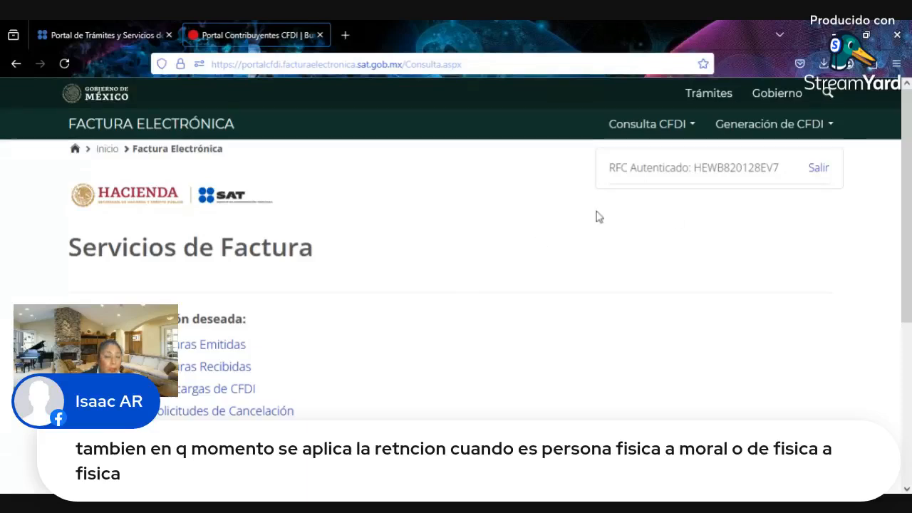
# - Choose Generación de CFDI > Configuración de datos V 4.0 and switch the sign-in to e.firma
pyautogui.click(753, 137)
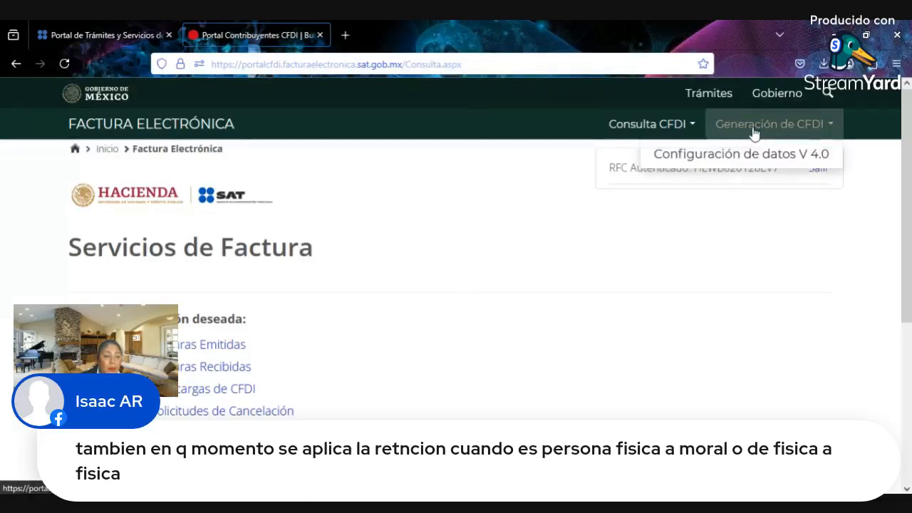
pyautogui.click(748, 164)
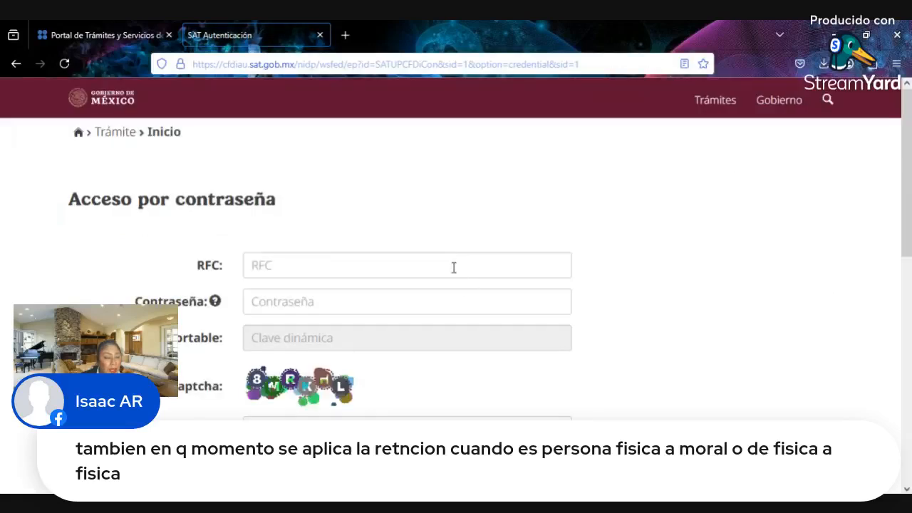
pyautogui.click(452, 266)
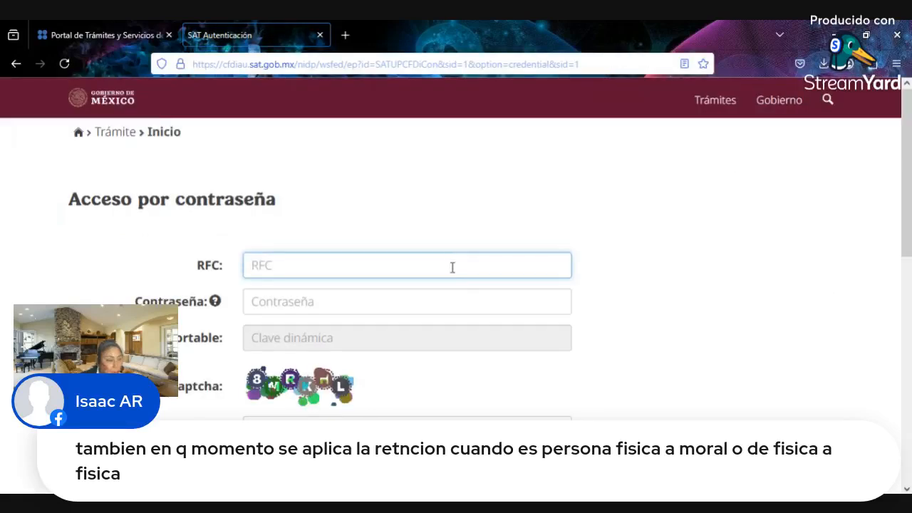
pyautogui.click(705, 277)
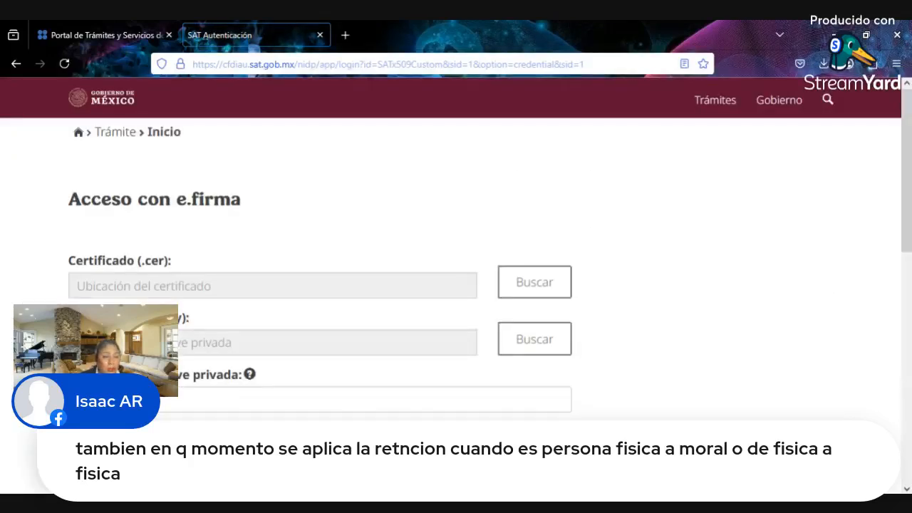
# - Attach the .cer certificate and .key file, enter the private-key password, and submit
pyautogui.click(533, 289)
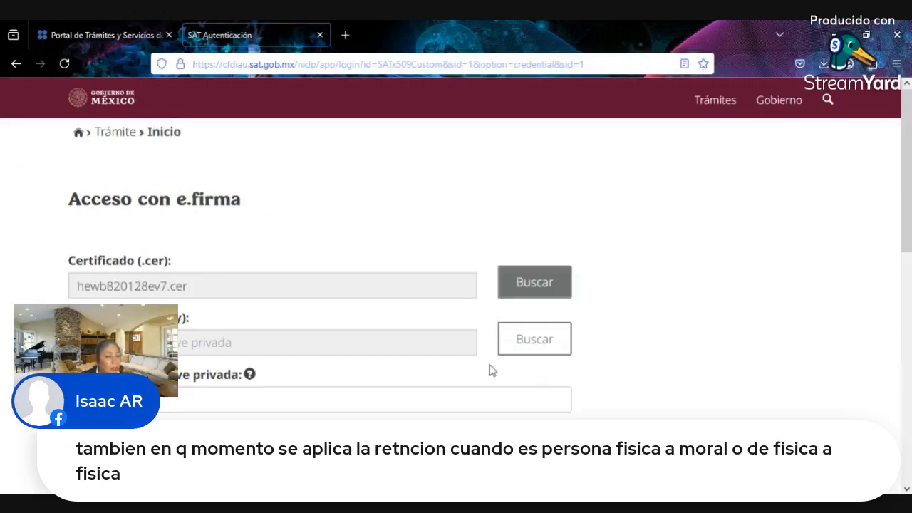
pyautogui.click(518, 351)
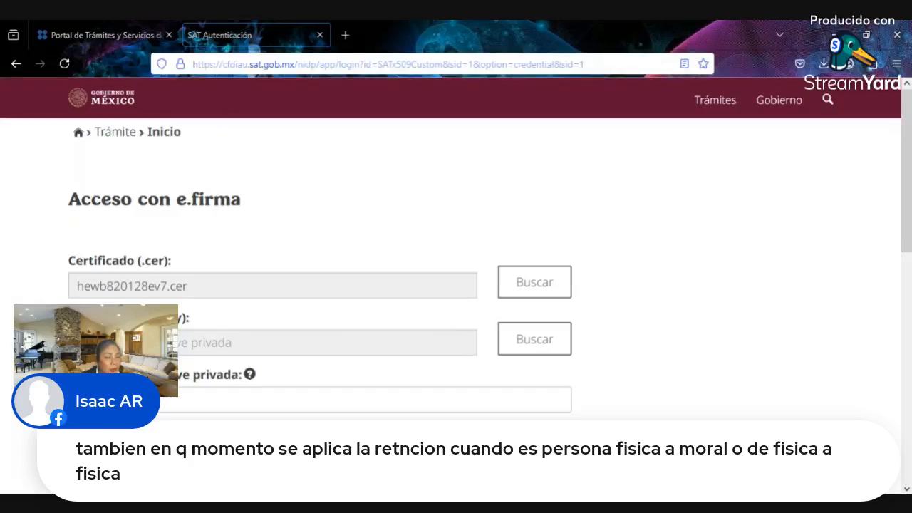
pyautogui.click(451, 399)
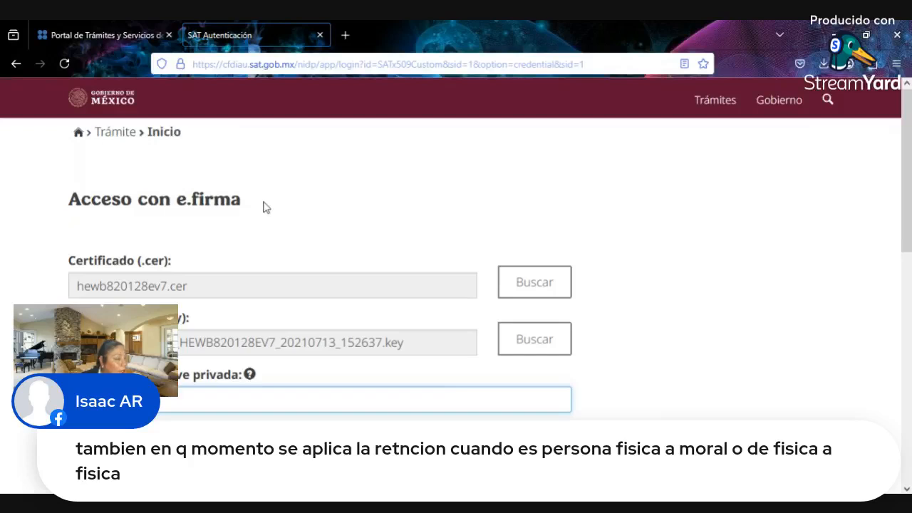
pyautogui.press('Down')
pyautogui.press('Return')
pyautogui.scroll(-2, 356, 299)
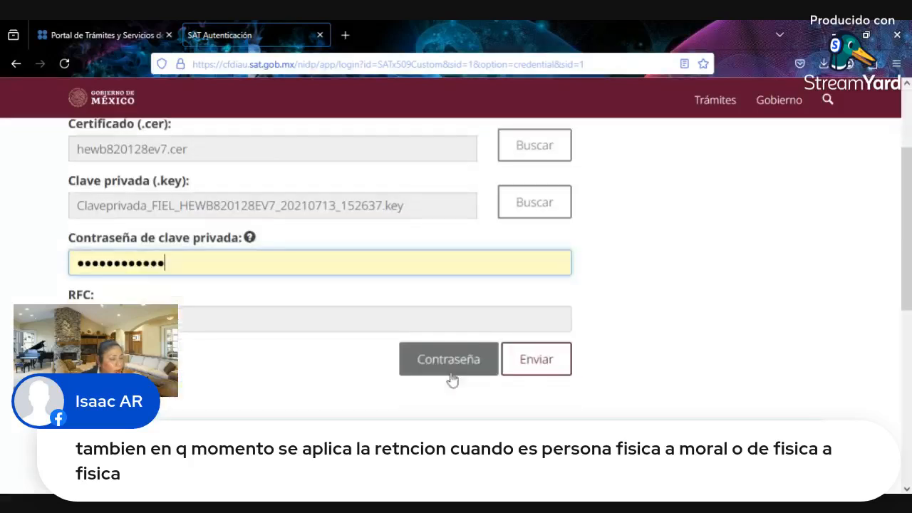
pyautogui.click(535, 361)
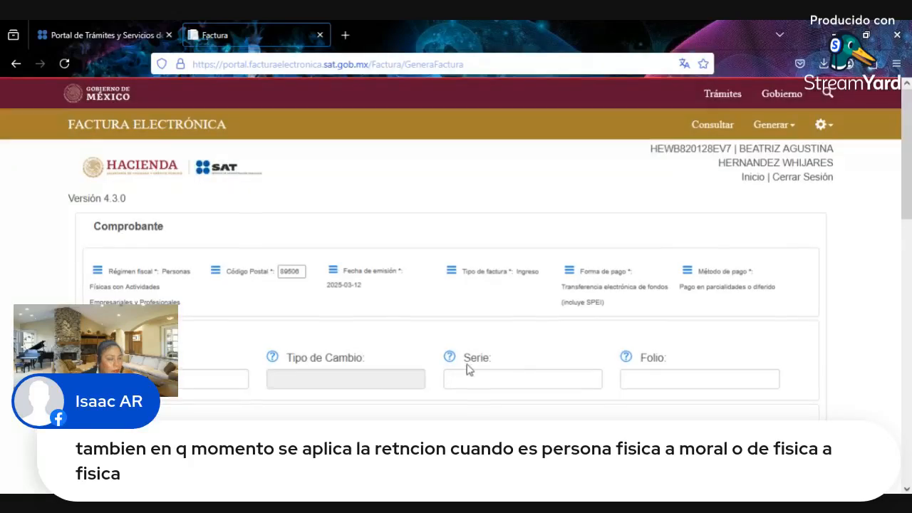
# - Fill the client data from a frequent client and enter the client's postal code
pyautogui.scroll(-4, 258, 378)
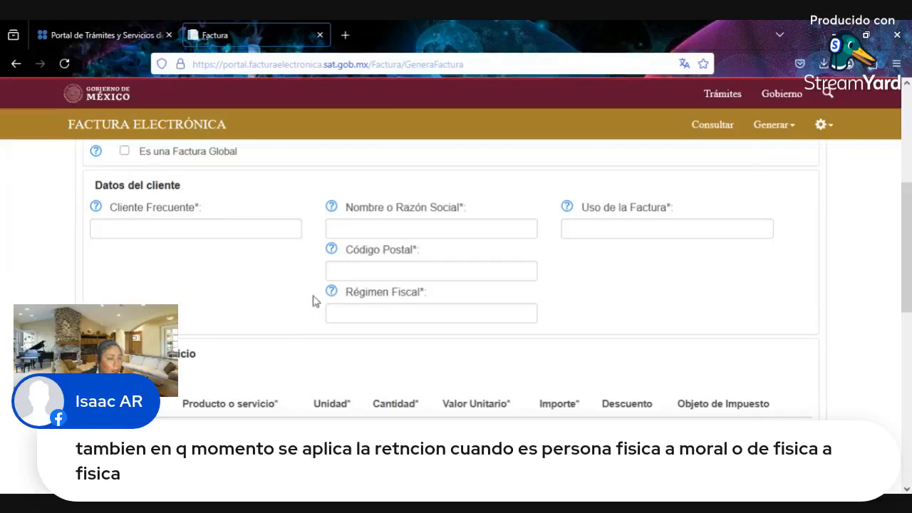
pyautogui.click(242, 227)
pyautogui.click(211, 240)
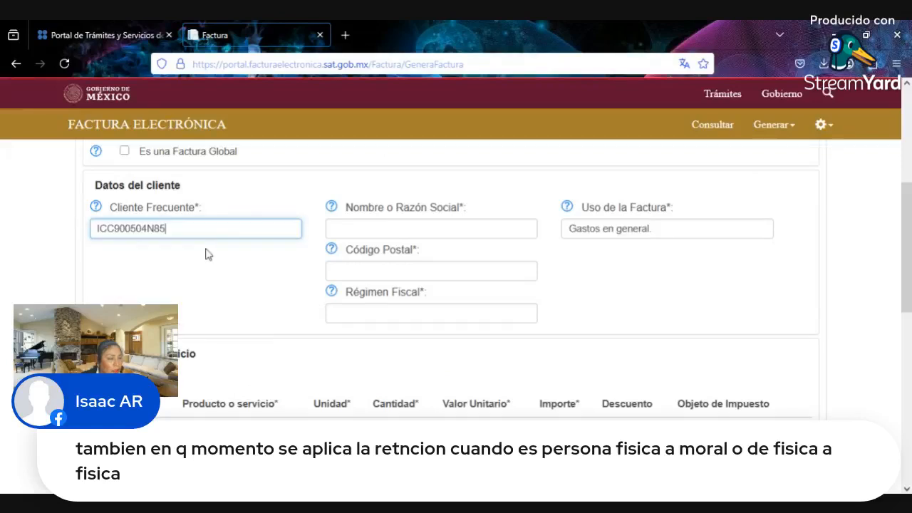
pyautogui.click(375, 272)
pyautogui.write('89')
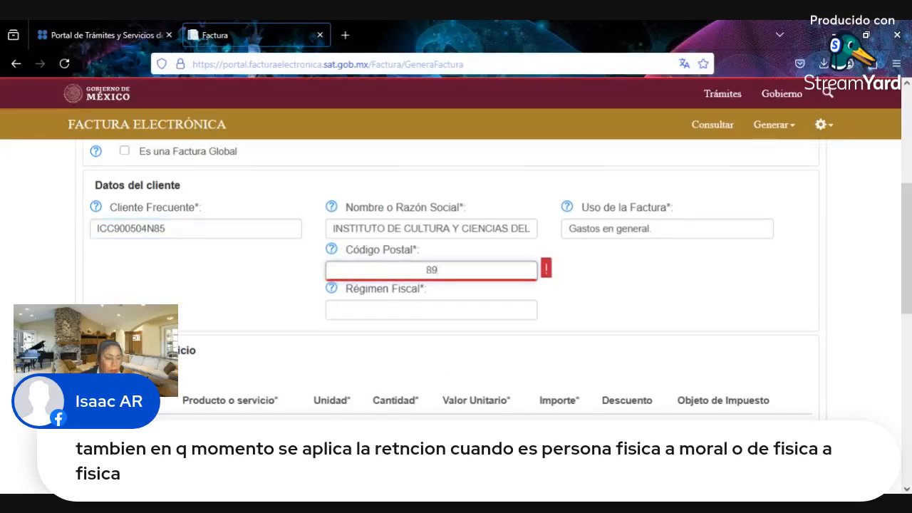
pyautogui.write('603')
# - Search the Régimen Fiscal list and set the tax regime to Coordinados
pyautogui.click(444, 314)
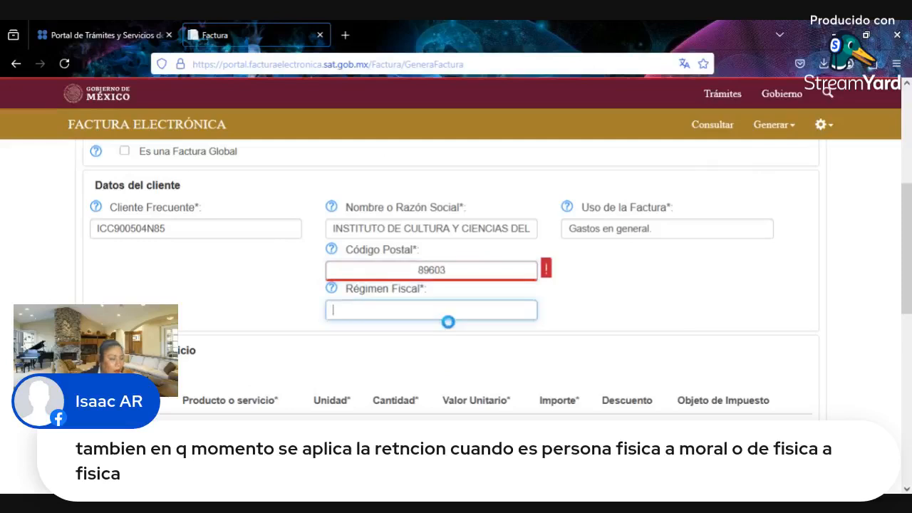
pyautogui.write('q')
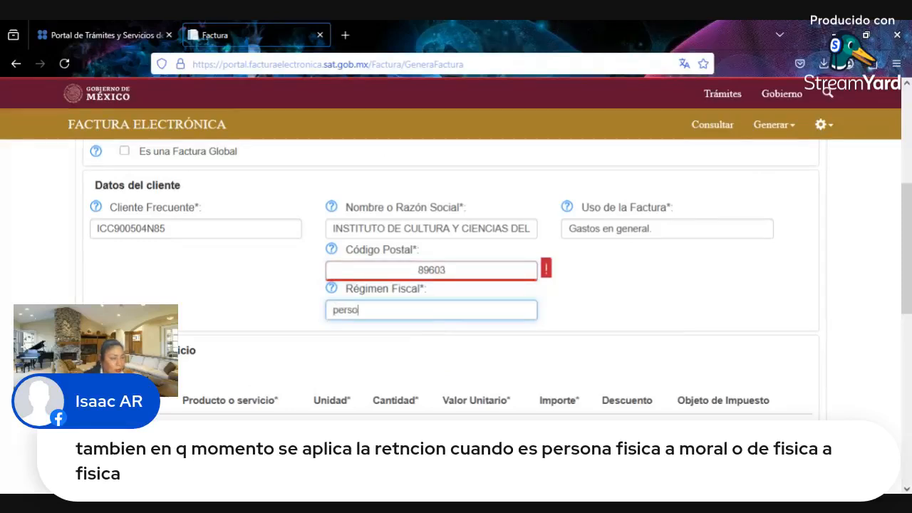
pyautogui.write('na moral')
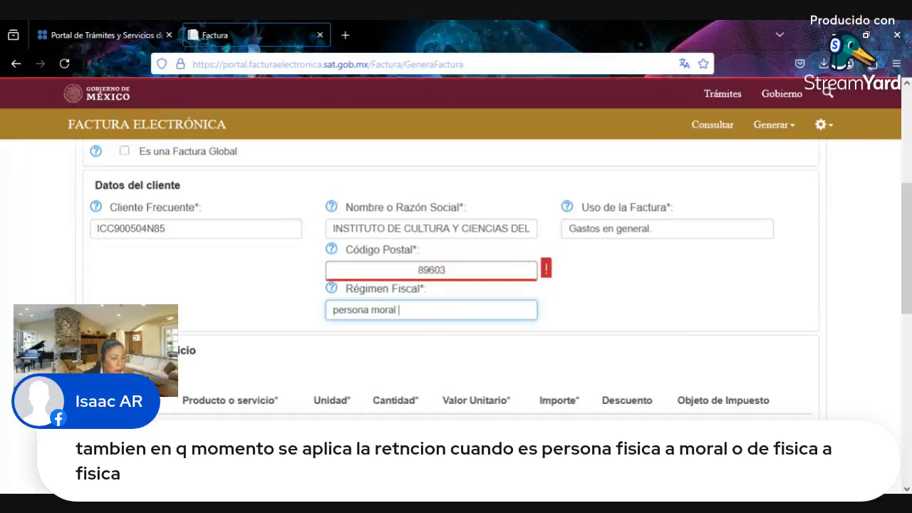
pyautogui.press('BackSpace')
pyautogui.press('BackSpace')
pyautogui.press('BackSpace')
pyautogui.press('BackSpace')
pyautogui.press('BackSpace')
pyautogui.press('BackSpace')
pyautogui.press('BackSpace')
pyautogui.press('BackSpace')
pyautogui.press('BackSpace')
pyautogui.press('BackSpace')
pyautogui.press('BackSpace')
pyautogui.press('BackSpace')
pyautogui.press('BackSpace')
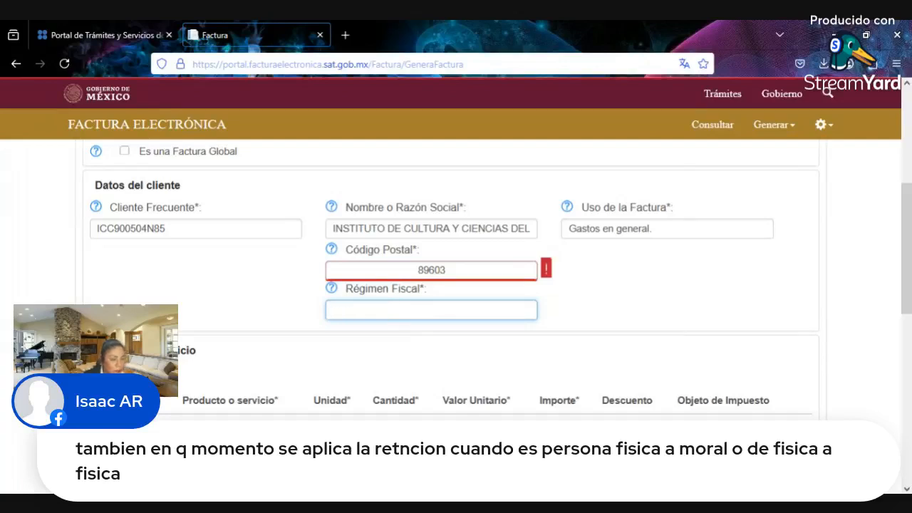
pyautogui.write('coordinad')
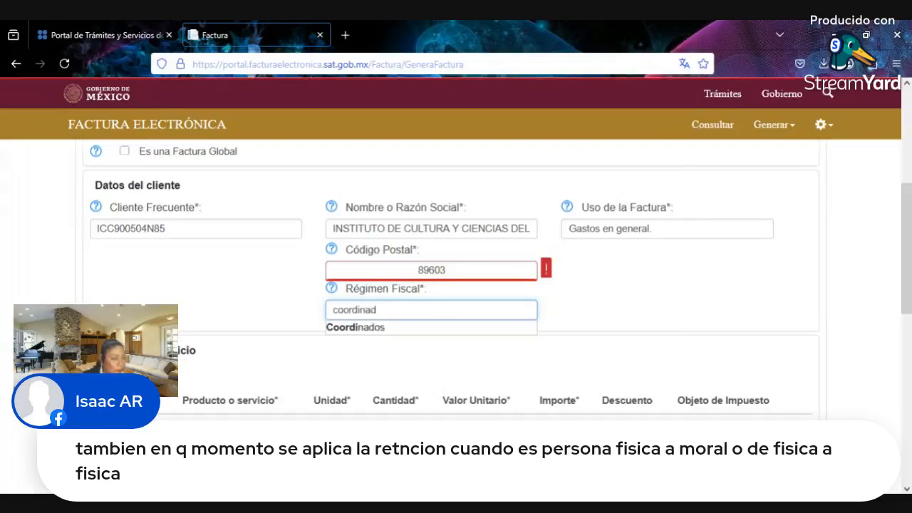
pyautogui.click(462, 329)
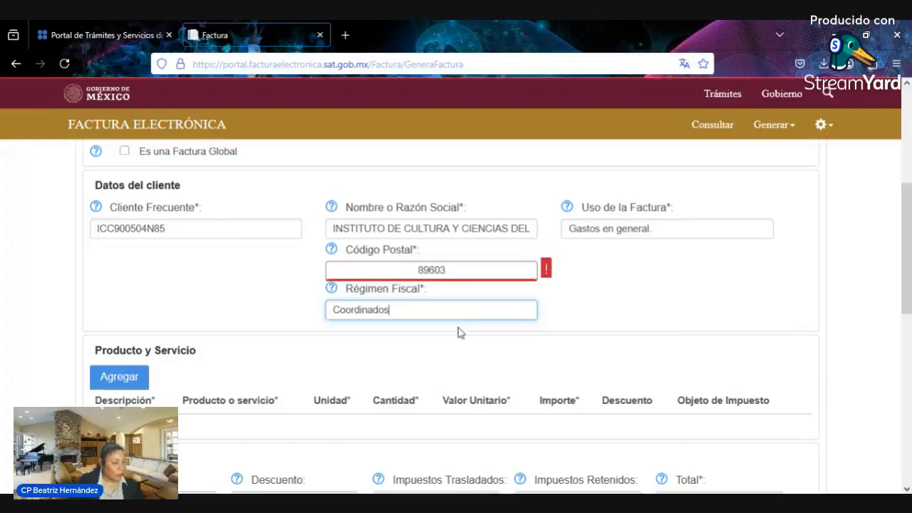
# - Replace the selected frequent client with a different one from the suggestions
pyautogui.click(236, 235)
pyautogui.click(231, 253)
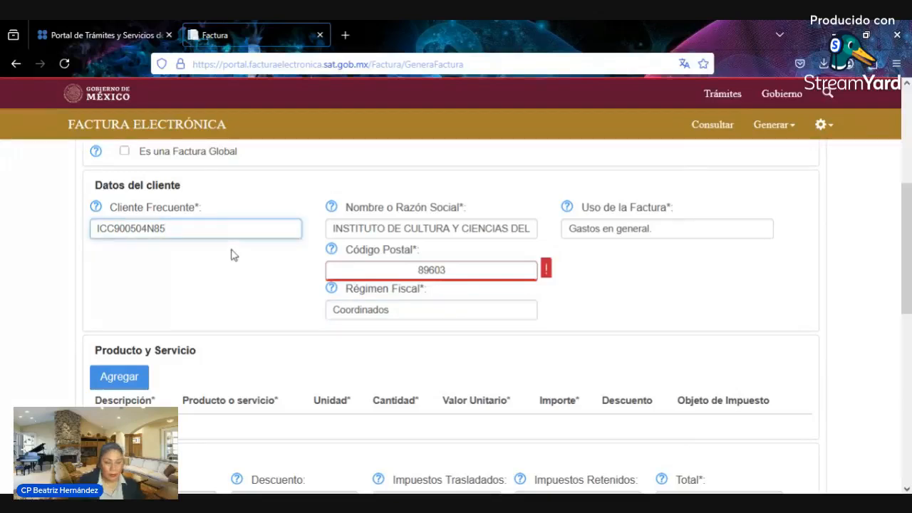
pyautogui.doubleClick(220, 228)
pyautogui.press('BackSpace')
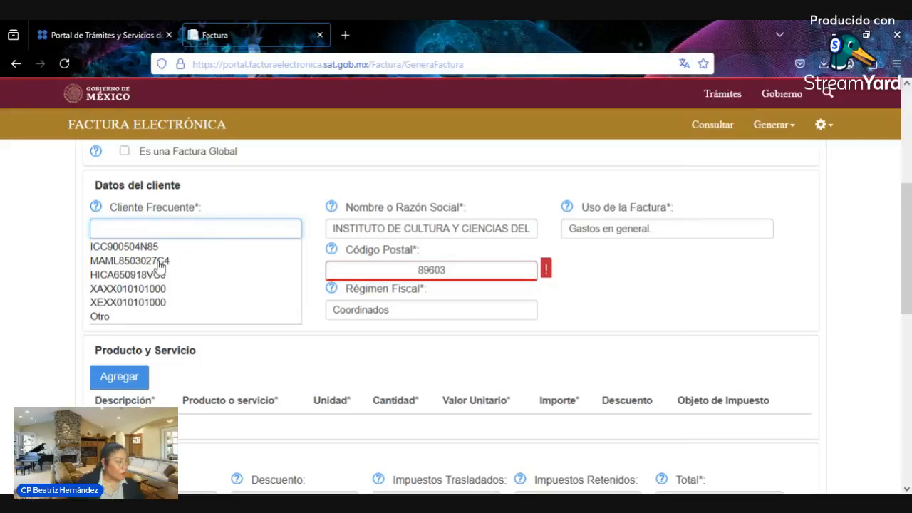
pyautogui.click(158, 262)
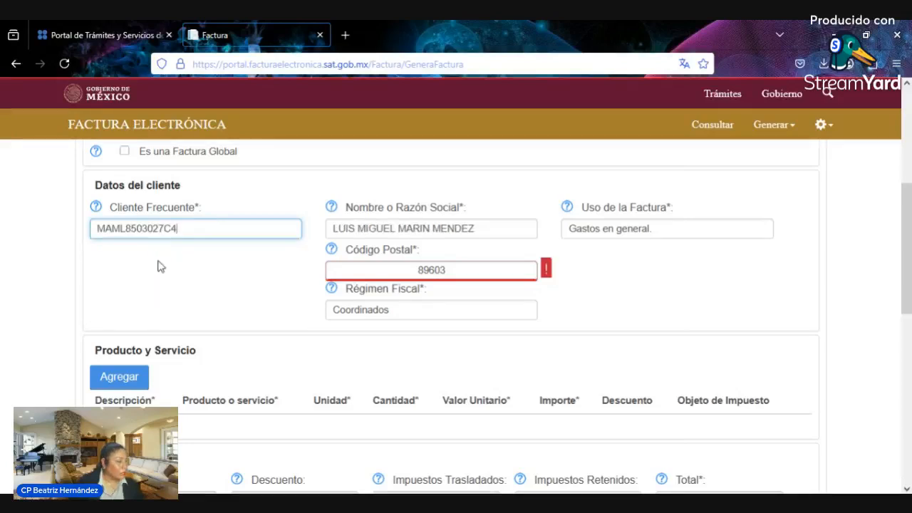
pyautogui.moveTo(184, 227); pyautogui.dragTo(63, 207)
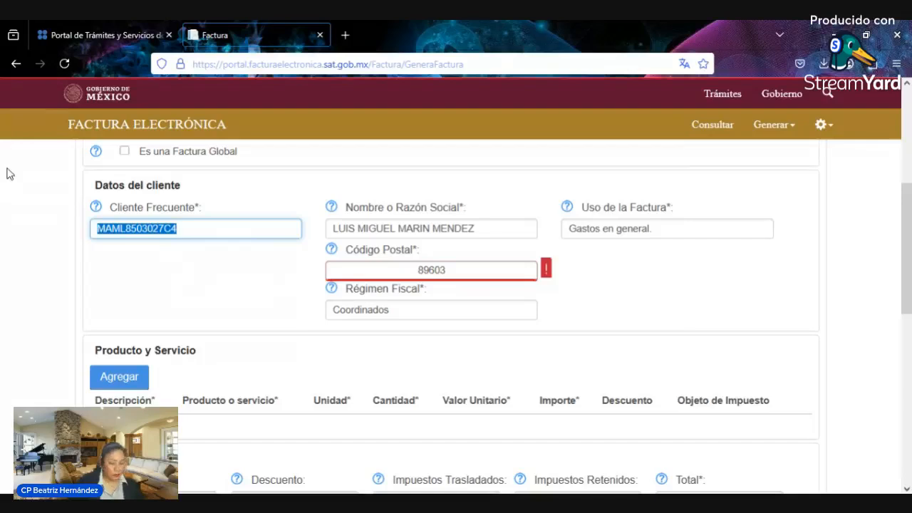
pyautogui.press('BackSpace')
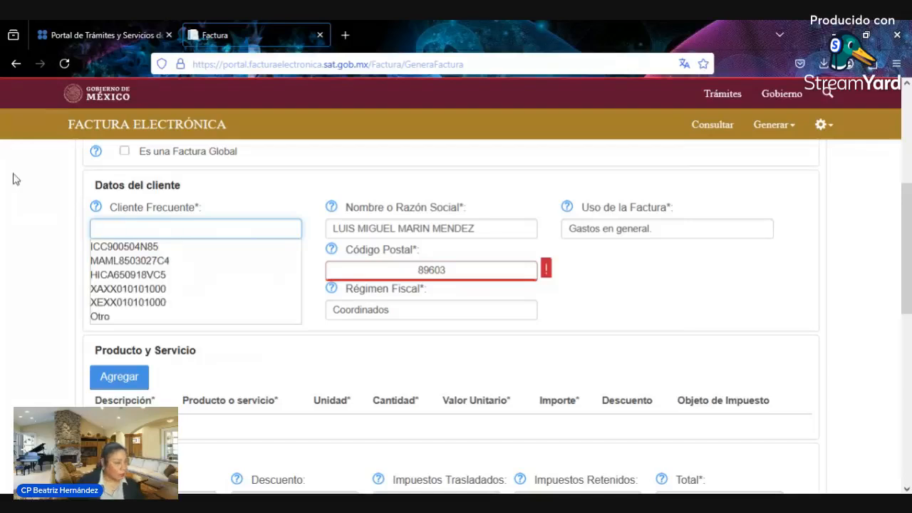
pyautogui.click(129, 275)
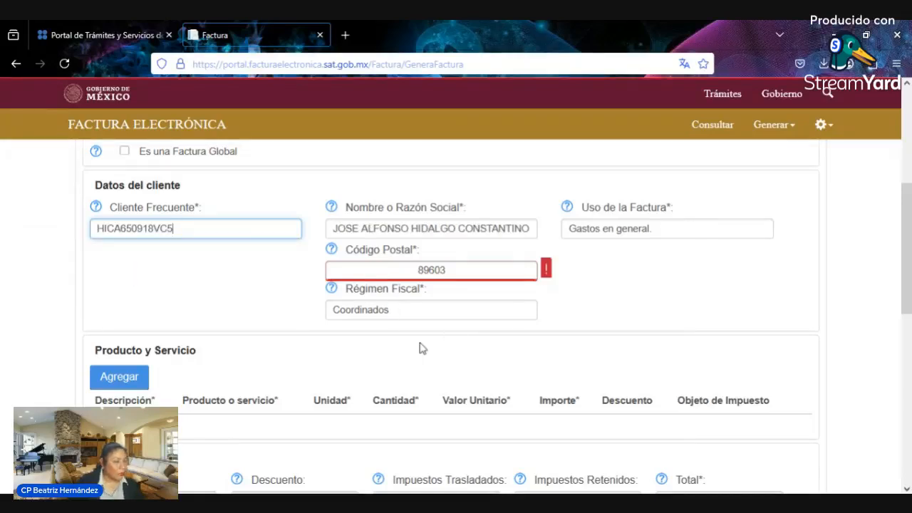
pyautogui.click(139, 383)
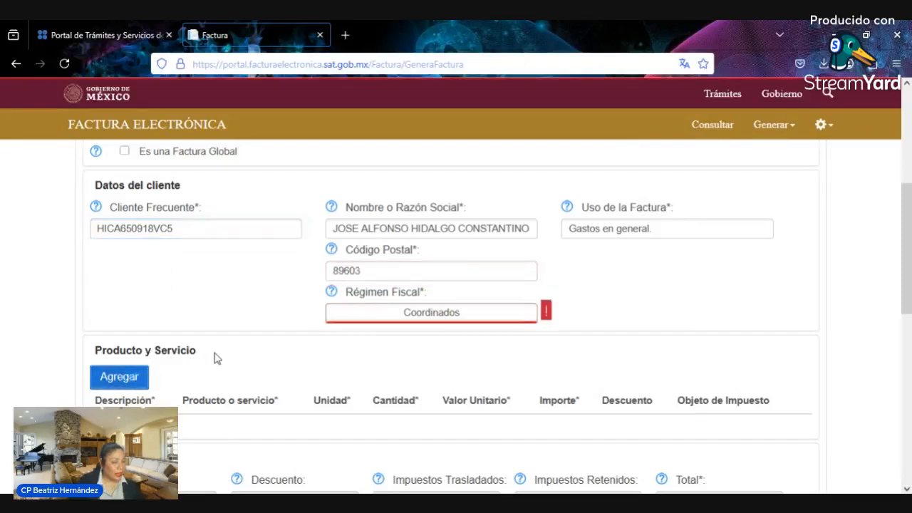
# - Change the tax regime to Personas Físicas con Actividades Empresariales y Profesionales
pyautogui.click(507, 319)
pyautogui.moveTo(506, 316); pyautogui.dragTo(245, 315)
pyautogui.write('Pe')
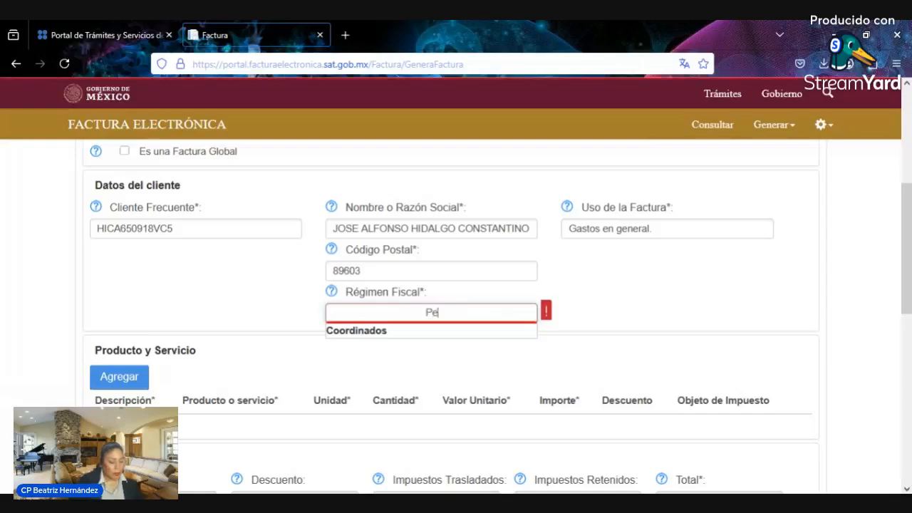
pyautogui.write('rsona')
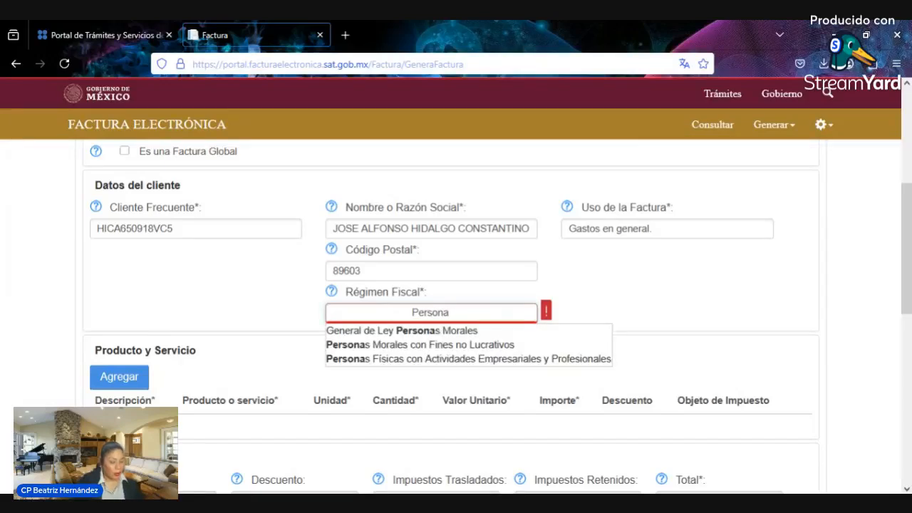
pyautogui.write(' fi')
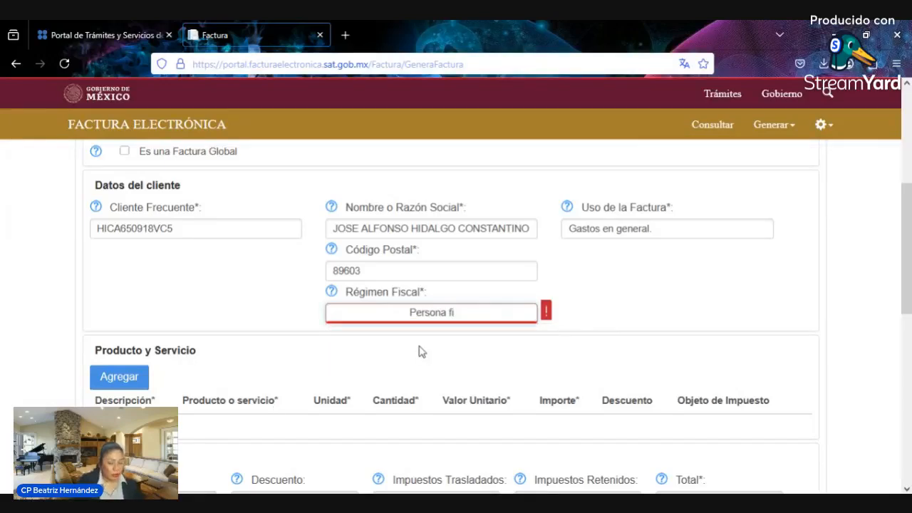
pyautogui.press('BackSpace')
pyautogui.press('BackSpace')
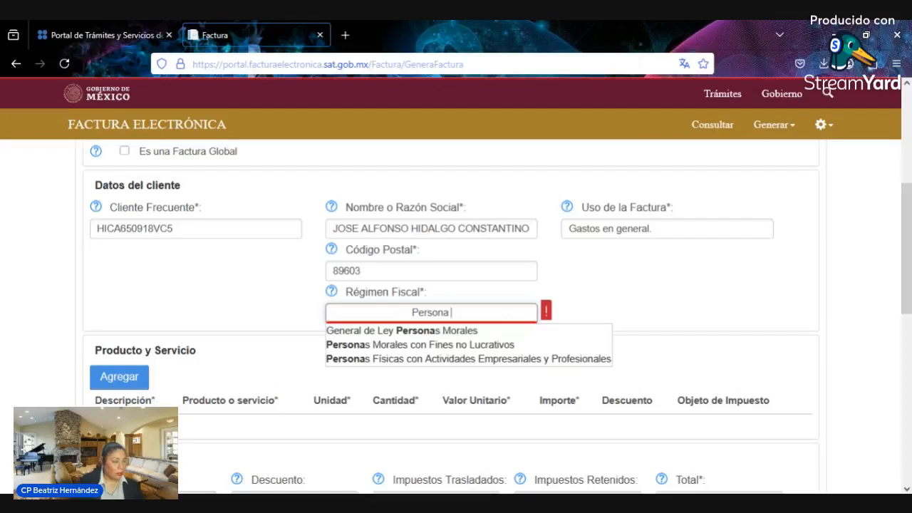
pyautogui.click(449, 359)
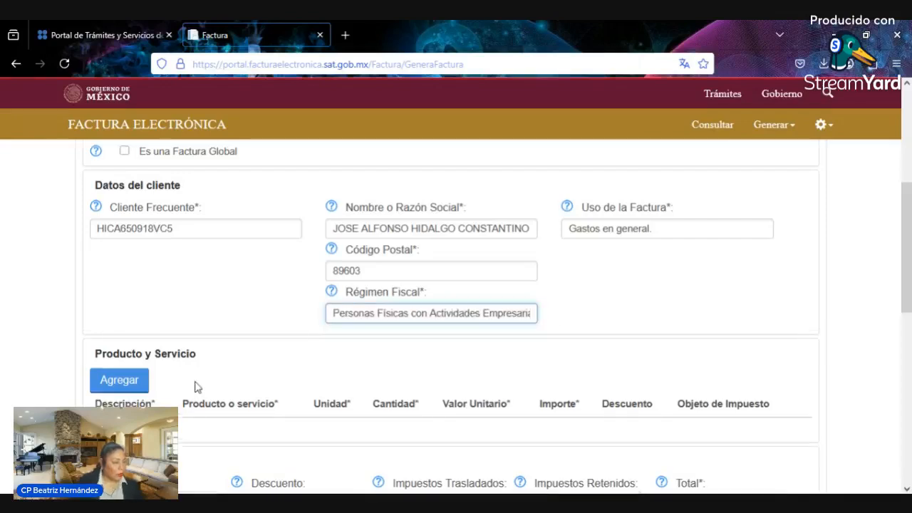
# - Add an Asesoría contable concept line, 3 × 419.58, marked Sí objeto de impuesto
pyautogui.click(117, 381)
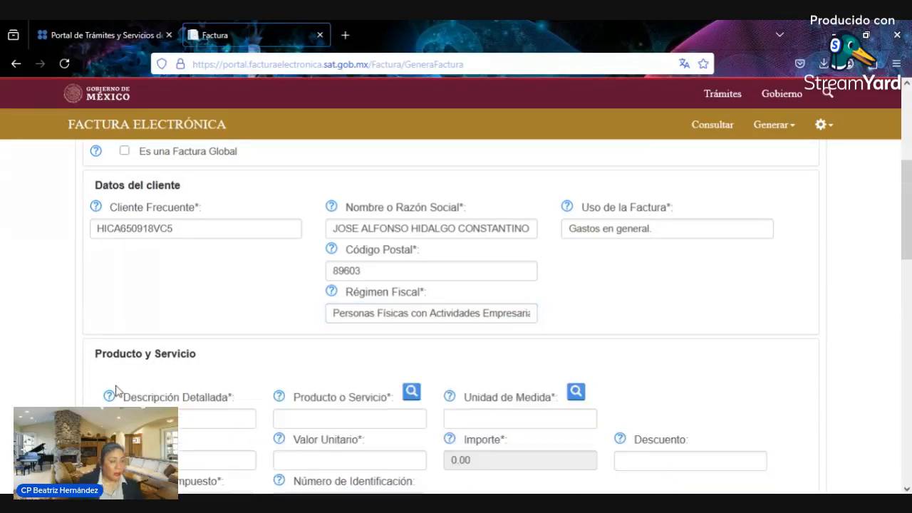
pyautogui.scroll(-3, 222, 337)
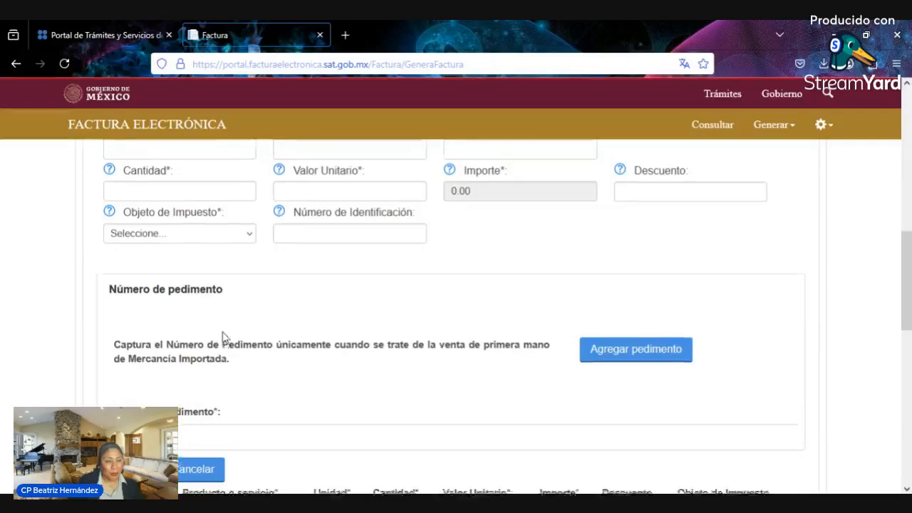
pyautogui.scroll(2, 222, 337)
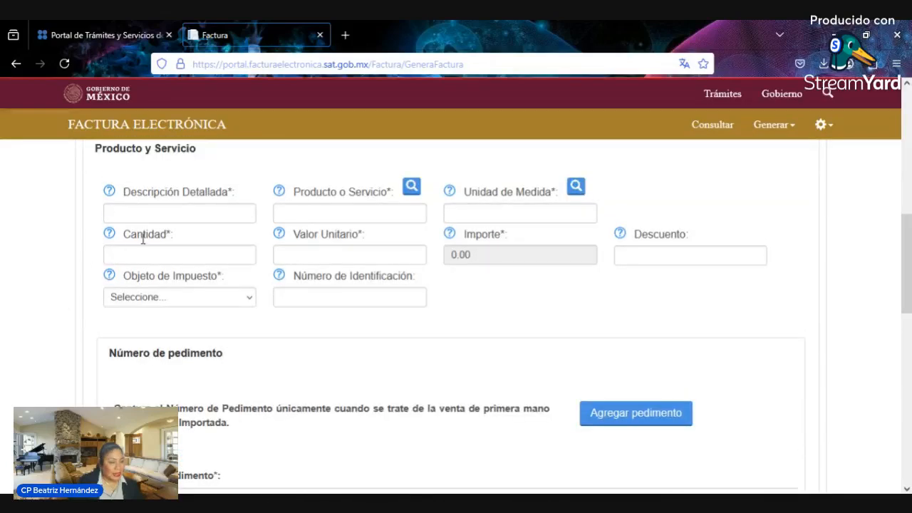
pyautogui.click(157, 219)
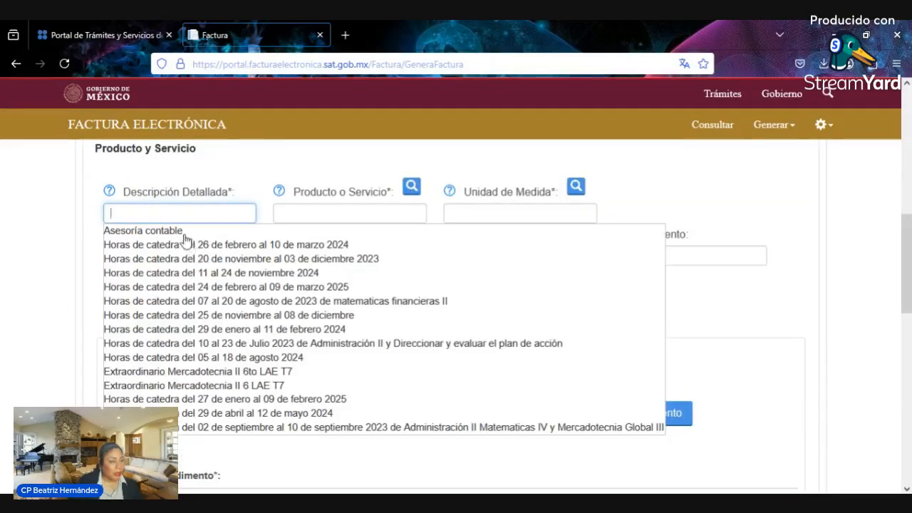
pyautogui.click(182, 237)
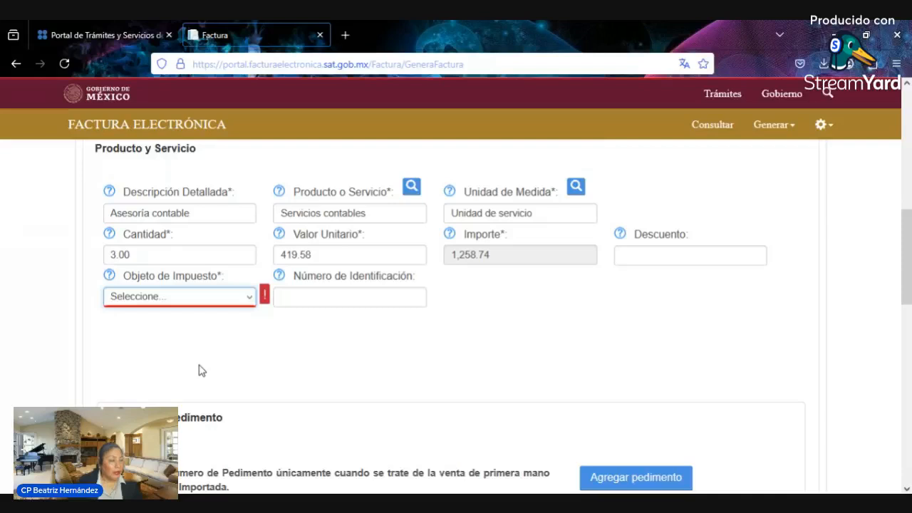
pyautogui.press('Down')
pyautogui.press('Down')
# - Turn off the suggested taxes and add IVA and ISR withholdings to the concept
pyautogui.scroll(-2, 264, 320)
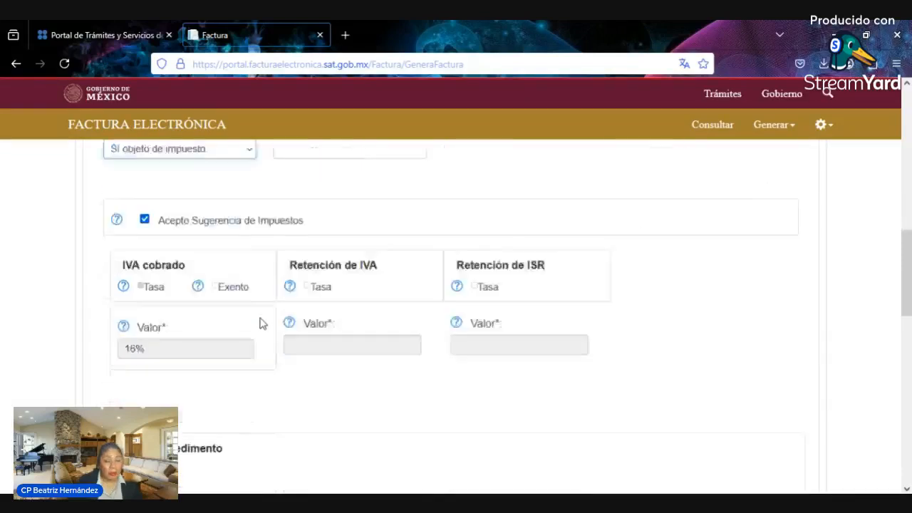
pyautogui.scroll(-1, 260, 322)
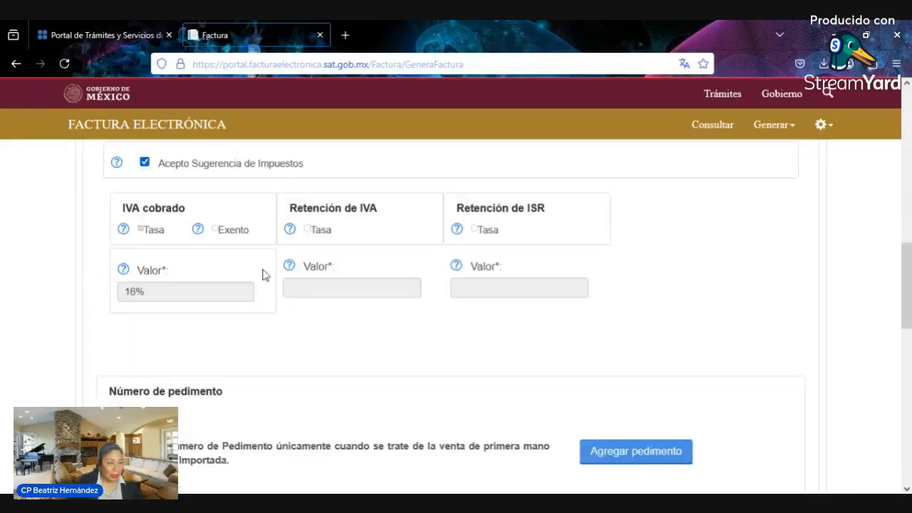
pyautogui.click(145, 163)
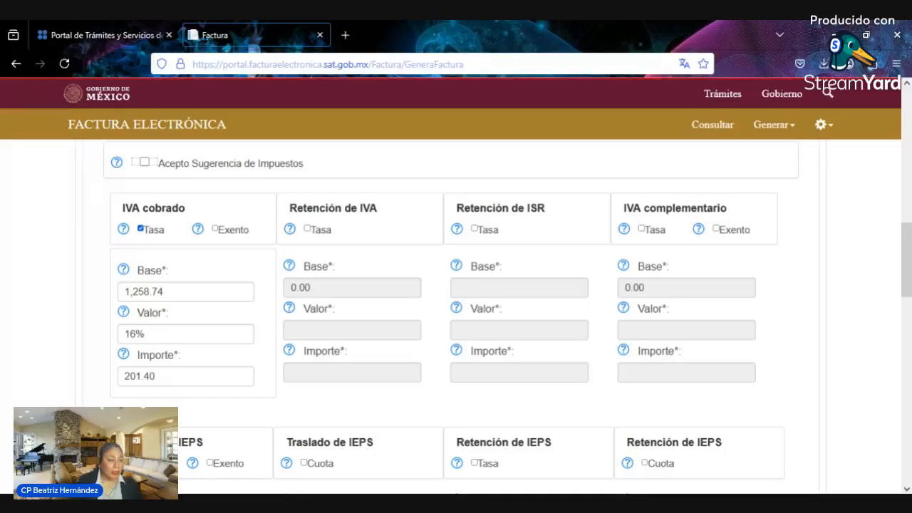
pyautogui.click(307, 230)
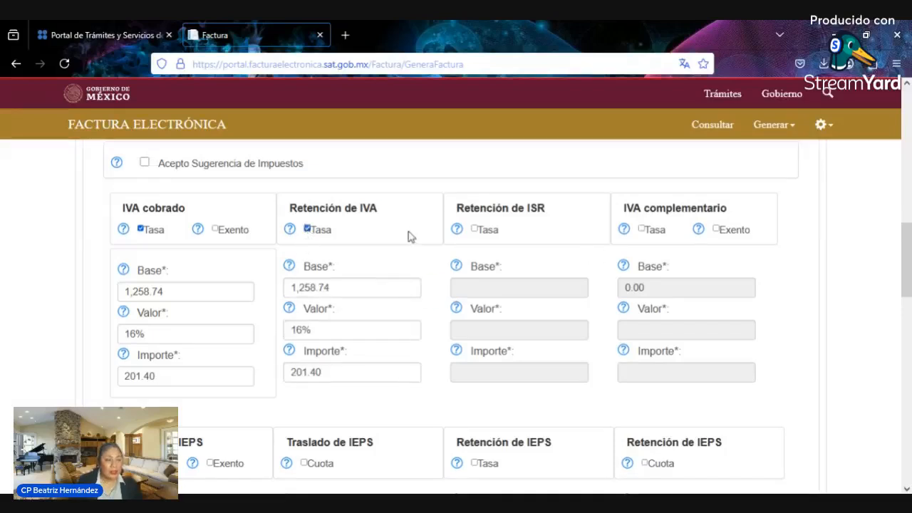
pyautogui.click(474, 229)
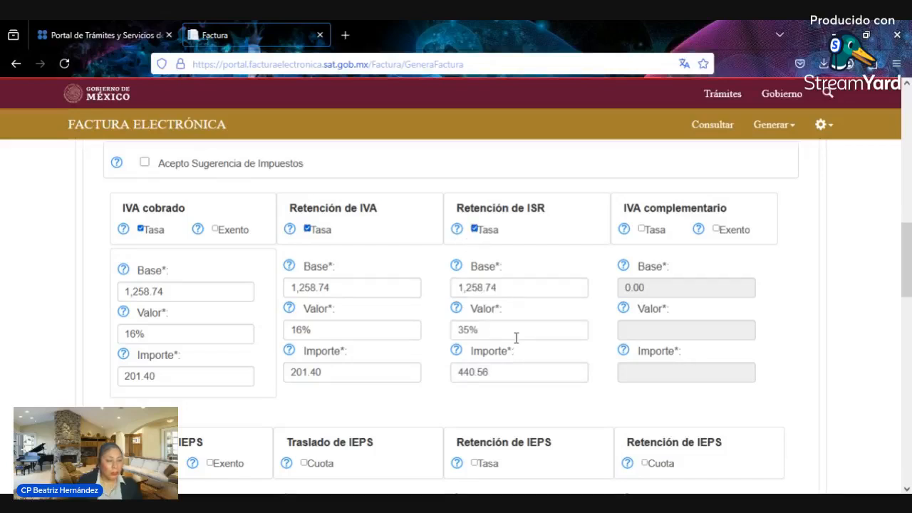
# - Set the ISR withholding rate to 1.25%, recalculating the withheld amount to 15.73
pyautogui.moveTo(516, 337); pyautogui.dragTo(428, 324)
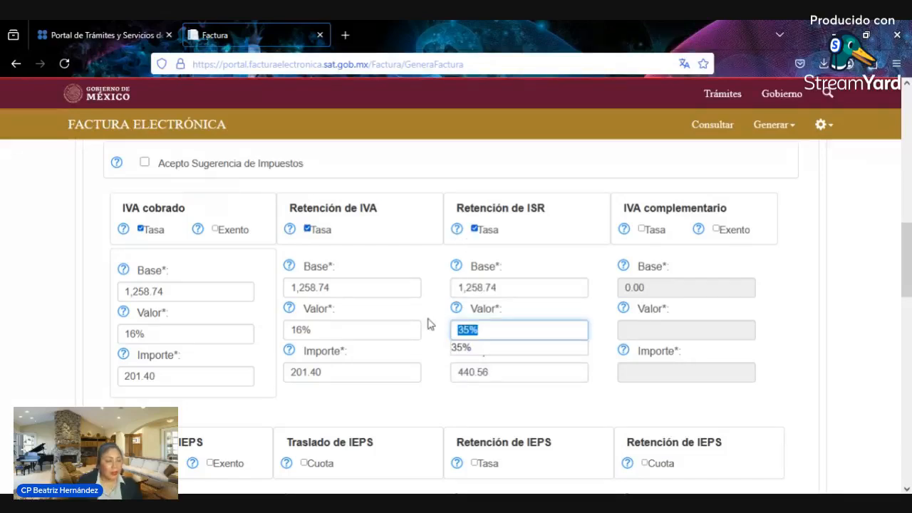
pyautogui.write('10')
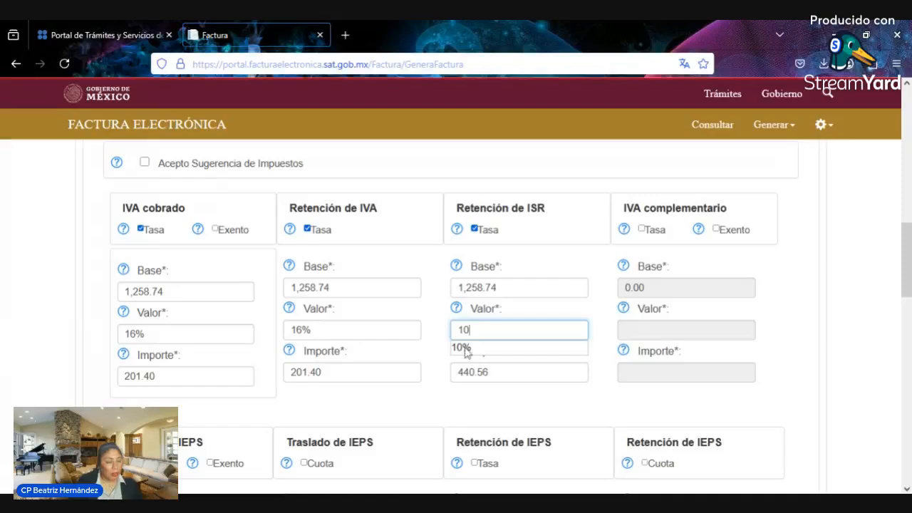
pyautogui.click(486, 349)
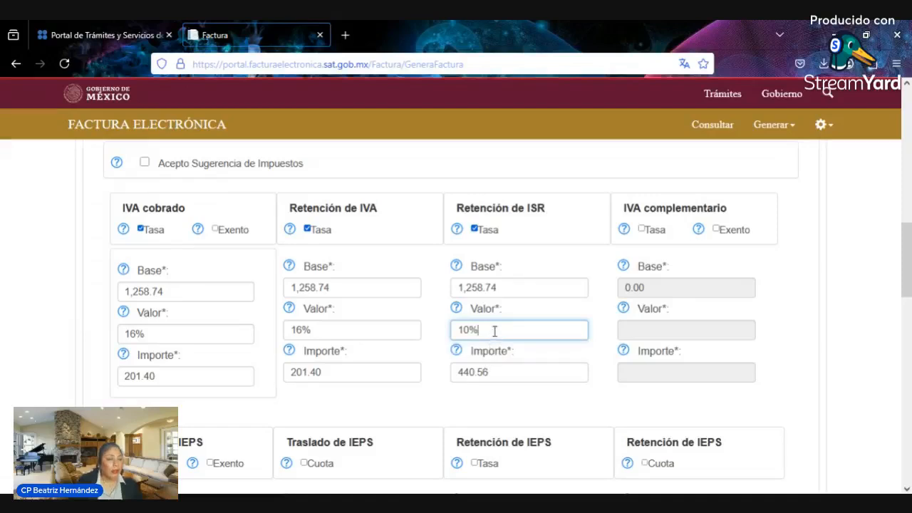
pyautogui.moveTo(495, 332); pyautogui.dragTo(439, 318)
pyautogui.write('.')
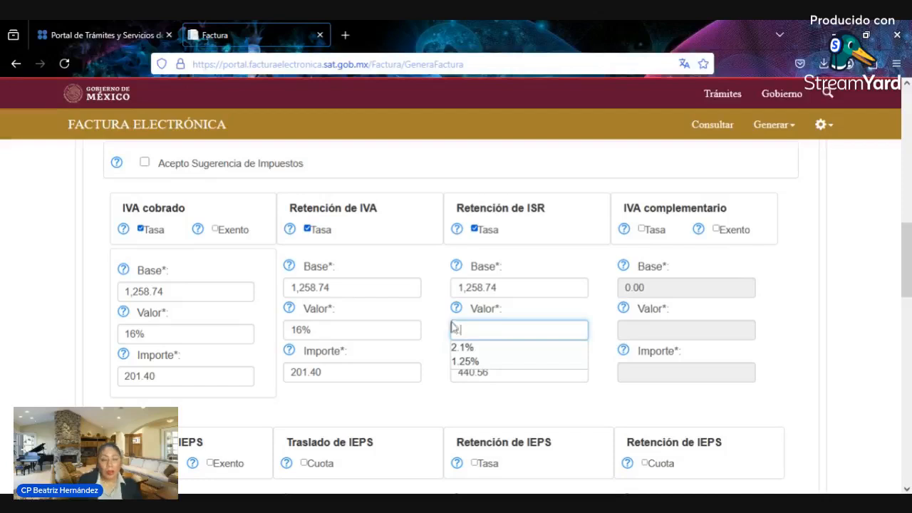
pyautogui.click(556, 361)
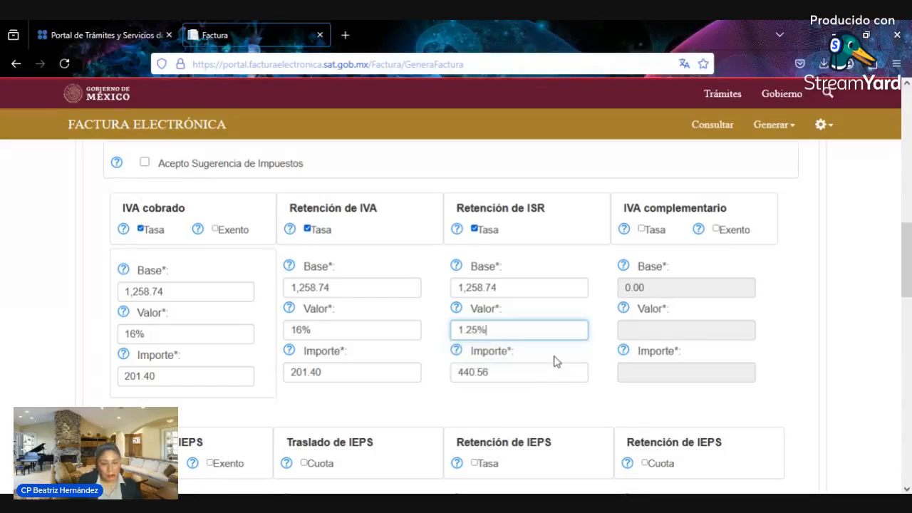
pyautogui.click(397, 419)
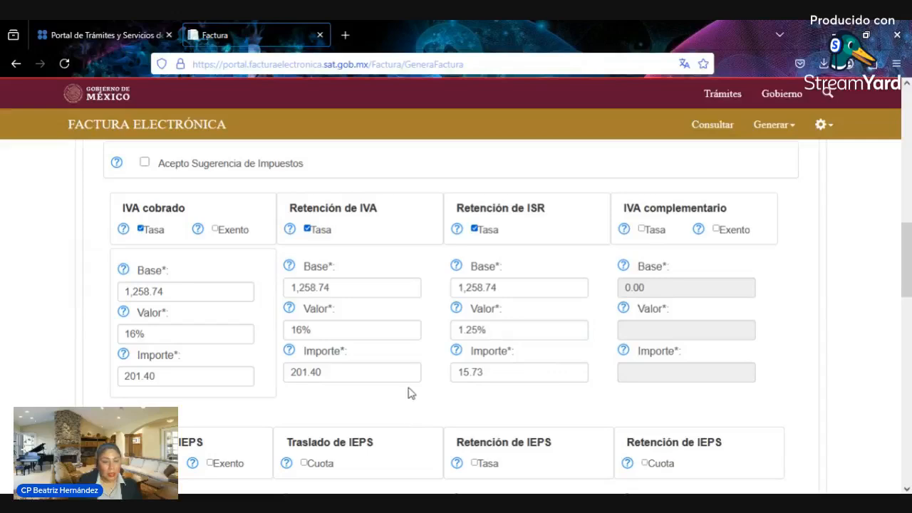
pyautogui.scroll(-2, 411, 391)
pyautogui.scroll(-3, 381, 350)
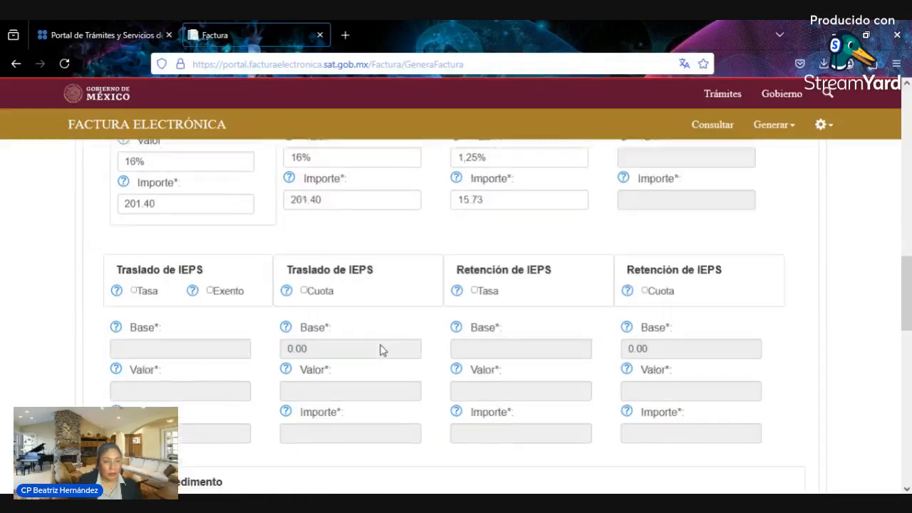
pyautogui.scroll(3, 381, 350)
pyautogui.scroll(3, 380, 350)
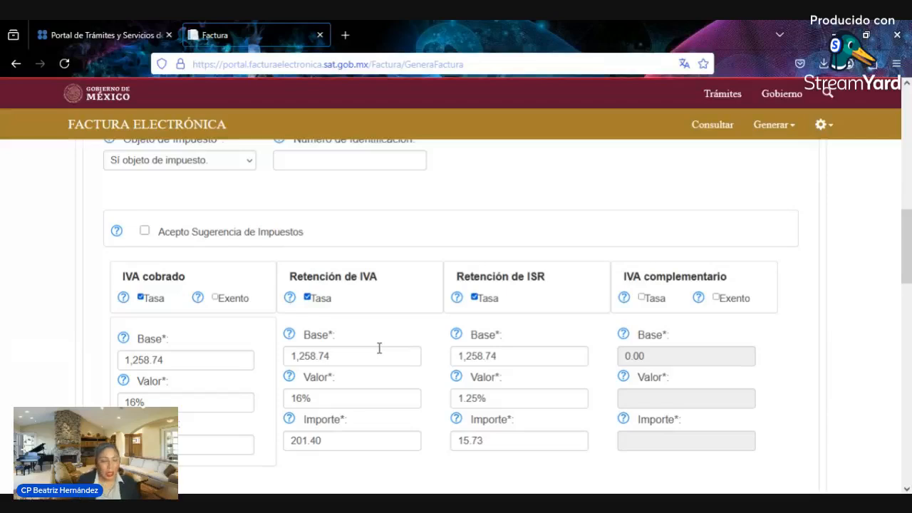
pyautogui.scroll(4, 379, 347)
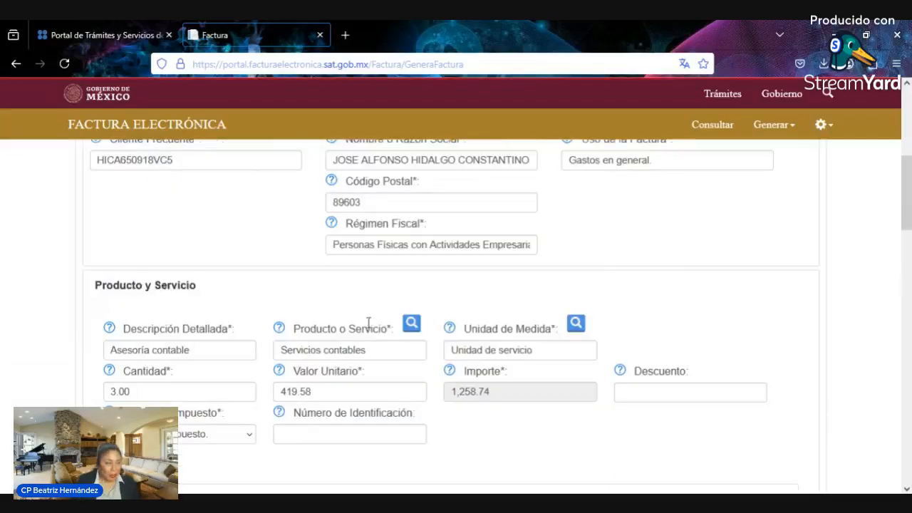
pyautogui.click(204, 350)
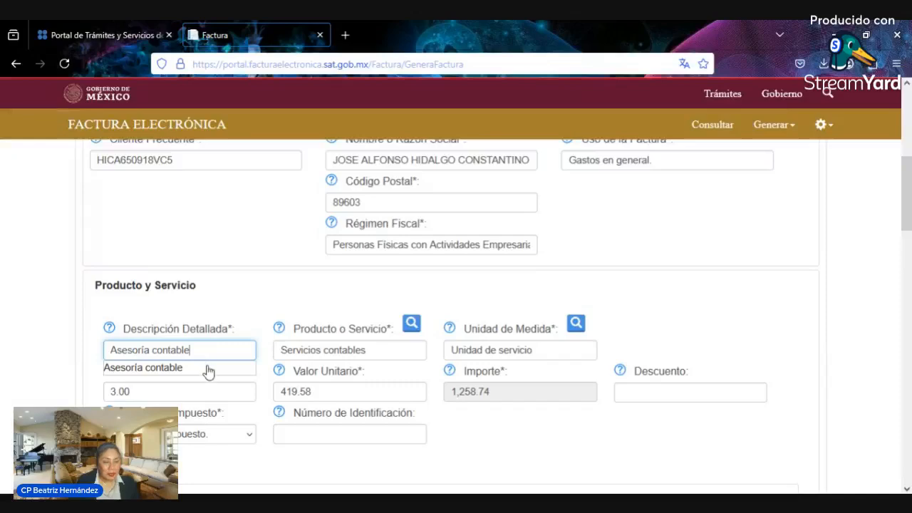
pyautogui.click(206, 368)
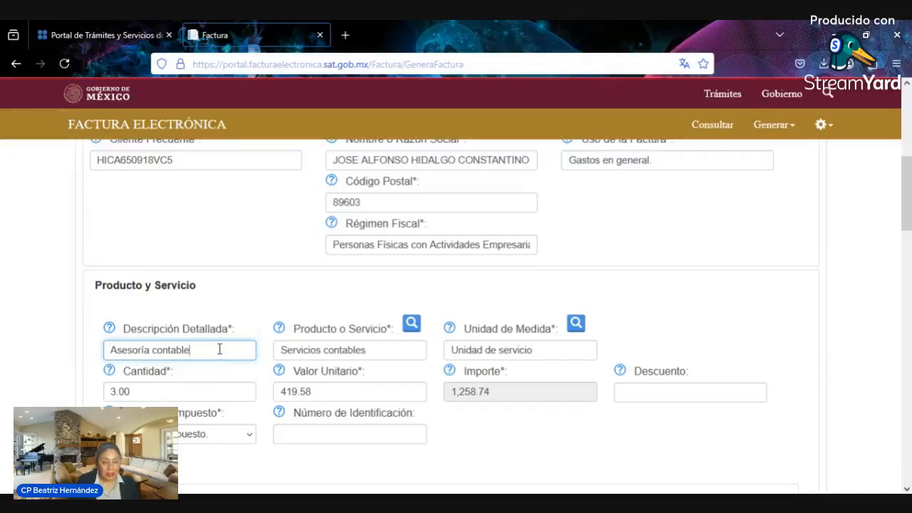
pyautogui.hotkey('ctrl', 'a')
pyautogui.press('BackSpace')
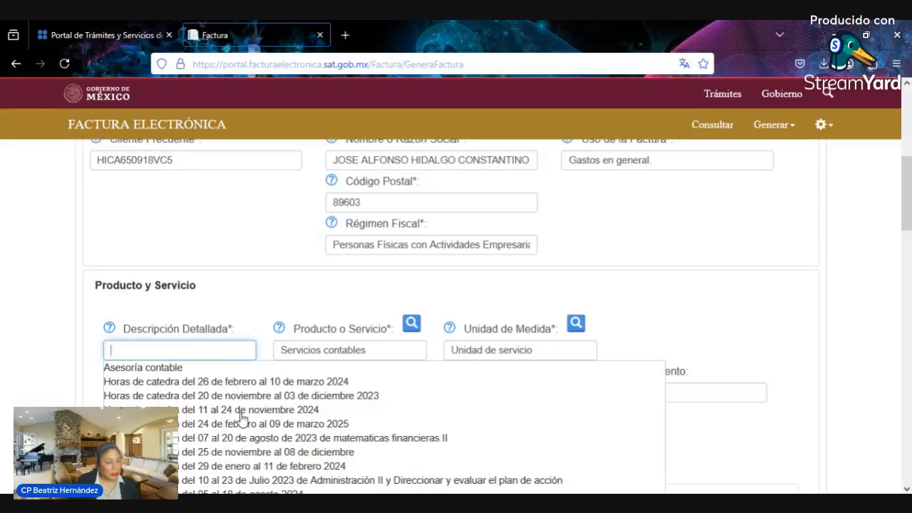
pyautogui.scroll(-3, 242, 419)
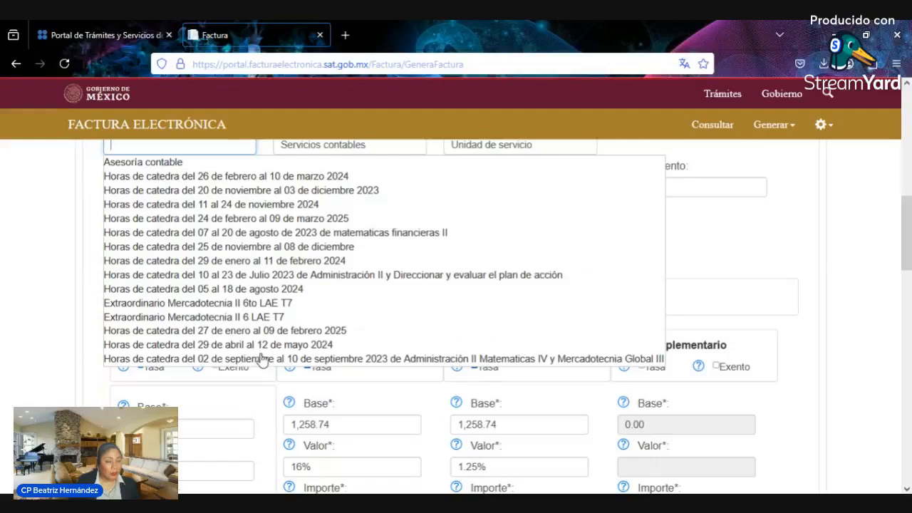
pyautogui.scroll(3, 262, 360)
pyautogui.click(227, 371)
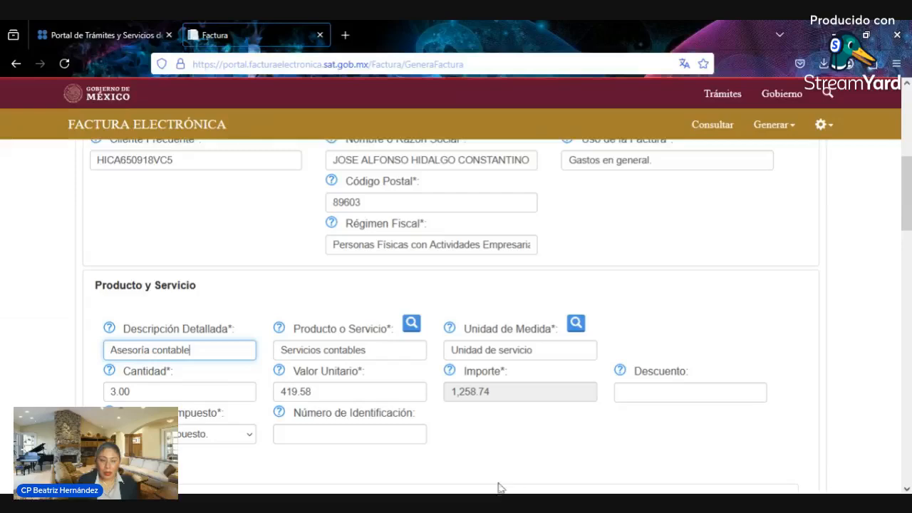
pyautogui.scroll(-1, 376, 285)
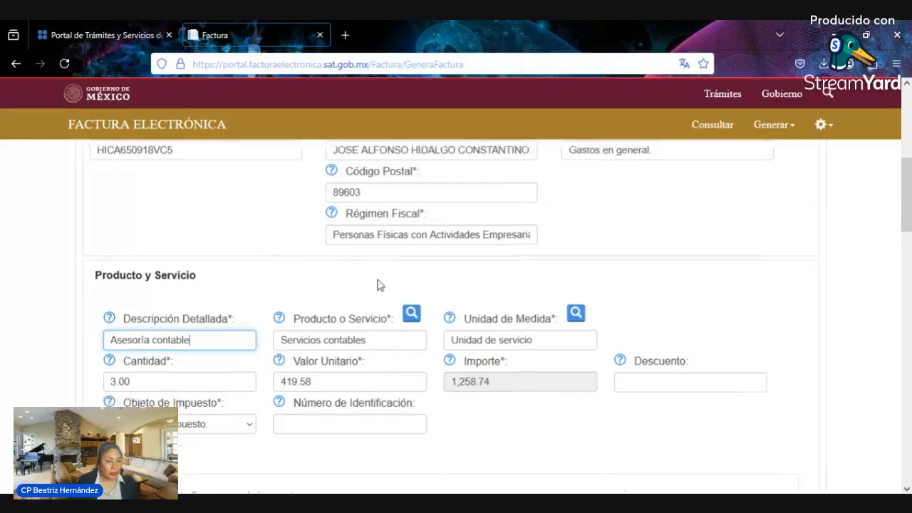
pyautogui.scroll(2, 378, 285)
pyautogui.scroll(4, 378, 287)
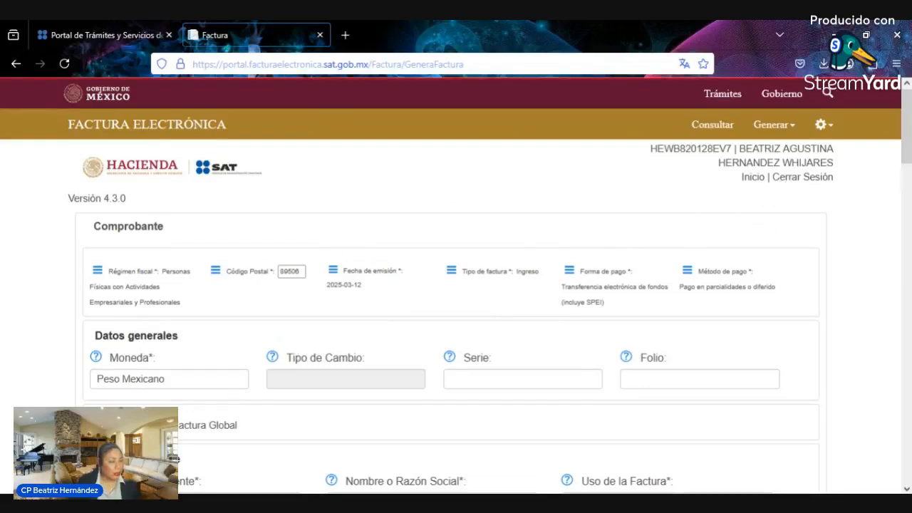
# - Mark the invoice as a Factura Global and try out the periodicity and month options
pyautogui.click(187, 425)
pyautogui.scroll(-5, 248, 367)
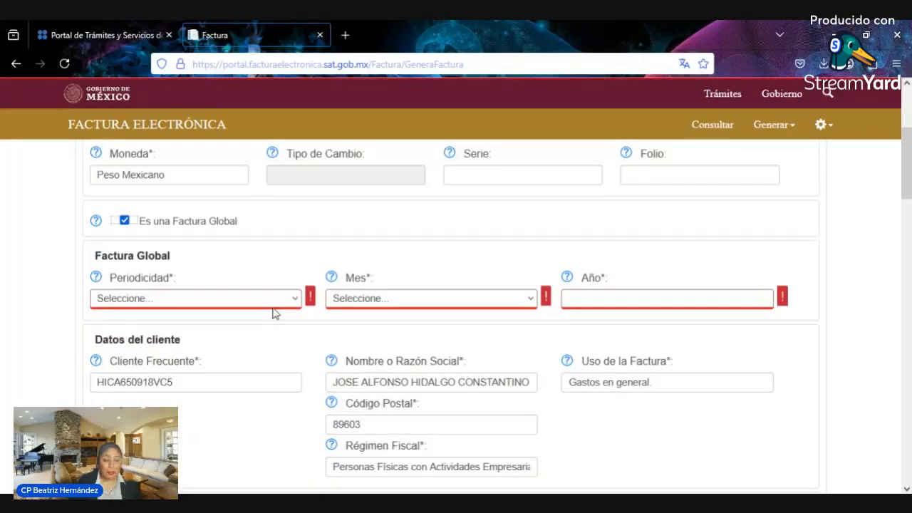
pyautogui.click(274, 305)
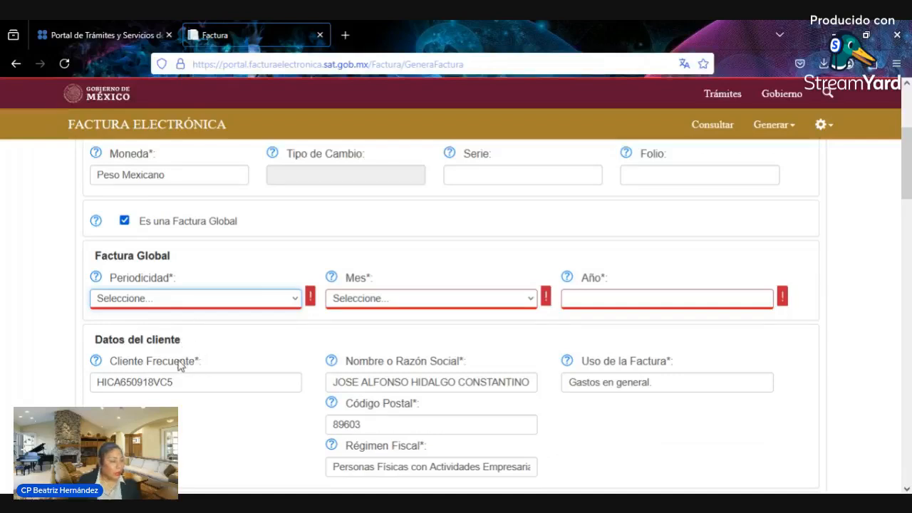
pyautogui.press('Down')
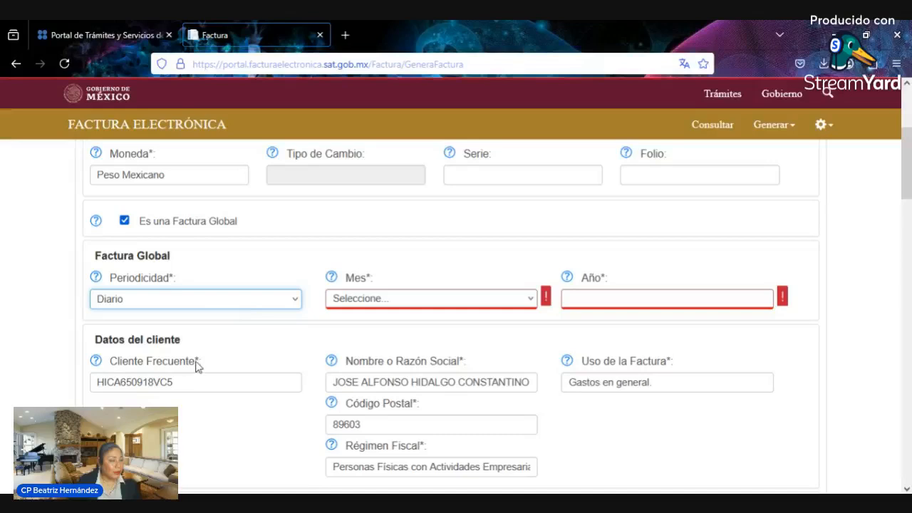
pyautogui.press('Down')
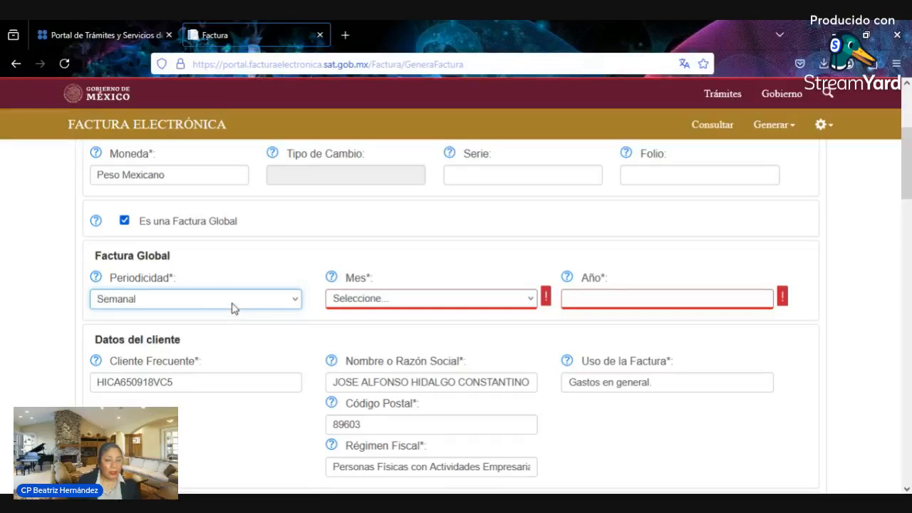
pyautogui.press('Down')
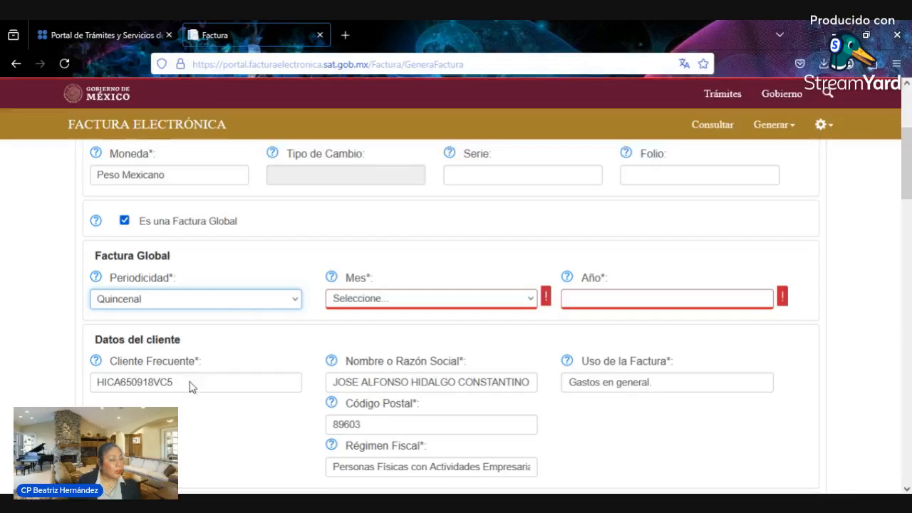
pyautogui.press('Down')
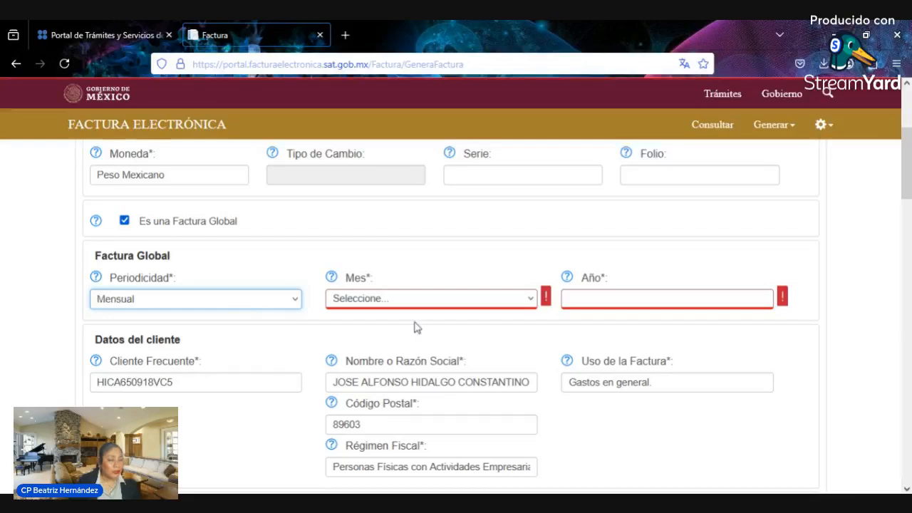
pyautogui.press('Tab')
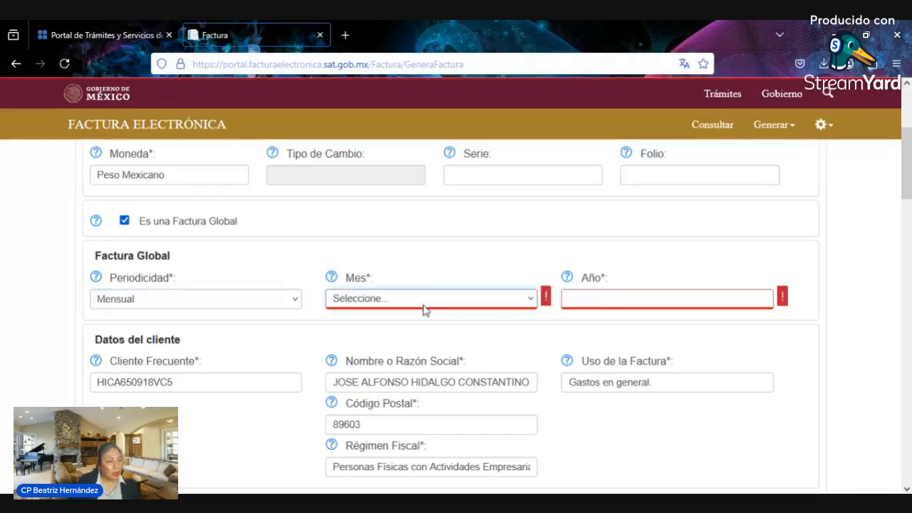
pyautogui.press('Down')
pyautogui.press('Down')
pyautogui.press('Down')
pyautogui.press('Down')
pyautogui.press('Down')
pyautogui.press('Down')
pyautogui.press('Down')
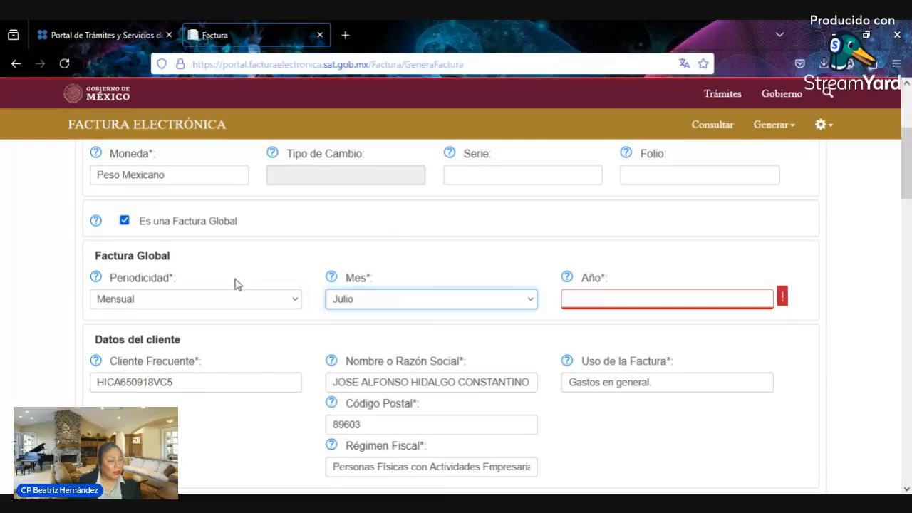
pyautogui.hotkey('shift', 'Tab')
pyautogui.press('Up')
pyautogui.press('Up')
pyautogui.press('Up')
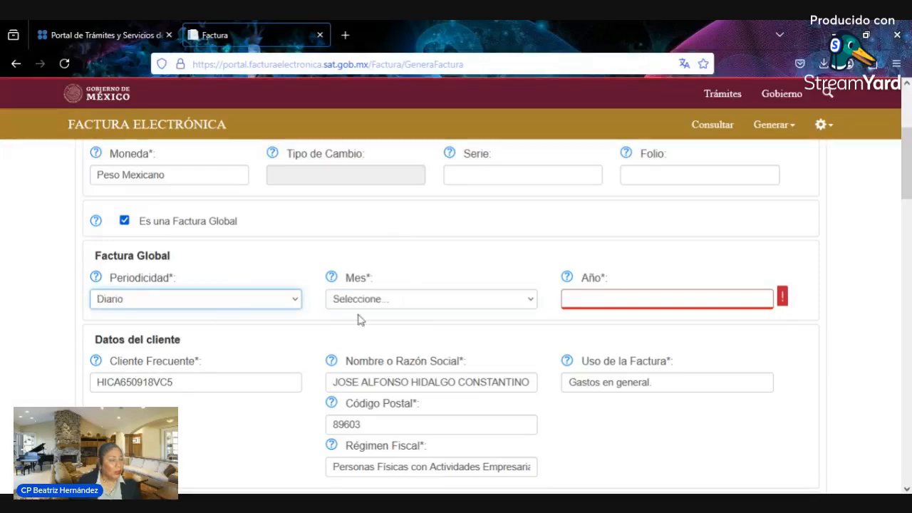
pyautogui.press('Tab')
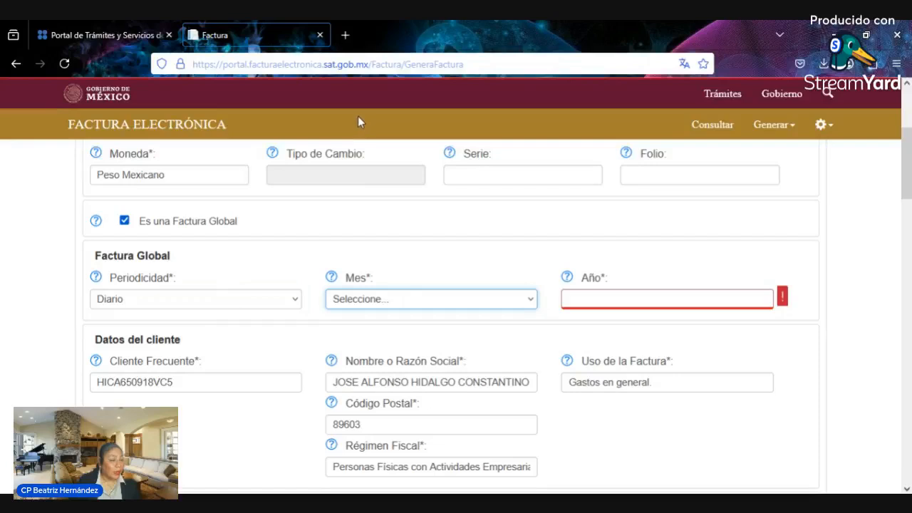
pyautogui.press('Down')
# - Set the global invoice period to Quincenal, month Marzo, year 2025
pyautogui.click(616, 302)
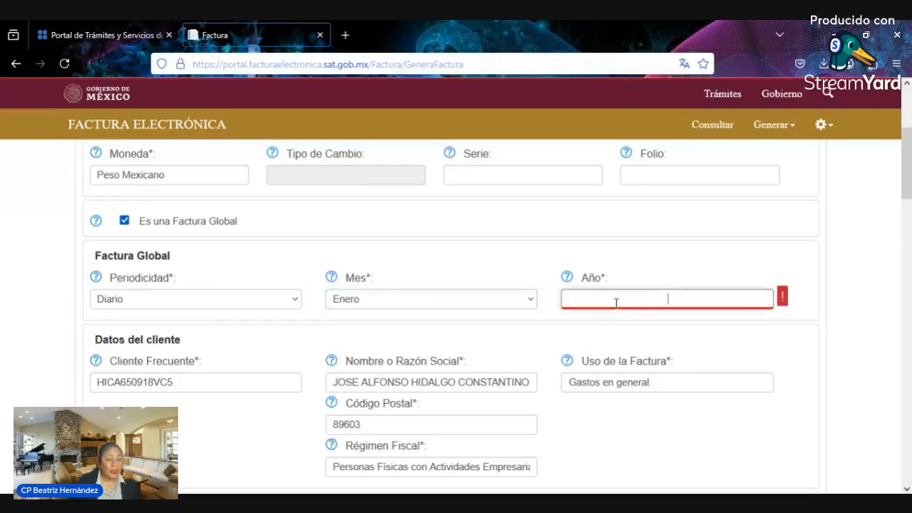
pyautogui.write('2')
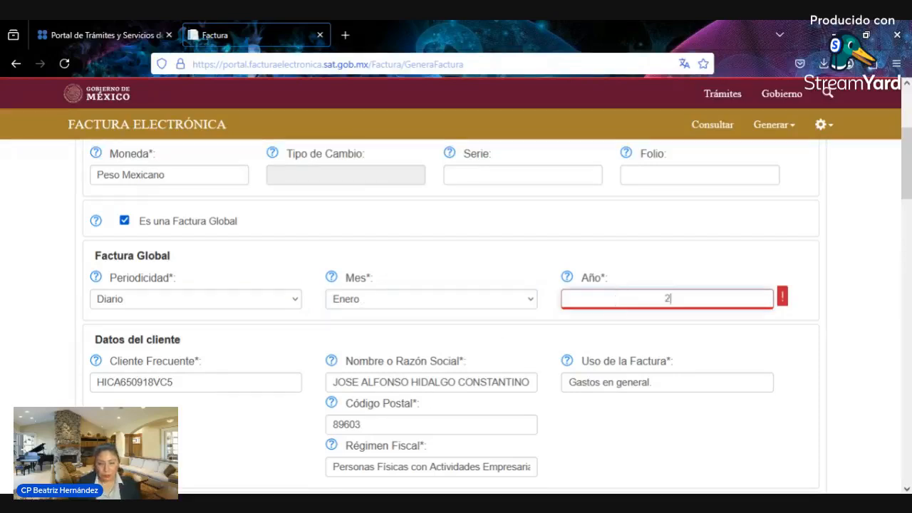
pyautogui.write('025')
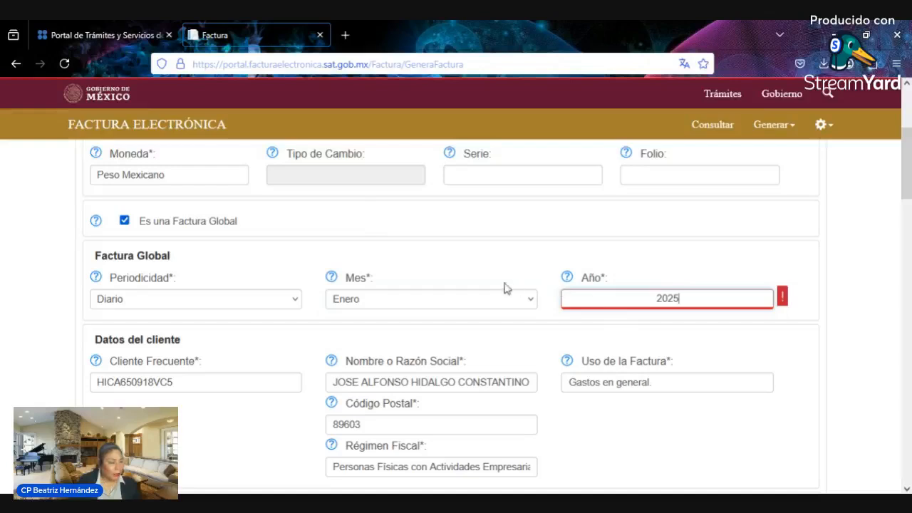
pyautogui.hotkey('shift', 'Tab')
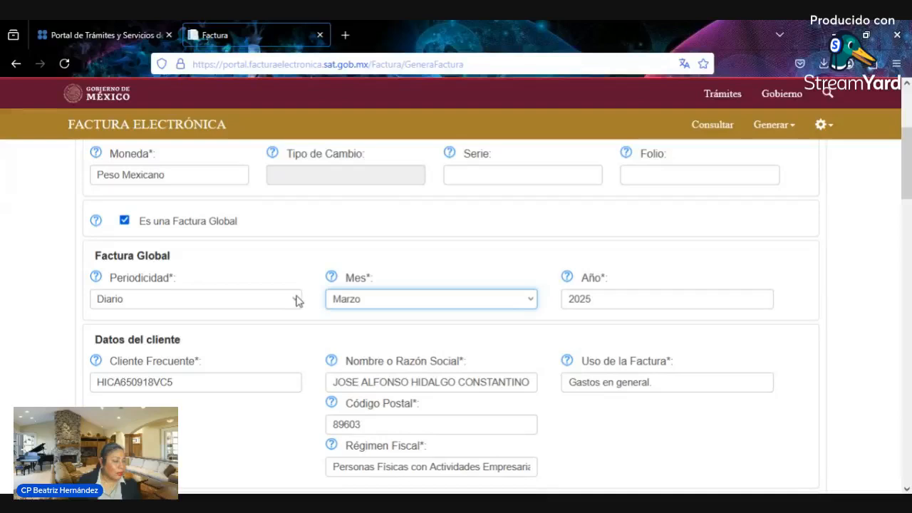
pyautogui.click(297, 299)
pyautogui.click(263, 376)
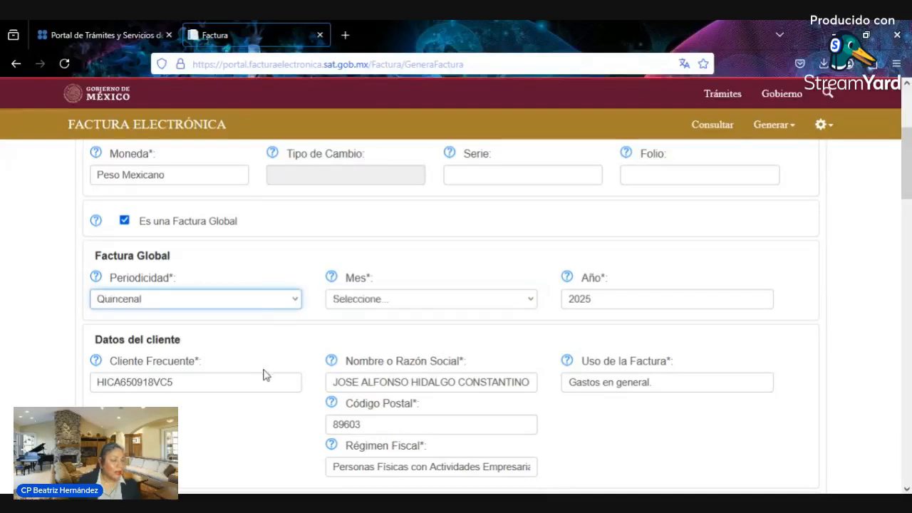
pyautogui.click(483, 300)
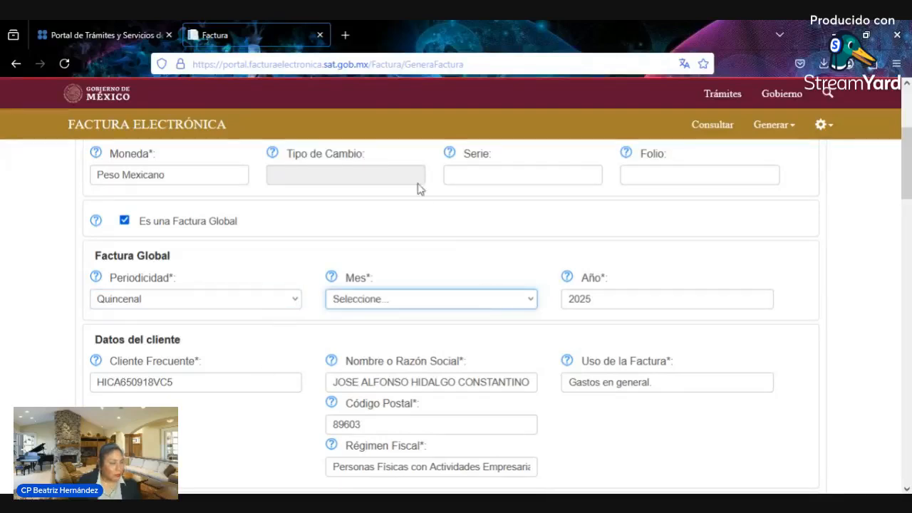
pyautogui.click(402, 155)
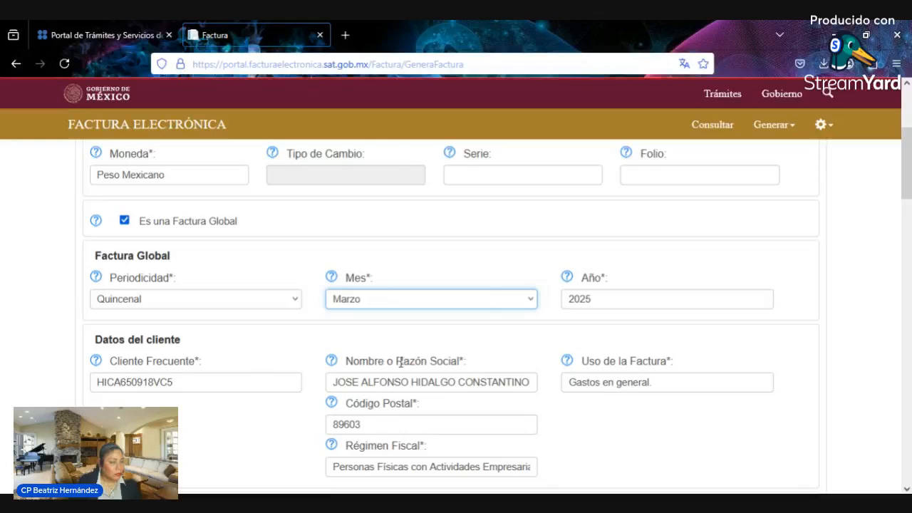
pyautogui.scroll(-2, 401, 356)
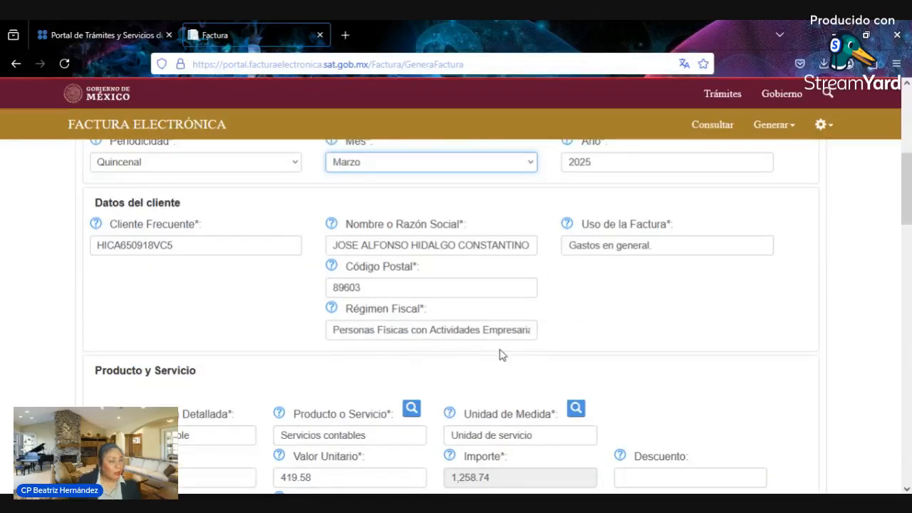
pyautogui.click(599, 314)
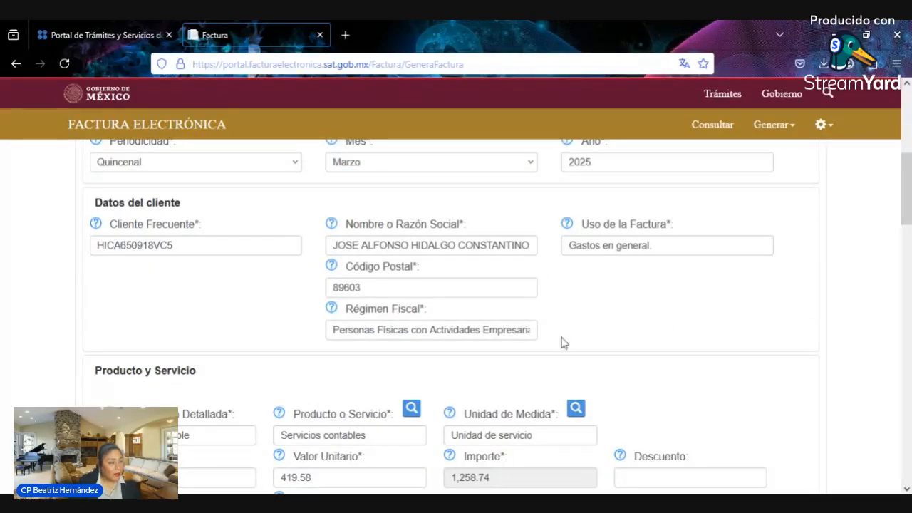
pyautogui.scroll(-2, 456, 387)
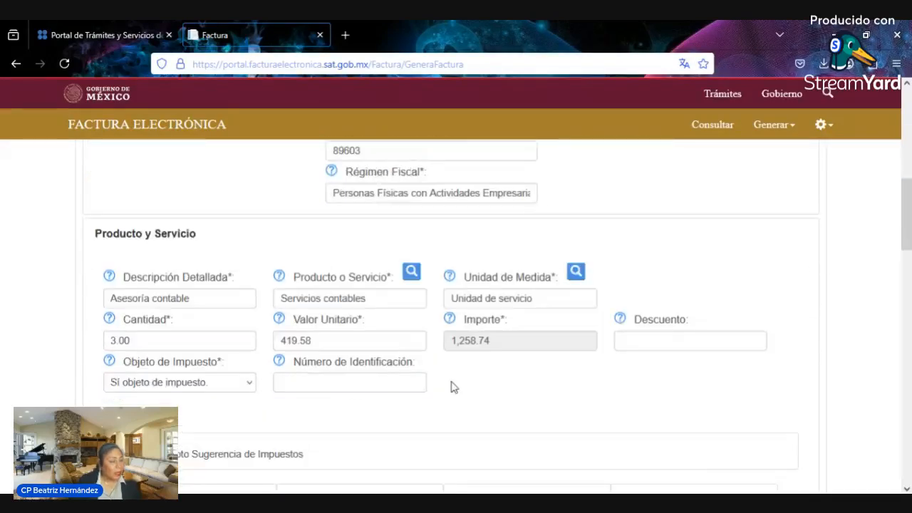
pyautogui.click(389, 381)
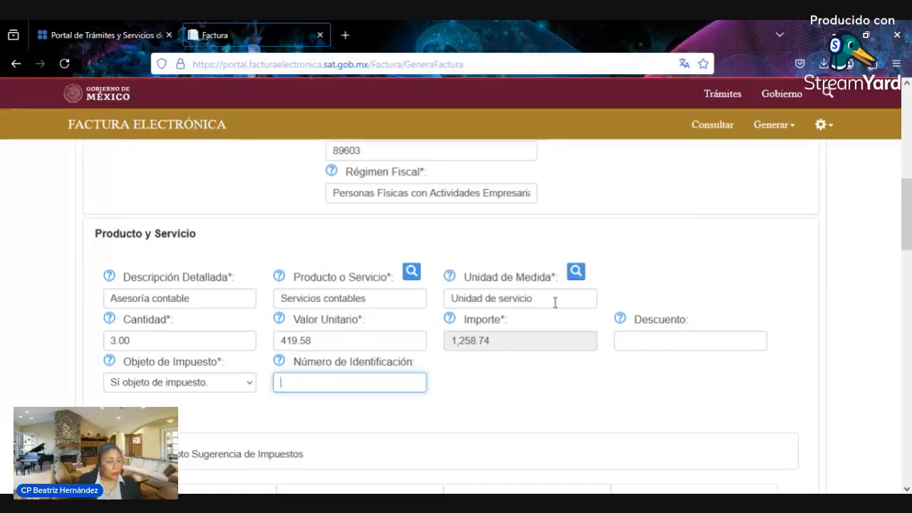
# - Replace the Descripción Detallada with 'Venta', keeping Servicios contables as Producto o Servicio
pyautogui.click(249, 297)
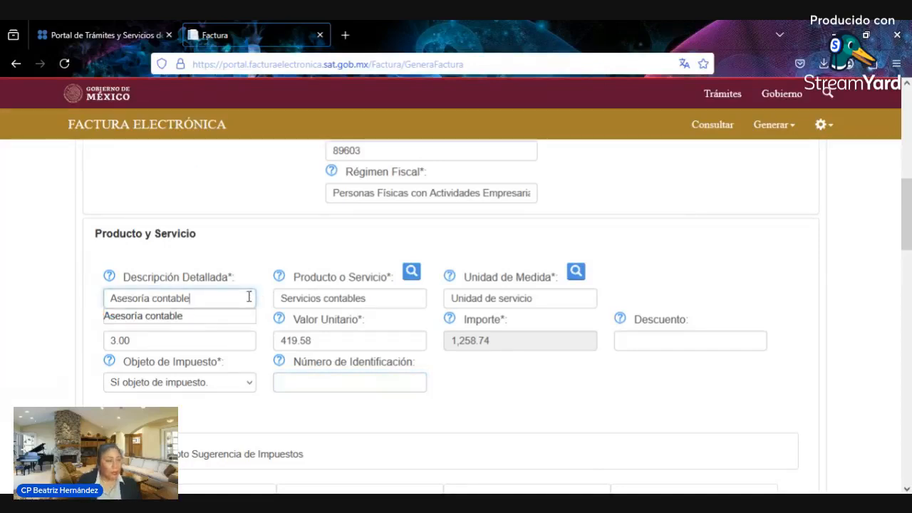
pyautogui.hotkey('ctrl', 'a')
pyautogui.press('BackSpace')
pyautogui.write('VEnt')
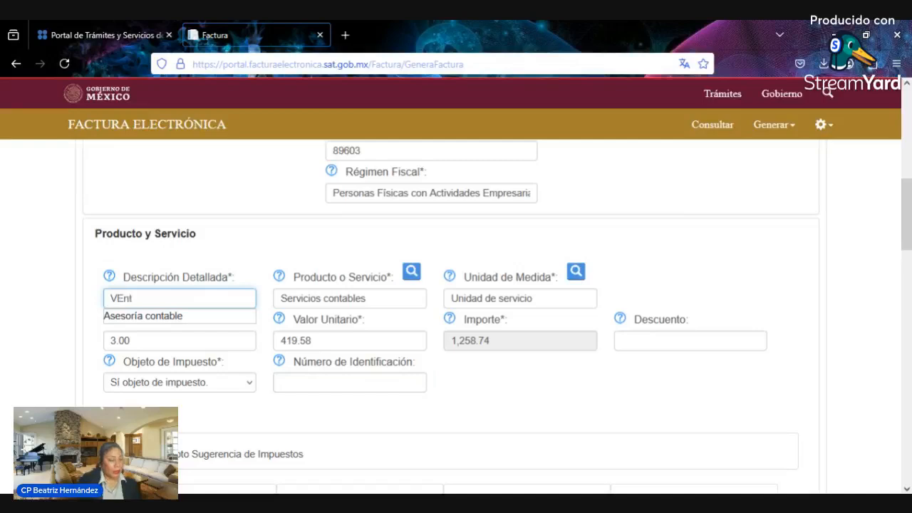
pyautogui.press('BackSpace')
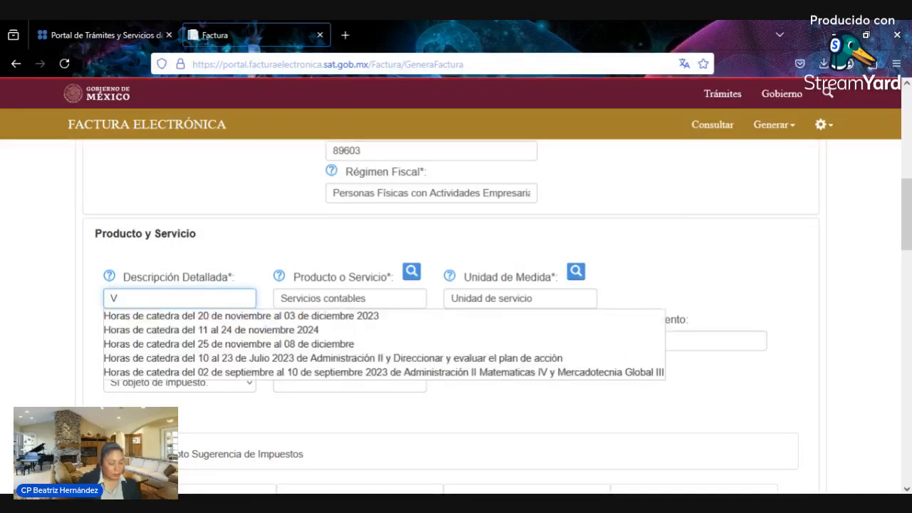
pyautogui.write('a')
pyautogui.press('Tab')
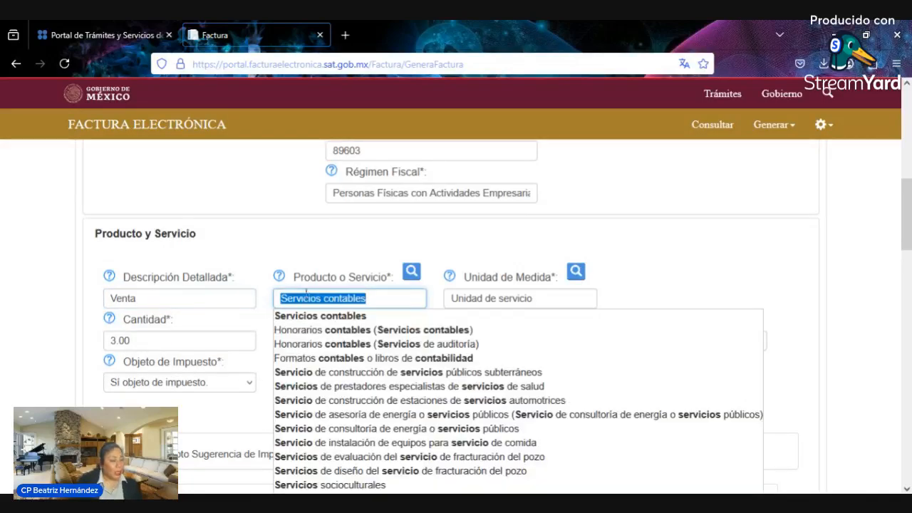
pyautogui.click(329, 315)
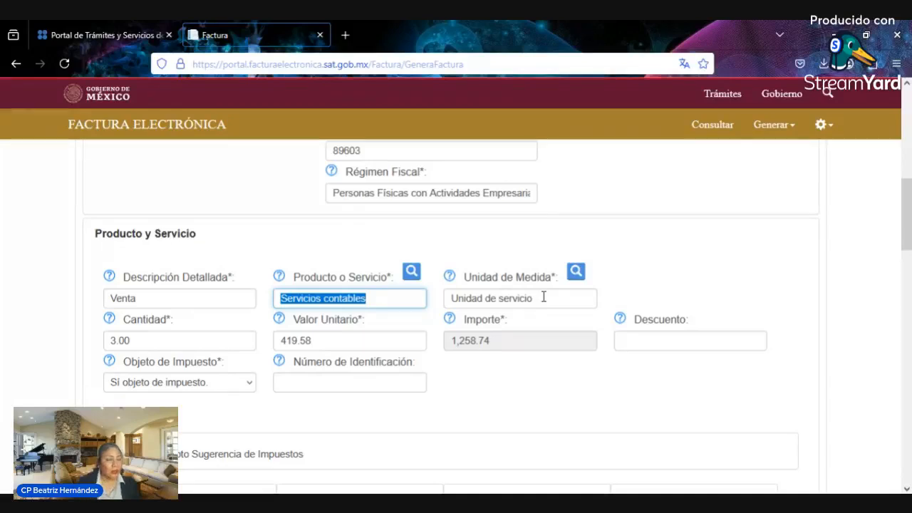
pyautogui.click(412, 296)
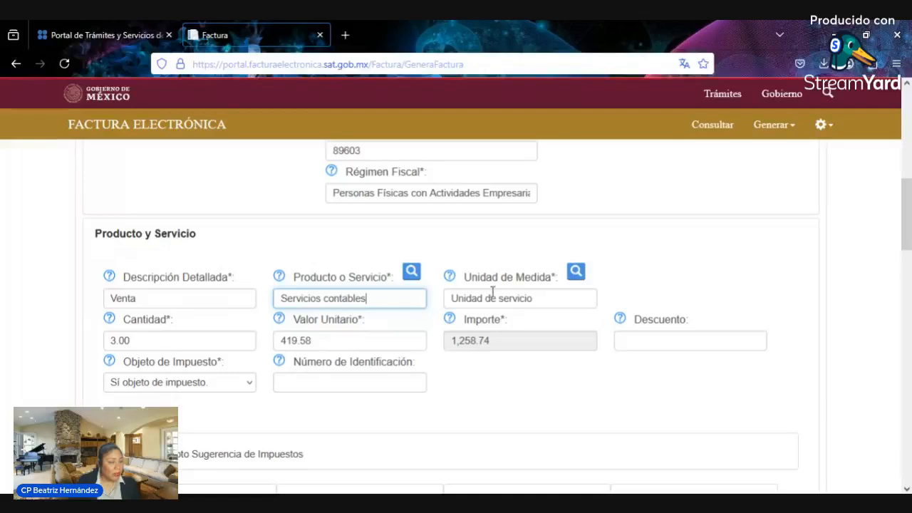
# - Move into the Número de Identificación field, leaving the concept draft as is
pyautogui.click(312, 379)
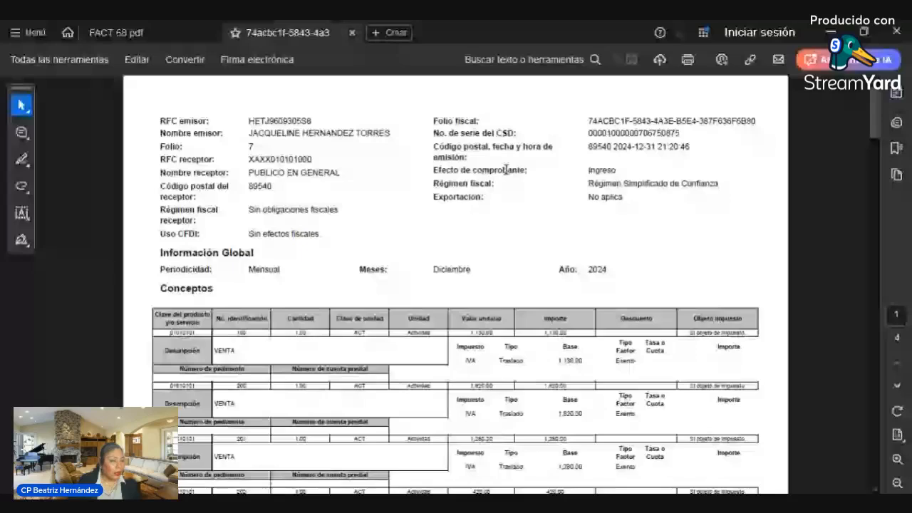
pyautogui.scroll(1, 541, 222)
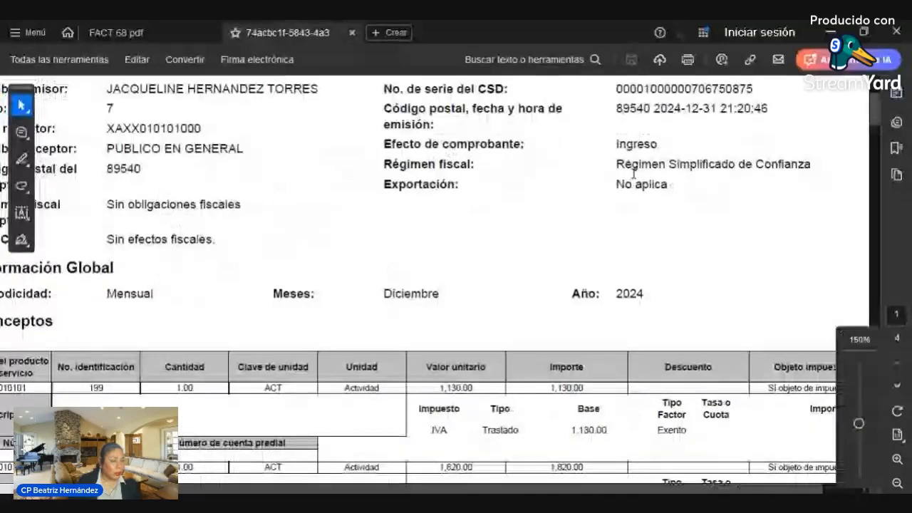
pyautogui.scroll(-1, 634, 173)
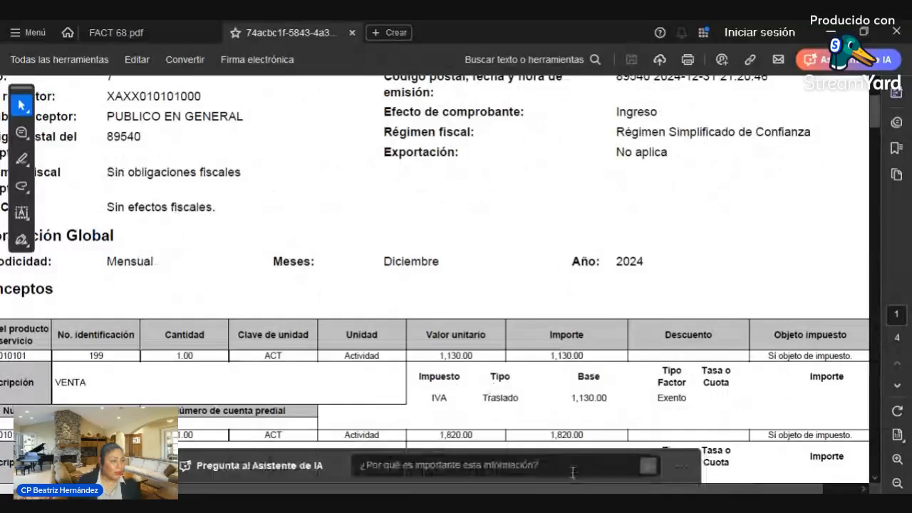
pyautogui.scroll(-1, 269, 277)
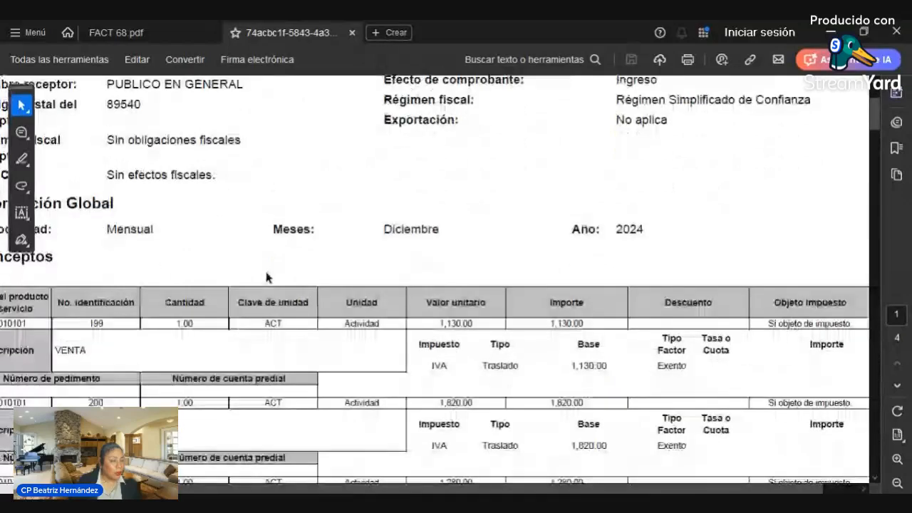
pyautogui.scroll(-1, 483, 348)
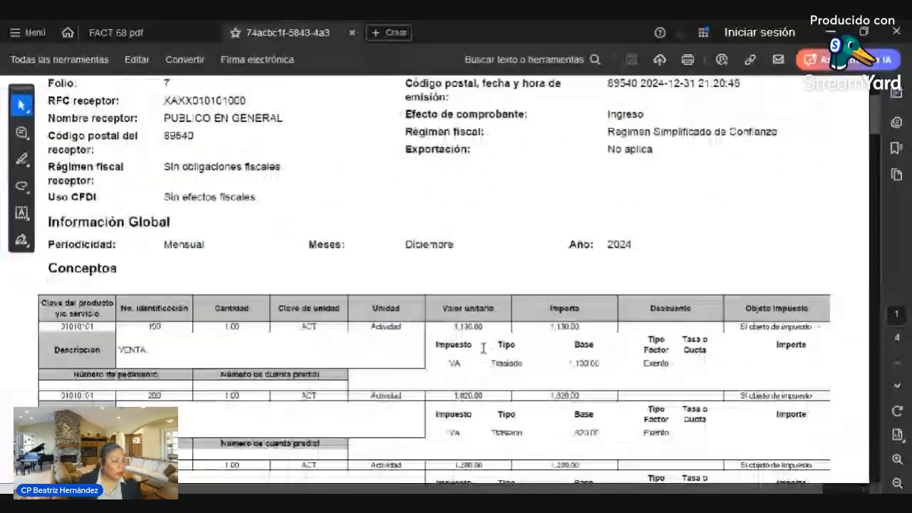
pyautogui.moveTo(164, 198); pyautogui.dragTo(256, 200)
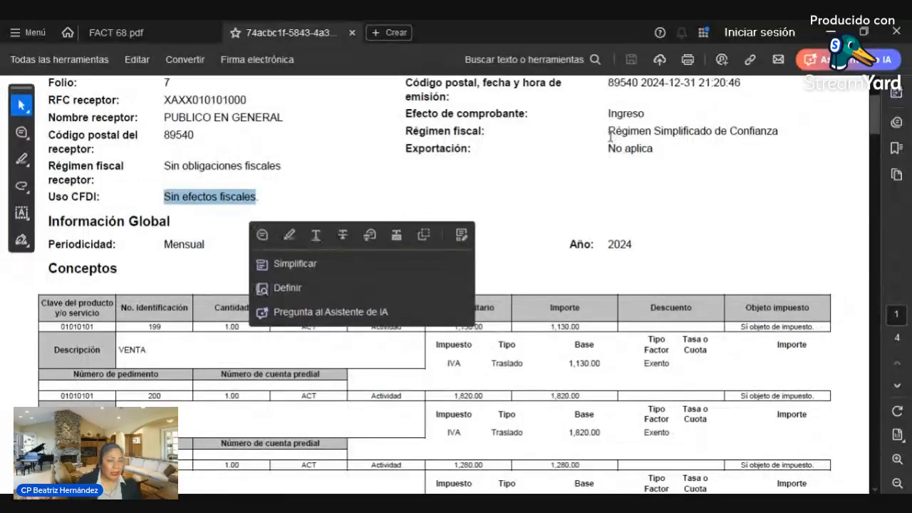
pyautogui.moveTo(608, 133); pyautogui.dragTo(764, 158)
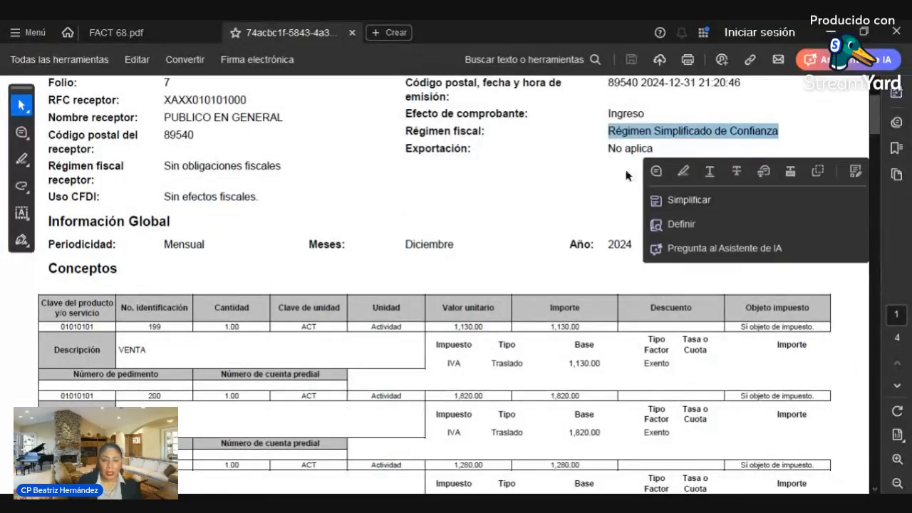
pyautogui.click(411, 182)
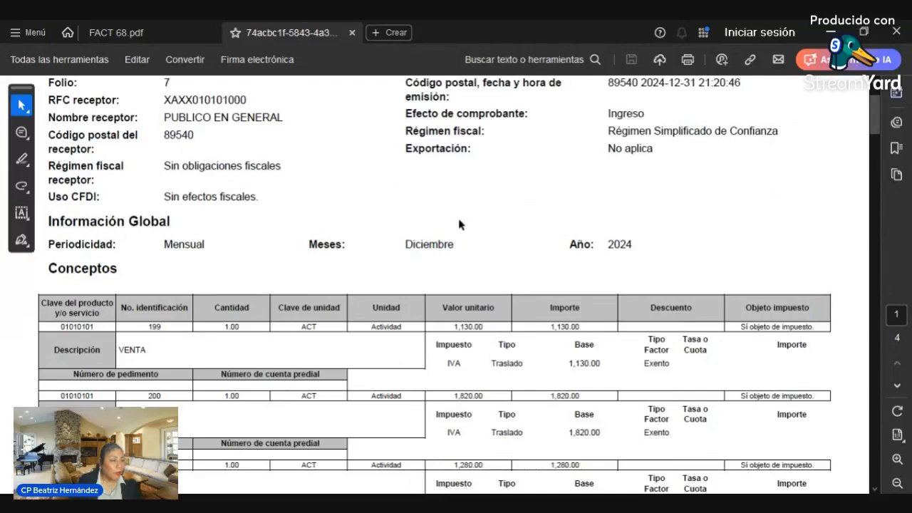
pyautogui.scroll(1, 463, 222)
pyautogui.scroll(-1, 459, 224)
pyautogui.scroll(-3, 459, 224)
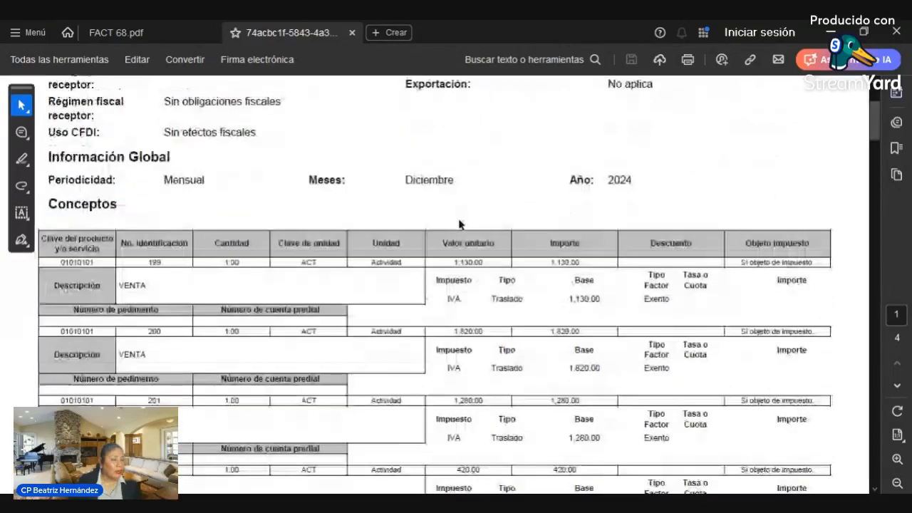
pyautogui.scroll(1, 458, 221)
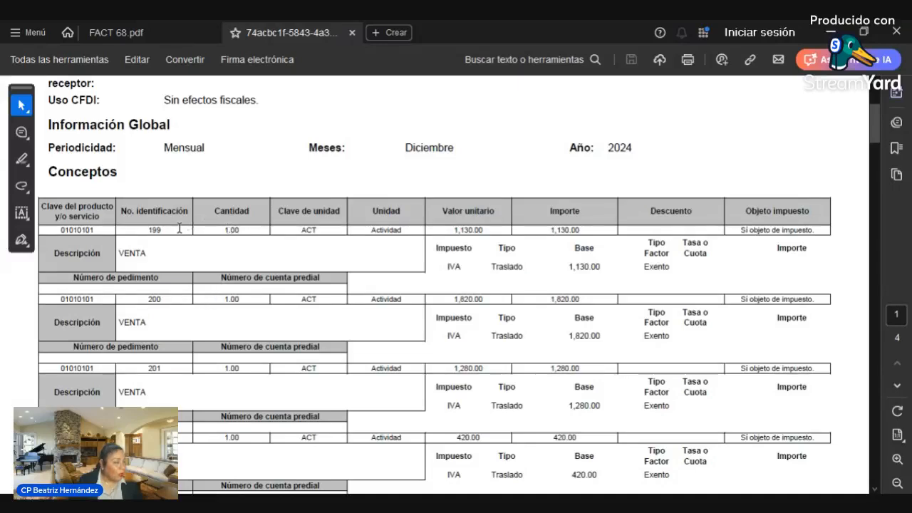
pyautogui.moveTo(178, 226); pyautogui.dragTo(134, 234)
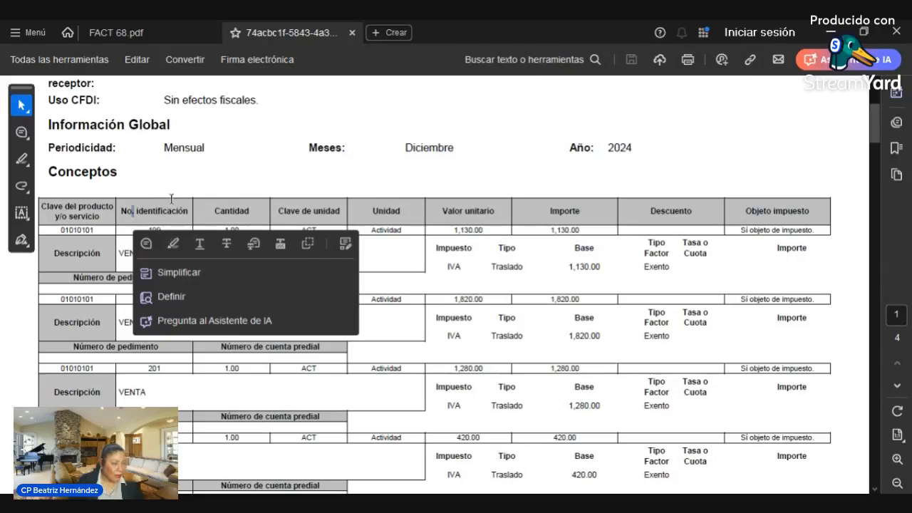
pyautogui.click(213, 187)
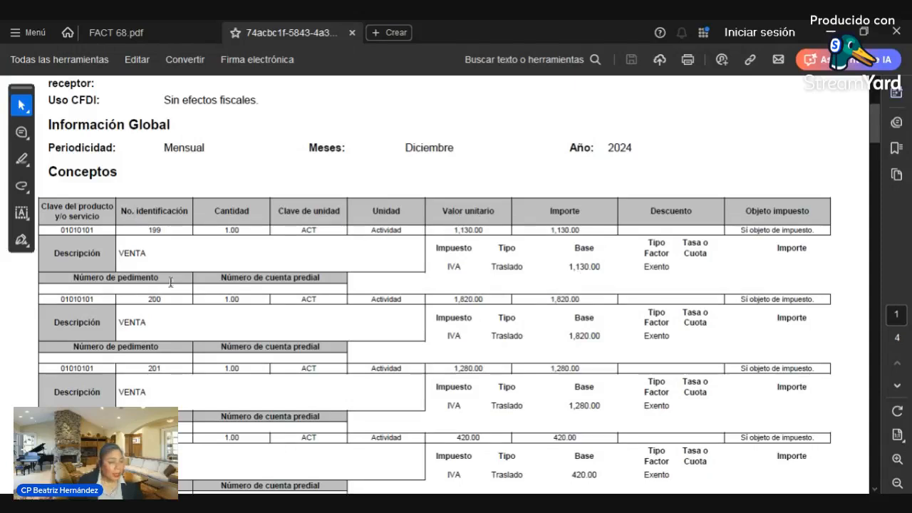
pyautogui.scroll(-2, 310, 292)
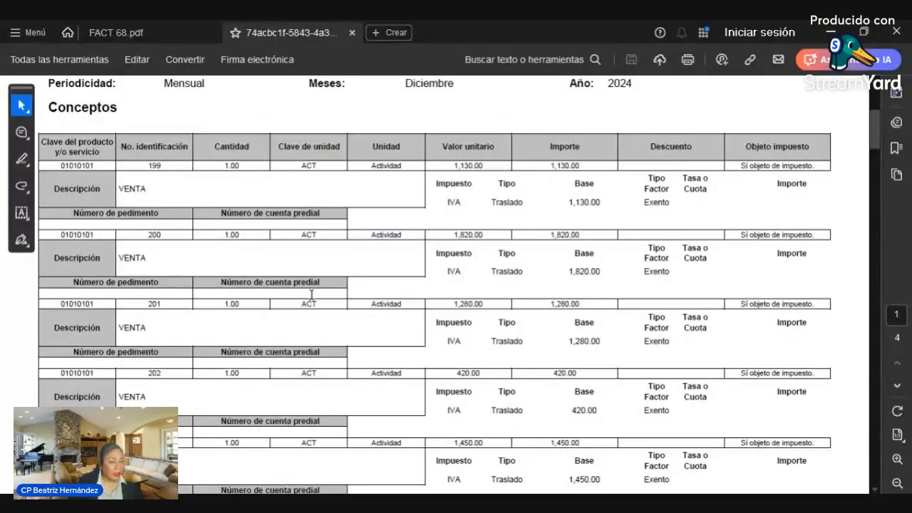
pyautogui.scroll(-3, 312, 294)
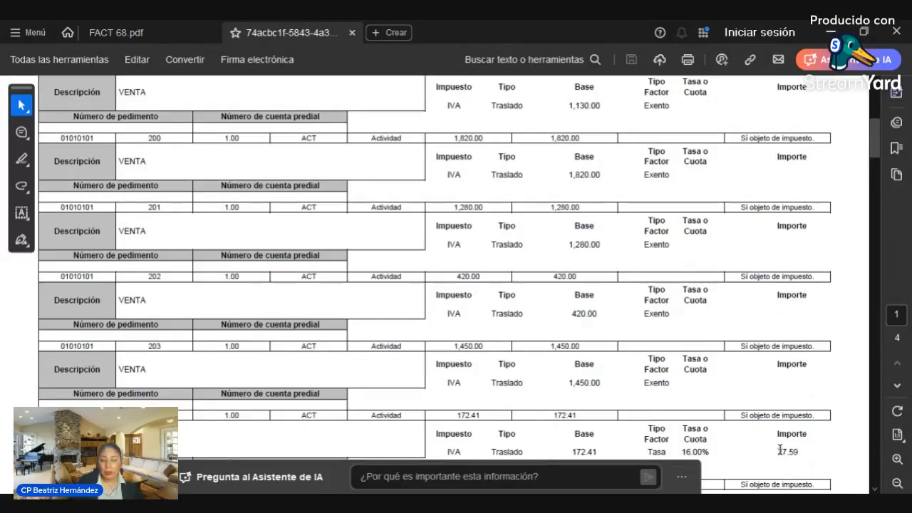
pyautogui.moveTo(782, 451); pyautogui.dragTo(445, 452)
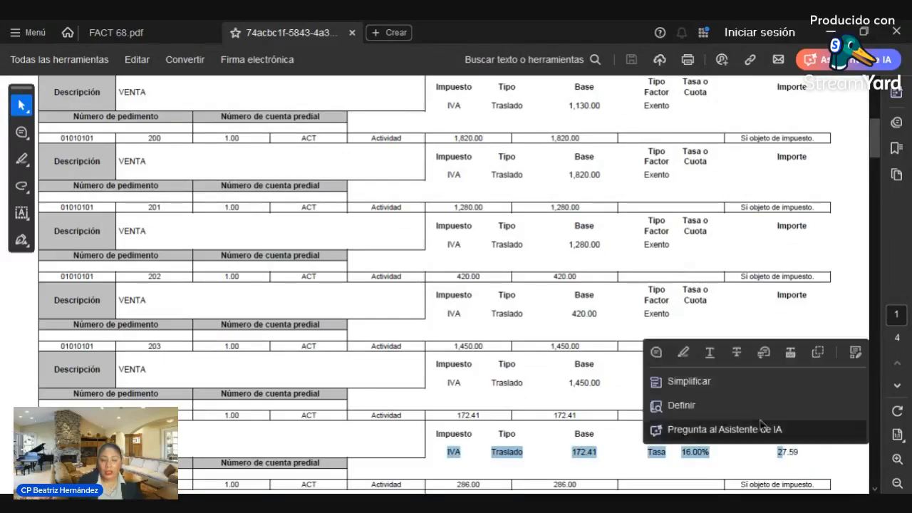
pyautogui.click(182, 303)
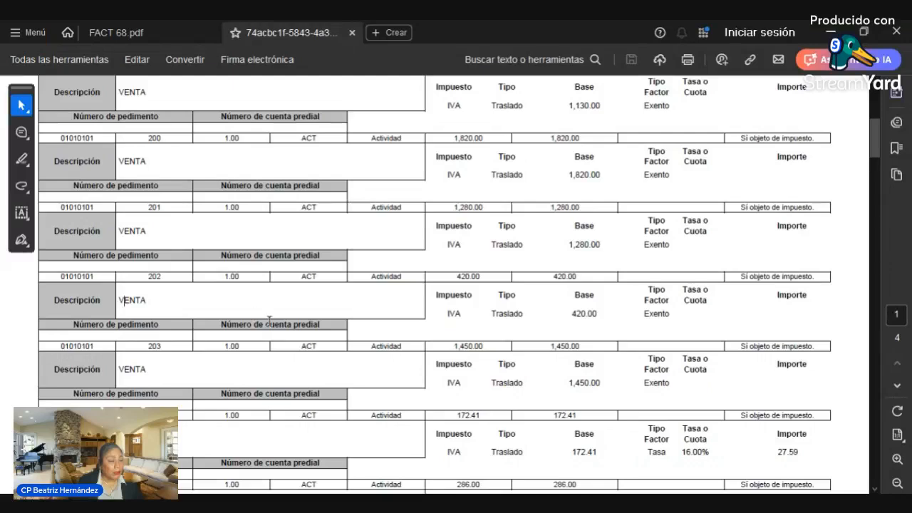
pyautogui.scroll(-1, 269, 320)
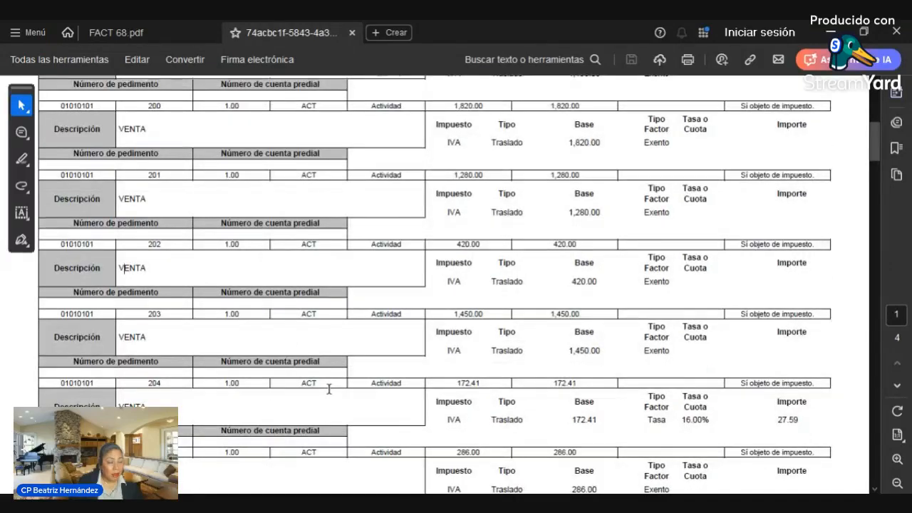
pyautogui.scroll(-1, 328, 389)
pyautogui.scroll(-1, 328, 388)
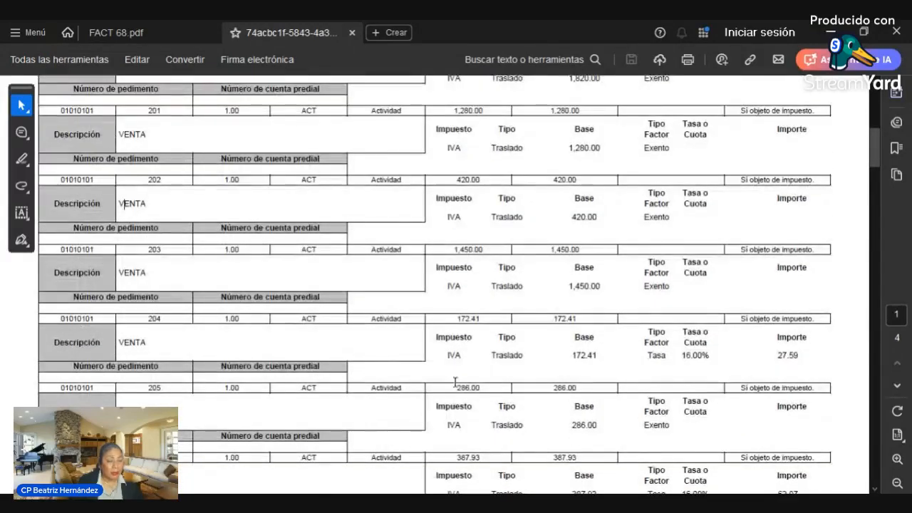
pyautogui.scroll(-2, 455, 379)
pyautogui.scroll(1, 453, 380)
pyautogui.scroll(-5, 453, 379)
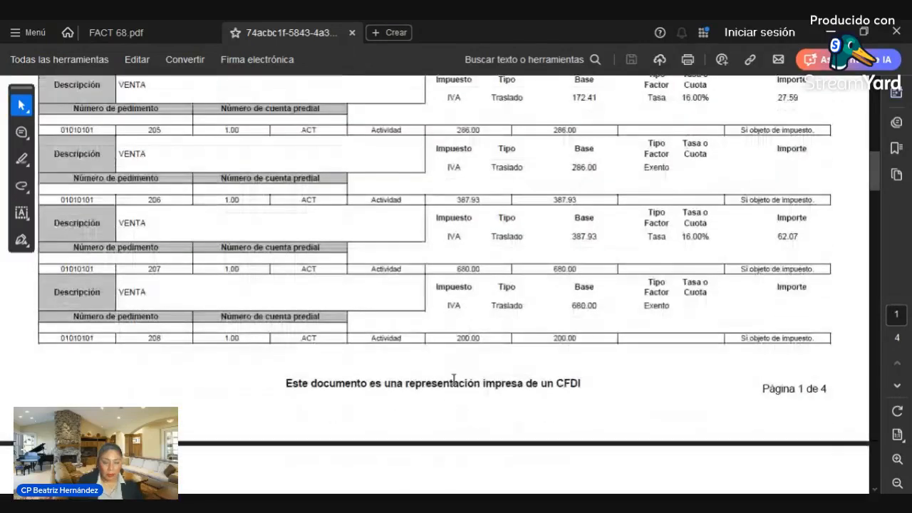
pyautogui.scroll(5, 453, 379)
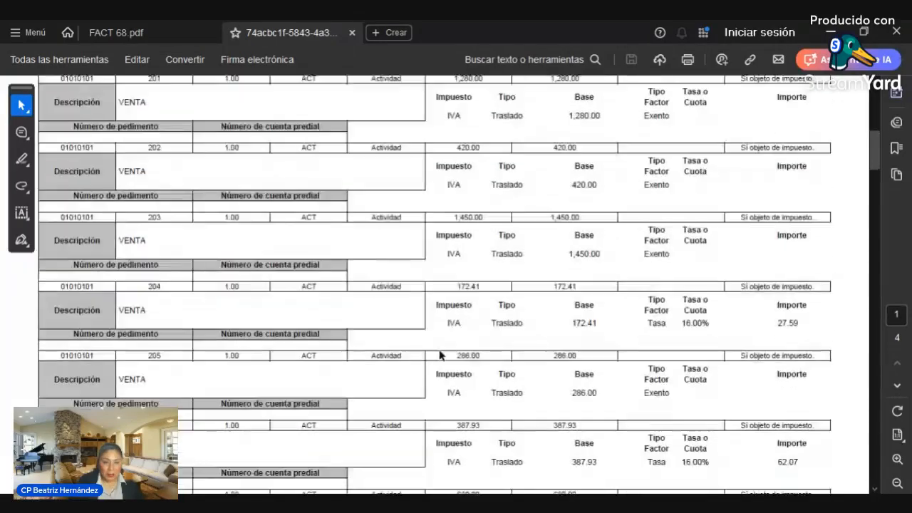
pyautogui.scroll(3, 440, 355)
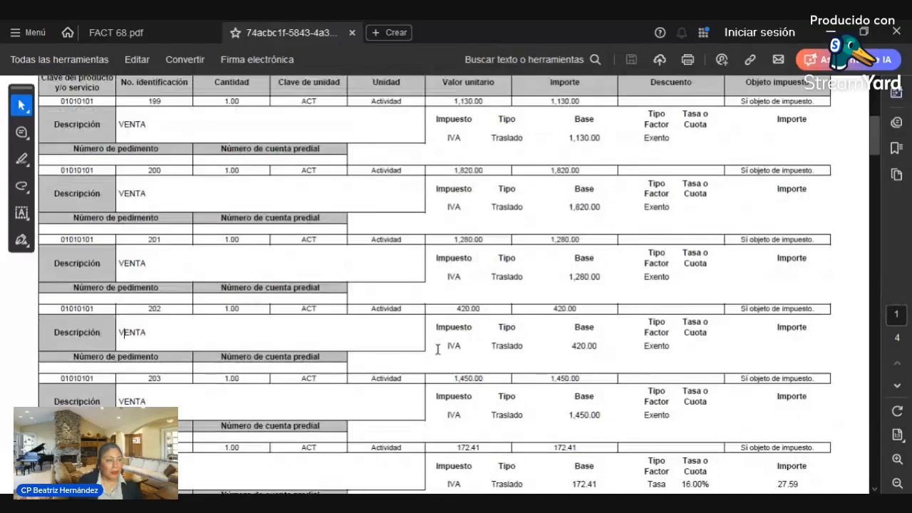
pyautogui.scroll(5, 438, 349)
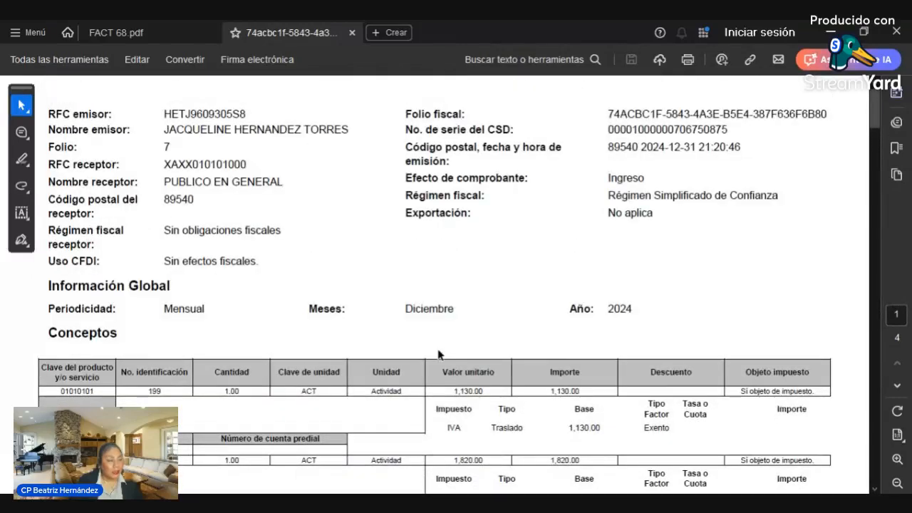
pyautogui.scroll(-1, 439, 354)
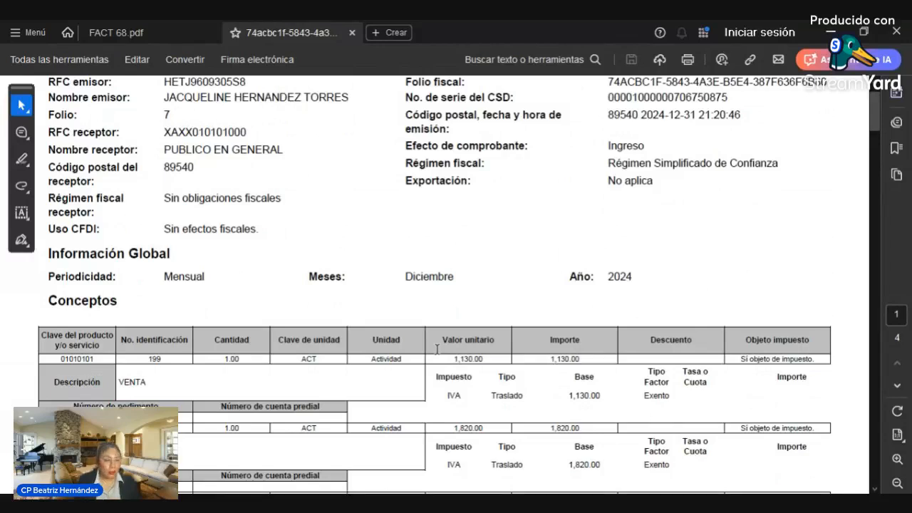
pyautogui.scroll(-3, 468, 281)
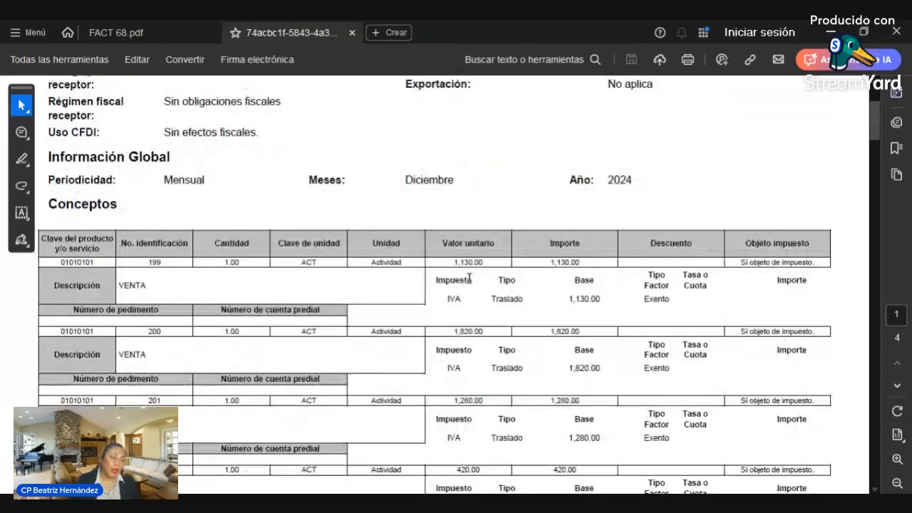